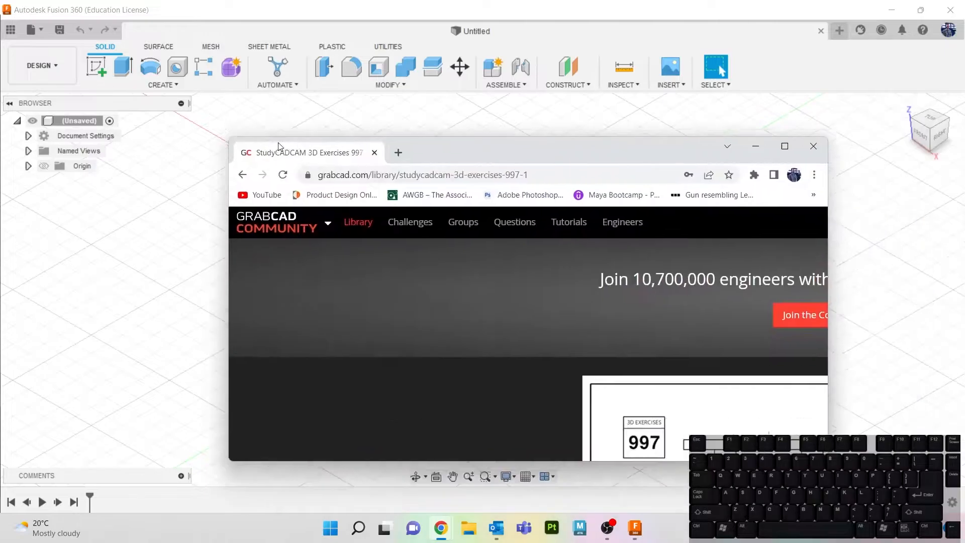
- Look at StudyCADCAM 3D exercise 997 in the browser and browse the GrabCAD library's practice drawings tagged www-studycadcam-com
double_click(337, 110)
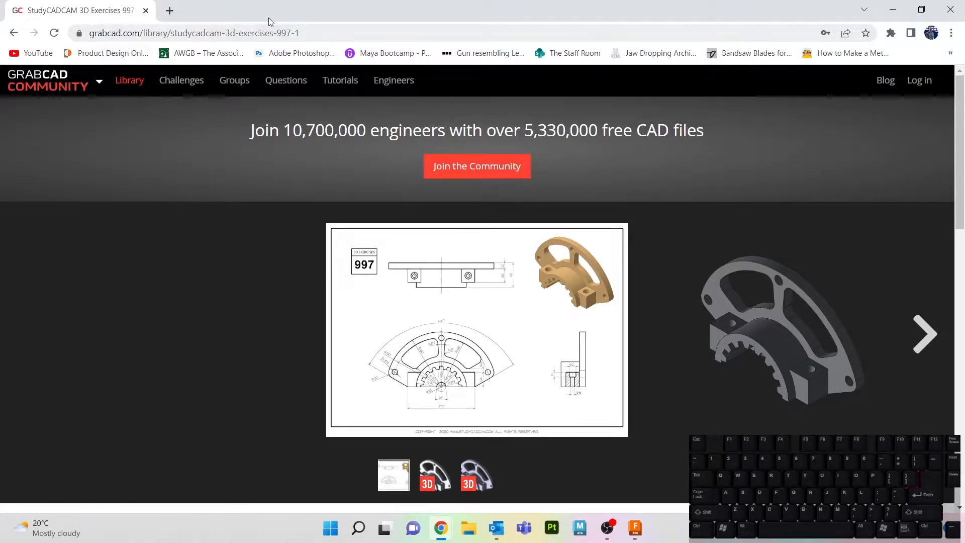
drag(278, 11, 964, 134)
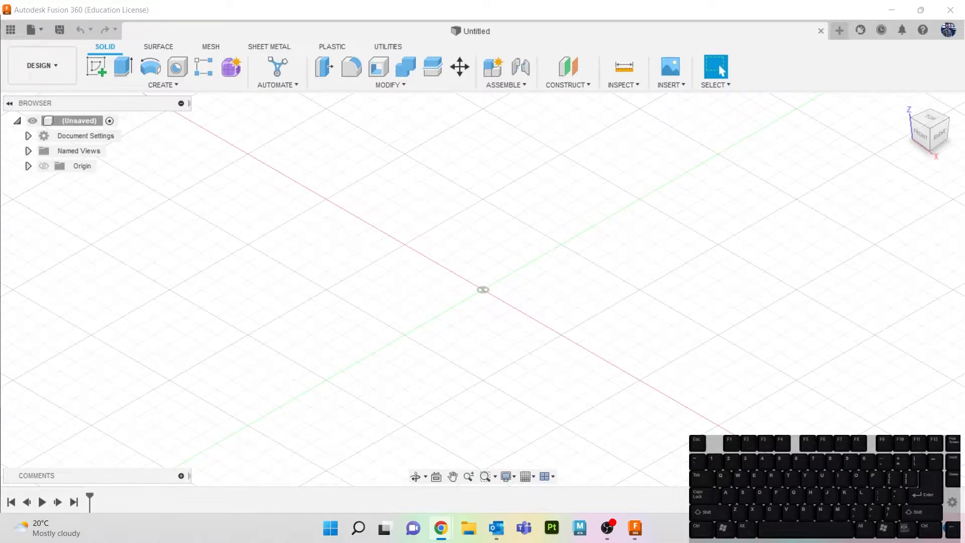
drag(964, 133, 386, 154)
double_click(386, 154)
scroll(386, 153, up, 3)
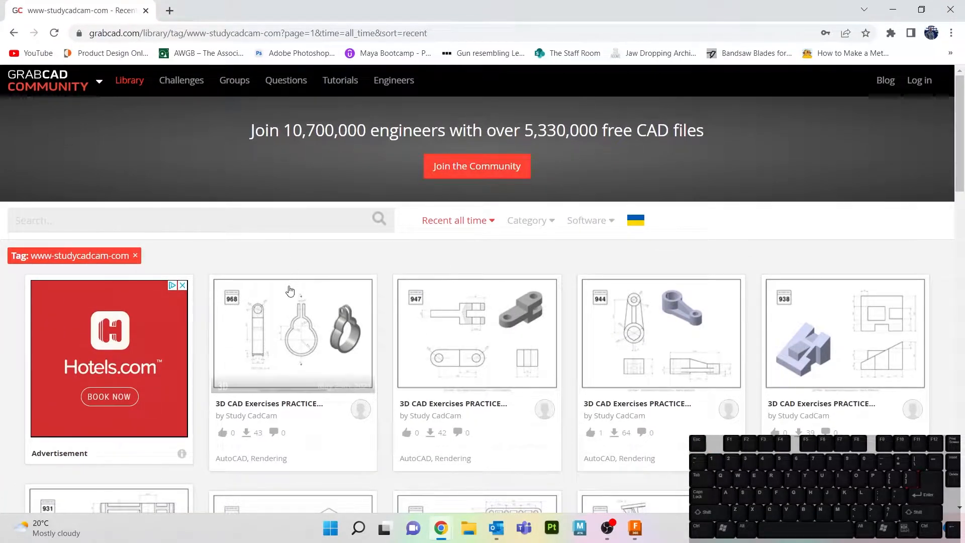
scroll(289, 286, down, 3)
scroll(844, 241, down, 4)
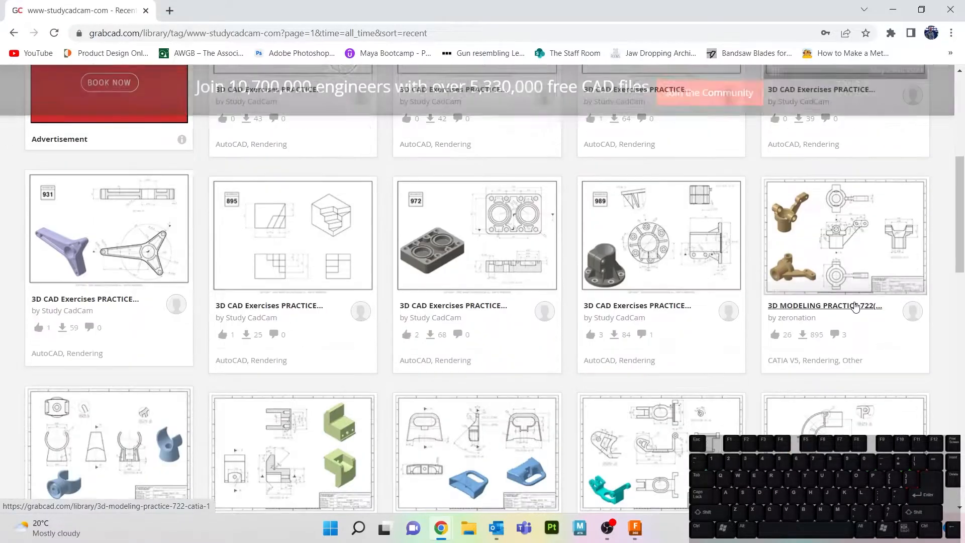
scroll(75, 245, down, 4)
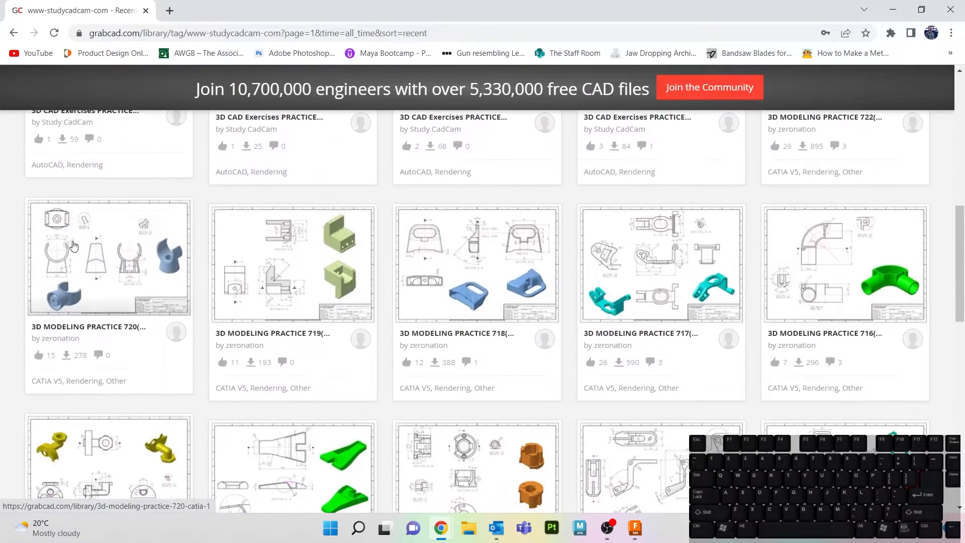
scroll(73, 244, down, 6)
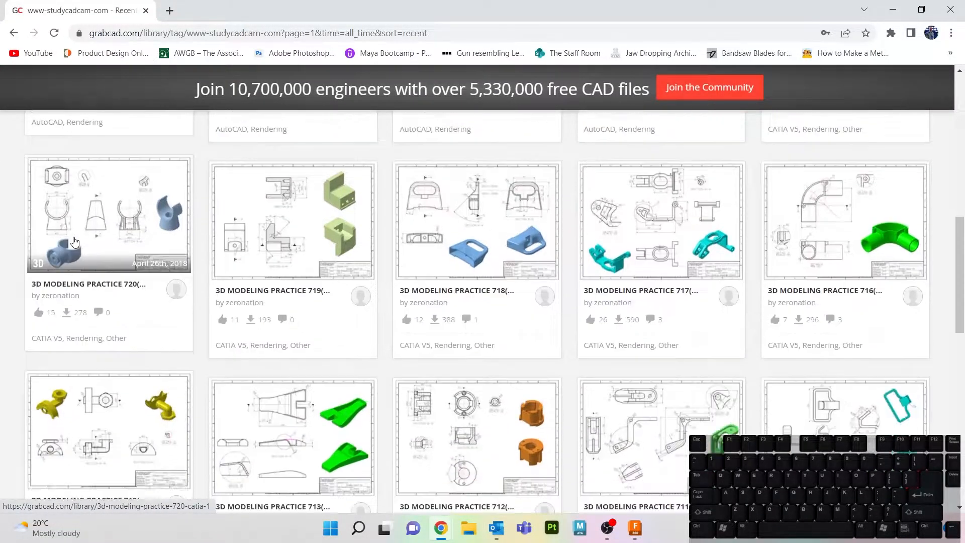
scroll(75, 242, down, 2)
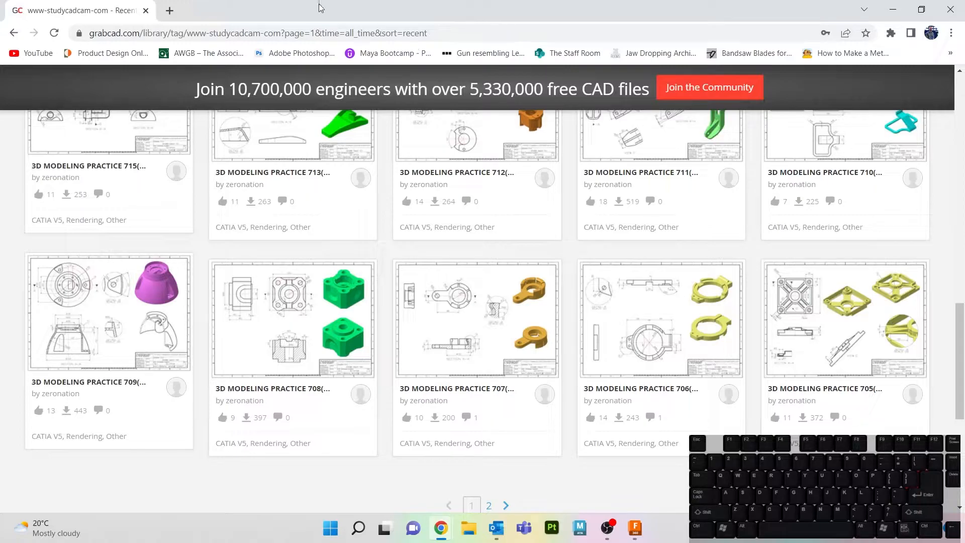
drag(317, 7, 964, 131)
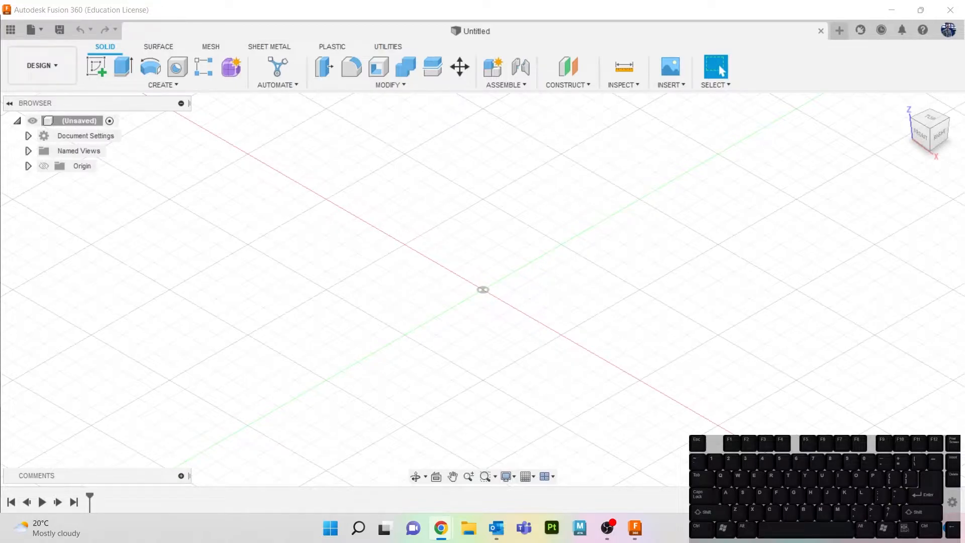
- Bring the browser back to examine the exercise 997 drawing, and return to Fusion 360
drag(964, 121, 576, 49)
double_click(567, 76)
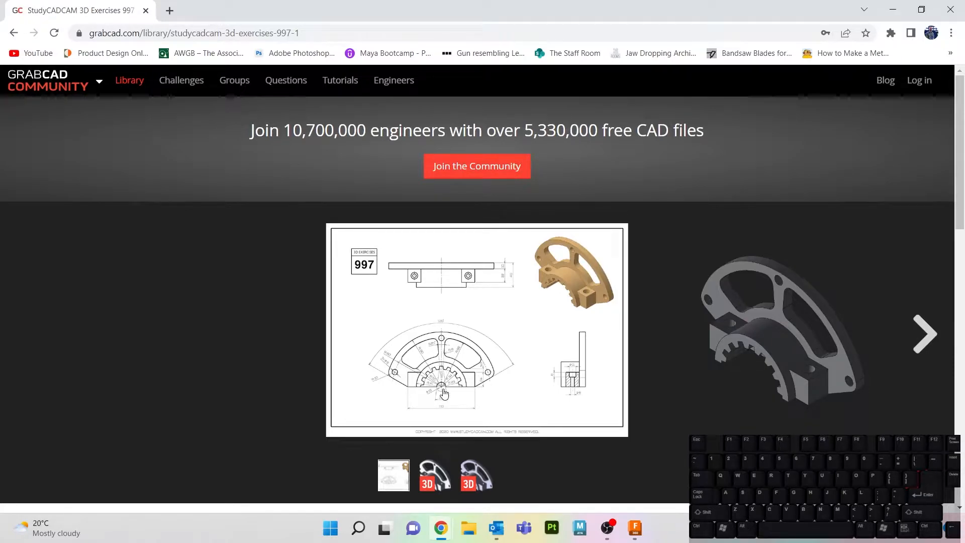
drag(378, 8, 964, 103)
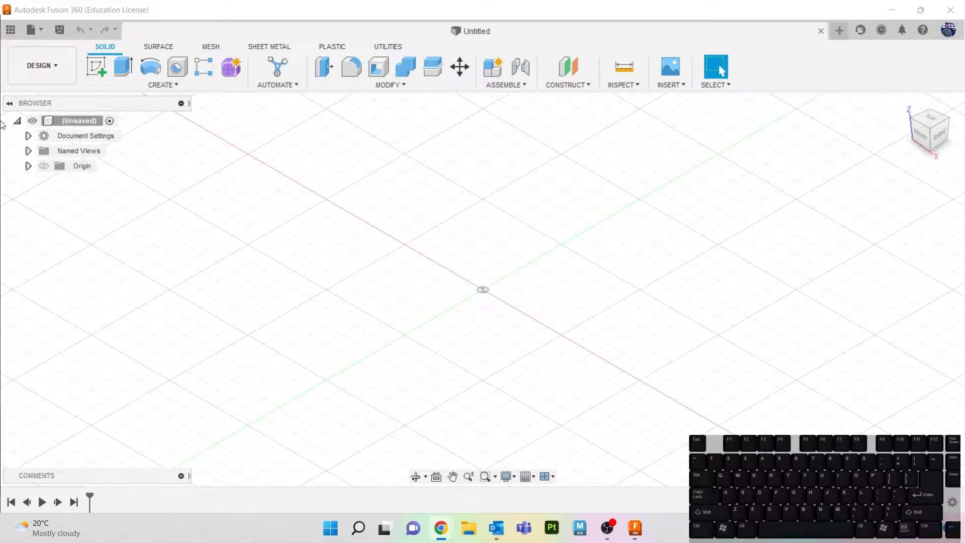
- Start a new sketch on the front XZ origin plane and move the Sketch Palette away from the window edge
click(308, 248)
click(96, 66)
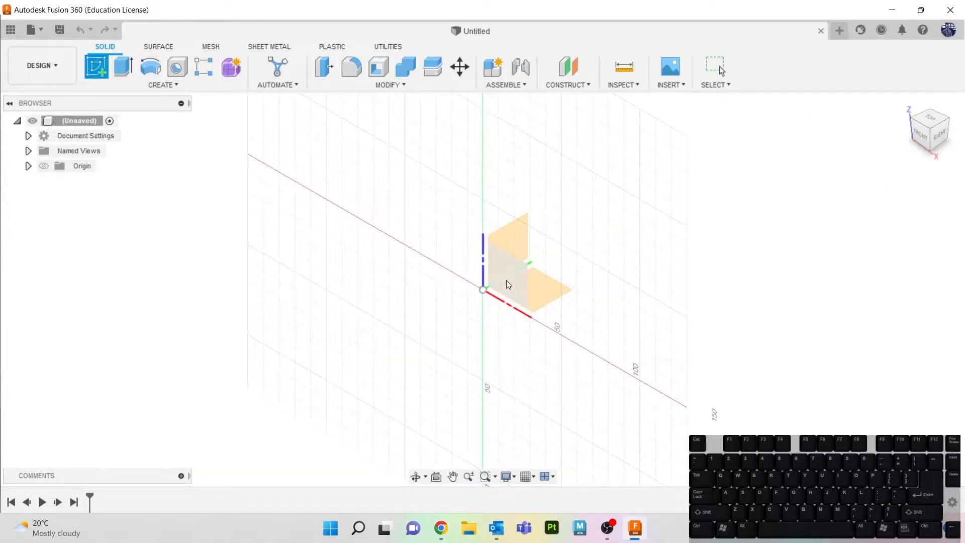
click(505, 280)
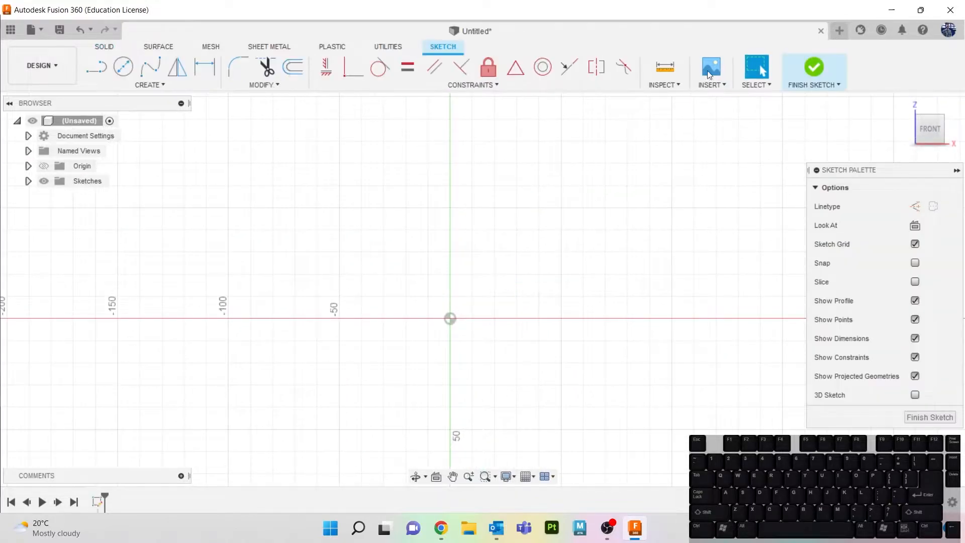
drag(854, 171, 827, 207)
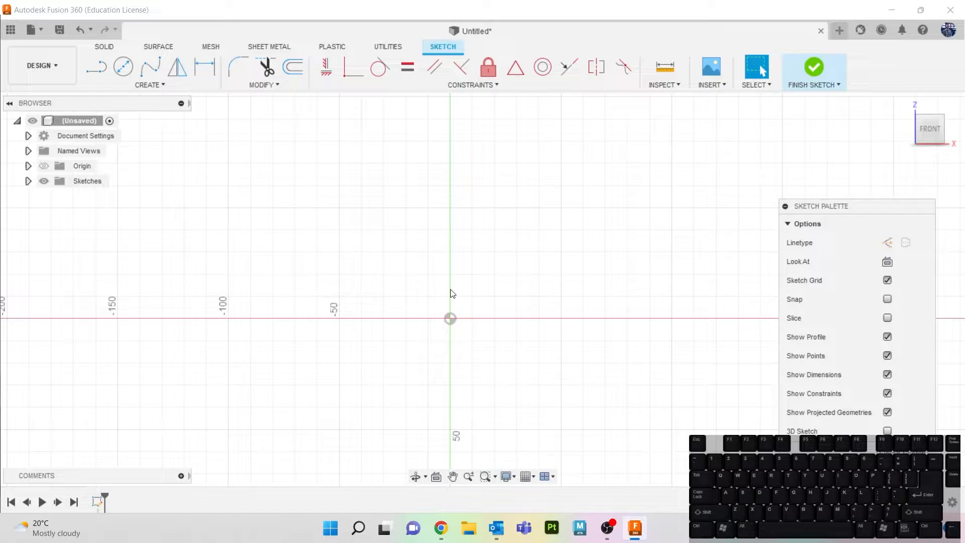
click(123, 67)
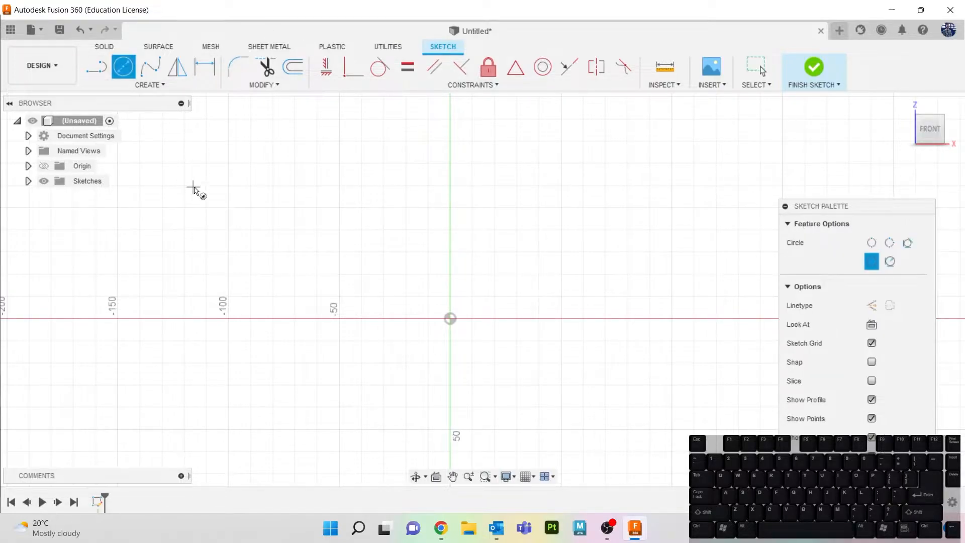
click(193, 188)
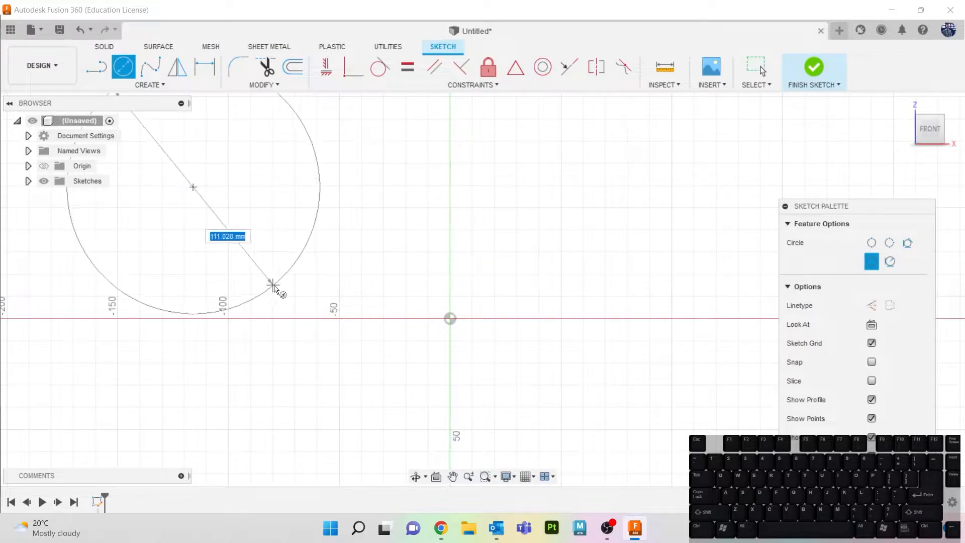
key(Escape)
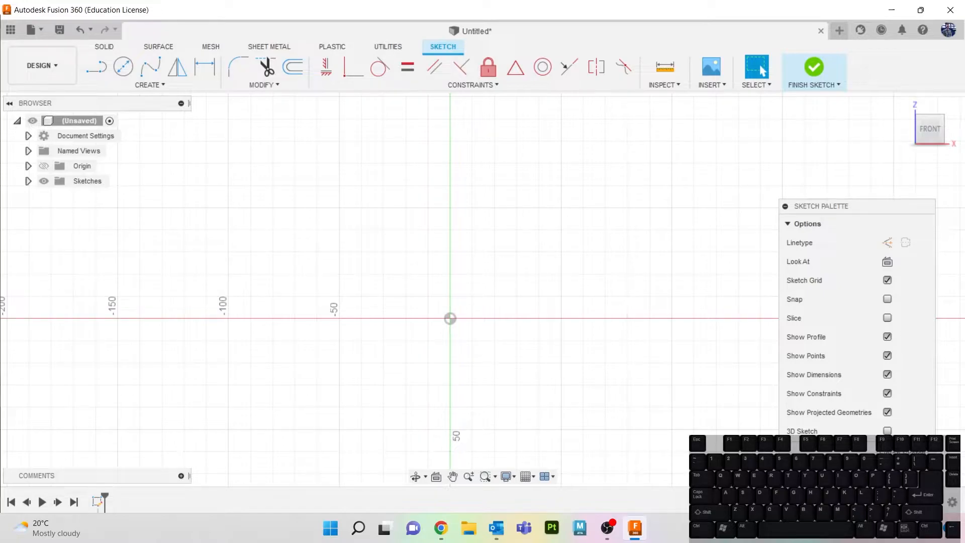
- Examine the radii and diameters in the front view of the exercise 997 drawing in the browser
drag(964, 197, 457, 74)
double_click(458, 75)
scroll(416, 257, down, 3)
scroll(375, 408, up, 2)
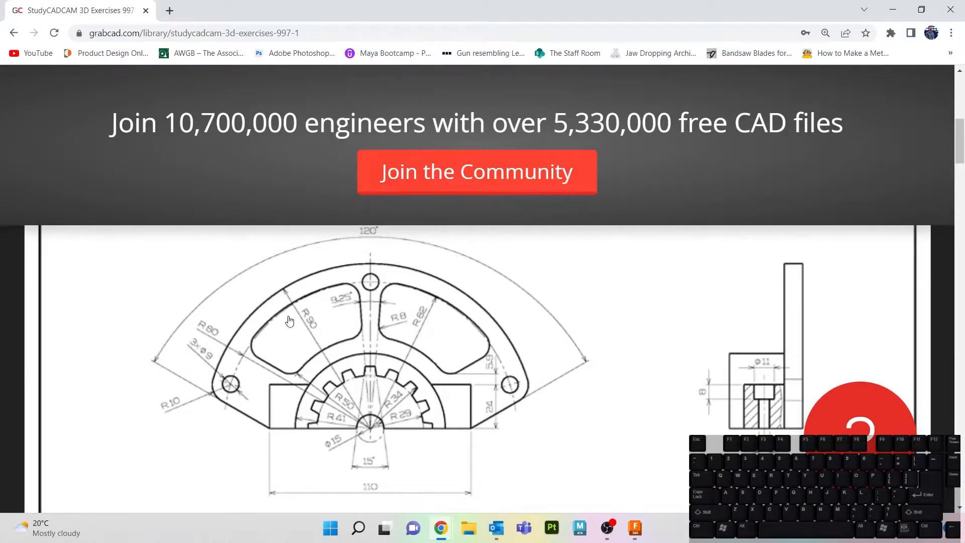
drag(559, 19, 964, 100)
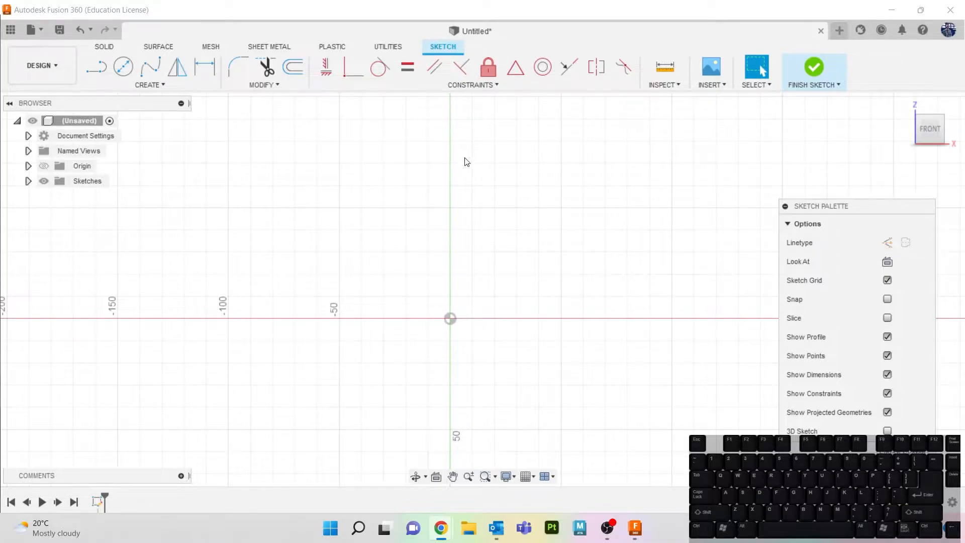
- Sketch a circle with a 15 mm diameter centred on the origin
click(132, 72)
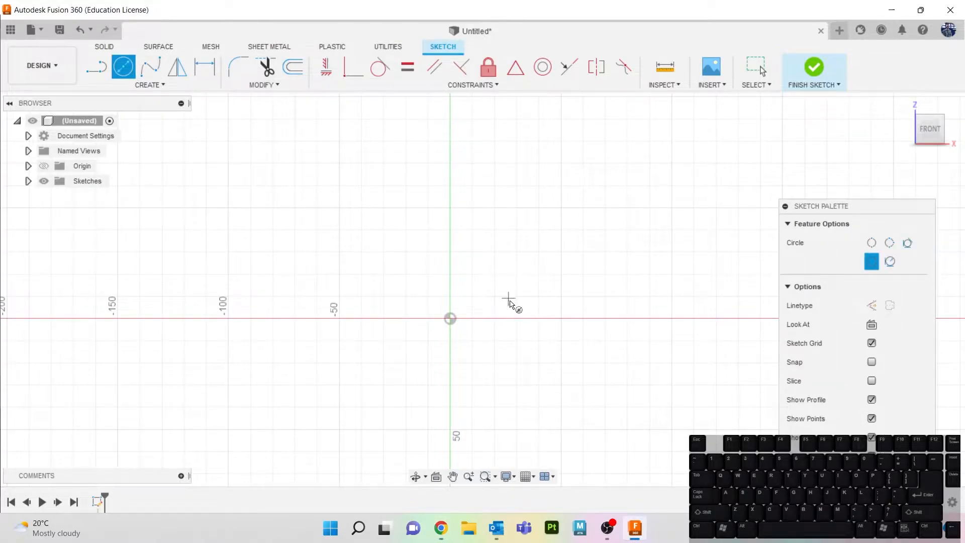
click(450, 318)
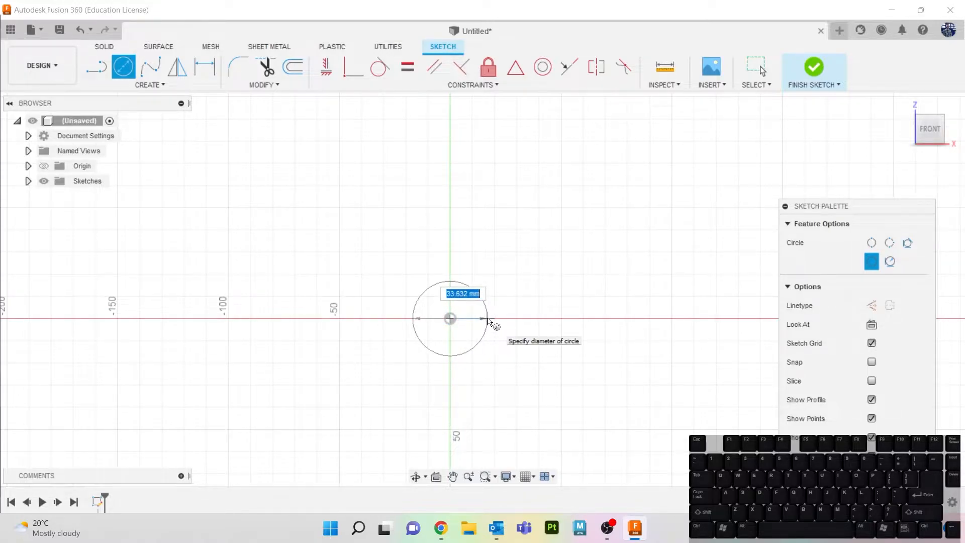
text(15)
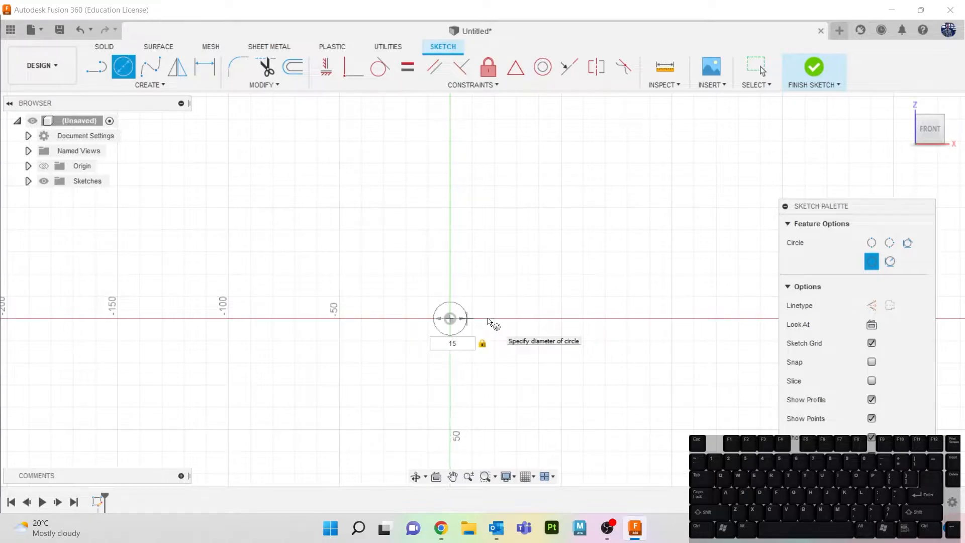
key(Return)
key(Escape)
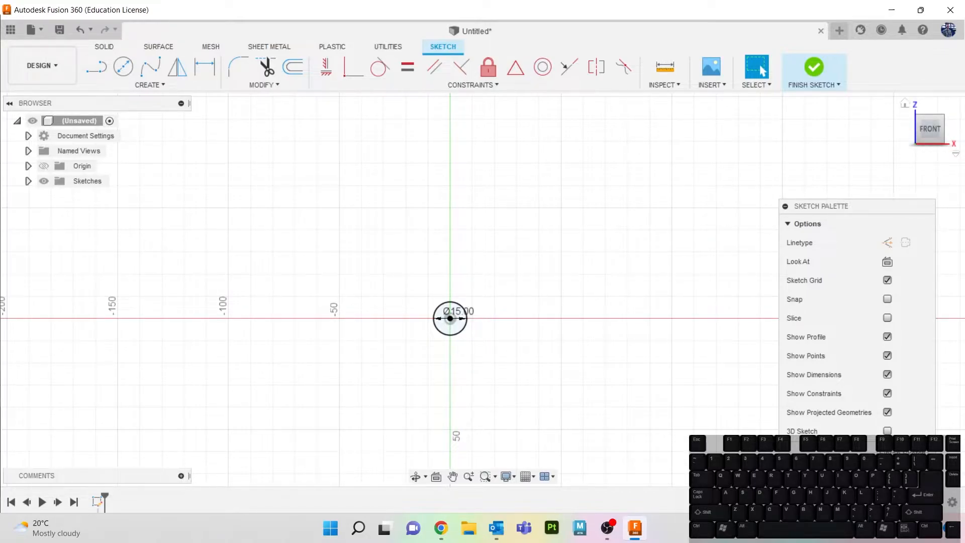
click(123, 66)
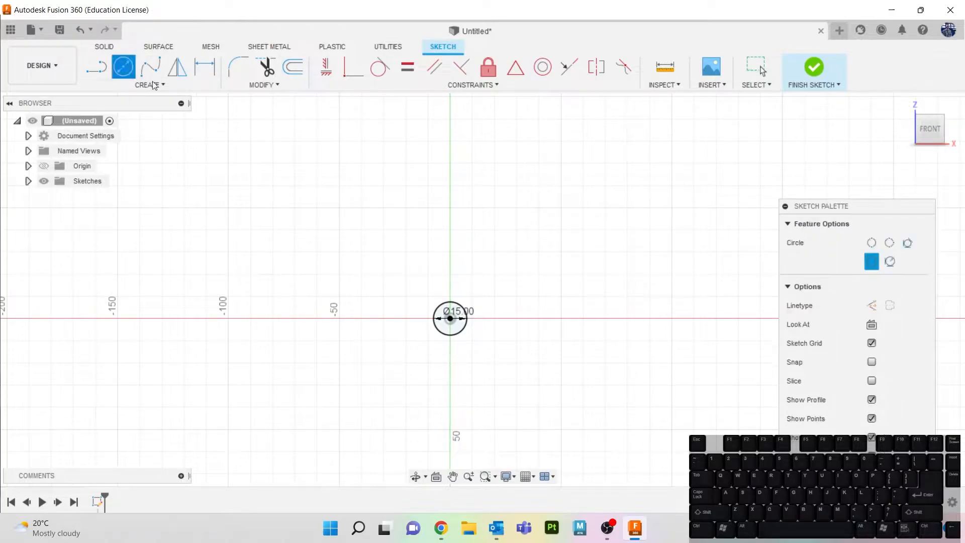
scroll(458, 332, up, 2)
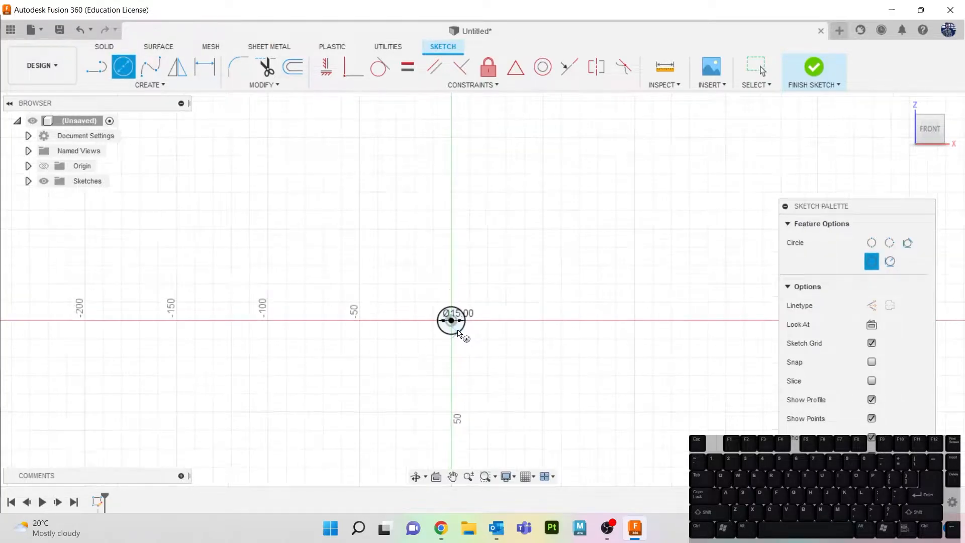
scroll(457, 333, up, 2)
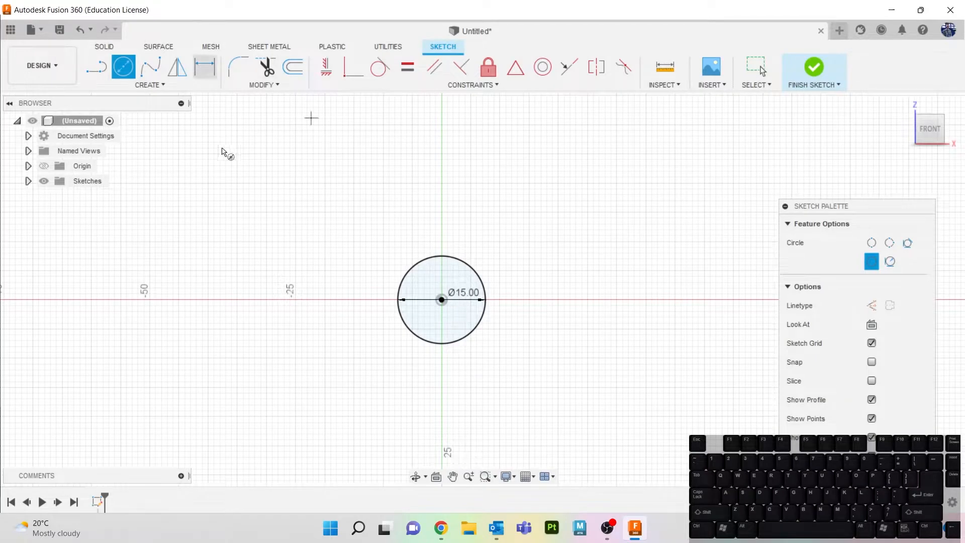
key(Escape)
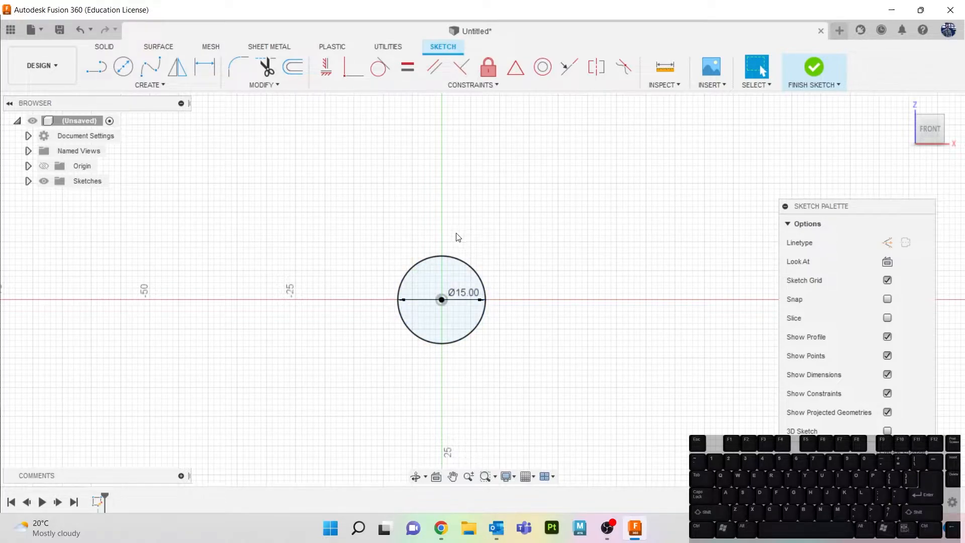
- Sketch a second circle about 33 mm in diameter, centred on the origin around the 15 mm circle
click(123, 66)
click(441, 299)
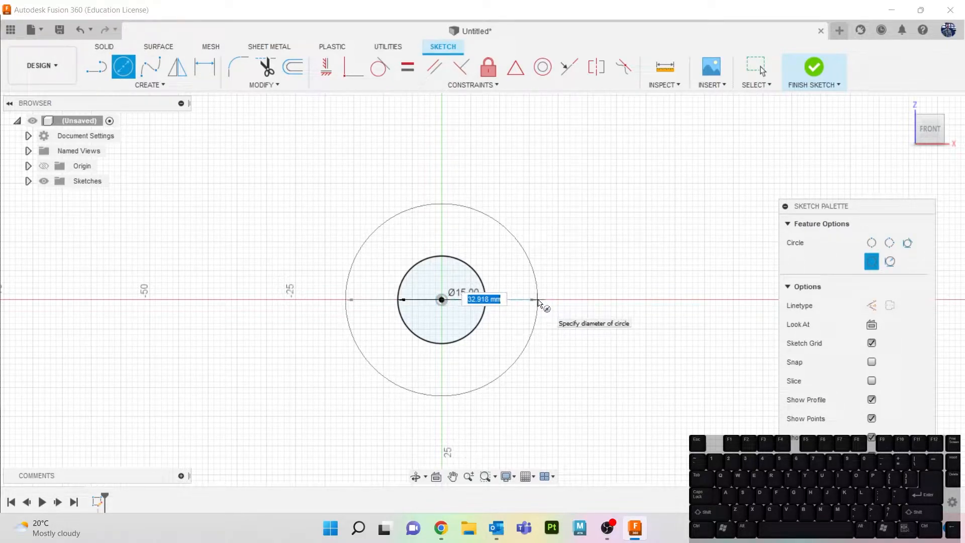
click(538, 301)
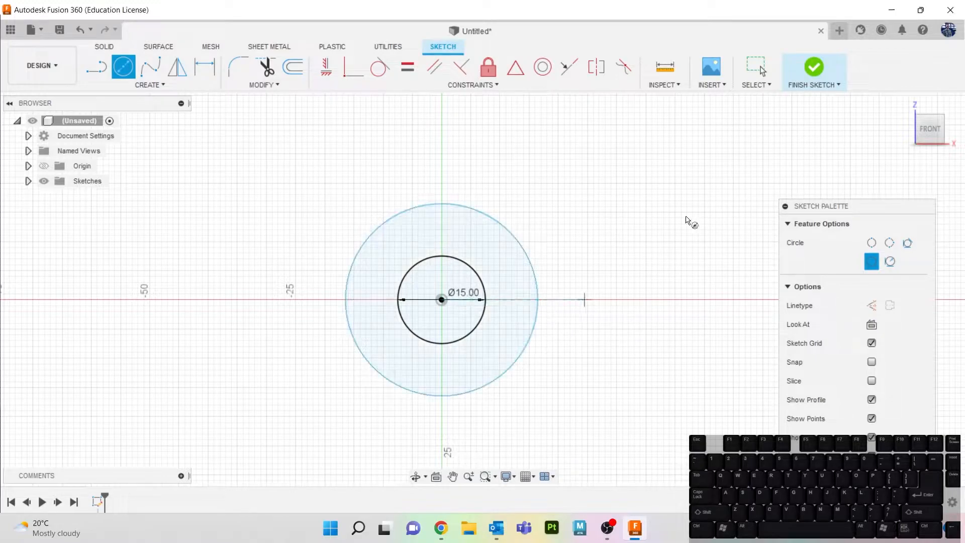
- Dimension the outer circle by radius instead of diameter and set it to 29 mm
key(d)
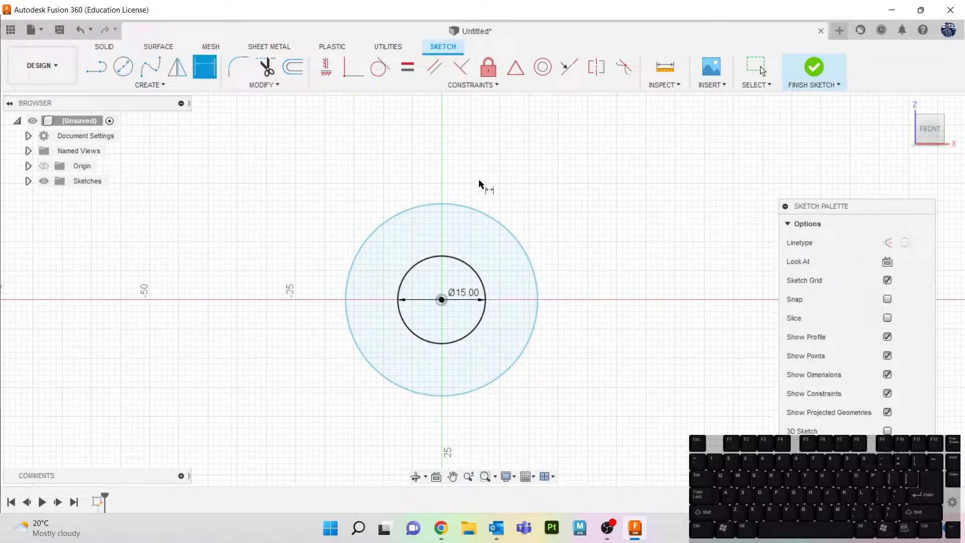
click(473, 208)
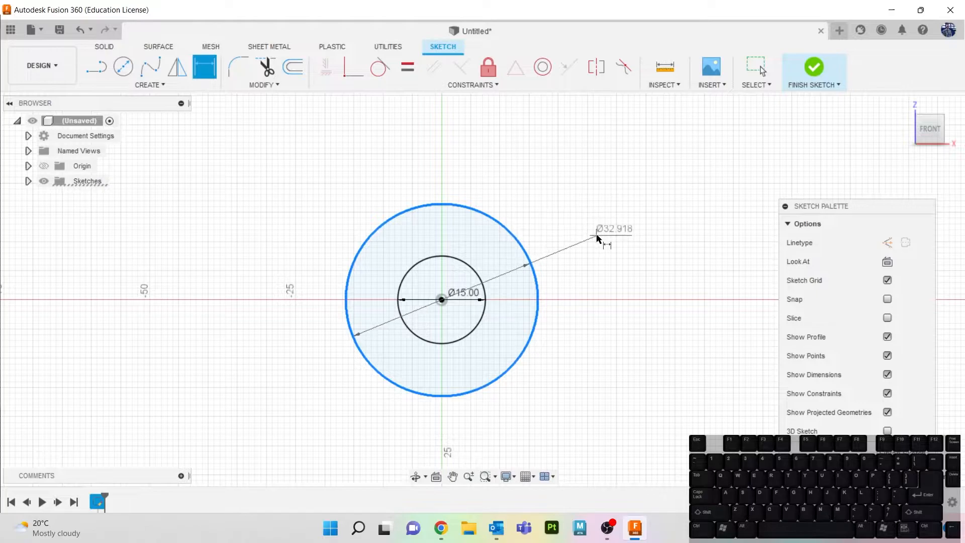
right_click(597, 238)
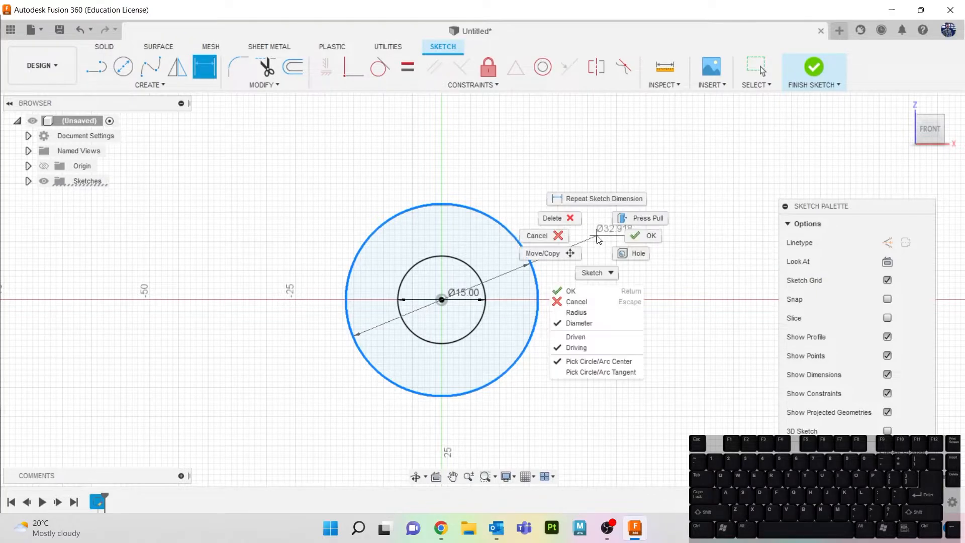
click(591, 313)
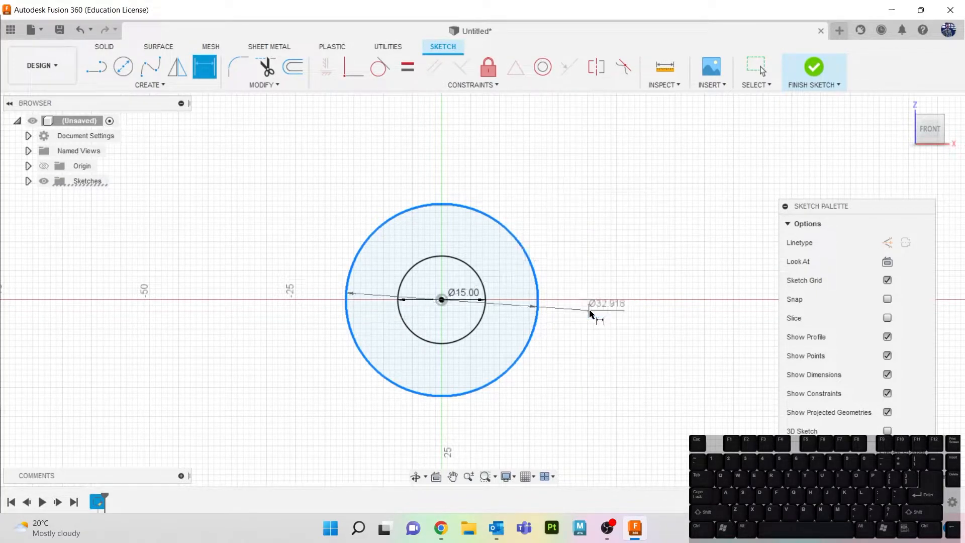
click(617, 284)
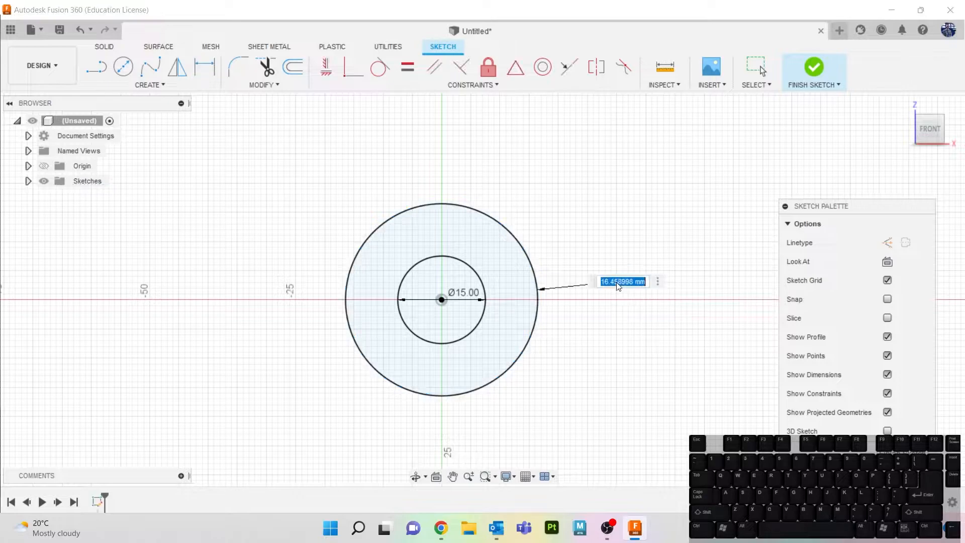
text(29)
key(Return)
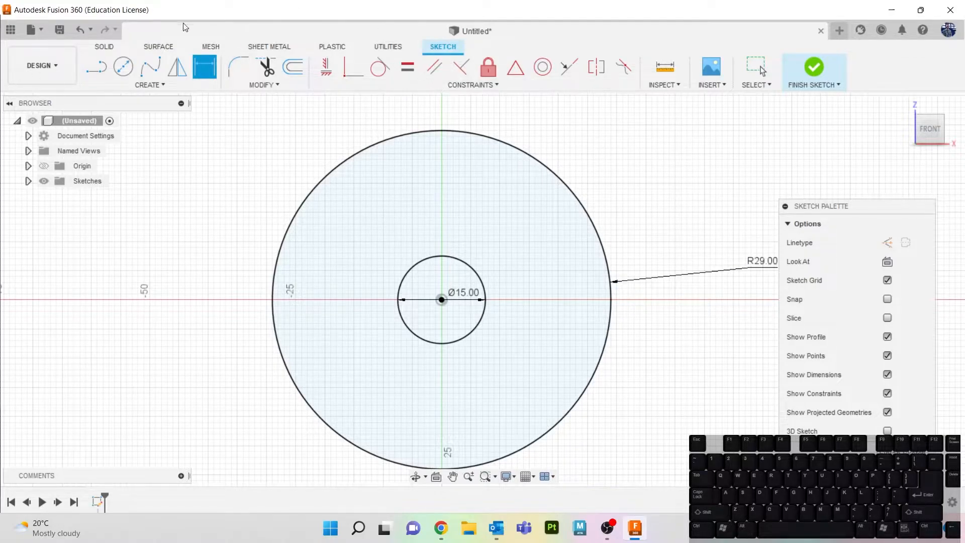
- Sketch a third circle about 82 mm in diameter, centred on the origin around the two existing circles
click(123, 66)
click(442, 300)
click(672, 233)
- Dimension the outermost circle by radius instead of diameter and set it to 34 mm
key(d)
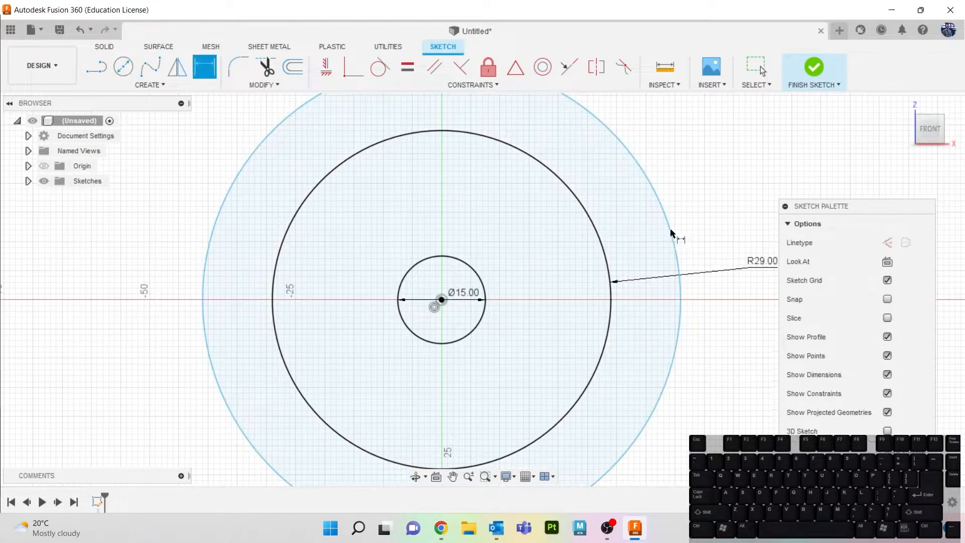
click(656, 199)
right_click(706, 173)
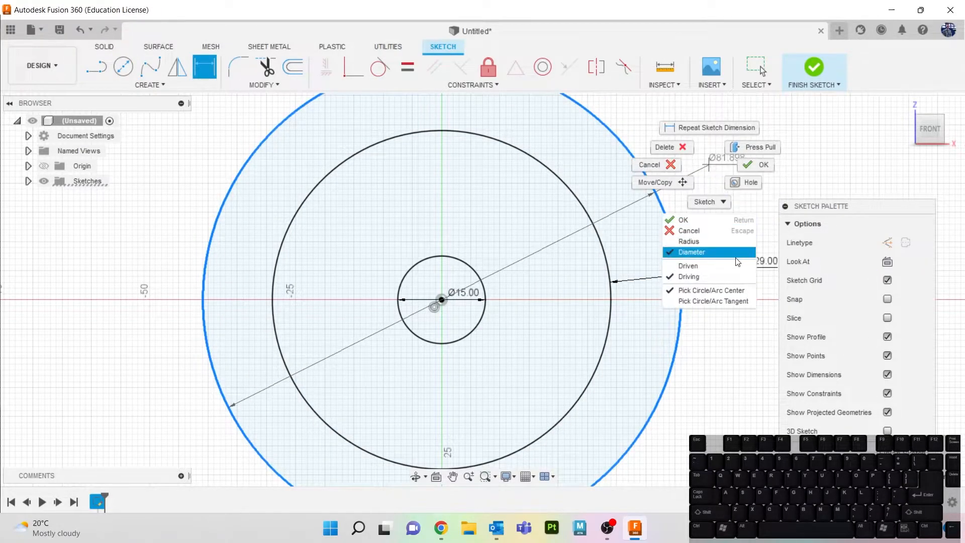
click(684, 252)
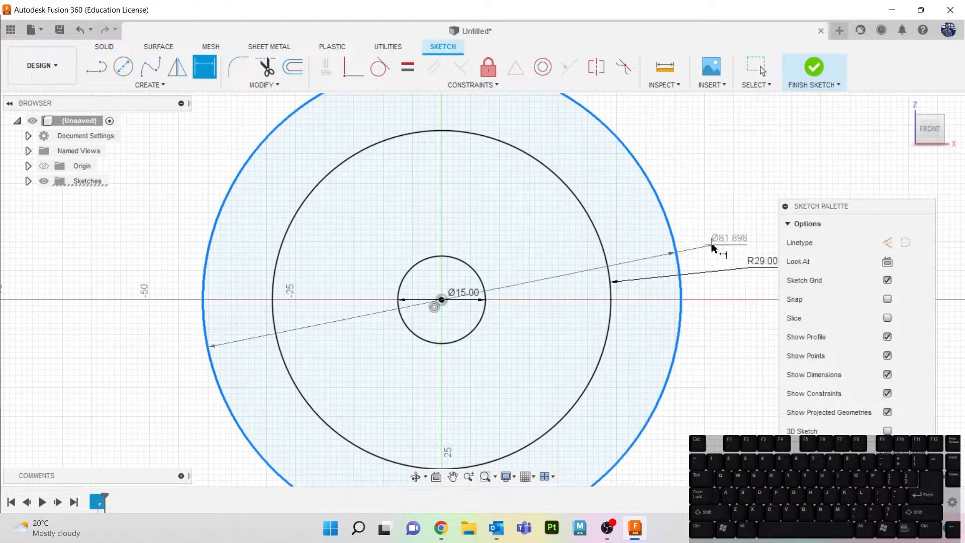
click(702, 186)
text(34)
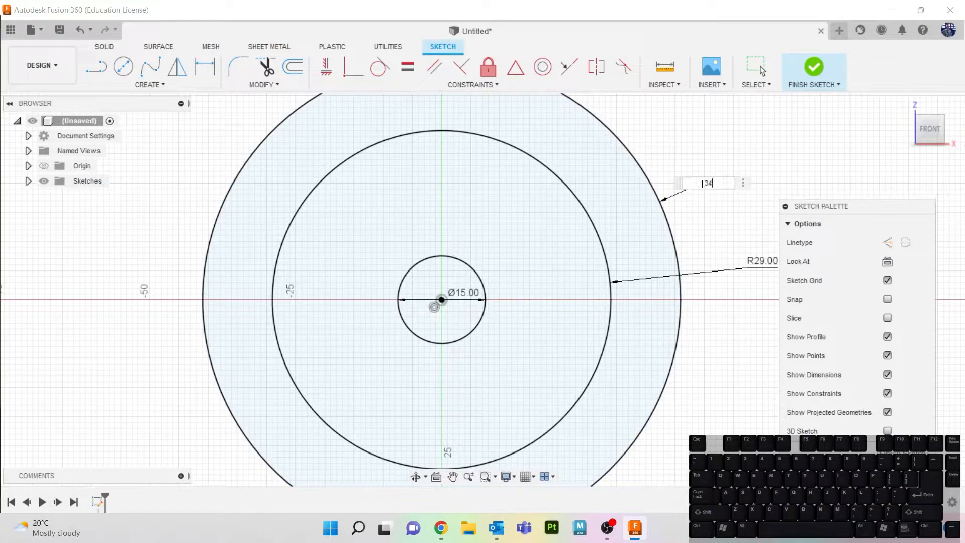
key(Return)
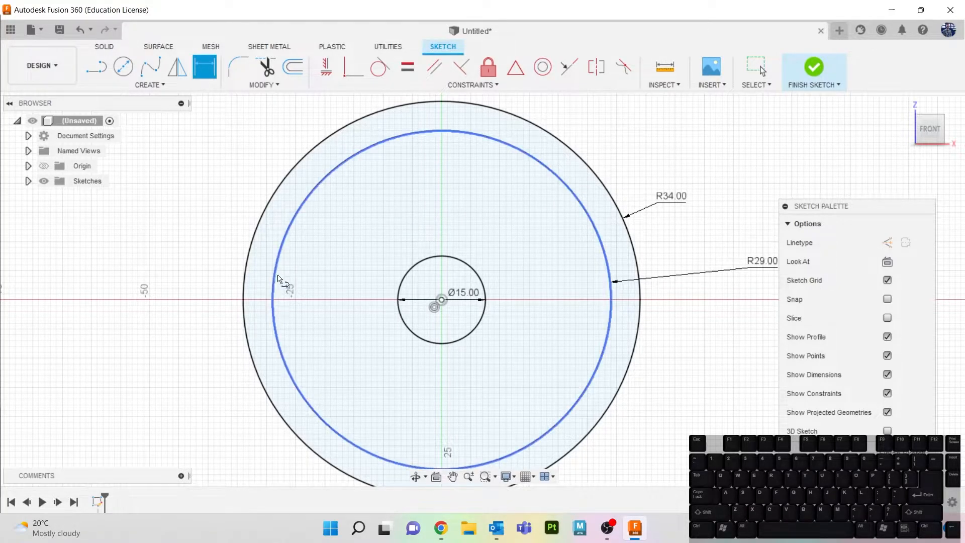
- Draw a vertical line from the origin upward, ending above the outermost circle
key(l)
scroll(416, 231, down, 2)
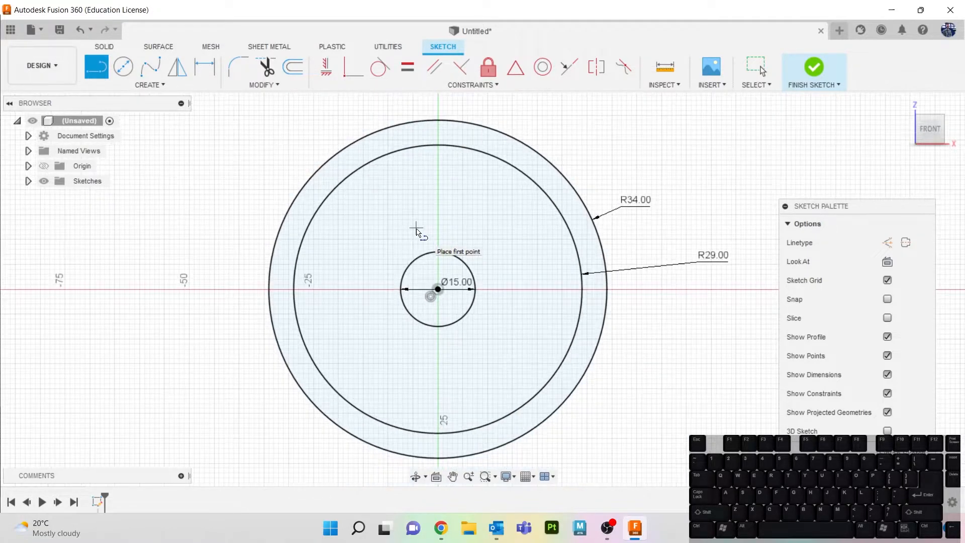
click(439, 289)
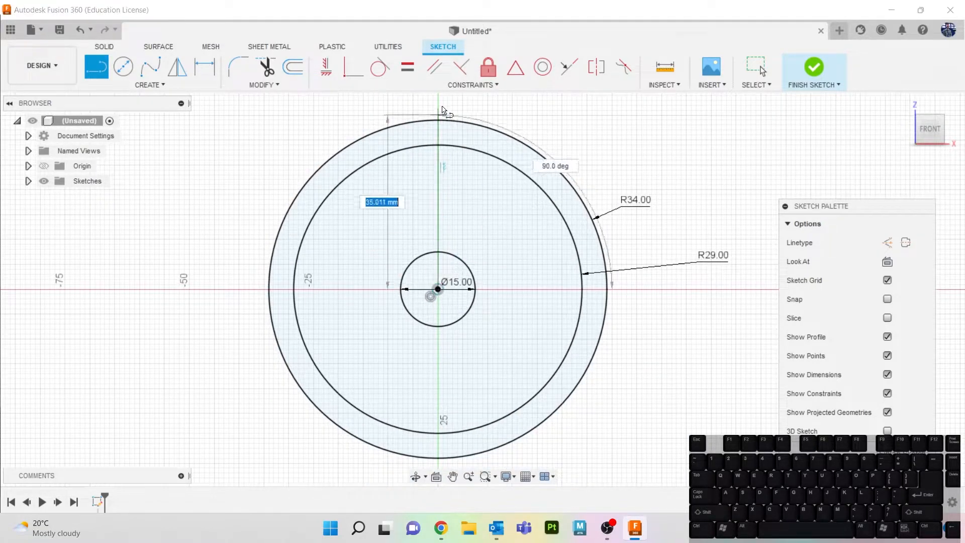
scroll(438, 120, down, 1)
scroll(437, 122, down, 3)
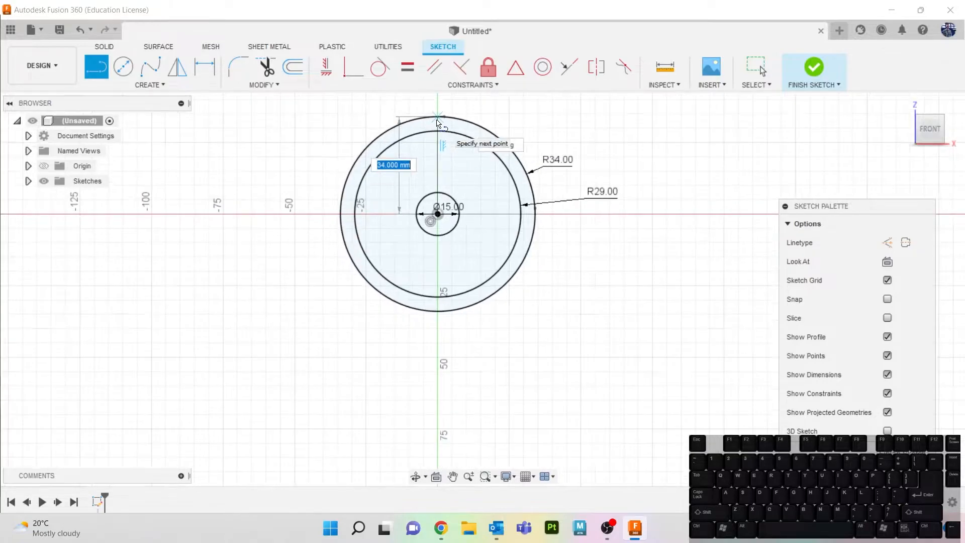
click(443, 145)
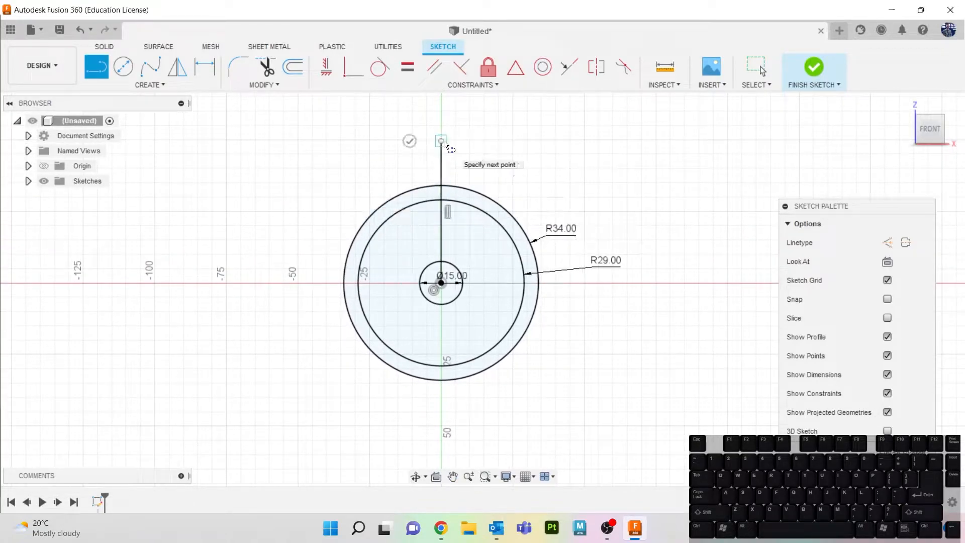
key(Escape)
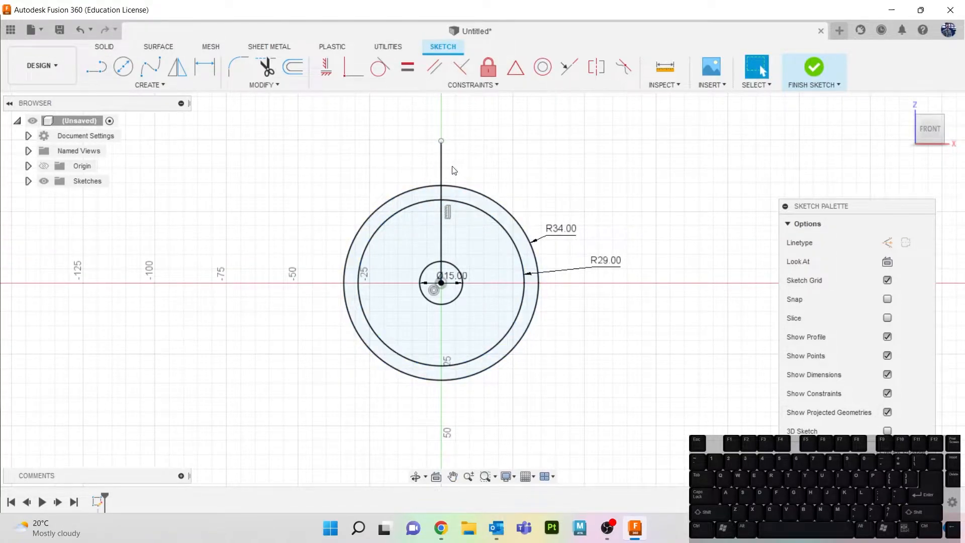
- Convert the vertical line through the origin into a construction line
click(442, 162)
click(886, 242)
click(543, 188)
scroll(502, 330, up, 3)
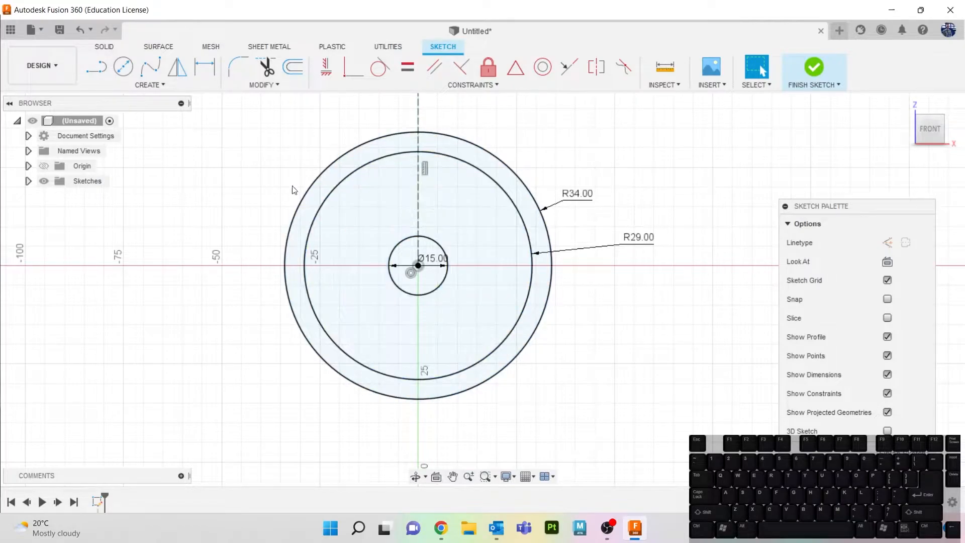
- Draw a horizontal line about 42 mm long from the origin to the right, ending outside the outermost circle
key(l)
click(418, 265)
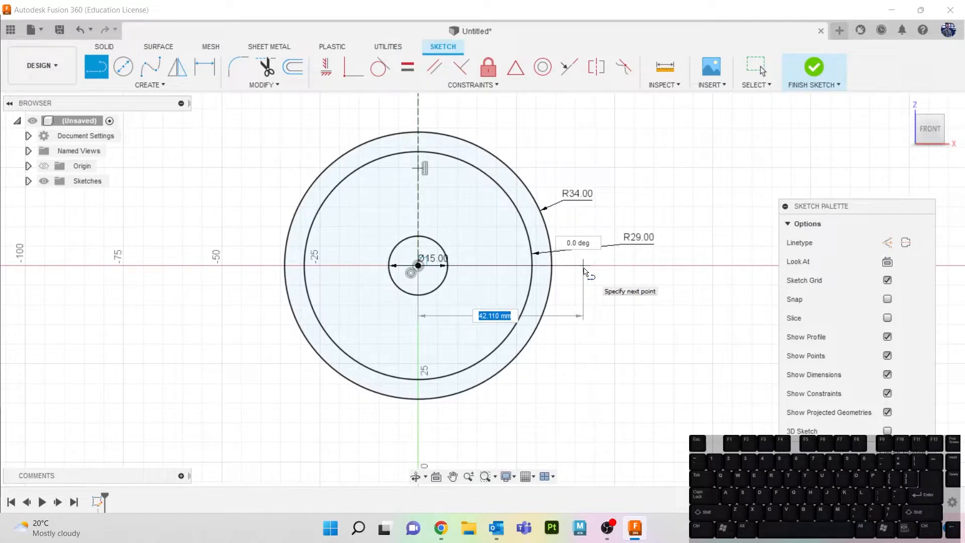
click(583, 266)
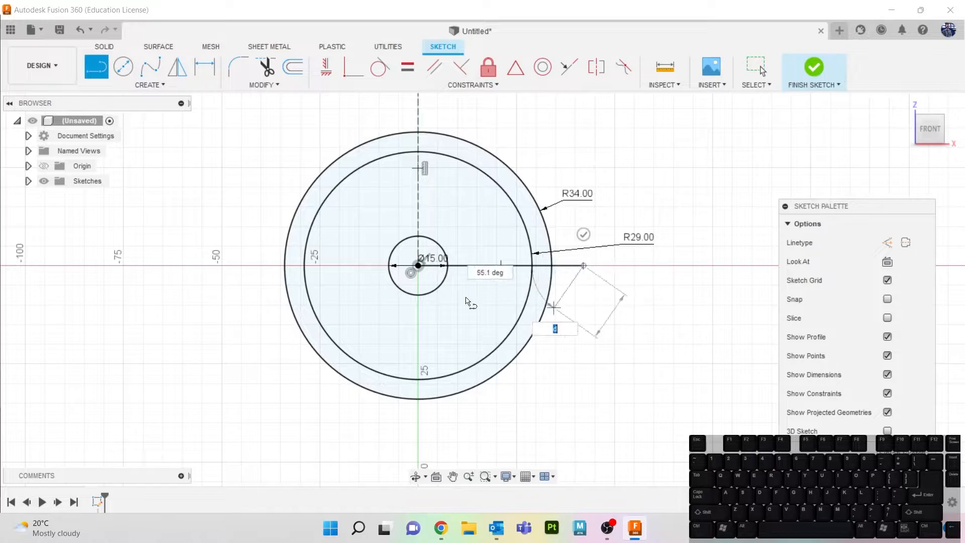
key(Escape)
- Dimension the horizontal line's length and set it to 110/2 (55 mm)
key(d)
click(504, 266)
click(508, 320)
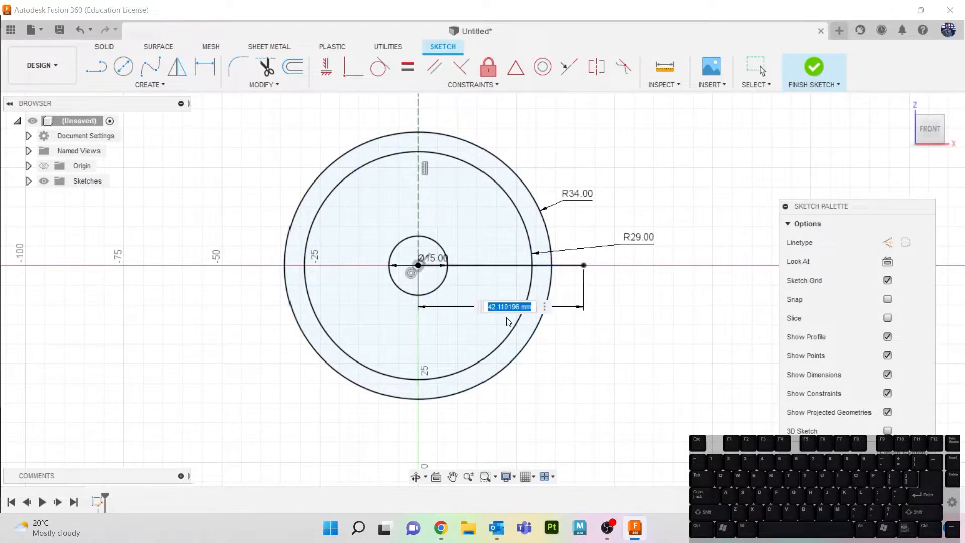
text(110/2)
key(Return)
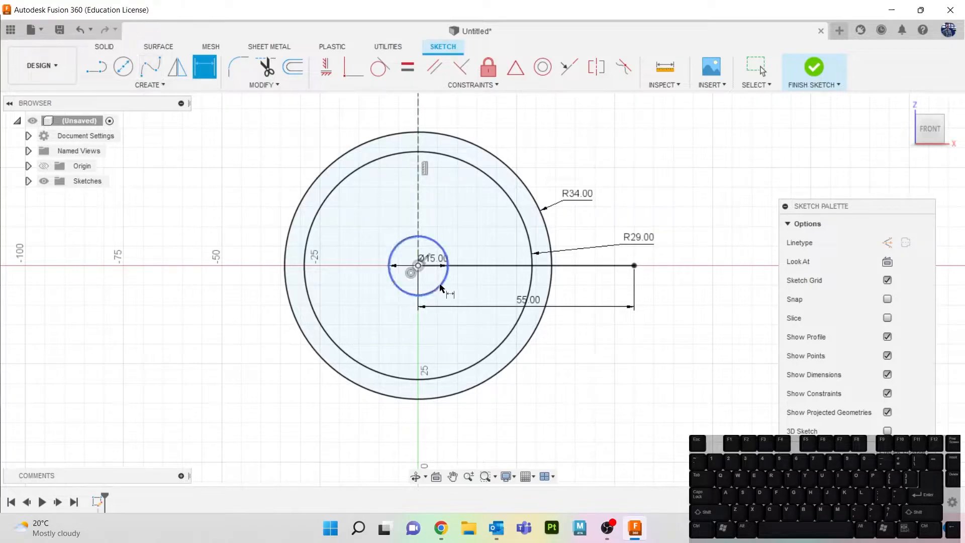
- Mirror the 55 mm horizontal line about the vertical construction line
click(132, 86)
click(137, 253)
click(577, 265)
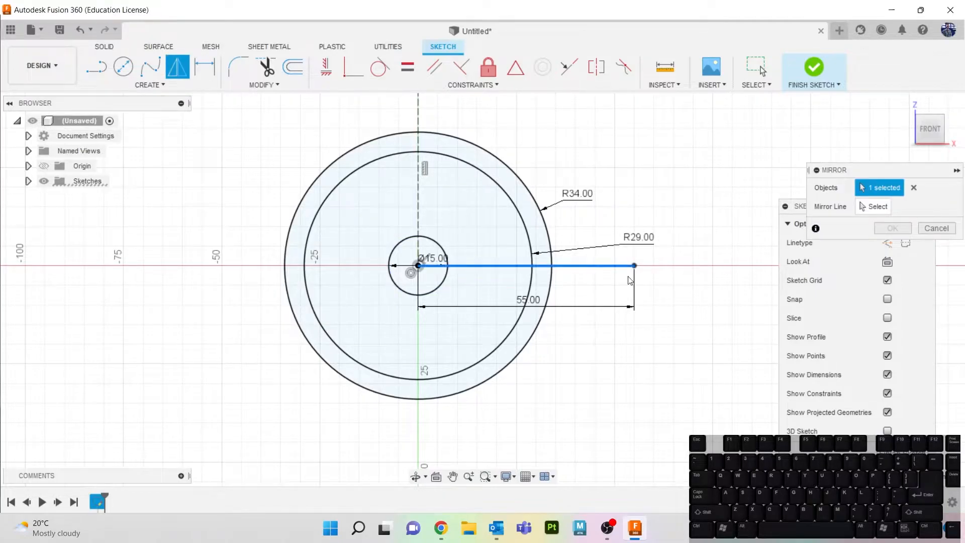
click(888, 211)
click(417, 206)
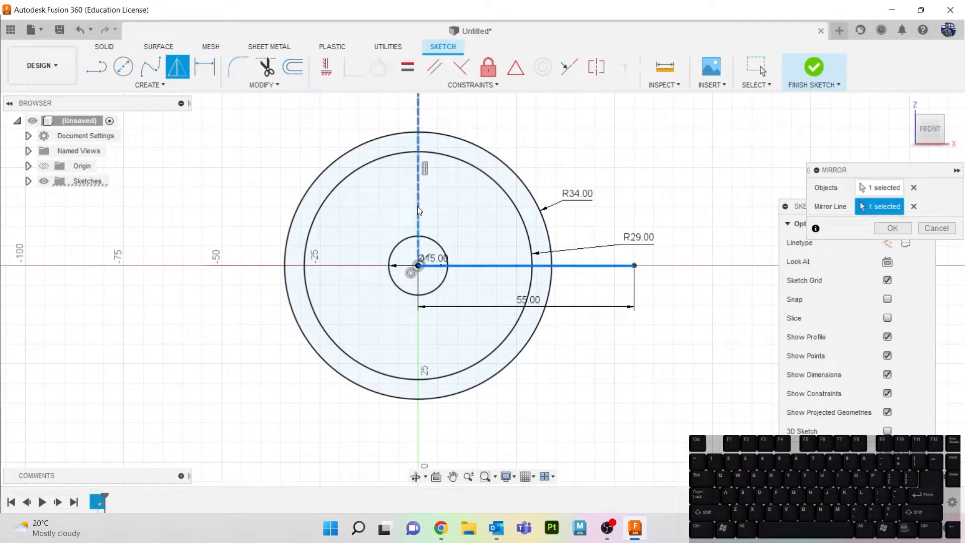
click(892, 228)
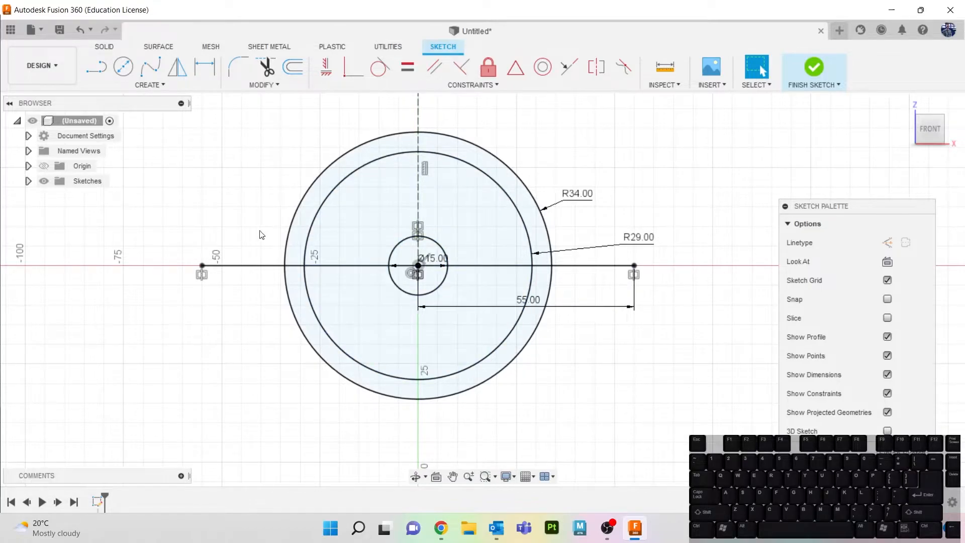
- Trim away the lower halves of all three concentric circles below the horizontal baseline
key(t)
click(289, 317)
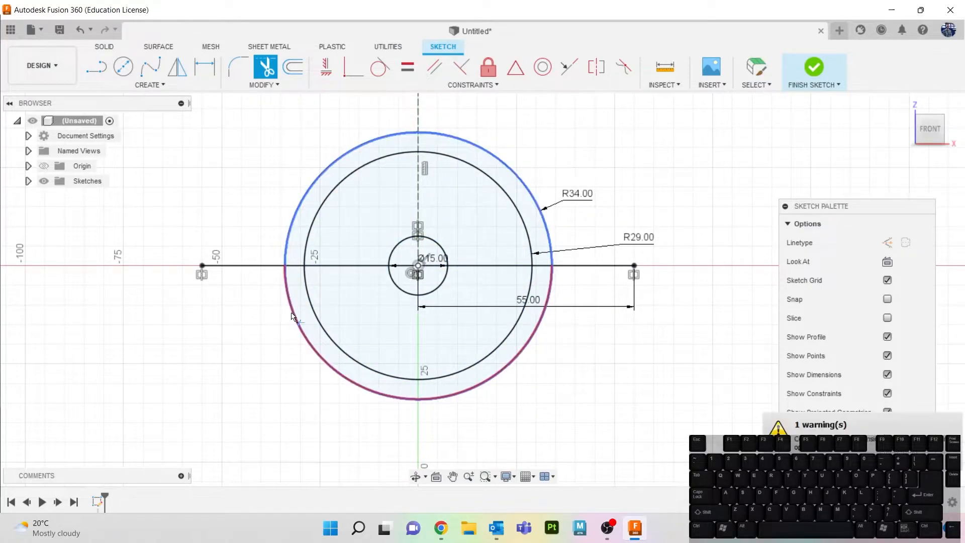
click(318, 312)
click(400, 290)
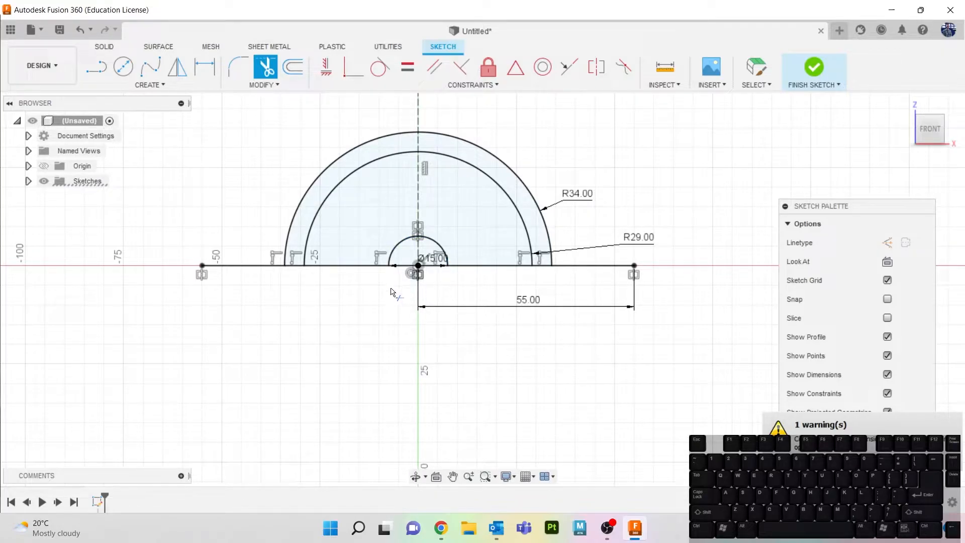
- Draw a slanted line about 41 mm long from the left end of the 15 mm arc to above the outer arc
mouse_move(540, 361)
middle_down()
mouse_move(534, 394)
mouse_move(492, 423)
middle_up()
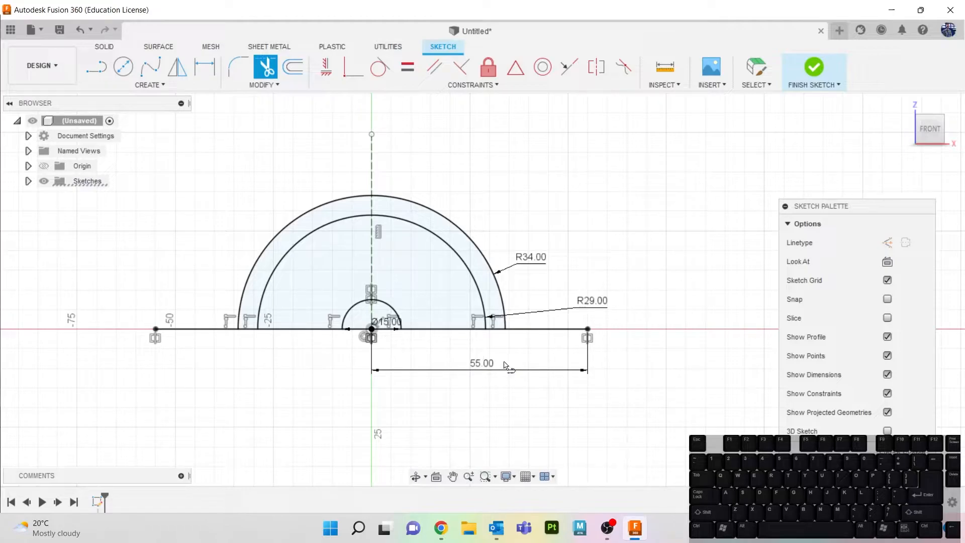
key(l)
click(348, 330)
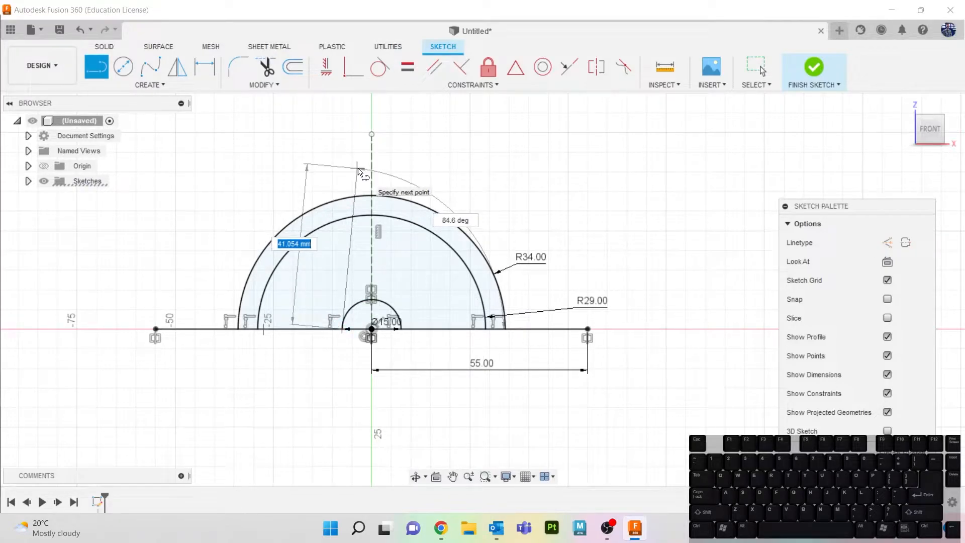
click(358, 170)
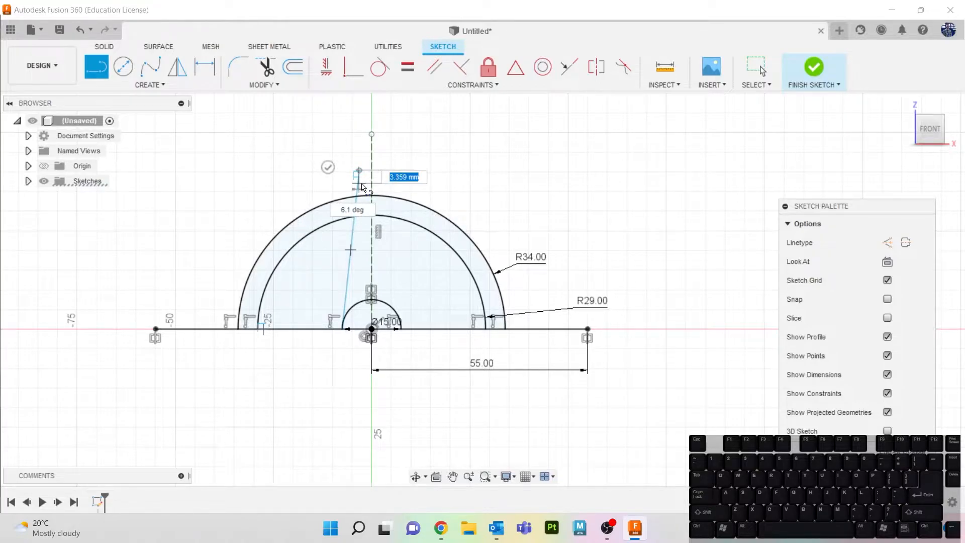
key(Escape)
- Dimension the angle between the slanted line and the vertical construction line and set it to 15/2 (7.5°)
key(d)
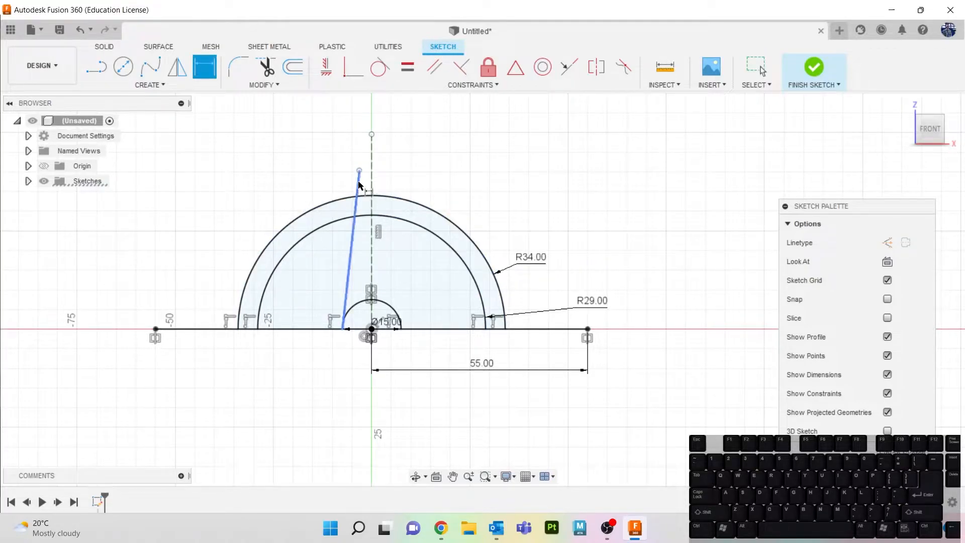
click(358, 185)
click(371, 192)
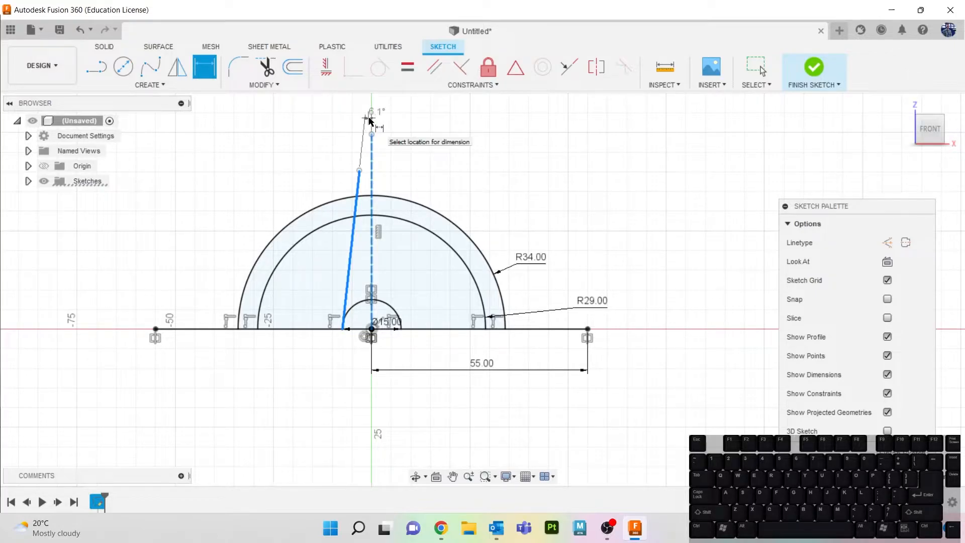
click(369, 121)
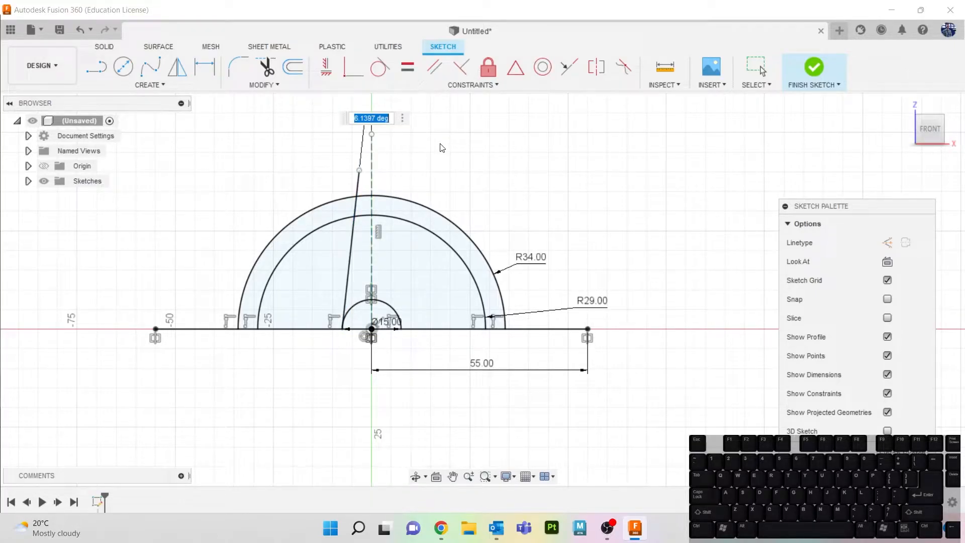
text(15/2)
key(Return)
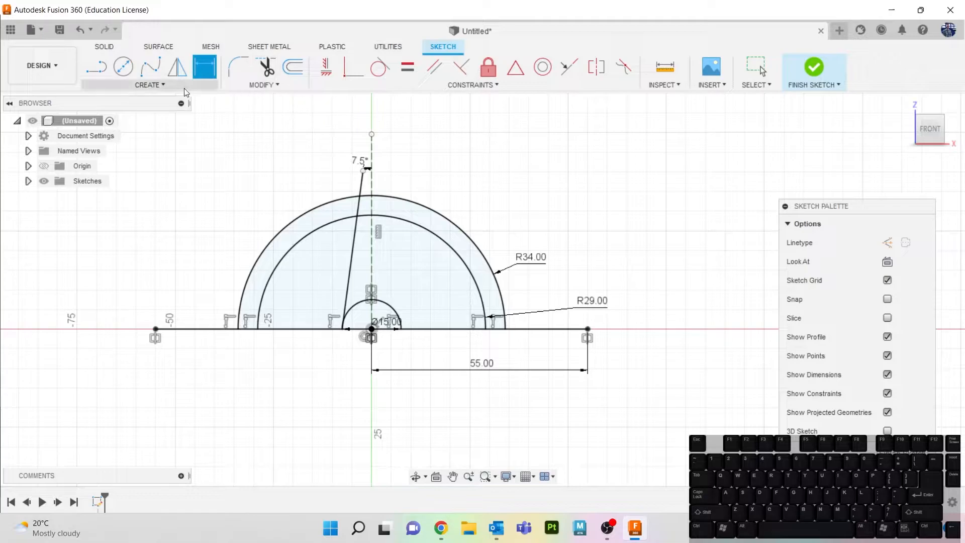
- Mirror the slanted line about the vertical construction line
click(165, 86)
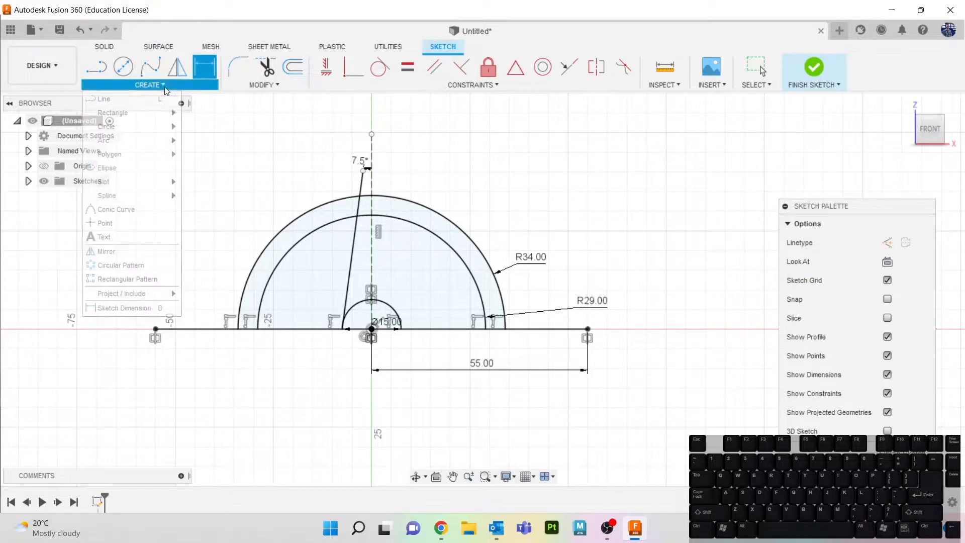
click(161, 249)
click(362, 183)
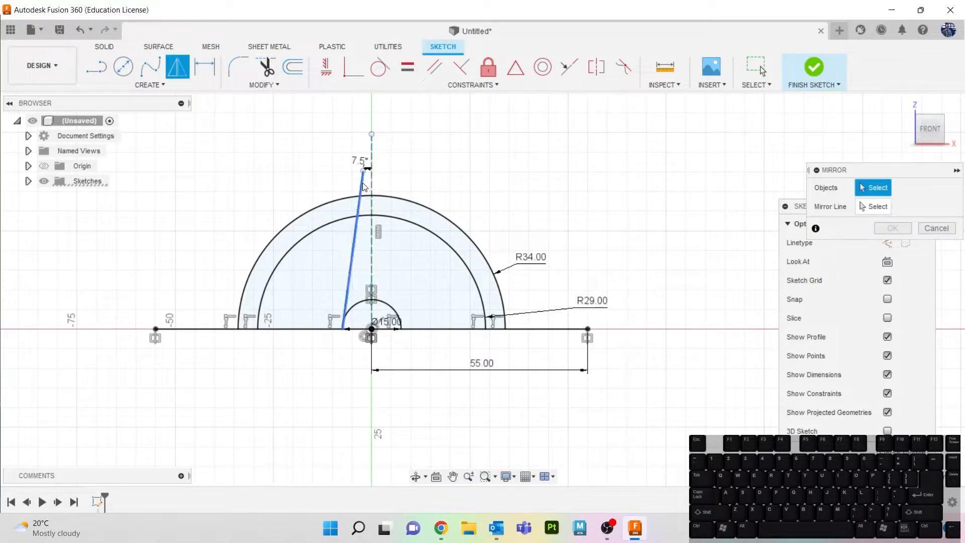
click(874, 206)
click(371, 260)
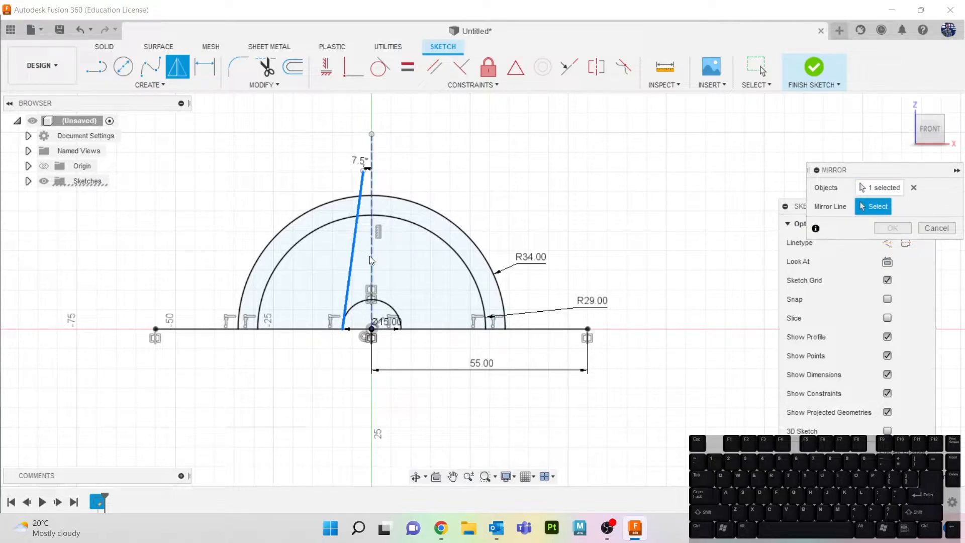
click(887, 229)
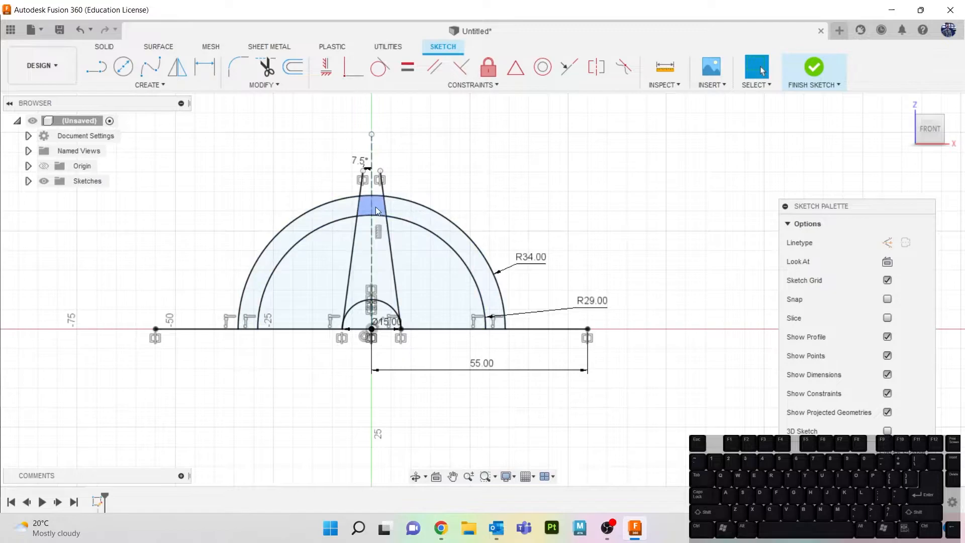
- Trim away the portions of both slanted lines that lie inside the 29 mm radius arc
key(t)
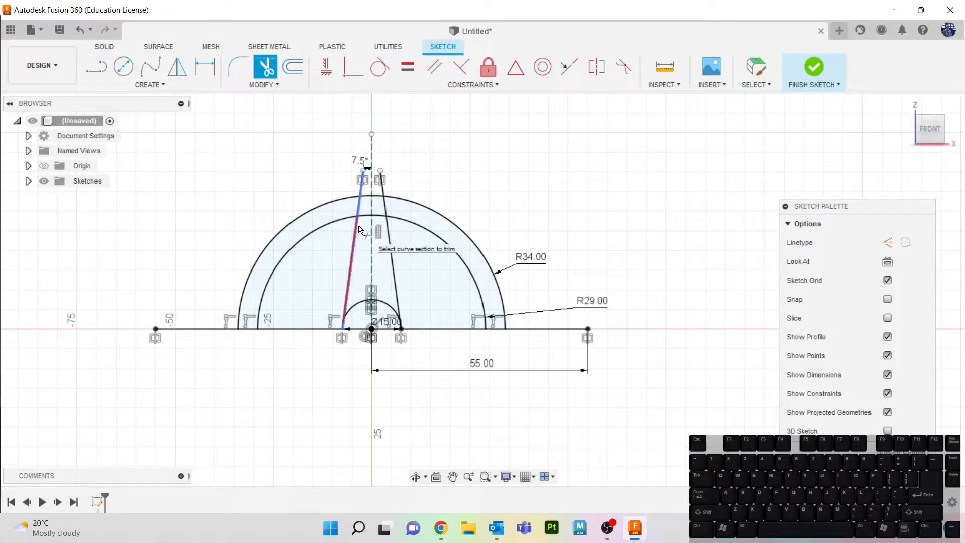
click(357, 229)
click(390, 251)
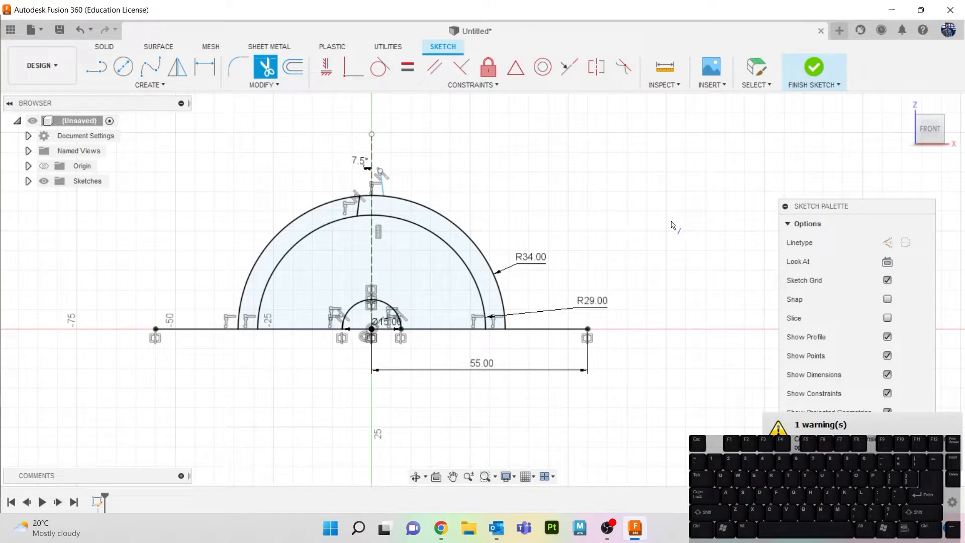
key(Escape)
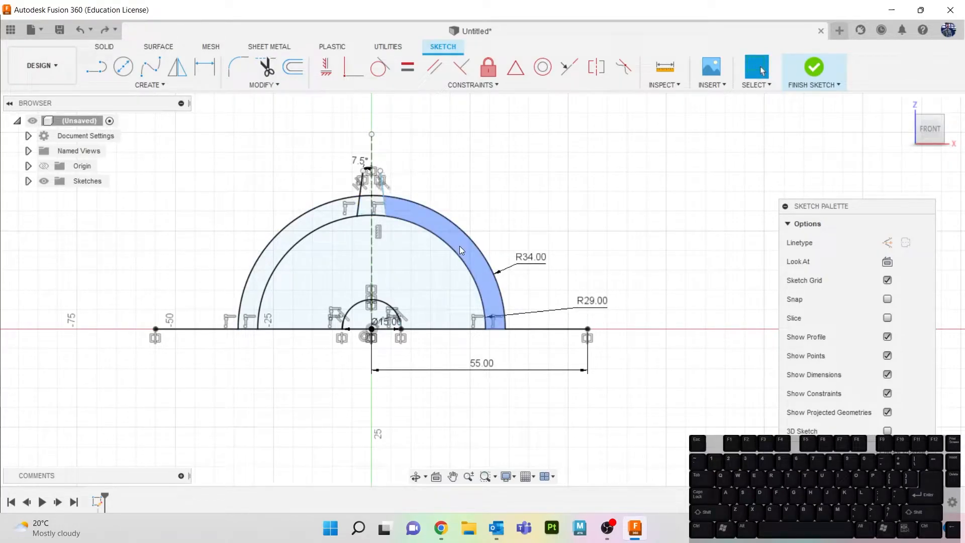
scroll(385, 221, down, 2)
scroll(385, 221, up, 4)
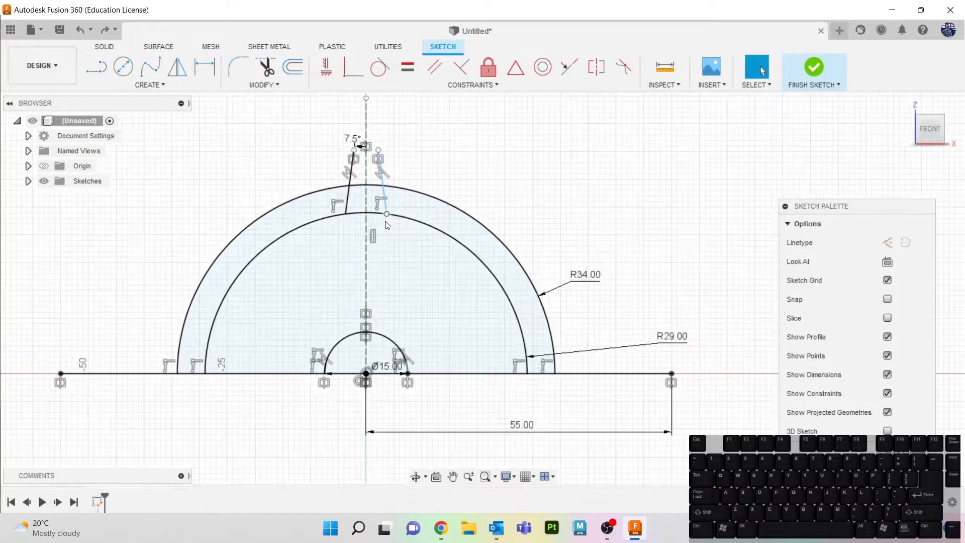
scroll(384, 221, up, 4)
click(385, 174)
scroll(402, 145, down, 2)
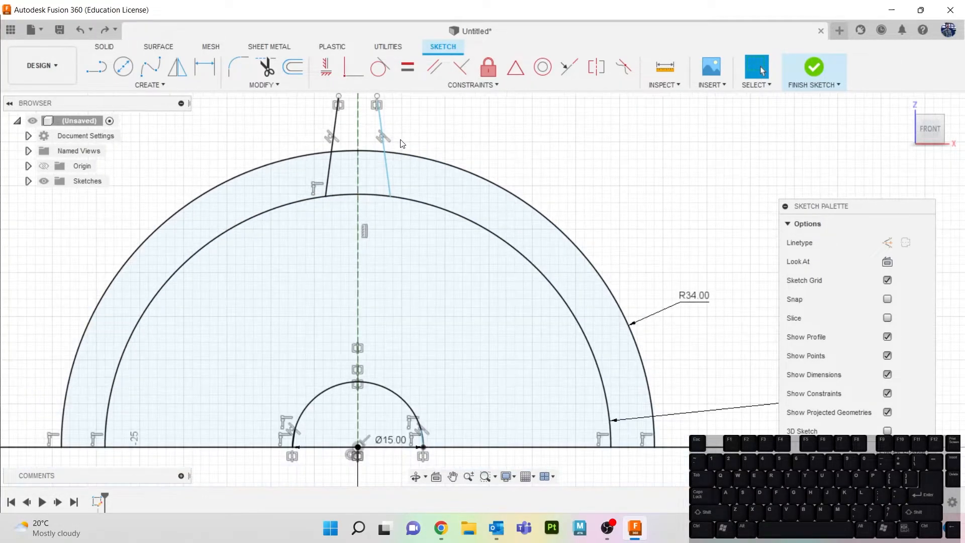
scroll(402, 144, down, 1)
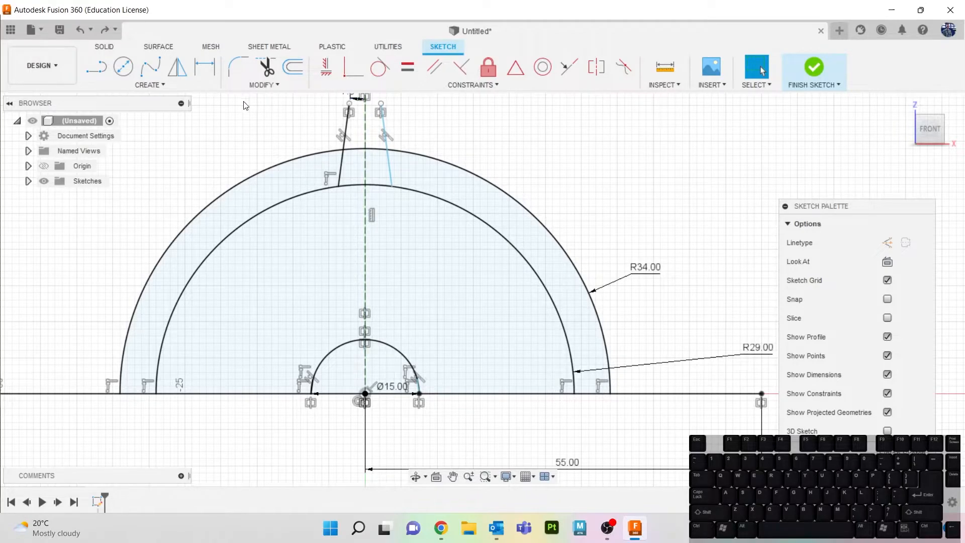
click(189, 85)
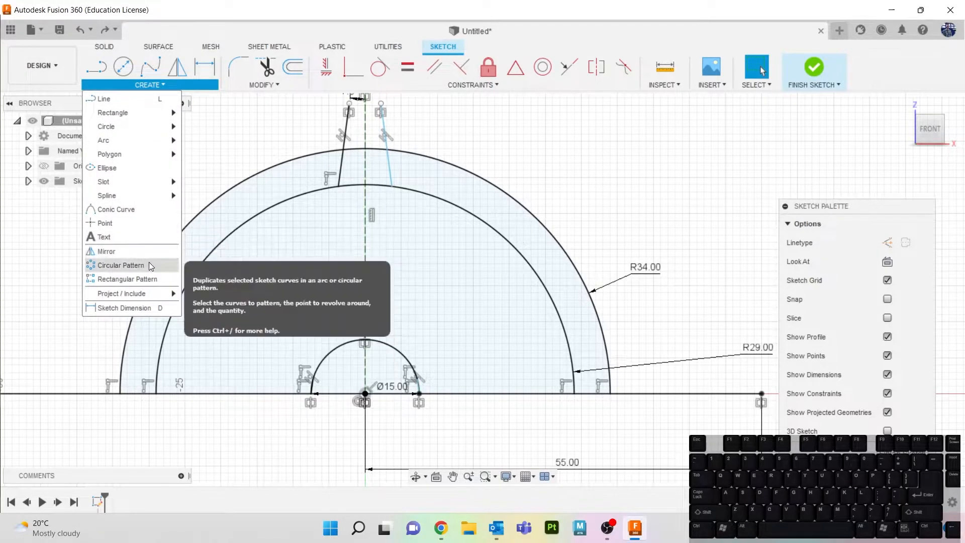
click(121, 265)
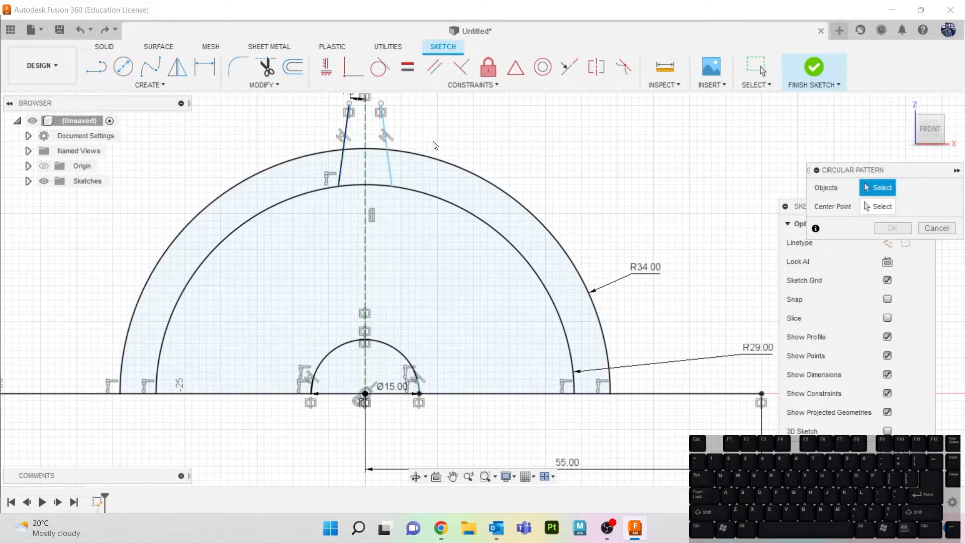
click(344, 136)
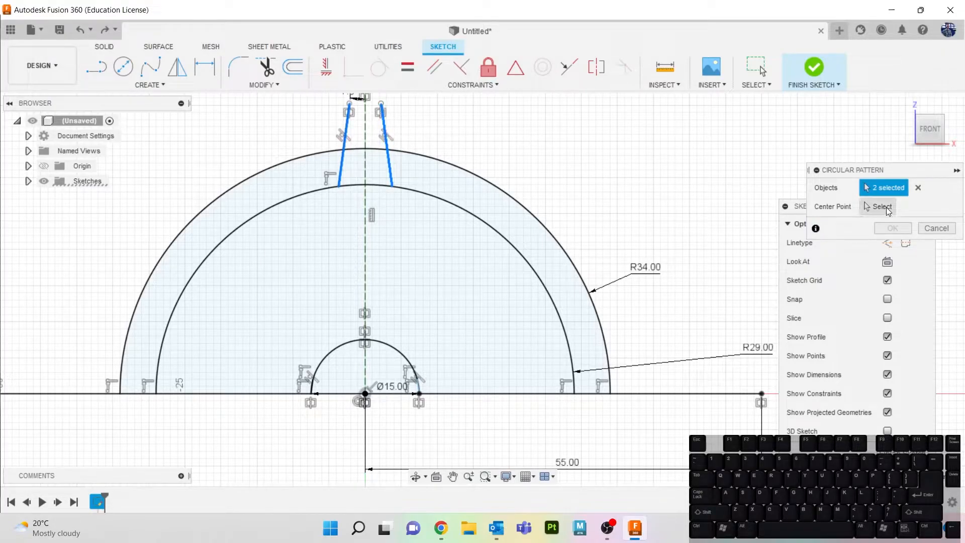
click(936, 227)
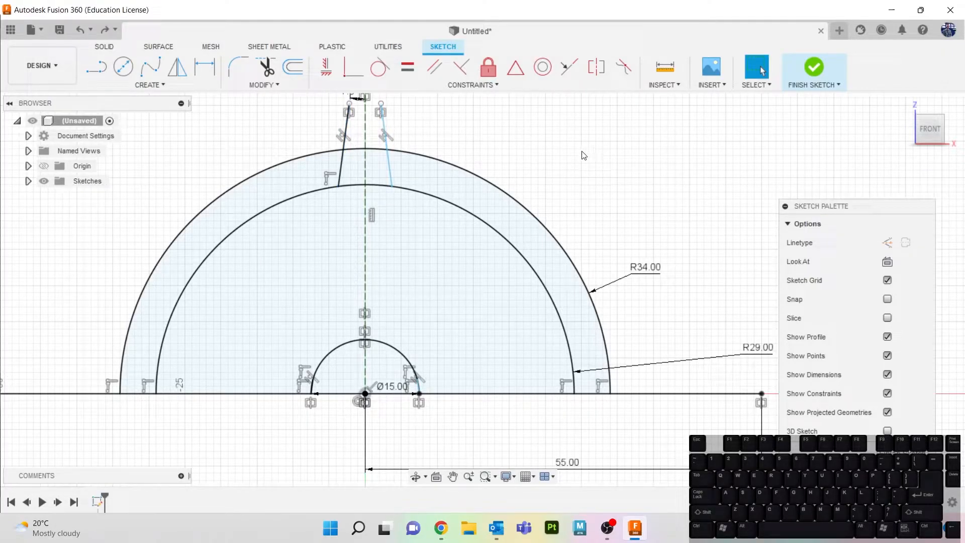
- Trim off the ends of both slanted lines that extend beyond the 34 mm radius arc
key(t)
click(341, 133)
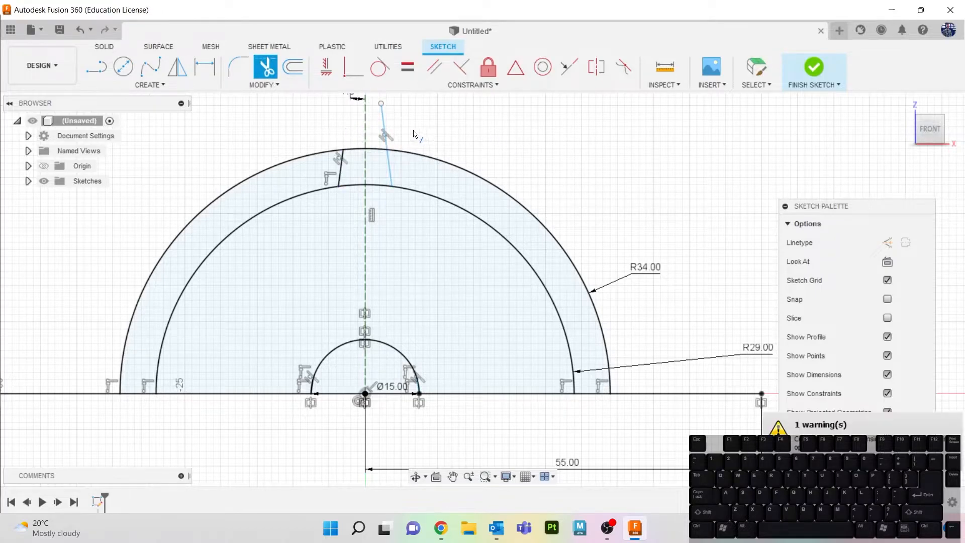
click(387, 135)
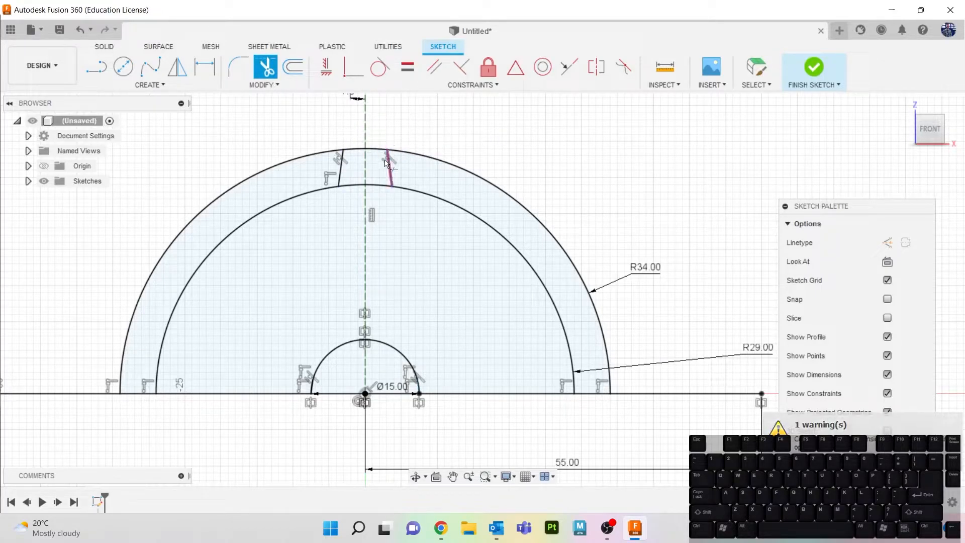
key(Escape)
click(378, 182)
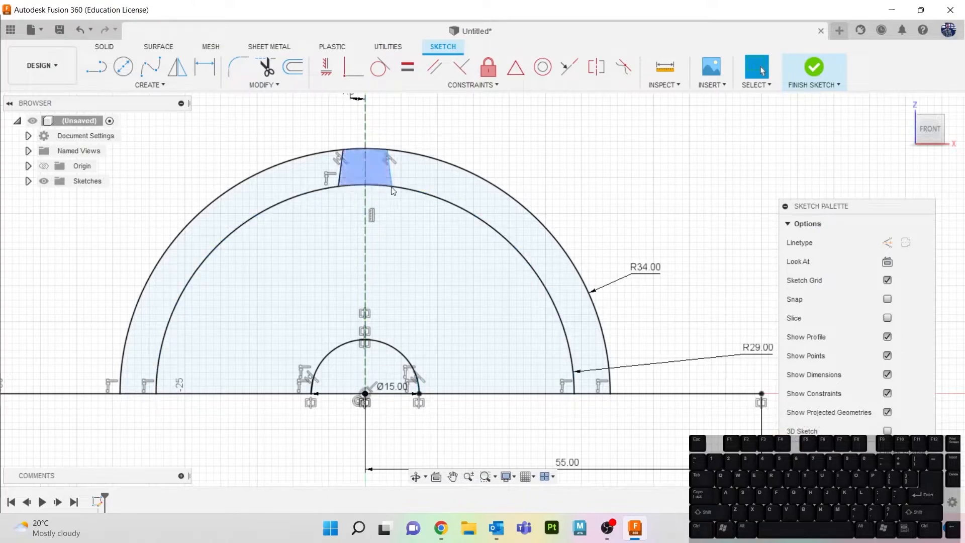
- Start a circular pattern of the two trimmed slanted lines about the arcs' centre point, consulting the reference drawing in the browser
click(164, 84)
click(153, 262)
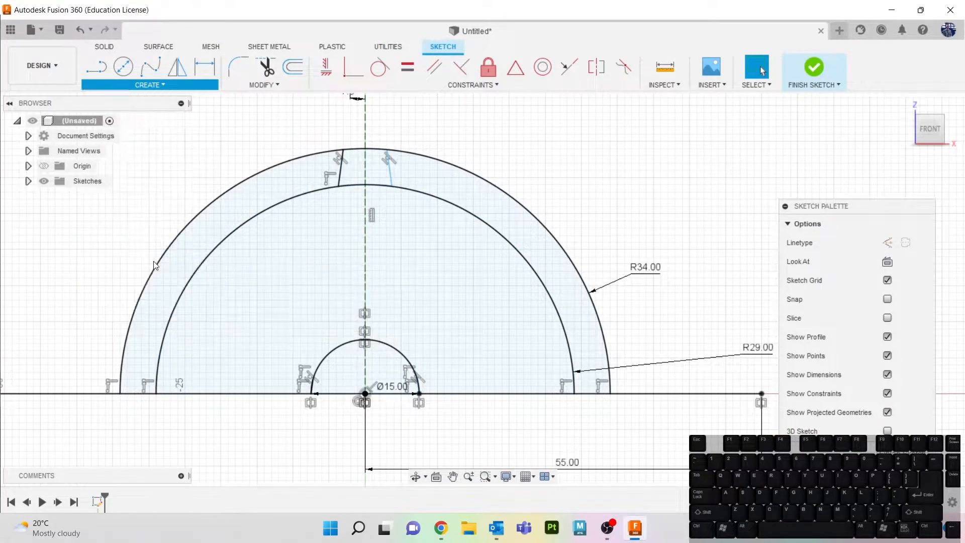
click(391, 168)
click(340, 168)
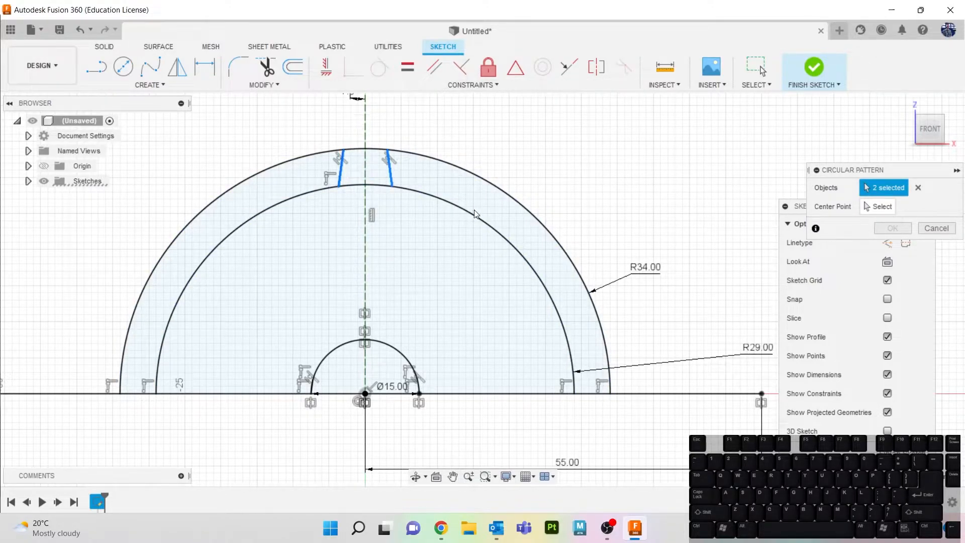
click(441, 527)
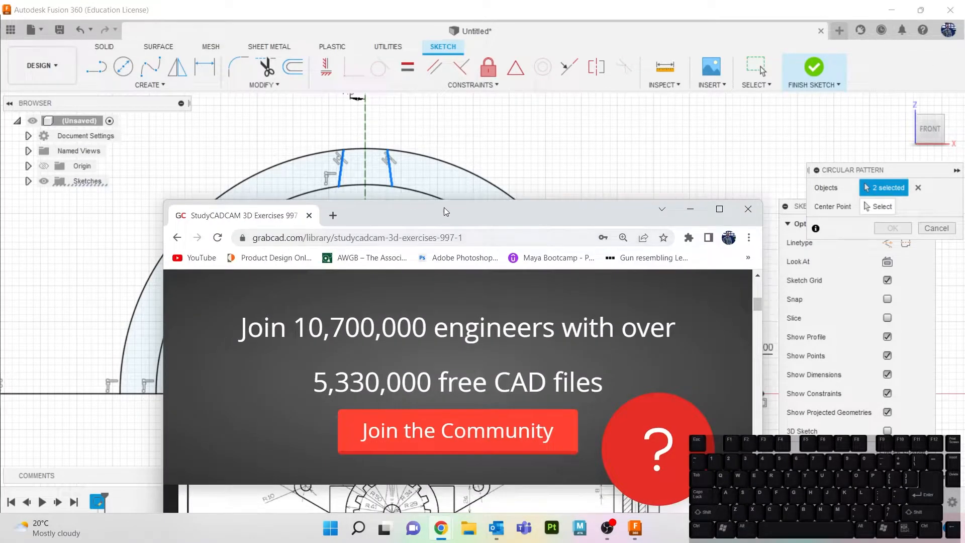
drag(444, 209, 381, 76)
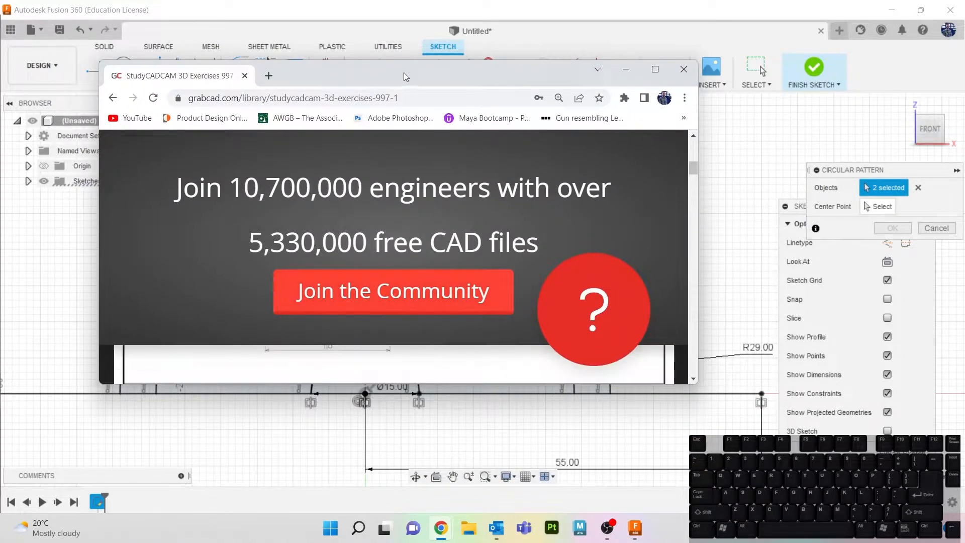
double_click(403, 72)
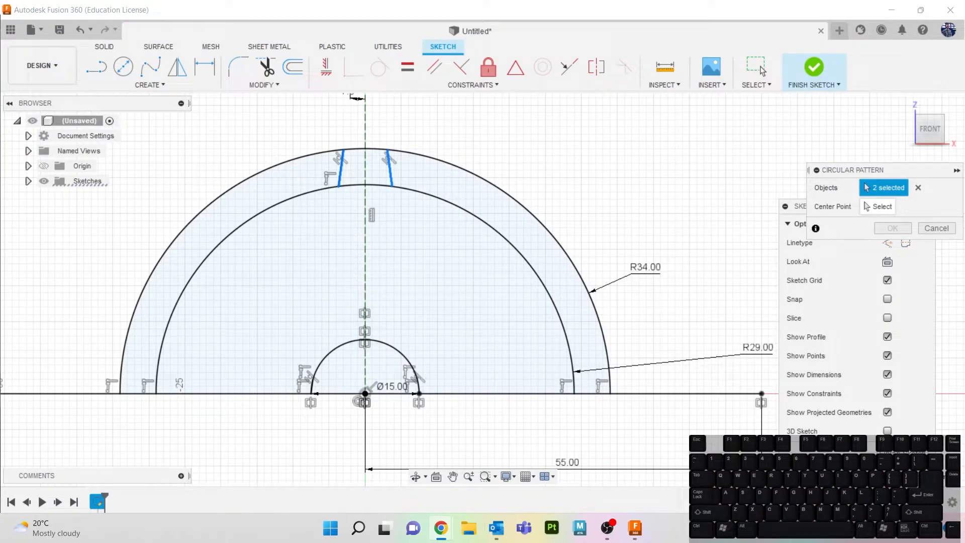
click(878, 207)
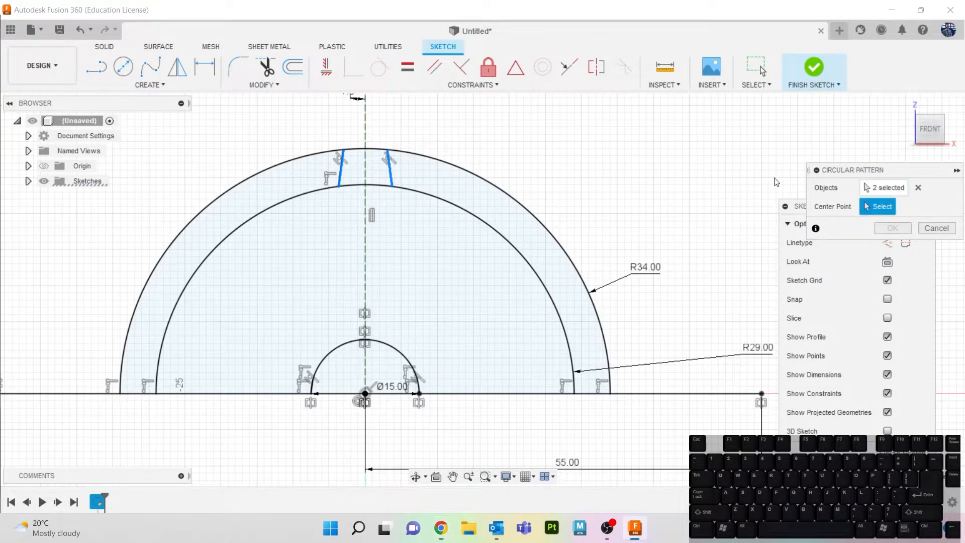
click(365, 394)
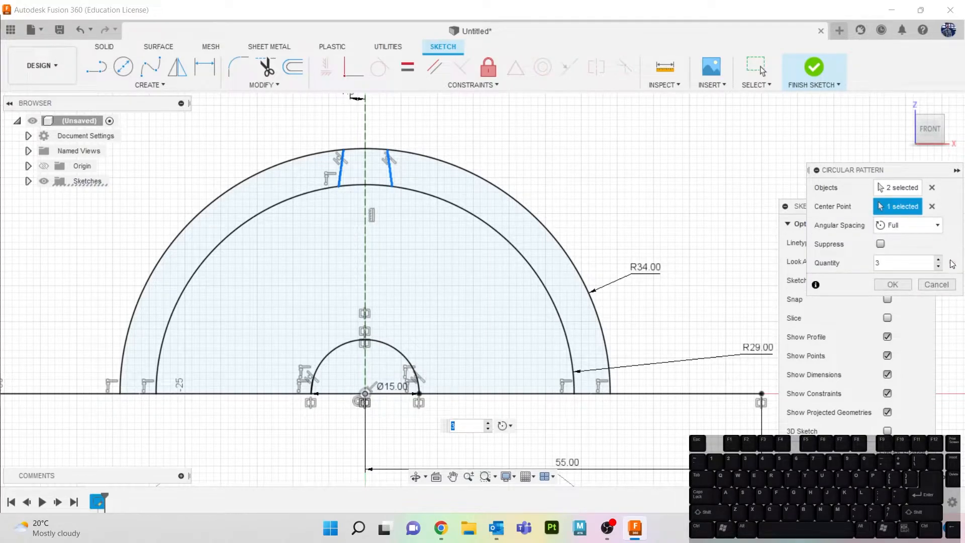
- Set the circular pattern's quantity to 16 with full angular spacing
click(938, 260)
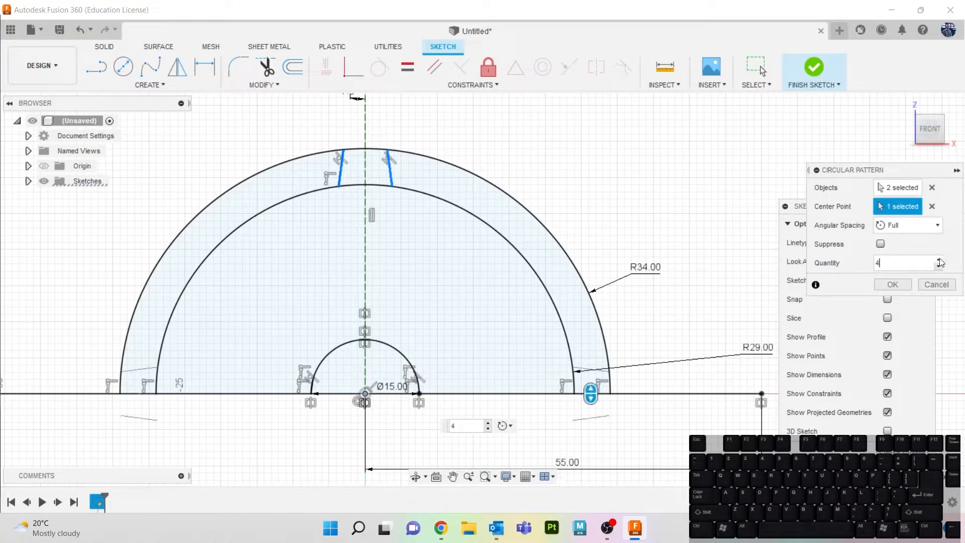
click(938, 259)
click(938, 259)
click(938, 259)
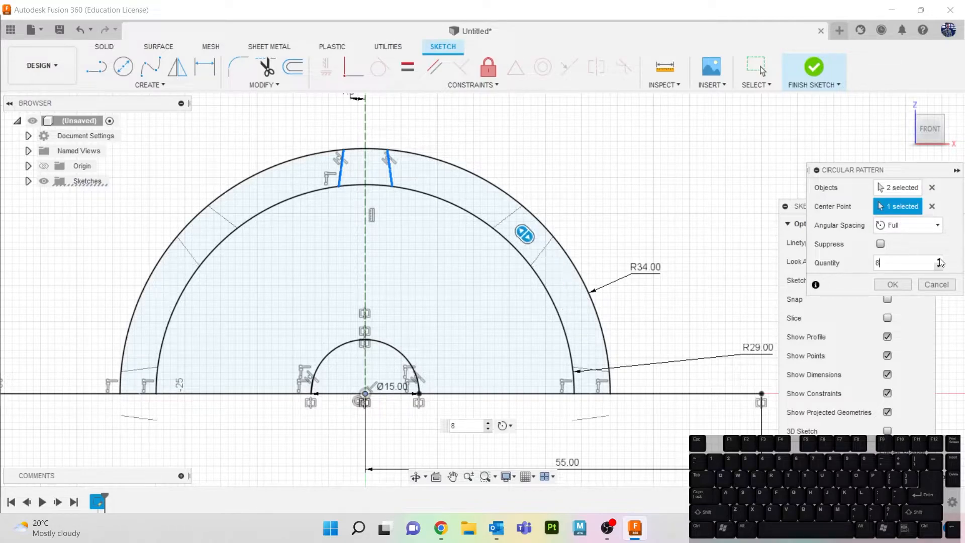
click(938, 259)
click(938, 260)
click(938, 260)
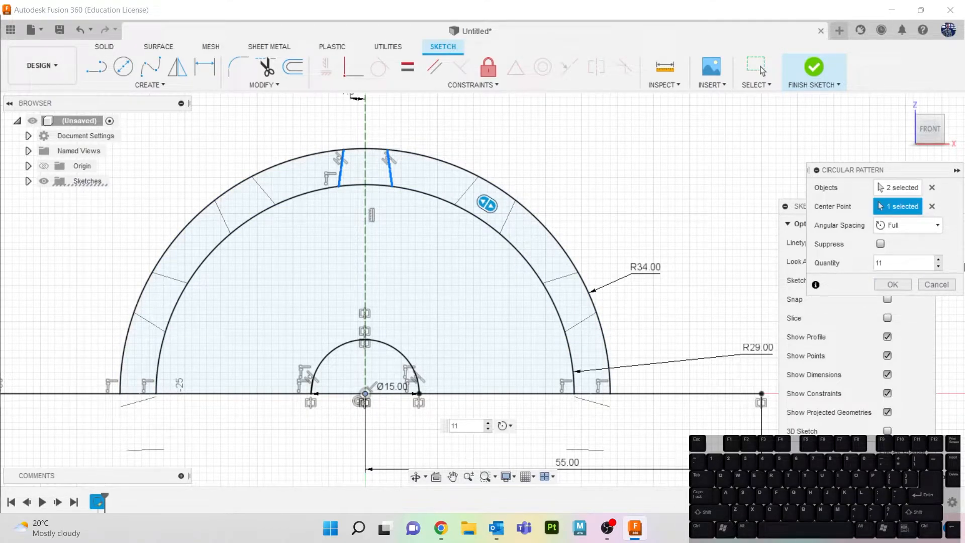
click(938, 260)
click(938, 260)
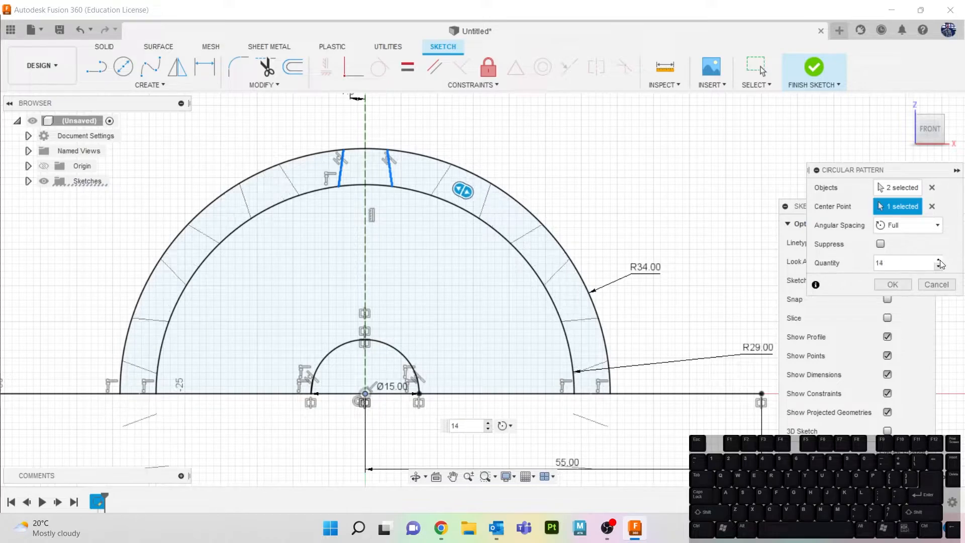
click(938, 260)
click(938, 260)
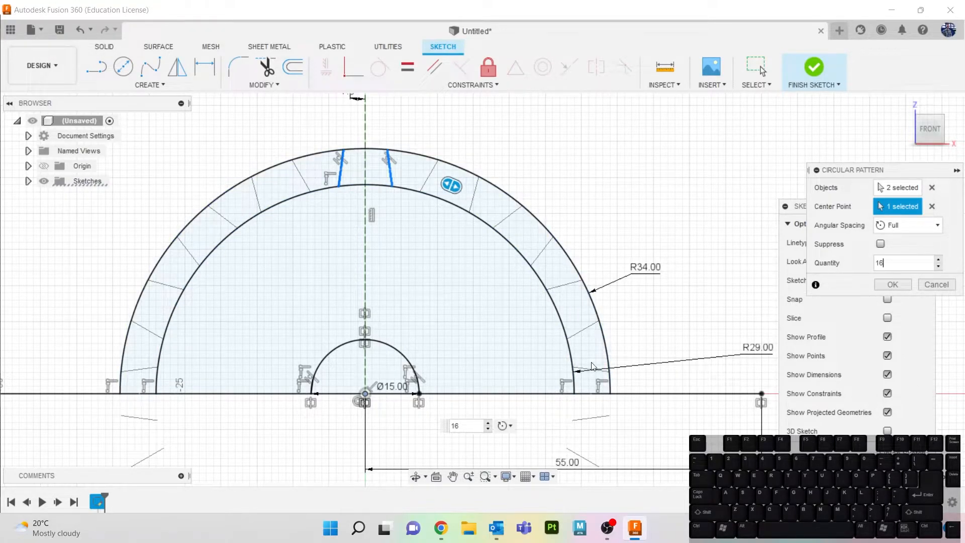
- Suppress the seven pattern instances lying entirely below the baseline and apply the circular pattern
scroll(424, 340, up, 2)
scroll(425, 340, down, 3)
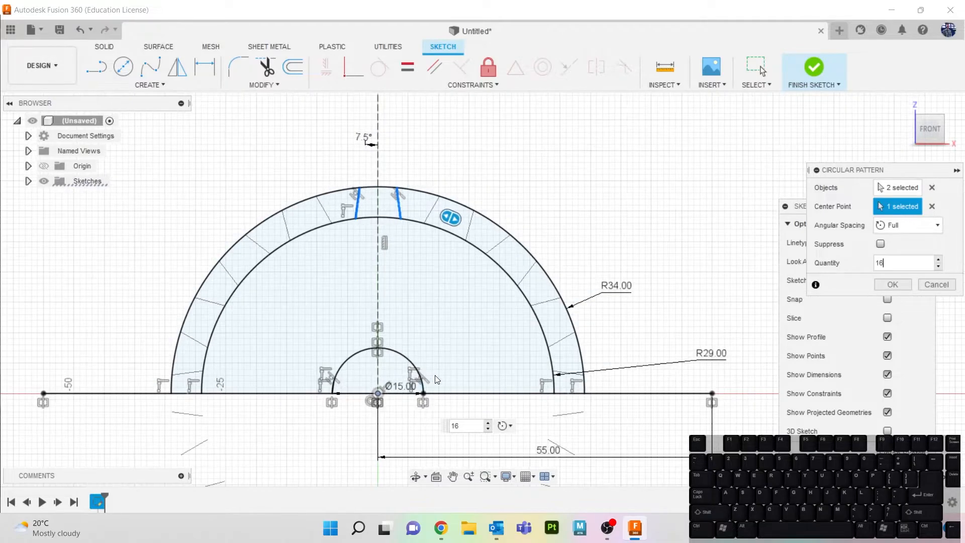
middle_drag(249, 433, 239, 224)
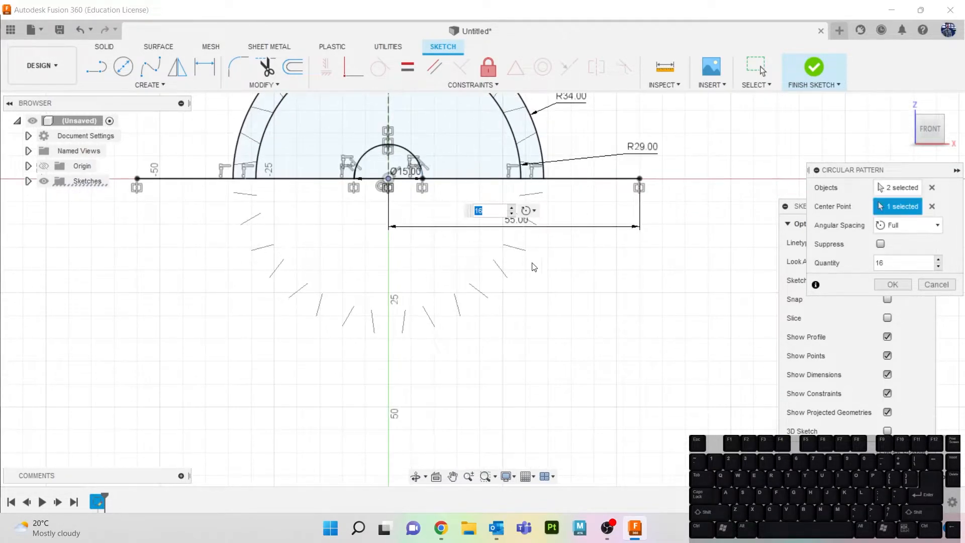
click(880, 244)
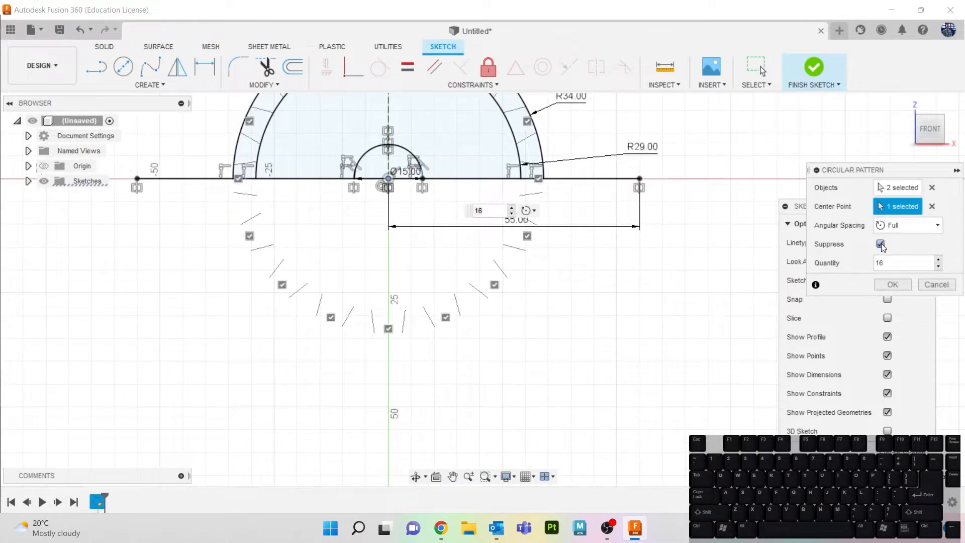
click(247, 237)
click(279, 285)
click(328, 318)
click(388, 333)
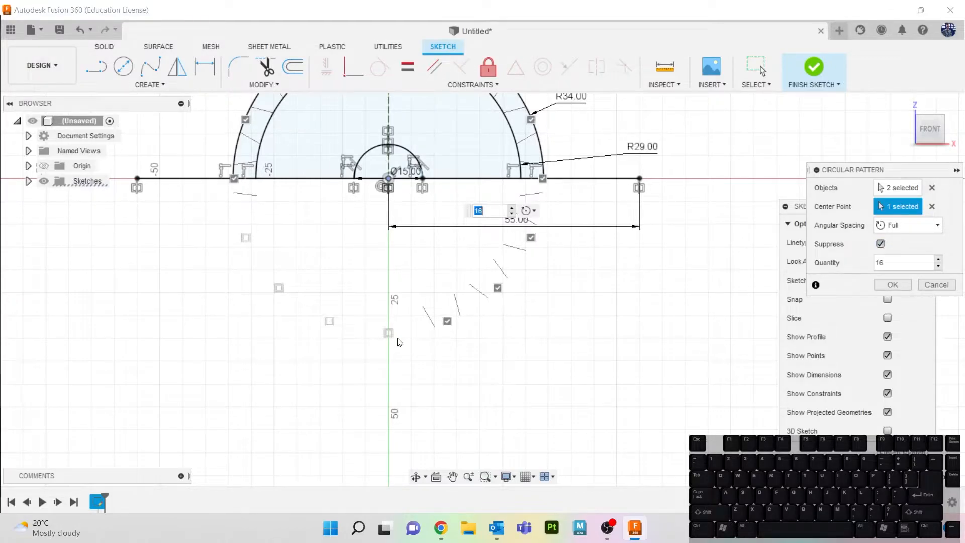
click(447, 321)
click(497, 288)
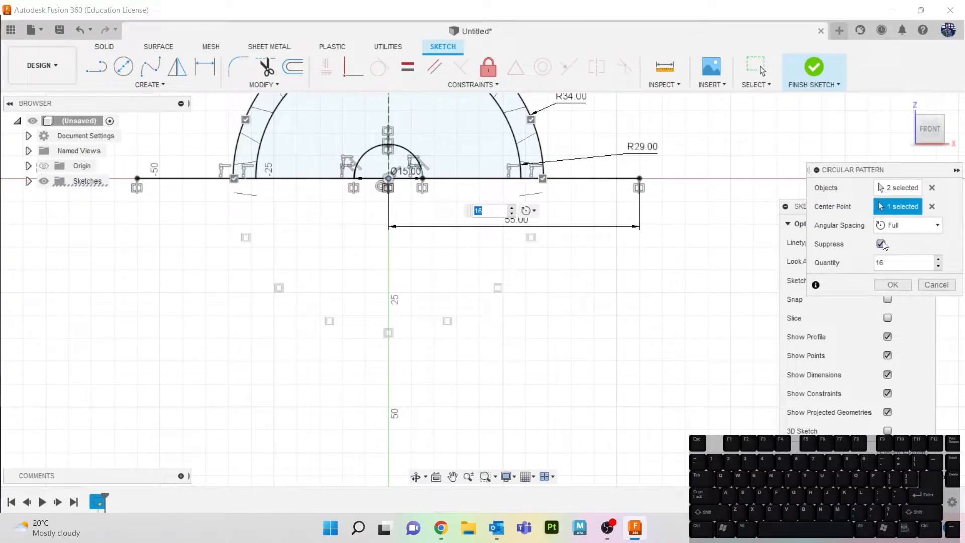
click(890, 284)
- Trim away the two stray pattern lines just below the baseline
middle_drag(495, 331, 504, 409)
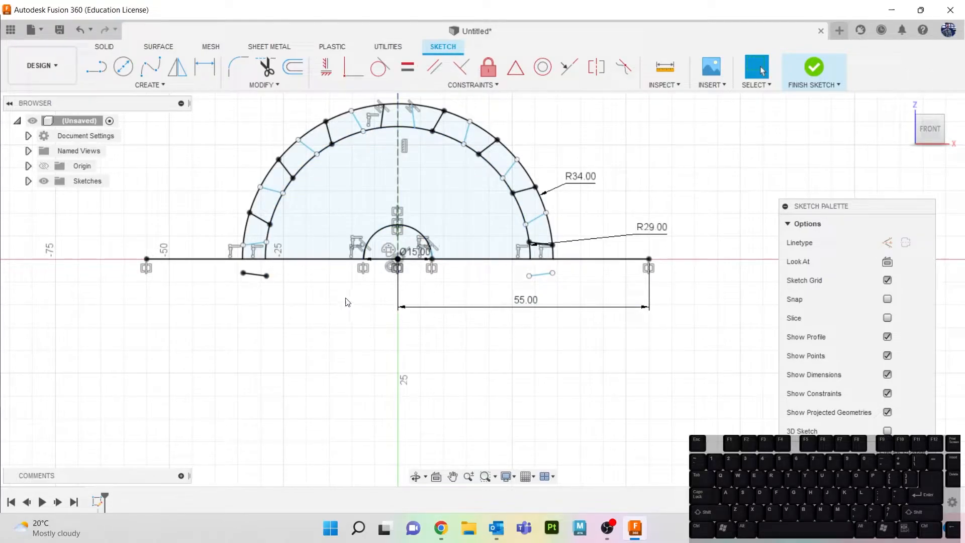
key(t)
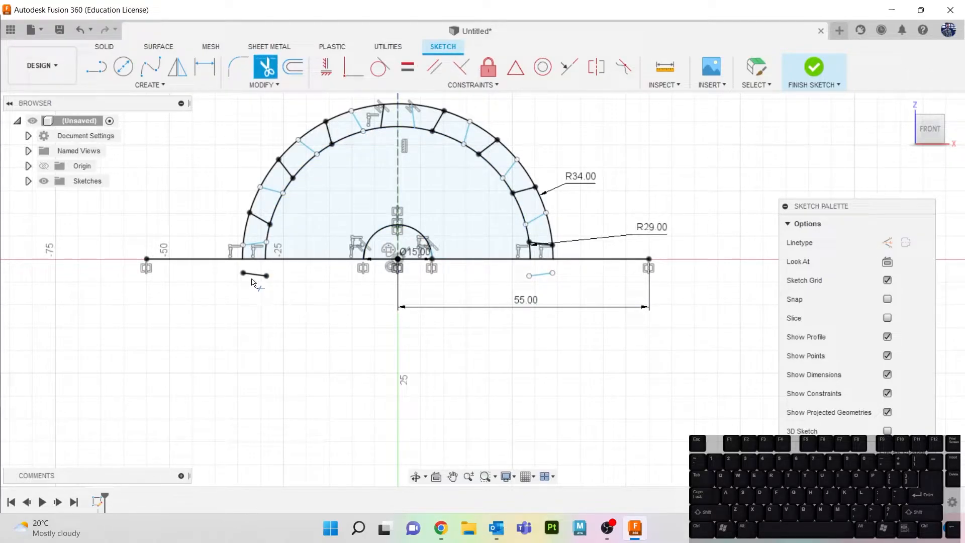
click(253, 277)
click(540, 277)
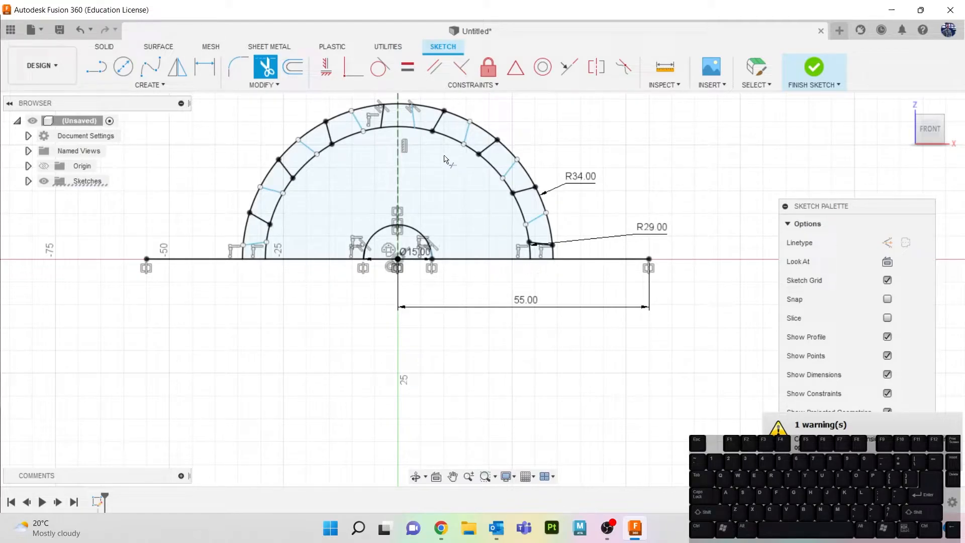
- Trim the 34 mm radius arc segments in the gaps between the teeth
click(364, 112)
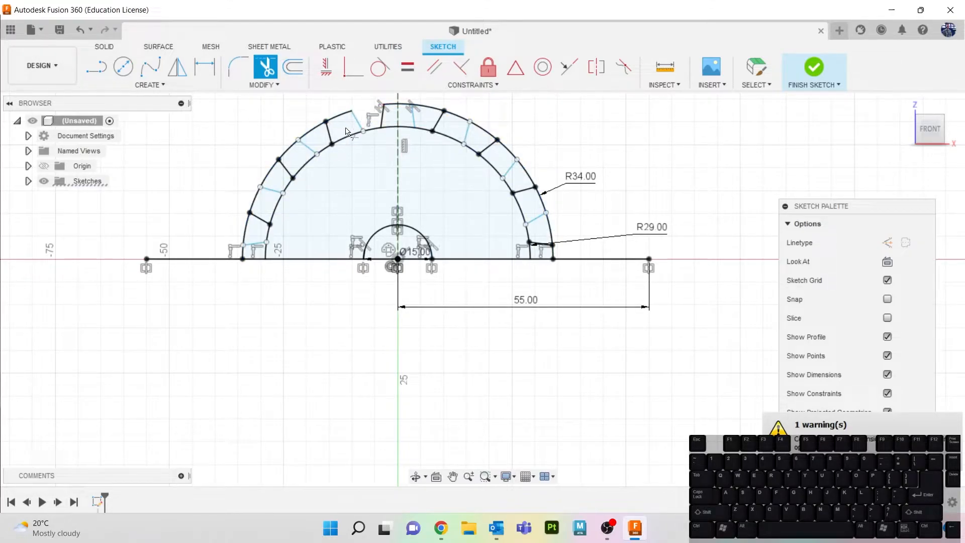
click(319, 134)
click(265, 179)
click(246, 228)
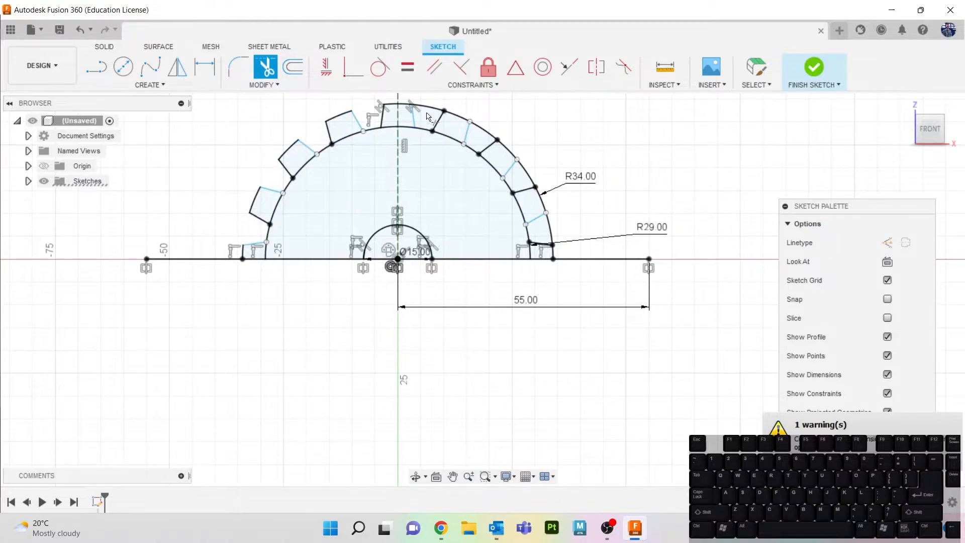
click(427, 113)
click(482, 129)
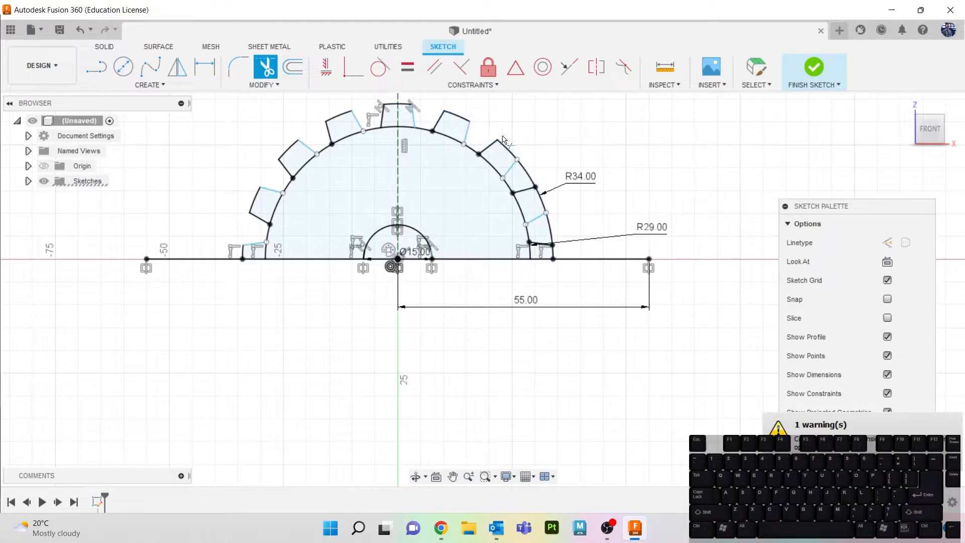
click(527, 175)
click(549, 231)
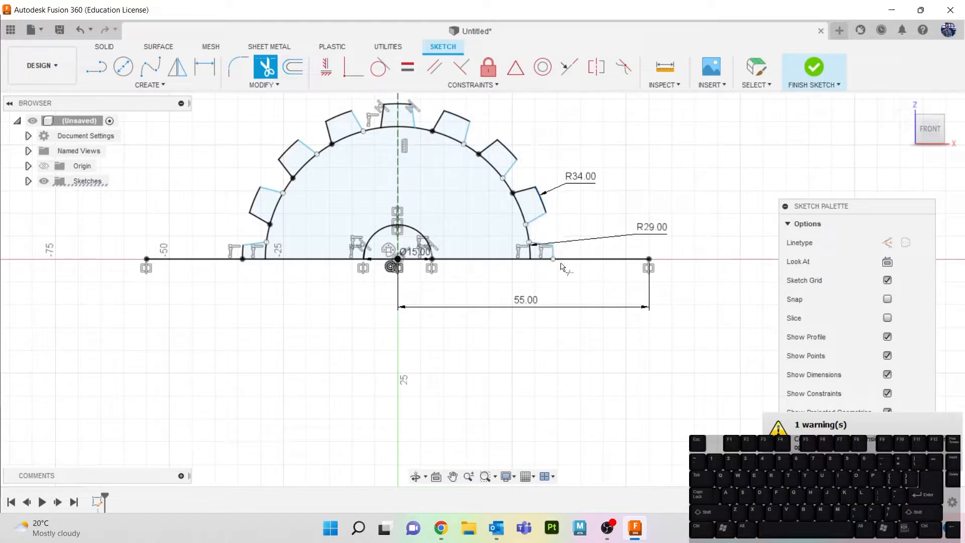
- Trim the 29 mm radius arc segments at the bases of the teeth to open them into the body
click(407, 130)
click(351, 136)
click(311, 170)
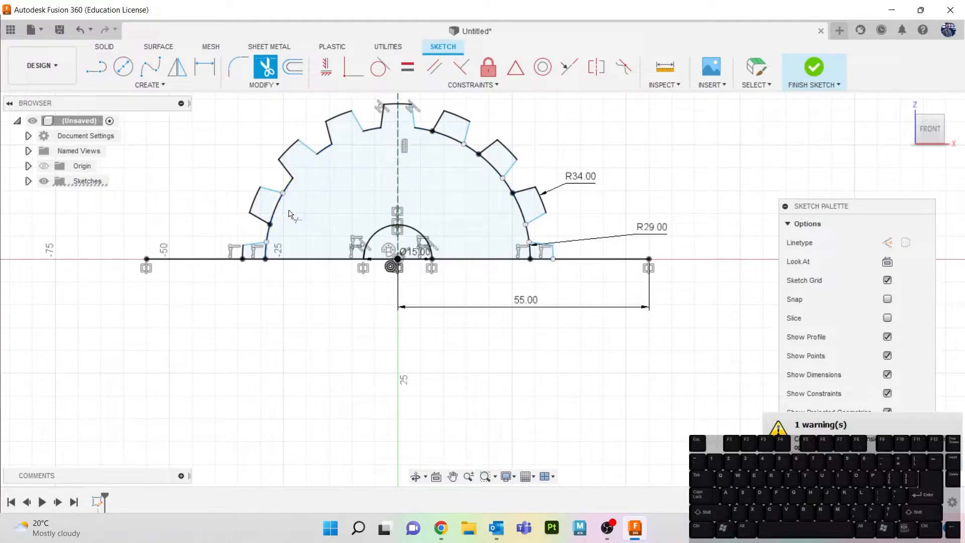
click(279, 216)
click(266, 249)
click(445, 137)
click(489, 165)
click(519, 208)
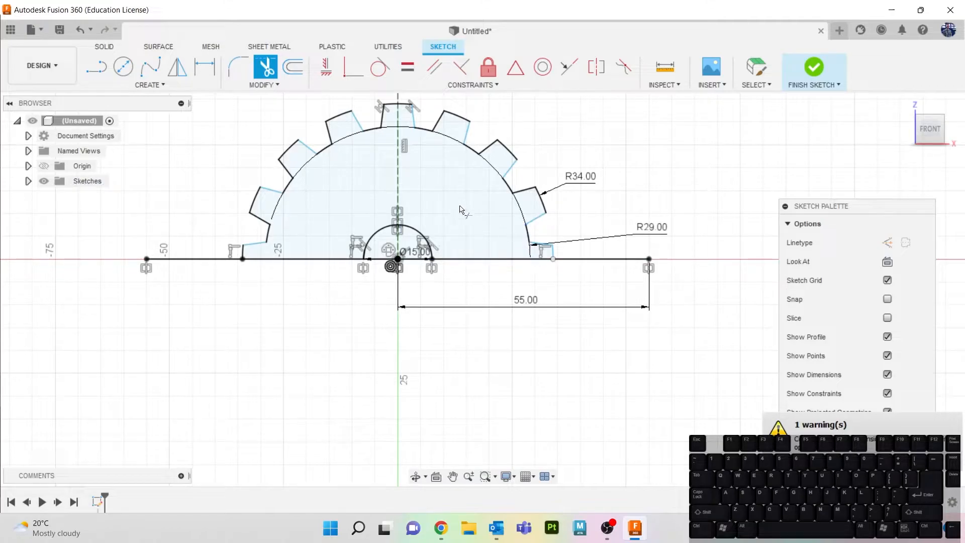
- Draw a circle about 142 mm in diameter centred on the origin, around the toothed profile
key(Escape)
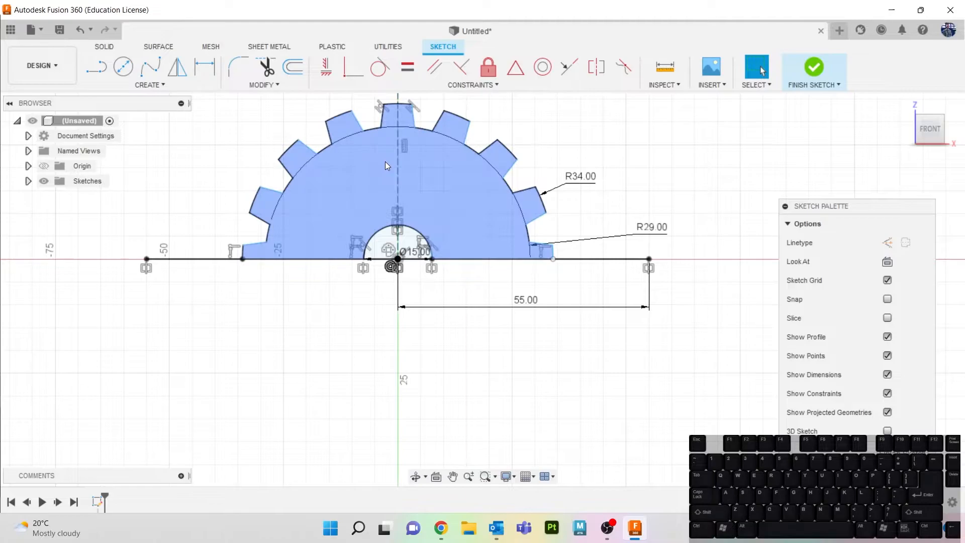
scroll(536, 340, down, 3)
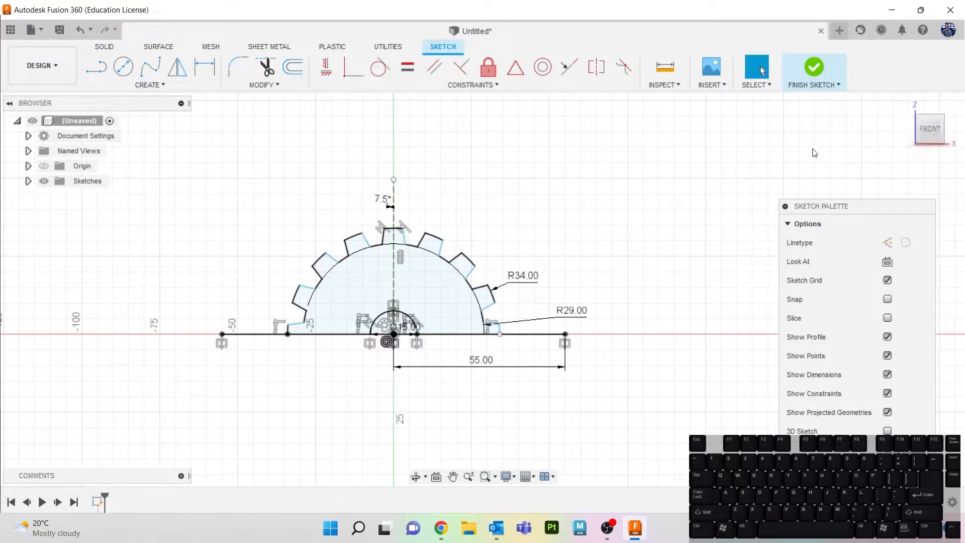
click(123, 66)
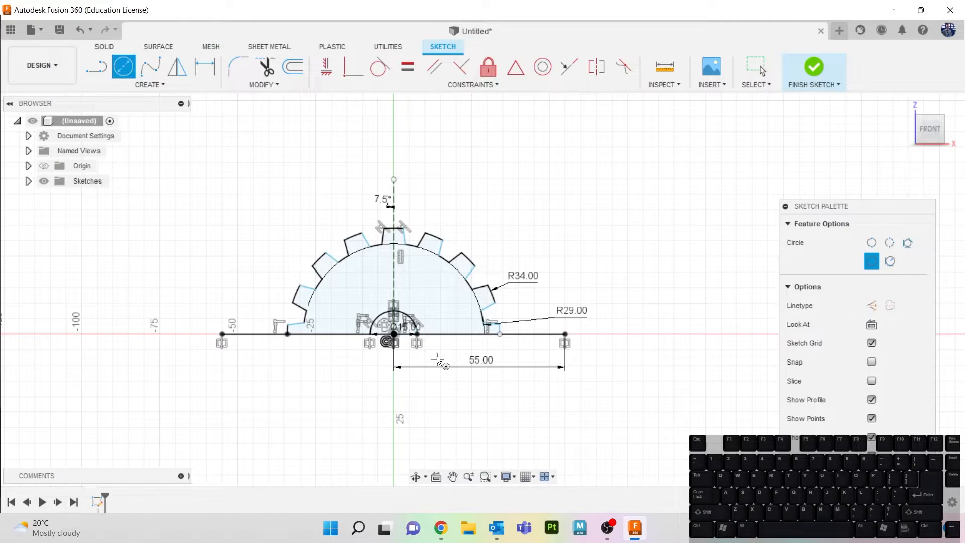
click(394, 334)
click(614, 287)
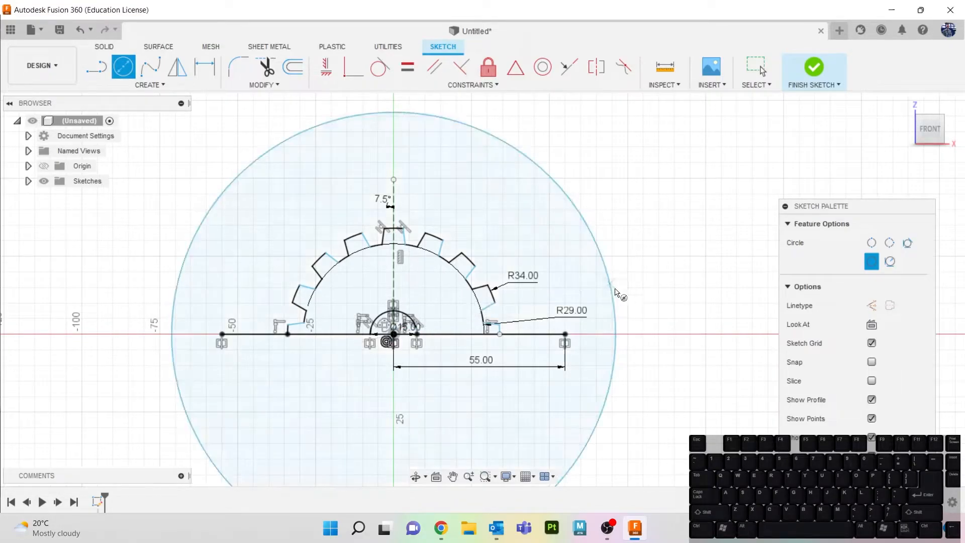
- Dimension the new circle with a 41 mm radius and trim away its half below the baseline
key(d)
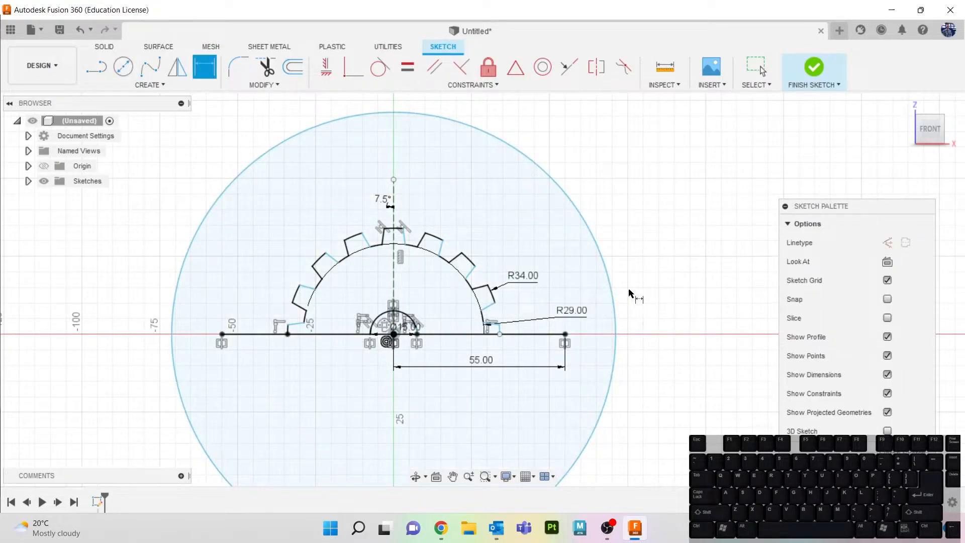
click(588, 221)
right_click(646, 191)
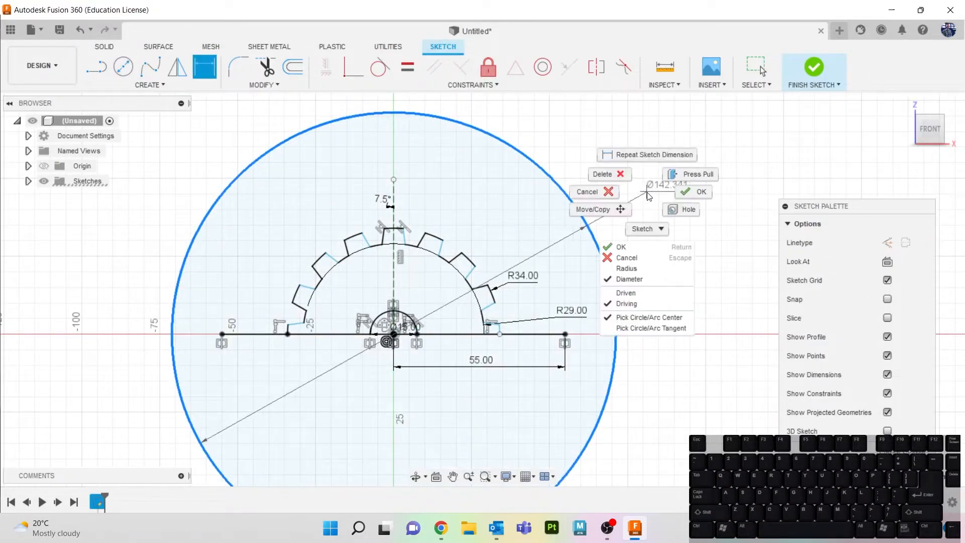
click(653, 269)
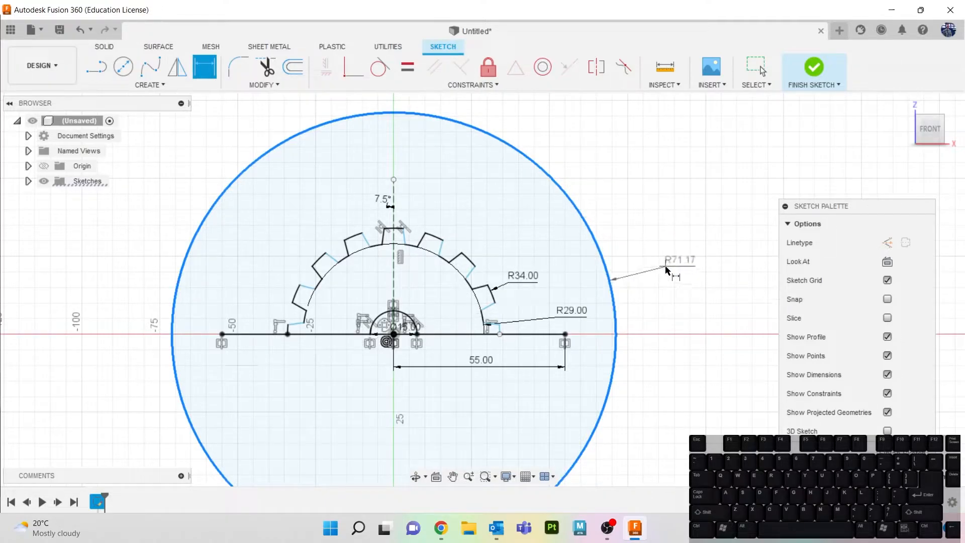
click(674, 279)
text(4)
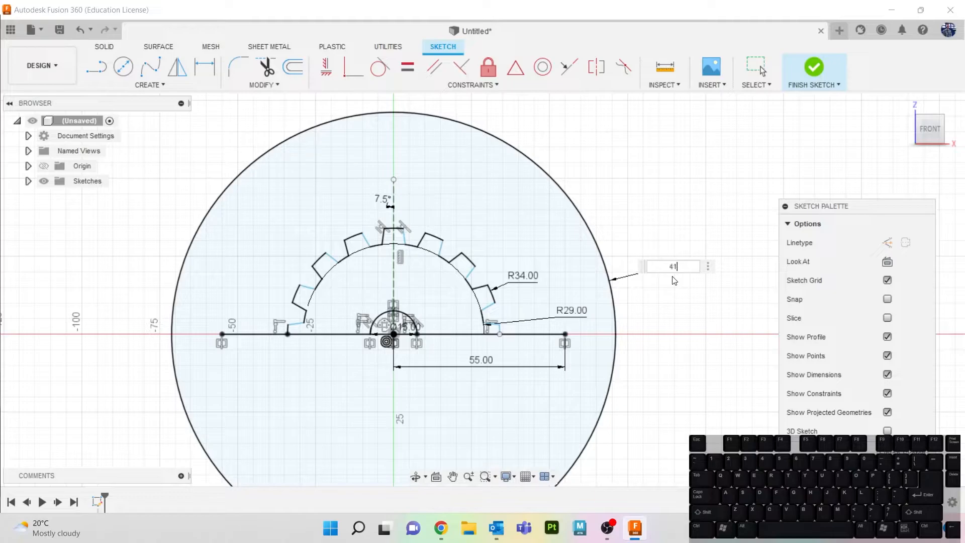
text(1)
key(Return)
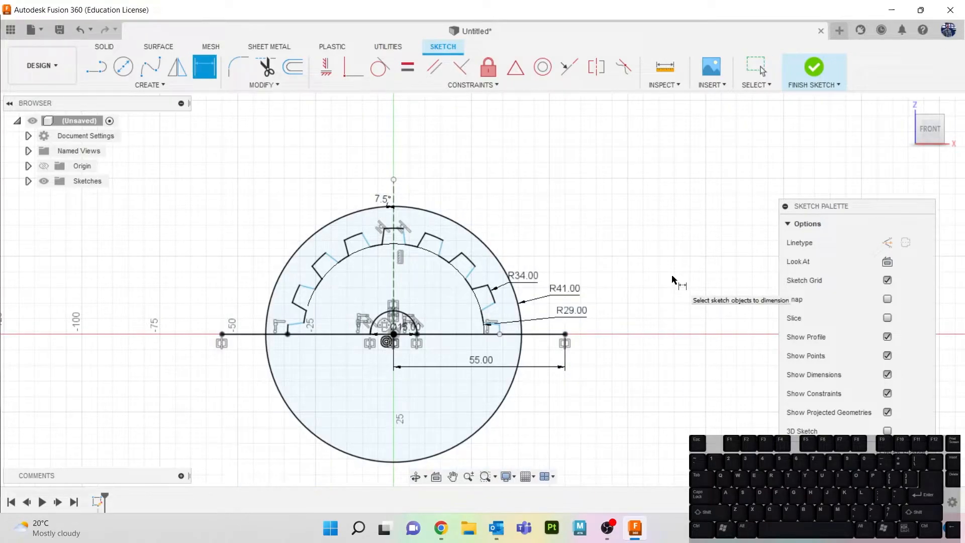
key(t)
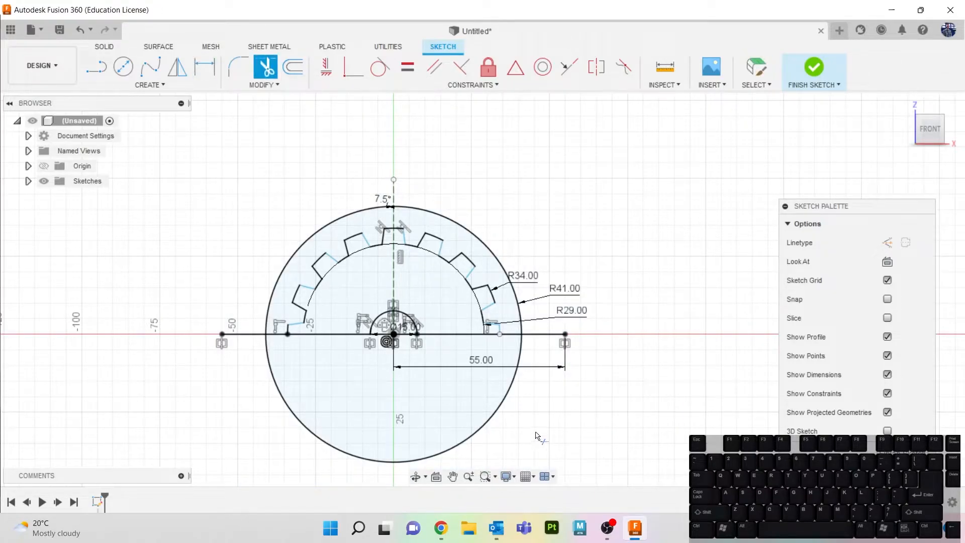
click(494, 425)
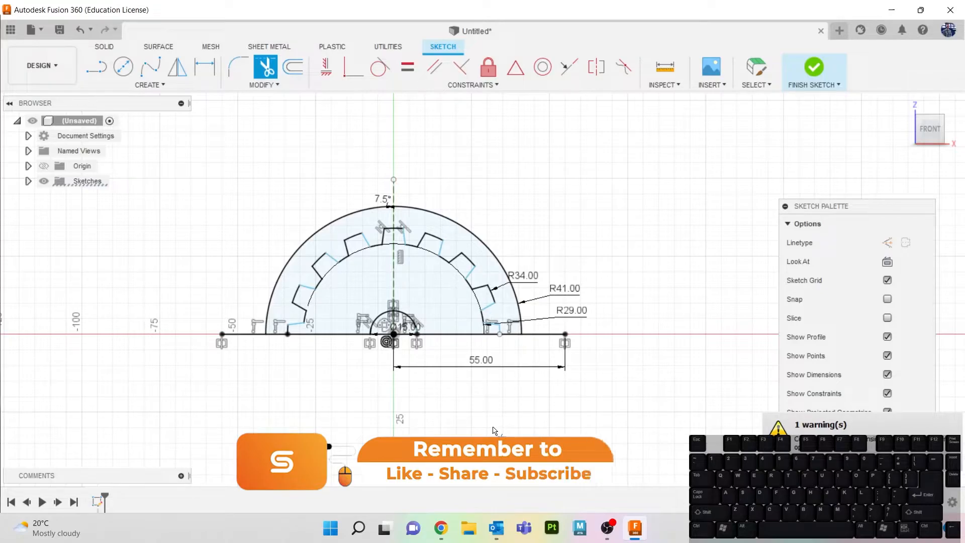
- Draw a 24 mm vertical line up from the baseline's right end and a horizontal line from its top to the 41 mm arc
key(l)
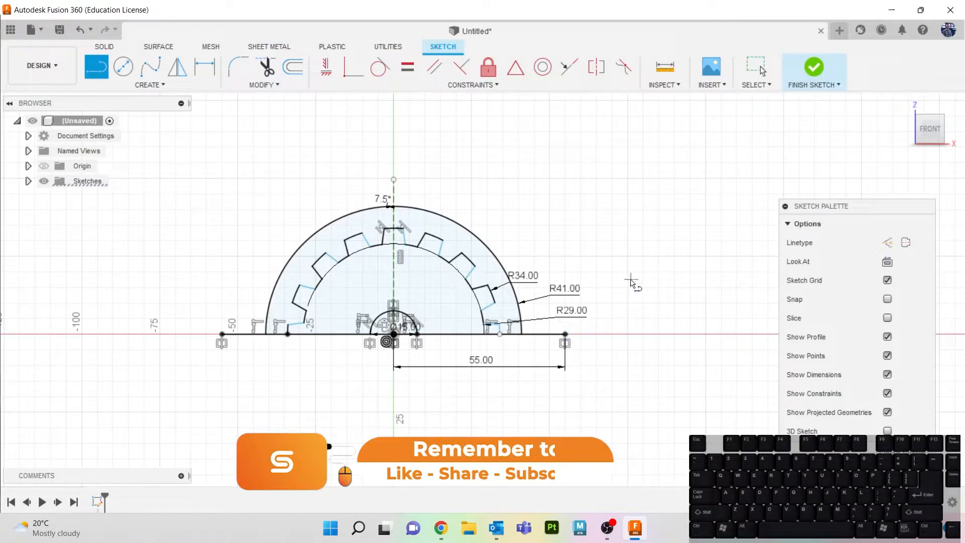
click(564, 333)
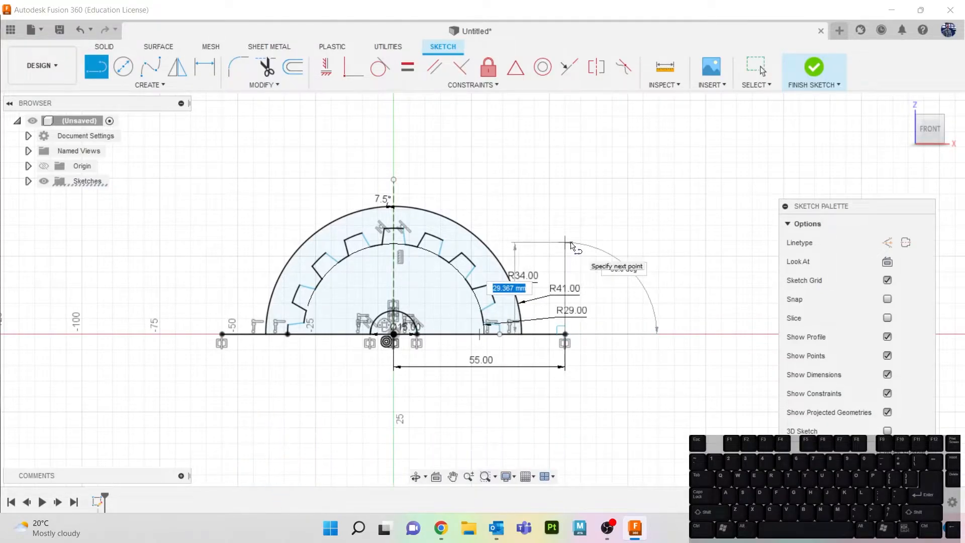
text(24)
key(Return)
key(Escape)
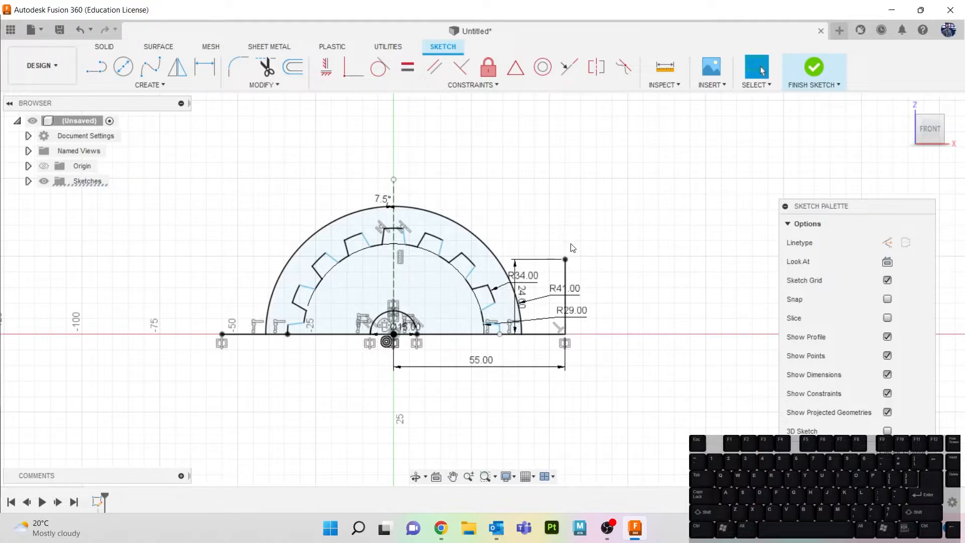
key(l)
click(565, 259)
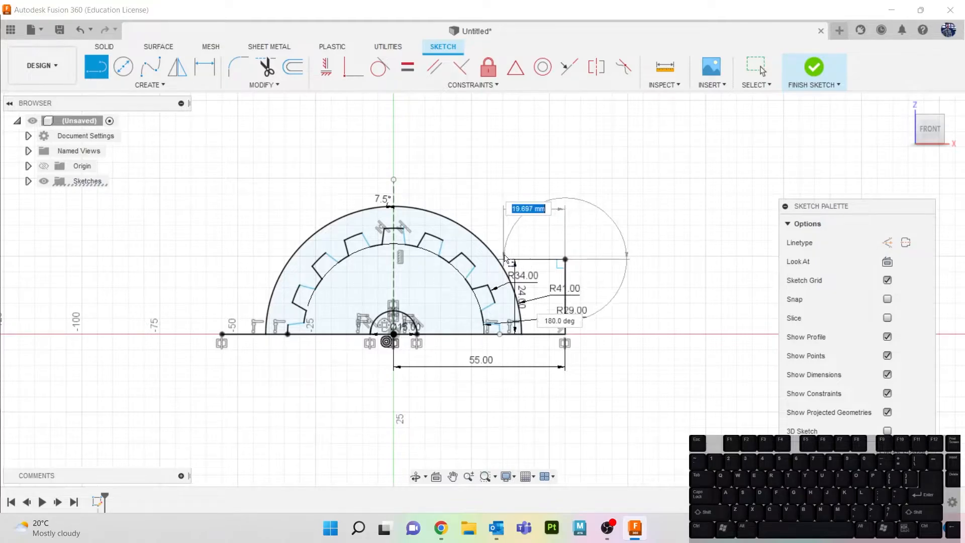
click(499, 259)
key(Escape)
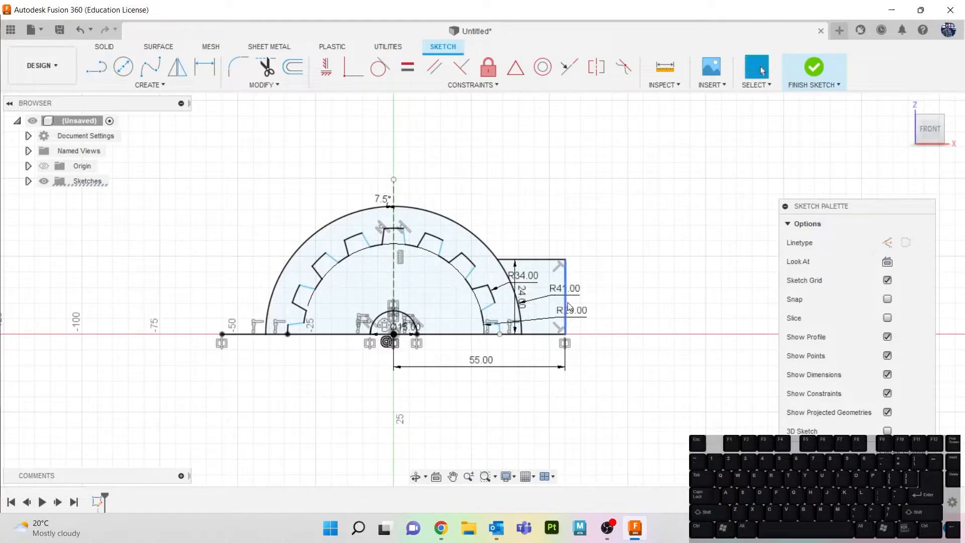
- Mirror the vertical and horizontal lines of the right-hand block about the dashed vertical centreline
click(176, 87)
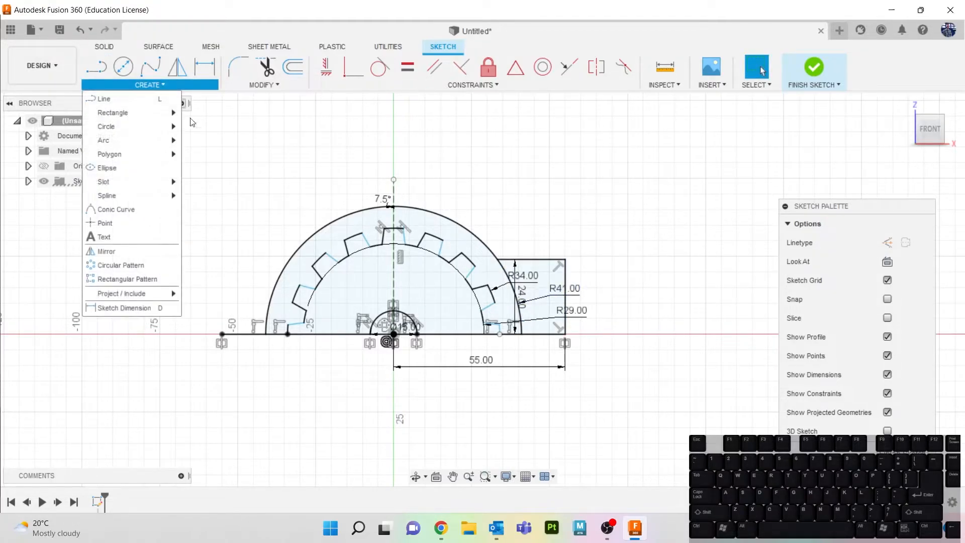
click(163, 250)
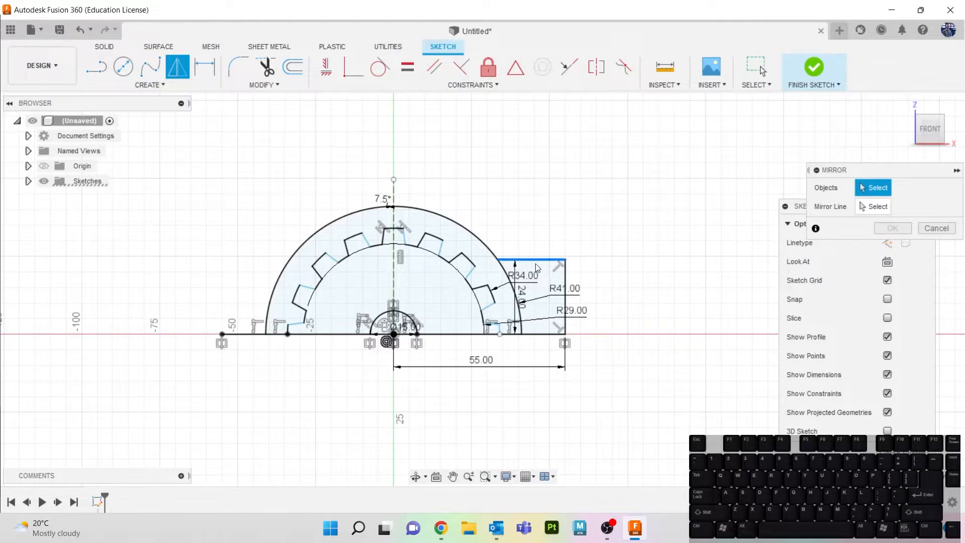
click(514, 261)
click(564, 275)
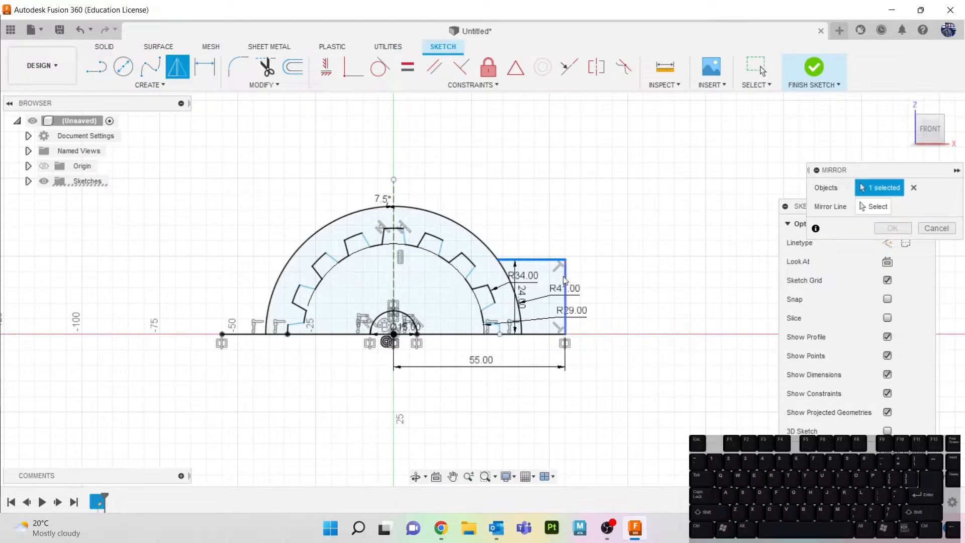
click(881, 206)
click(393, 286)
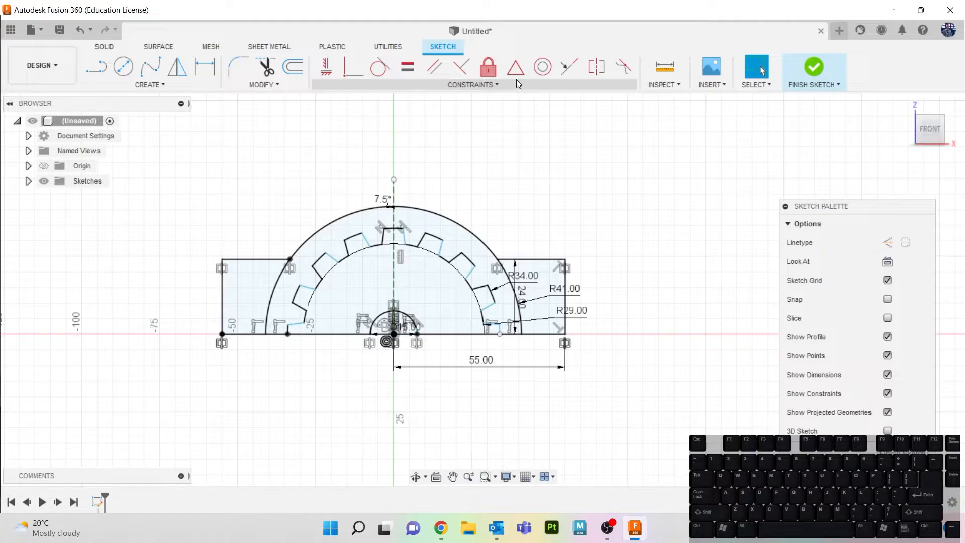
drag(964, 113, 370, 124)
double_click(370, 123)
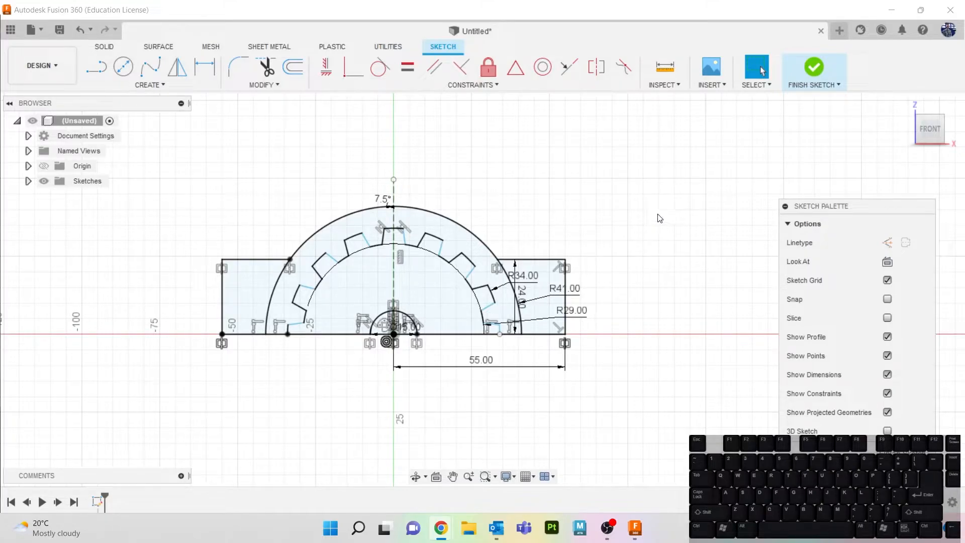
click(305, 139)
- Draw a large outer circle centred on the origin and dimension its radius as 90 mm
key(c)
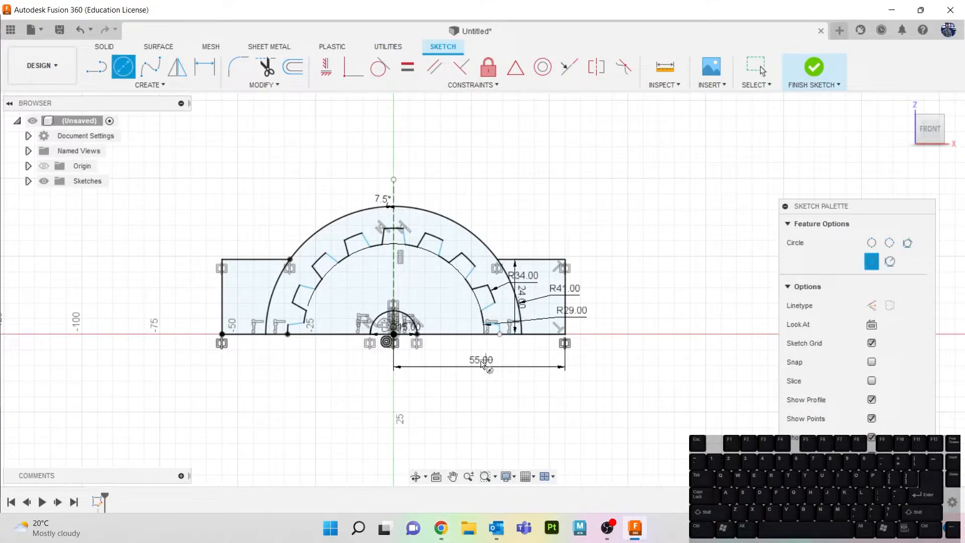
click(393, 334)
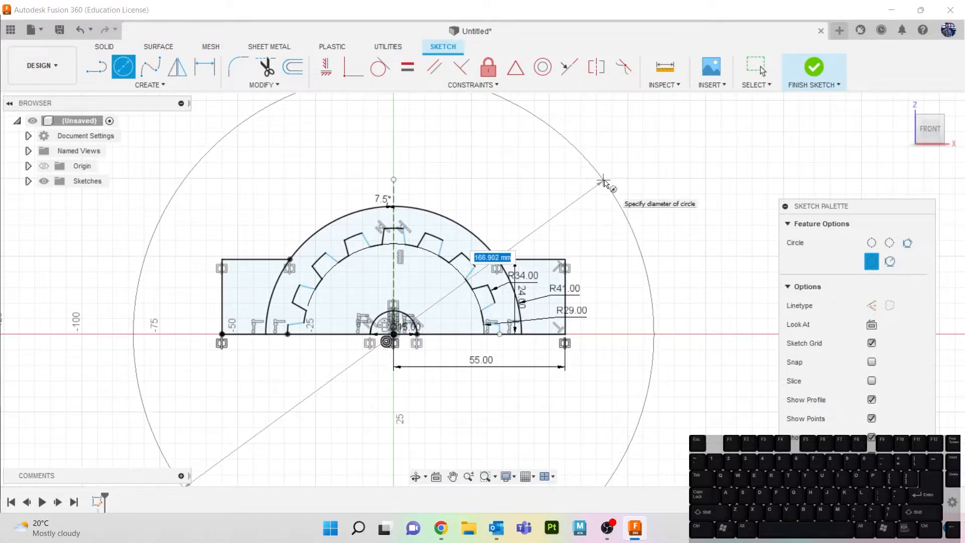
click(598, 192)
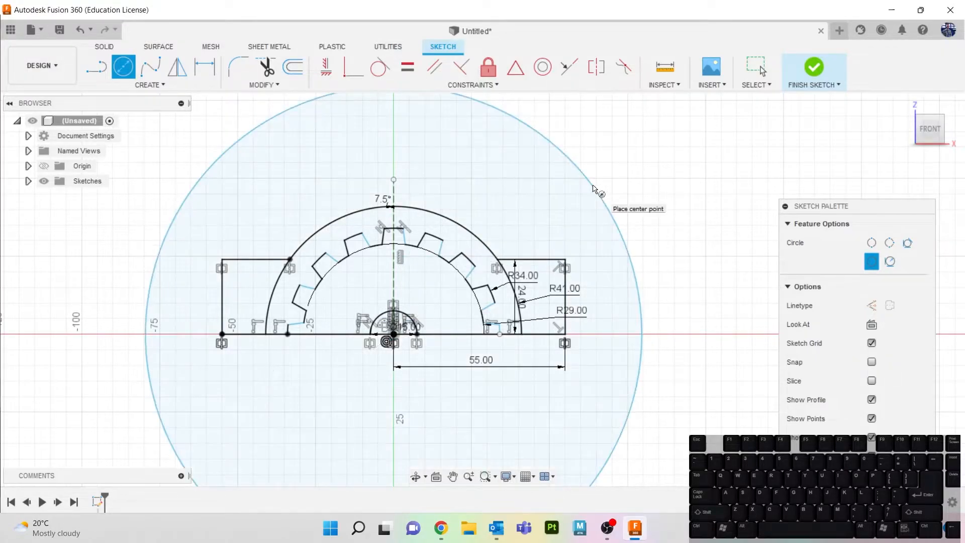
key(d)
click(571, 171)
right_click(679, 186)
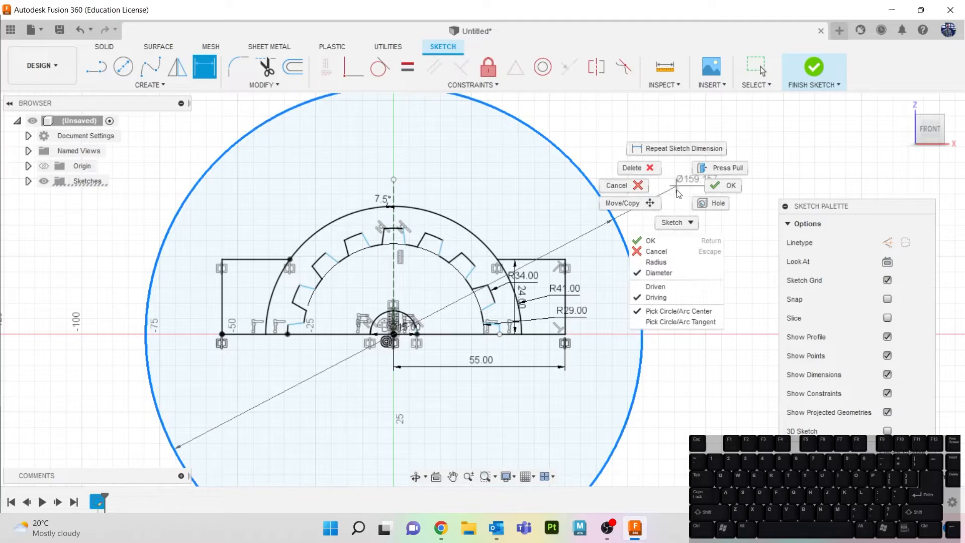
click(656, 278)
click(678, 245)
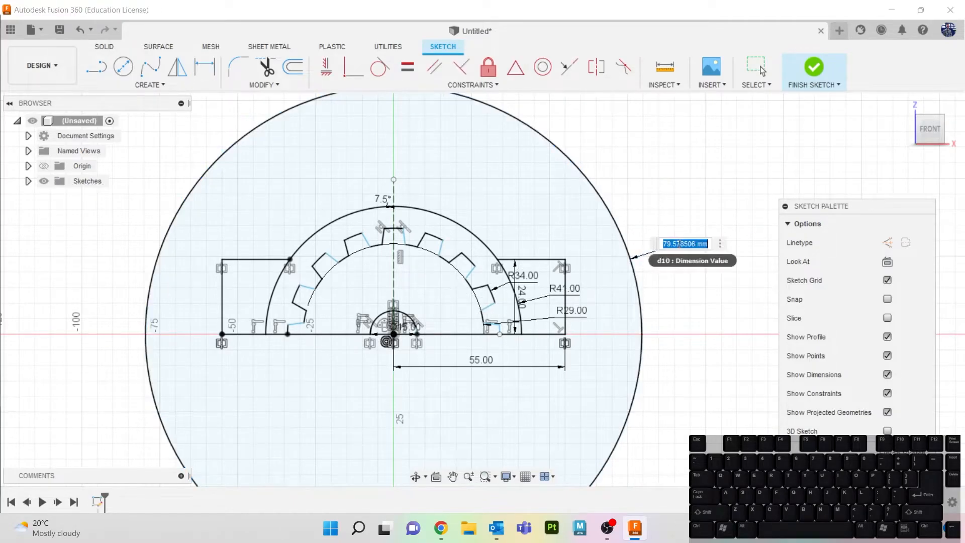
text(90)
key(Return)
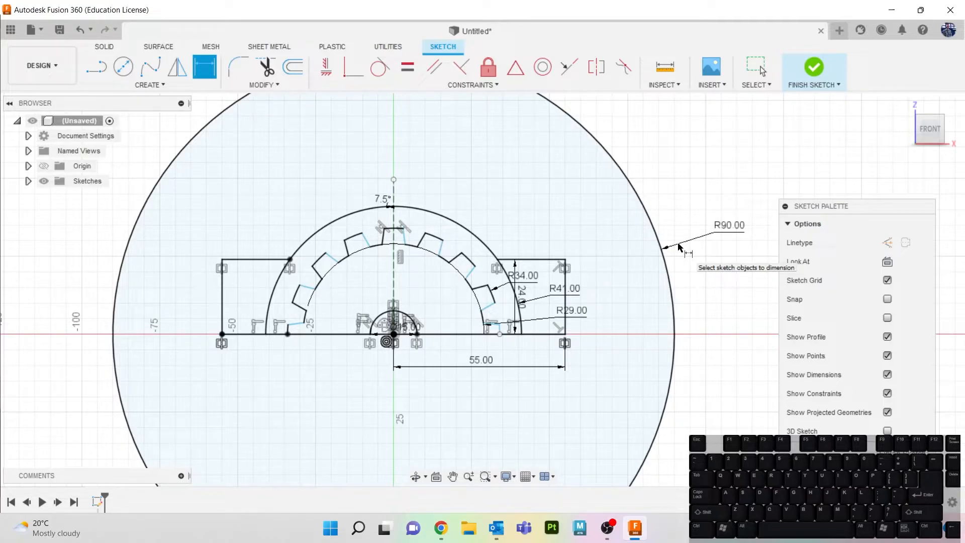
key(l)
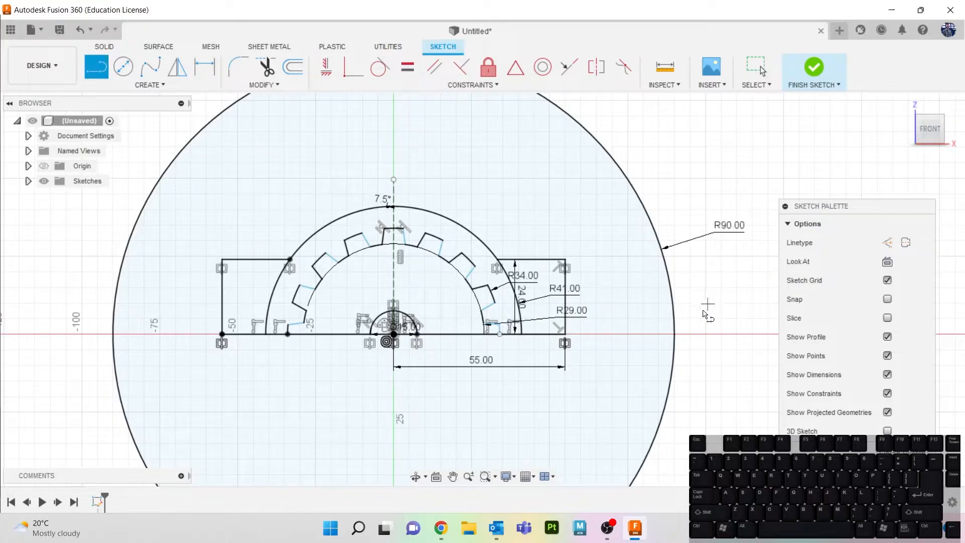
click(660, 334)
key(Escape)
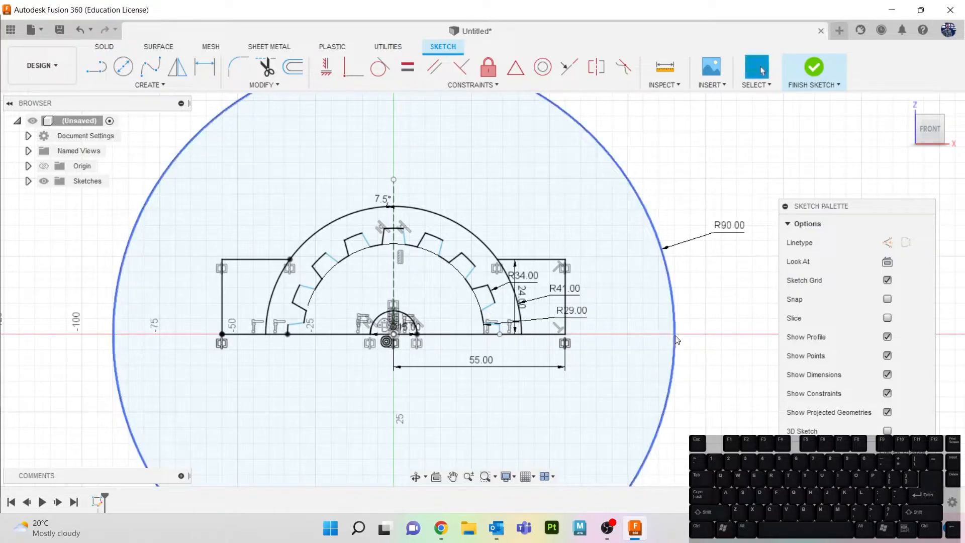
- Draw two short horizontal lines along the horizontal axis, one crossing the 90 mm radius circle on each side
click(590, 334)
click(714, 334)
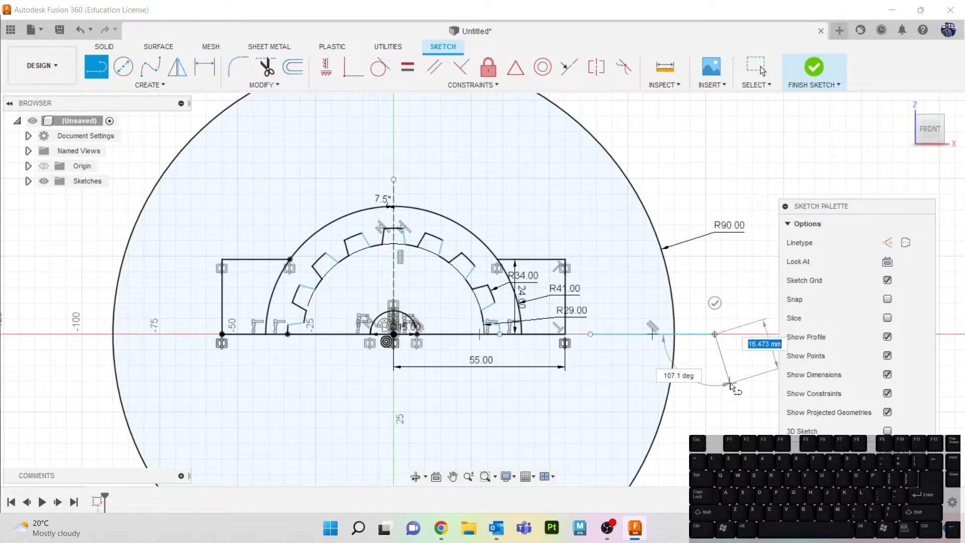
key(Escape)
key(l)
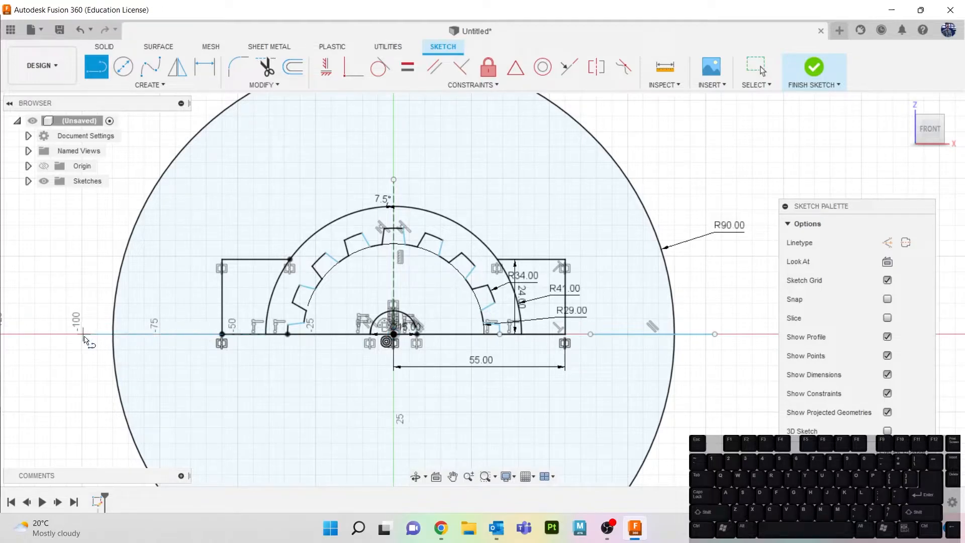
key(Escape)
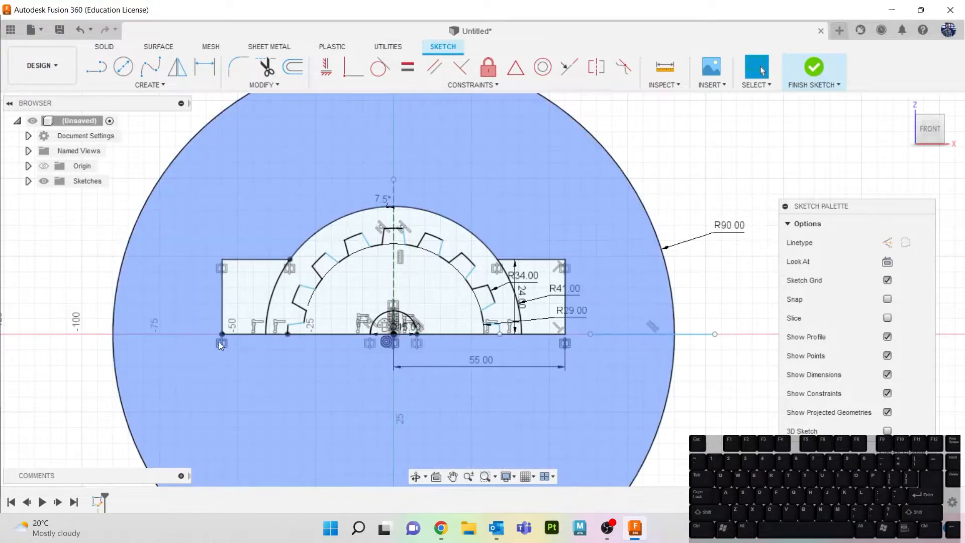
key(l)
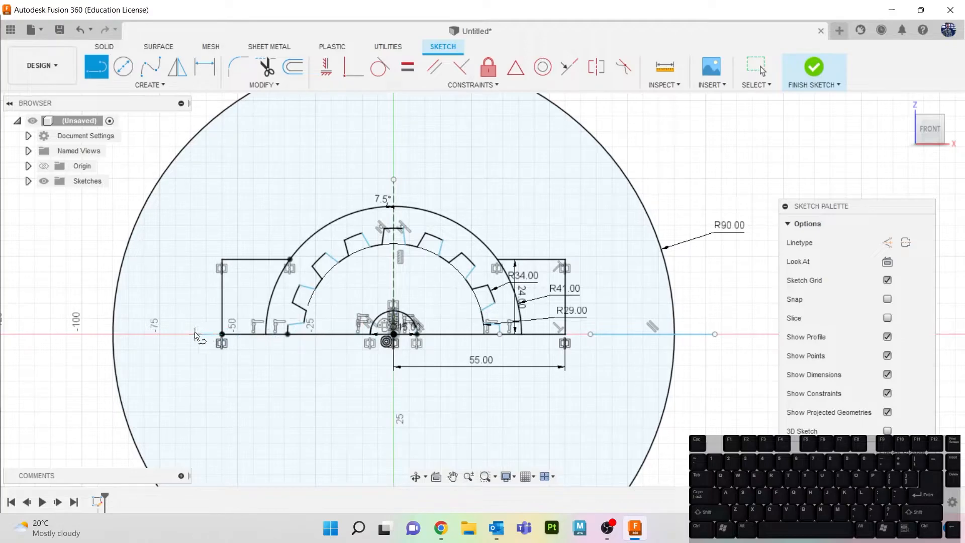
click(189, 333)
click(72, 334)
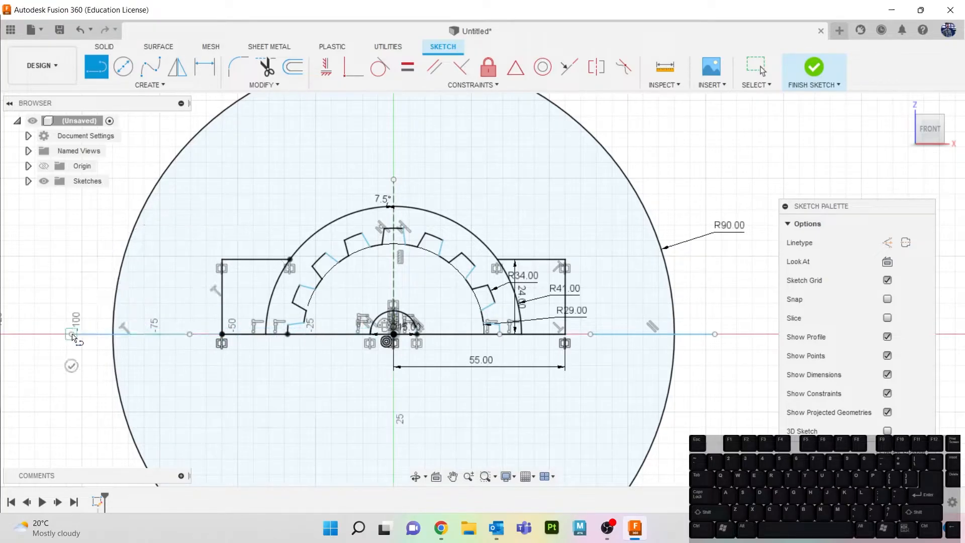
key(Escape)
- Trim away the lower half of the 90 mm radius circle and the short horizontal lines crossing it on both sides
key(t)
click(114, 358)
click(154, 334)
click(88, 335)
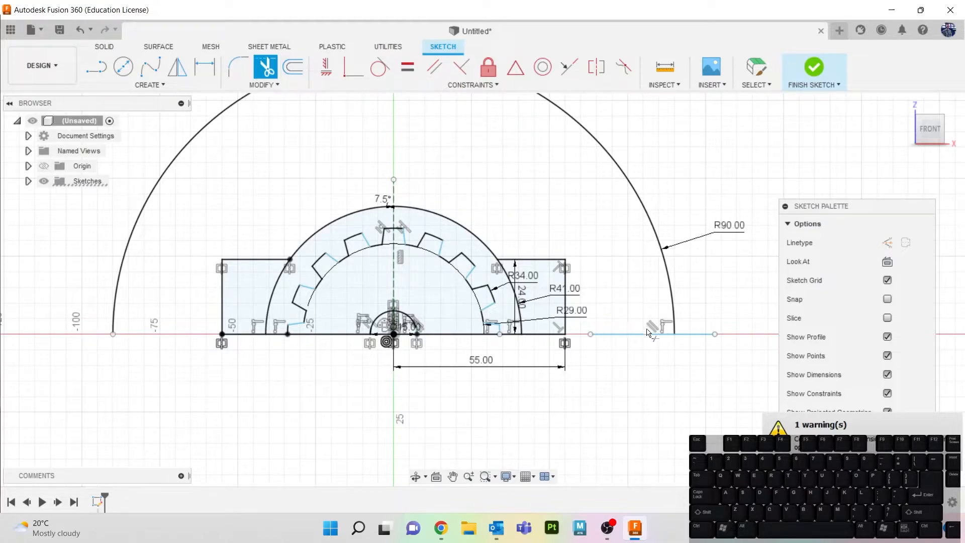
click(692, 335)
click(646, 334)
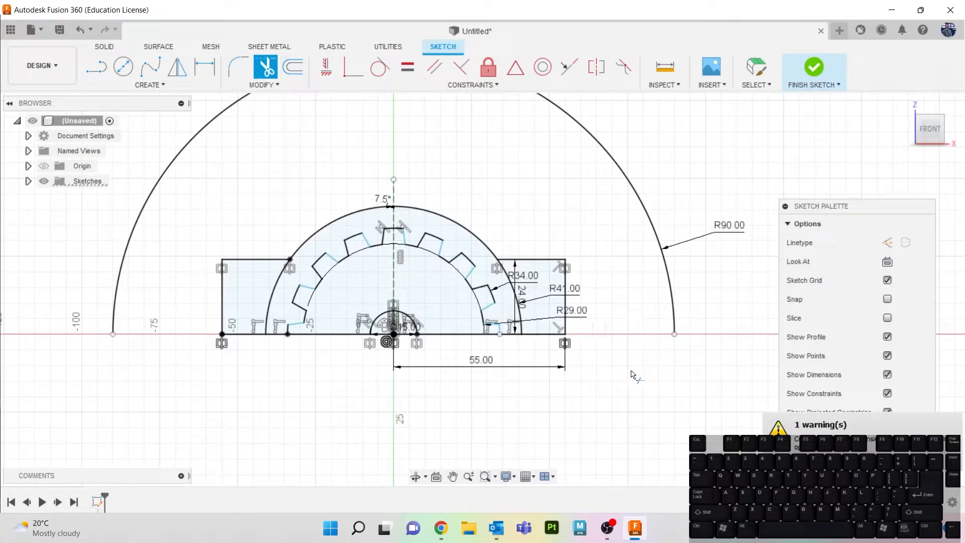
- Draw a vertical construction line from the top of the dashed centreline up past the 90 mm radius arc
scroll(597, 346, down, 2)
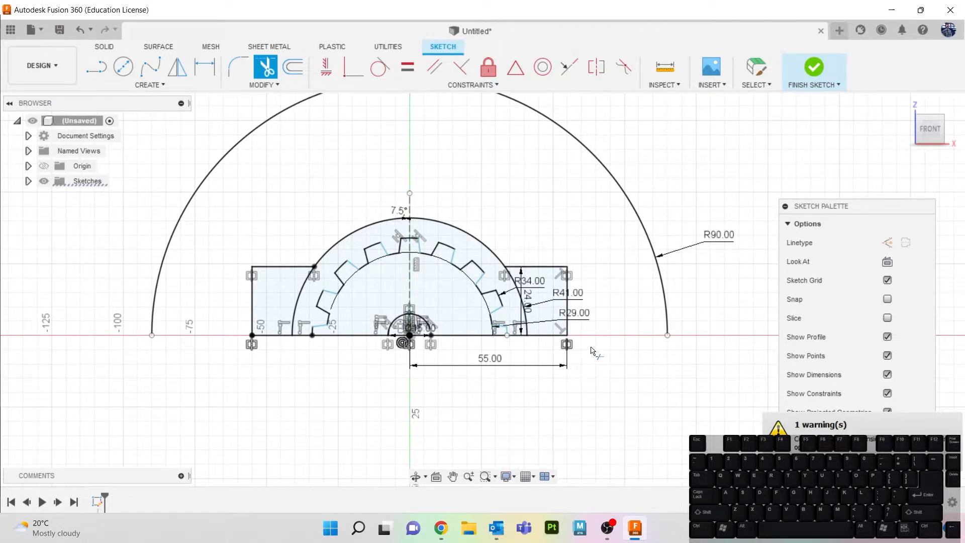
middle_drag(611, 350, 604, 409)
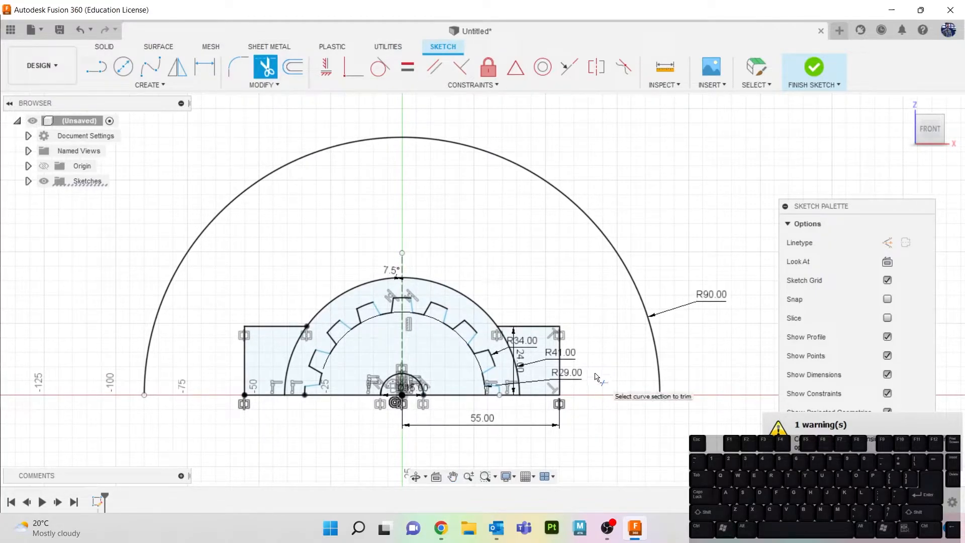
key(l)
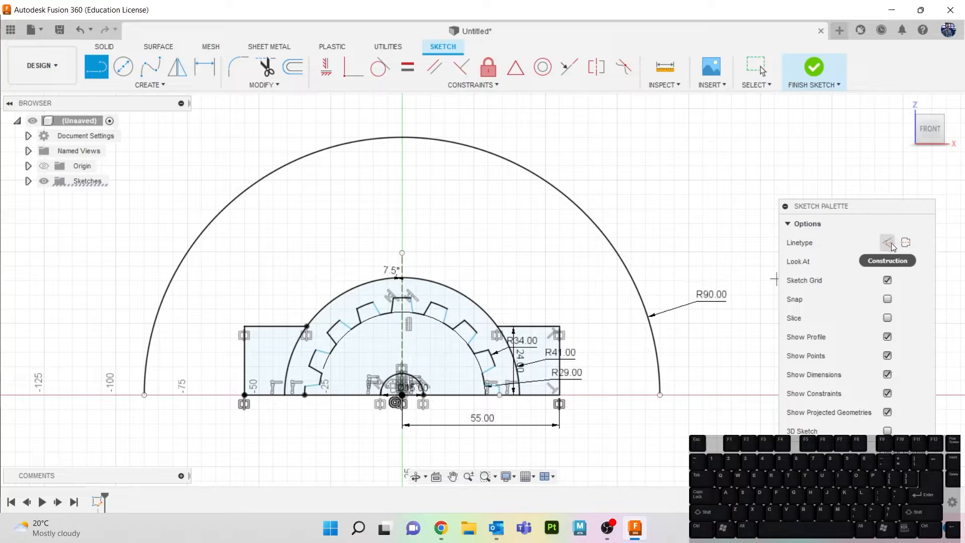
click(887, 242)
click(402, 253)
click(402, 114)
key(Escape)
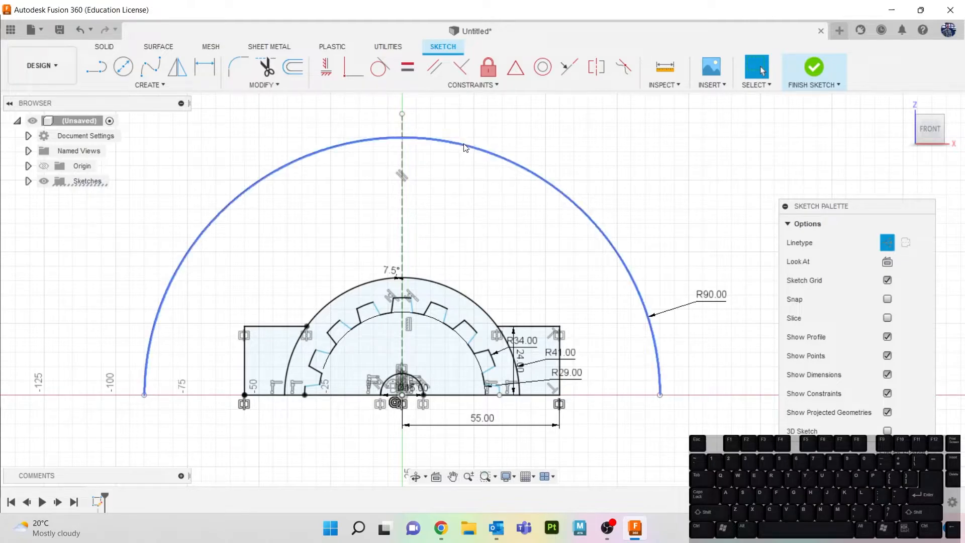
- Draw a slanted construction line from the baseline's right end up and outward across the 90 mm radius arc
key(l)
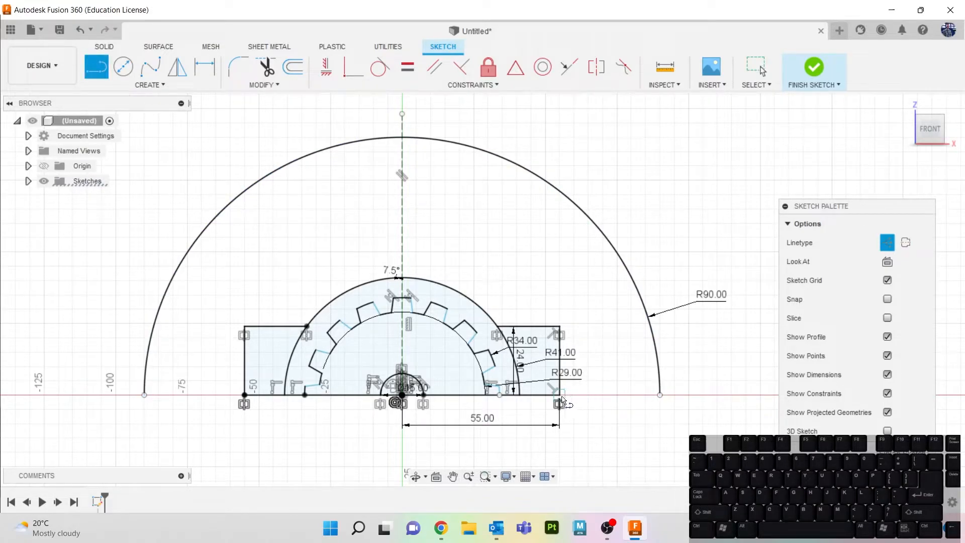
click(559, 395)
click(697, 277)
key(Escape)
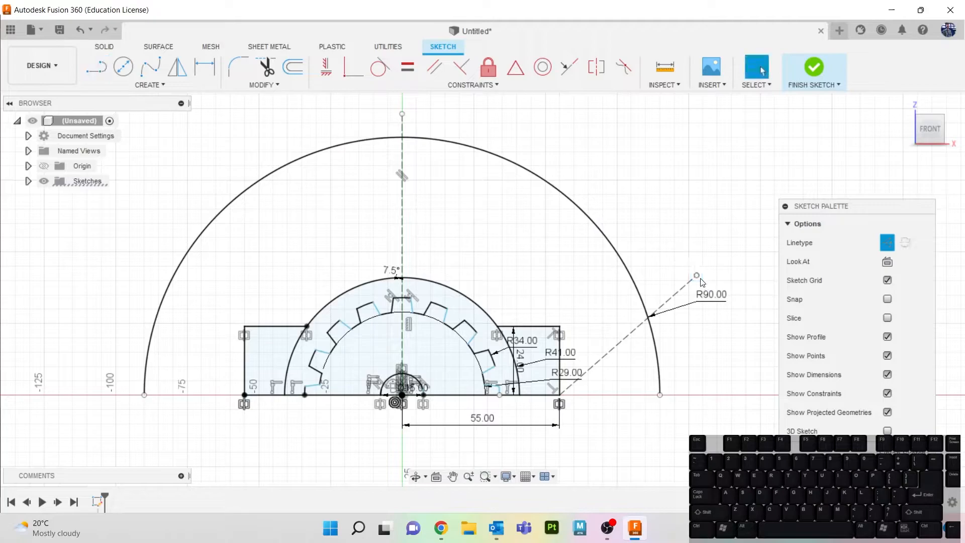
- Dimension the angle between the slanted construction line and the vertical centreline as 120/2 degrees
key(d)
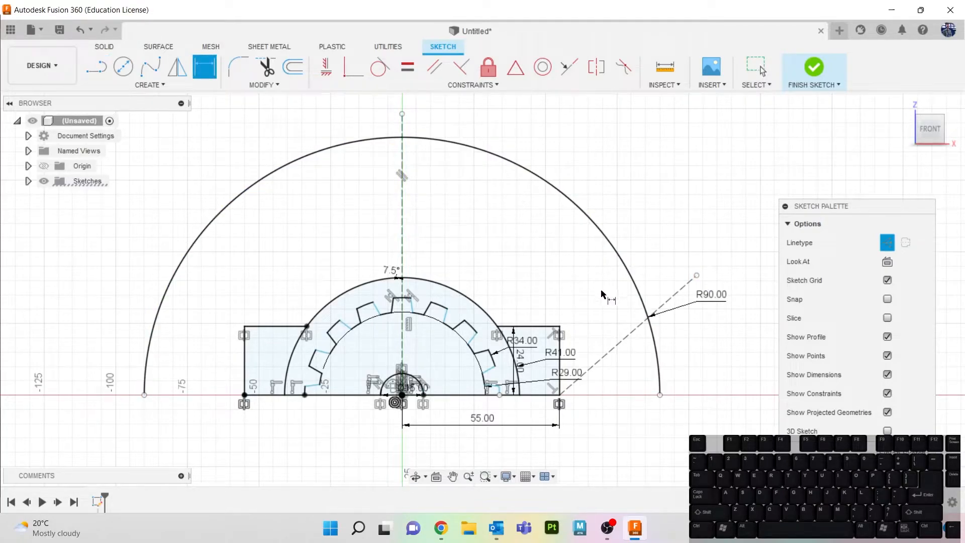
click(633, 329)
click(401, 208)
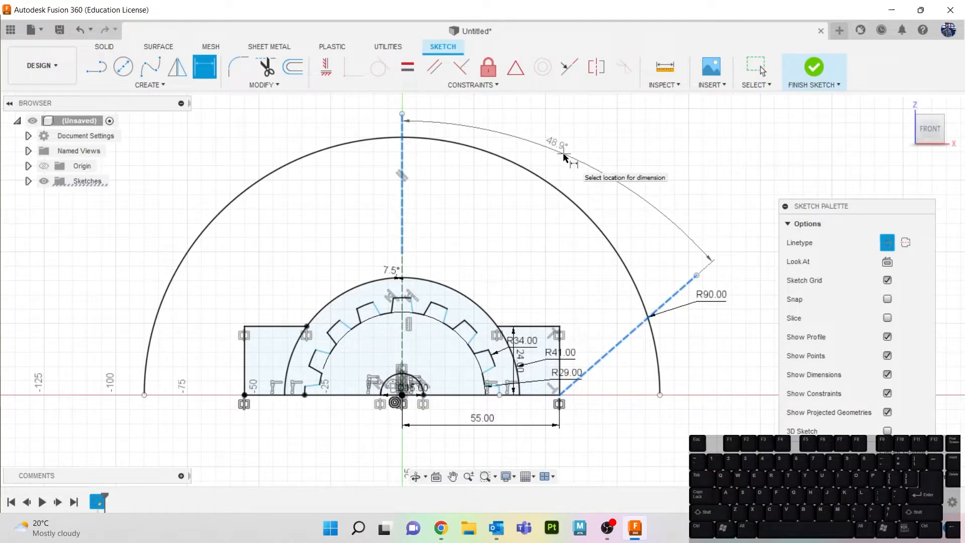
click(569, 159)
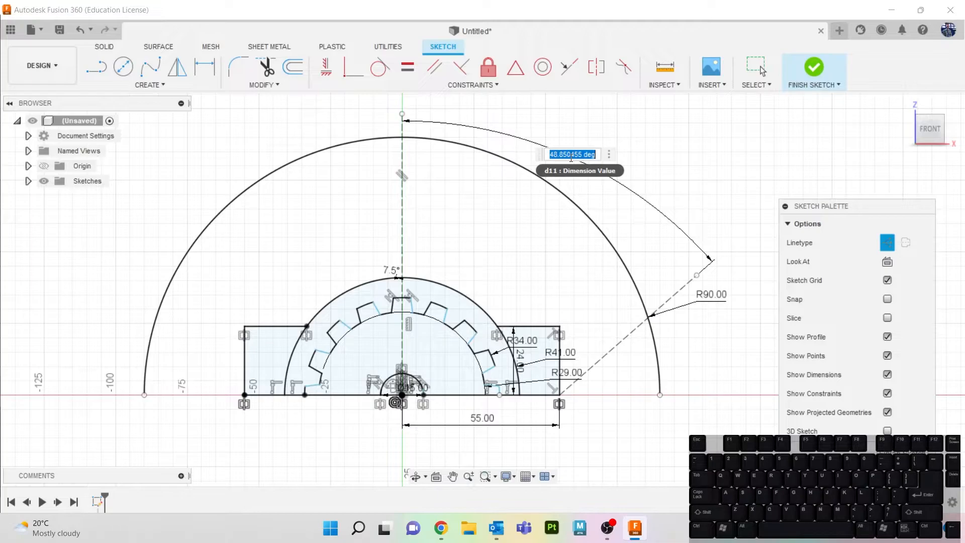
key(BackSpace)
text(120/2)
key(Return)
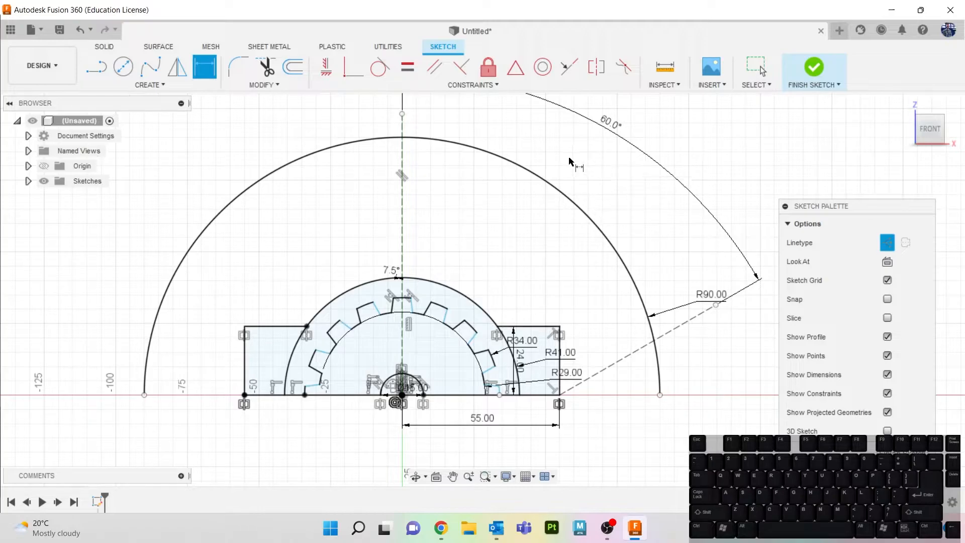
- Trim the 90 mm radius arc below the slanted line and to the left of the vertical centreline
scroll(487, 238, down, 2)
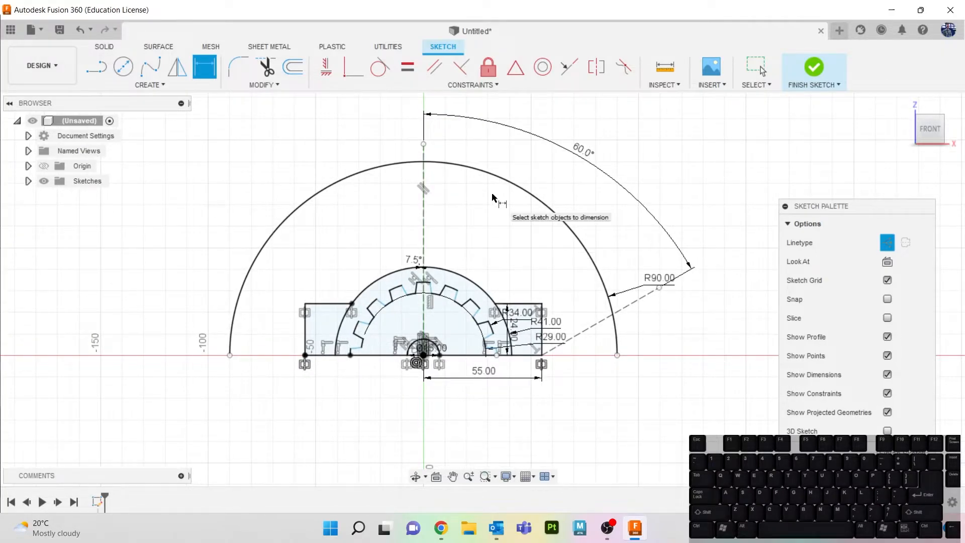
scroll(491, 197, up, 1)
key(t)
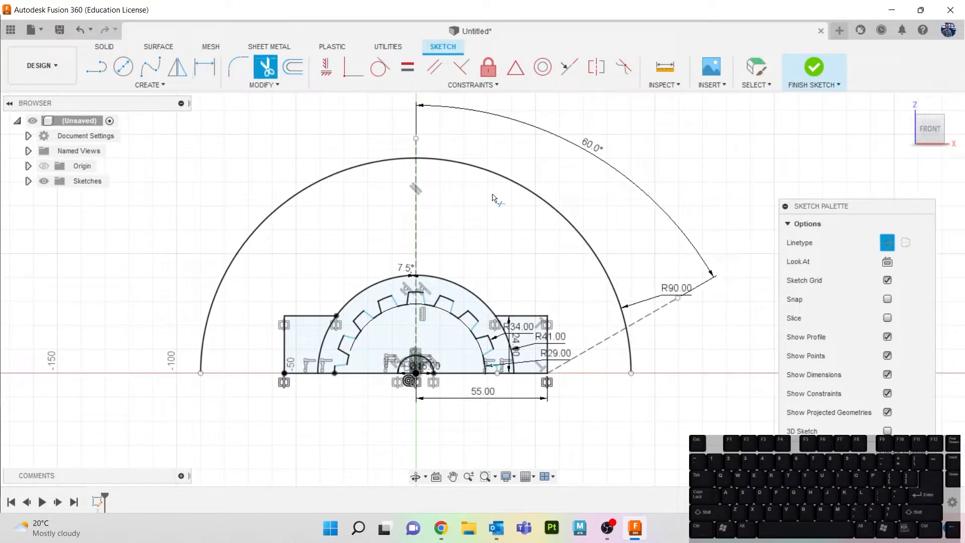
click(630, 354)
click(359, 172)
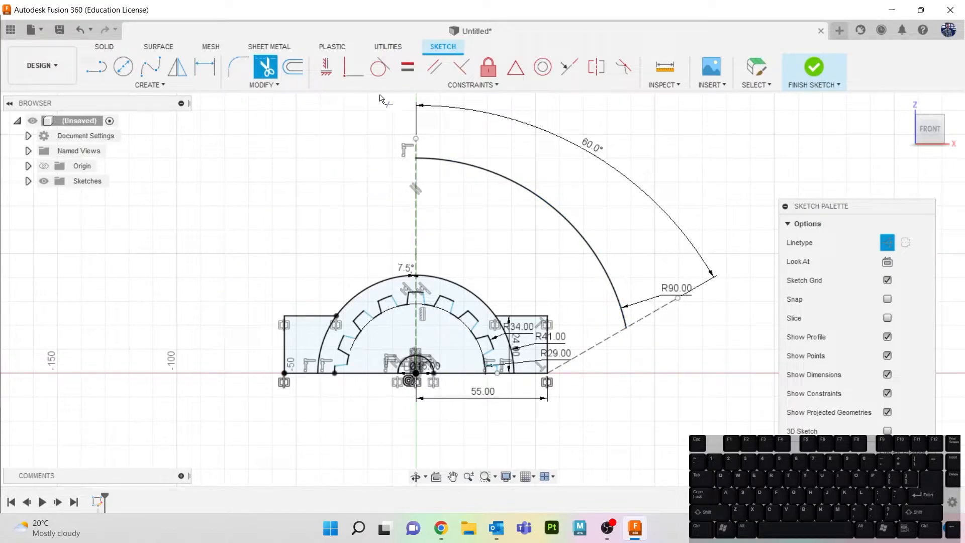
- Try to mirror the remaining 90 mm radius arc about the vertical centreline
click(158, 85)
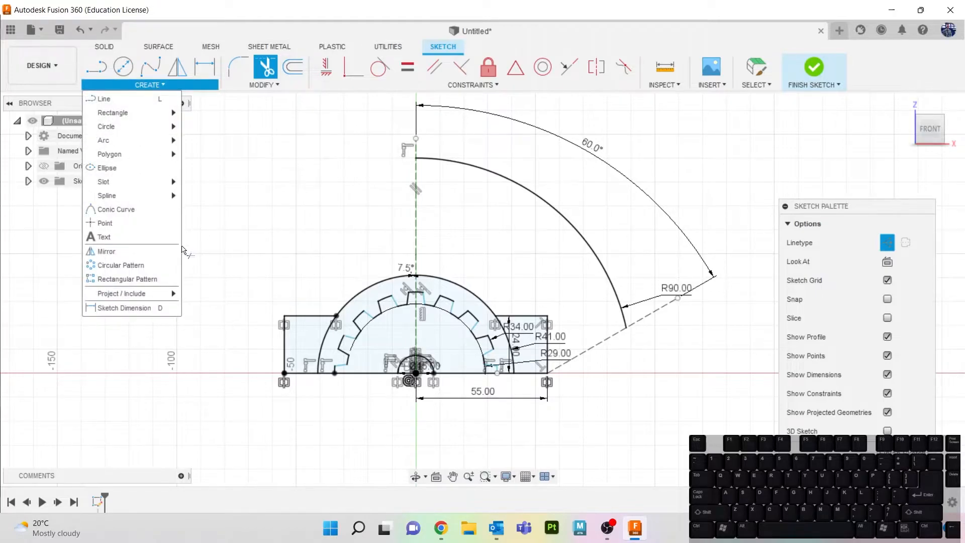
click(166, 252)
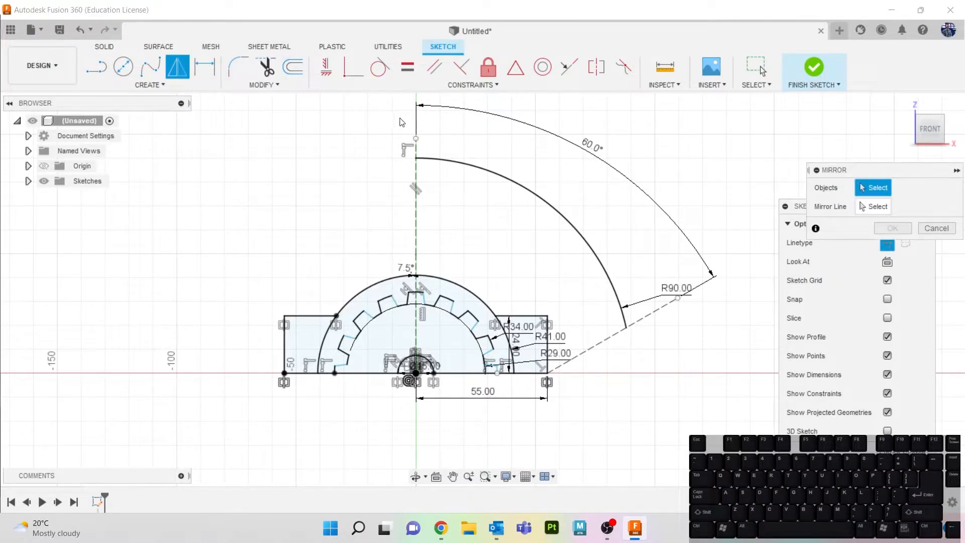
click(540, 196)
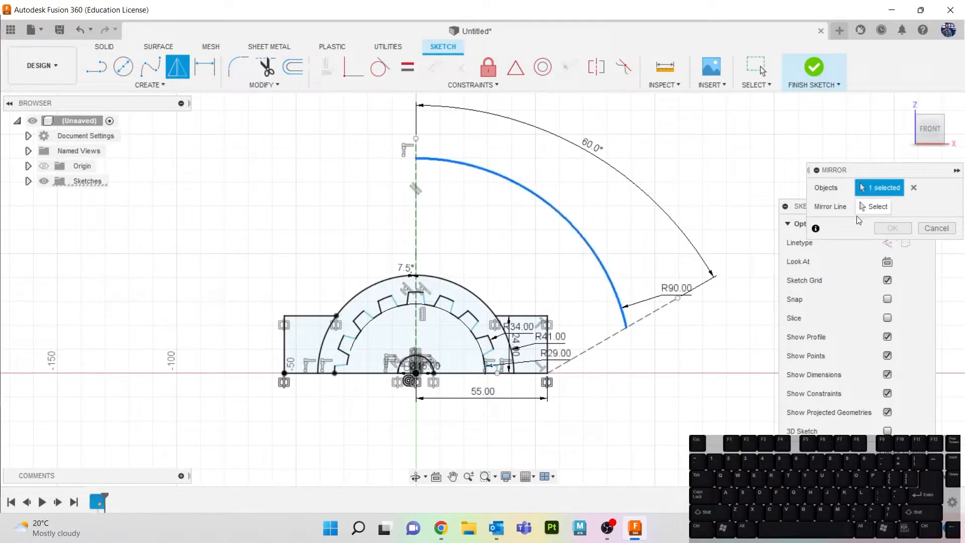
click(877, 210)
click(416, 233)
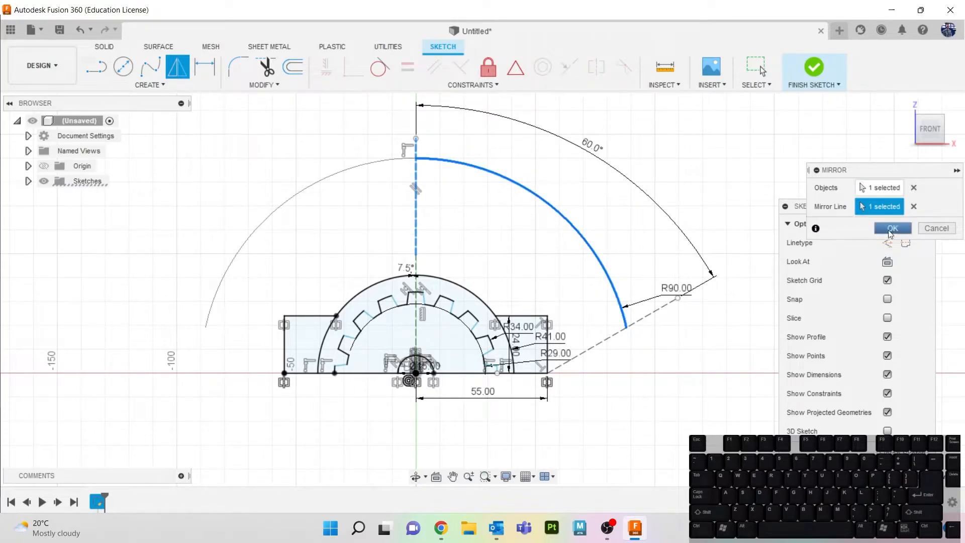
click(888, 229)
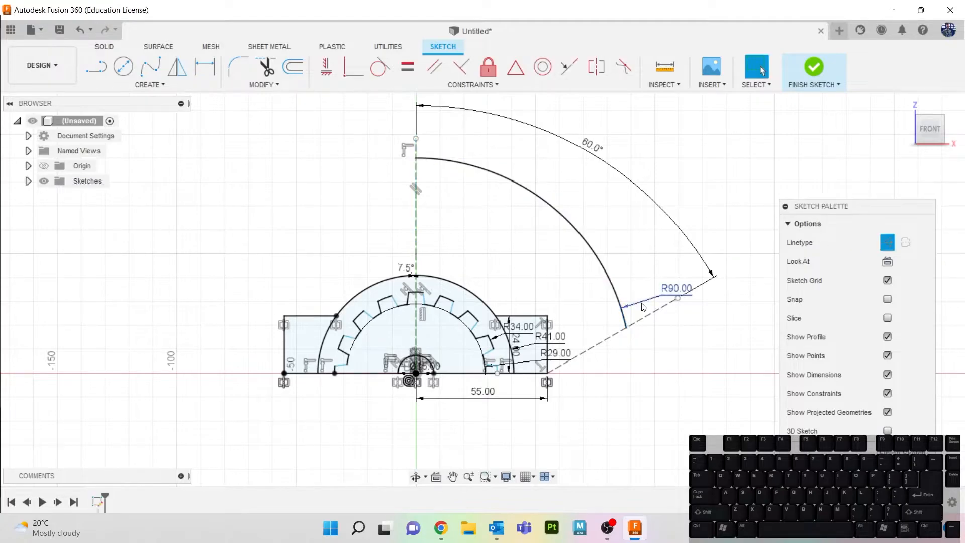
- Trim the slanted line beyond the 90 mm radius arc and convert the remaining segment from construction to a normal line
key(t)
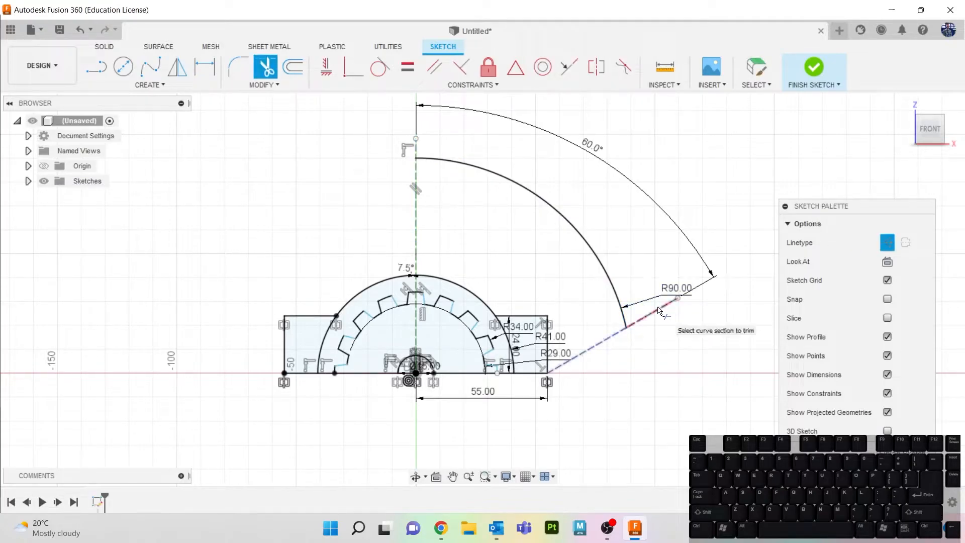
click(664, 317)
key(Escape)
click(603, 340)
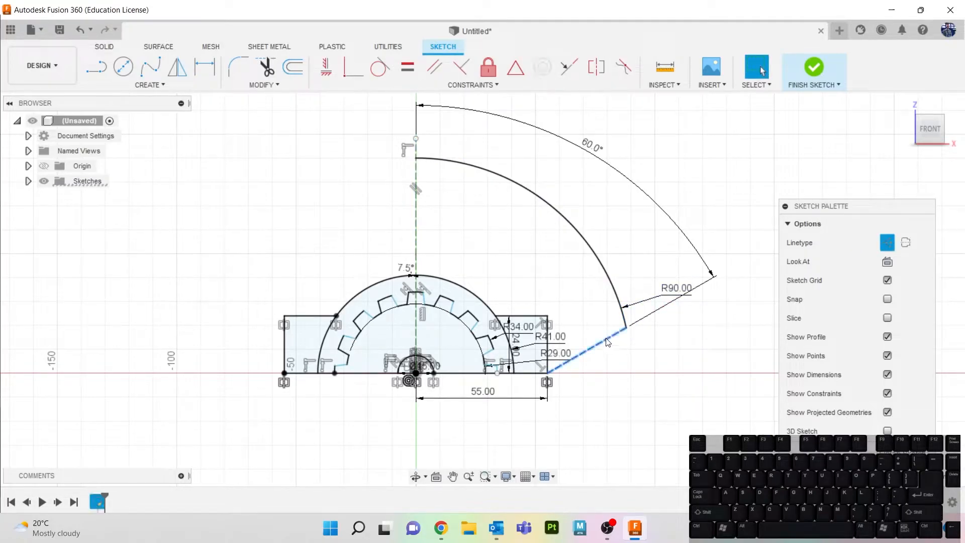
click(887, 243)
click(682, 346)
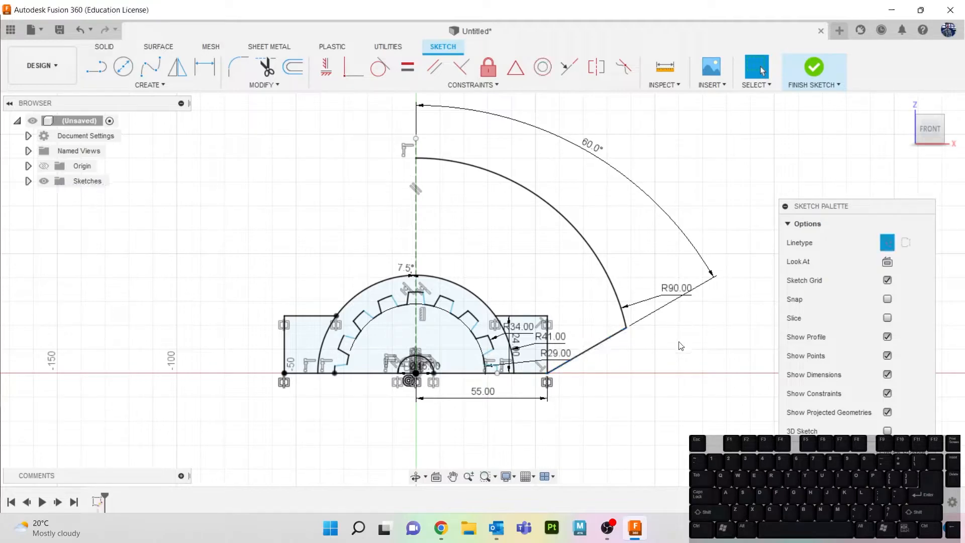
- Mirror the 90 mm radius arc and the slanted line about the dashed vertical centreline
click(150, 85)
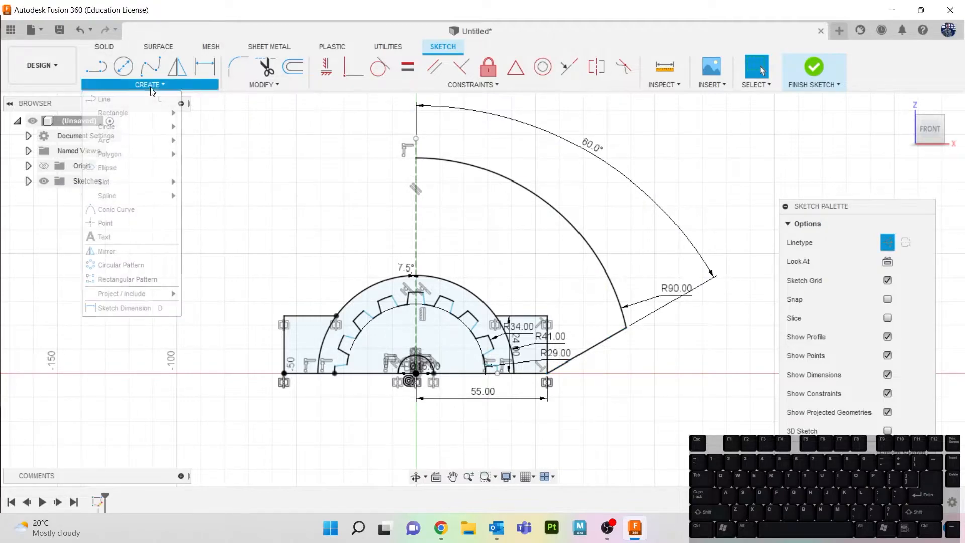
click(143, 256)
click(573, 230)
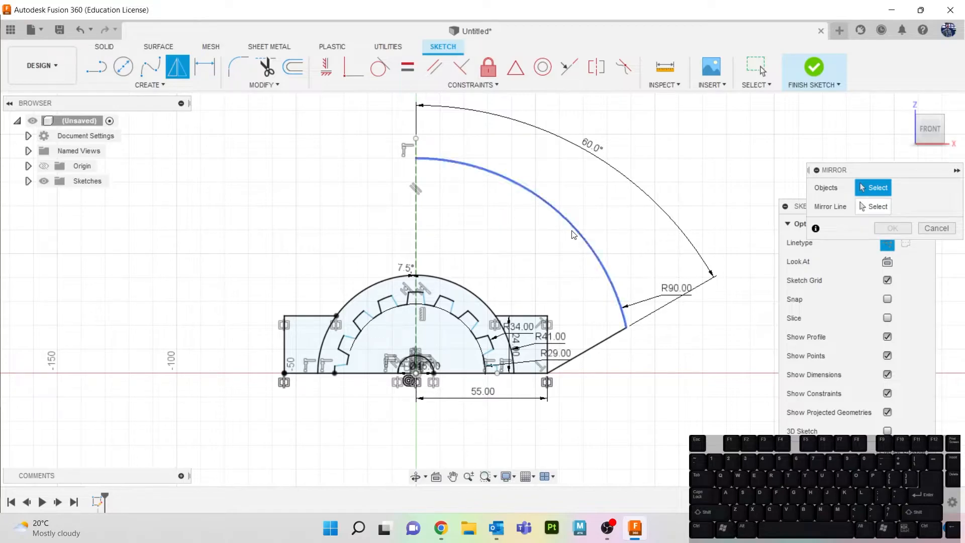
click(610, 336)
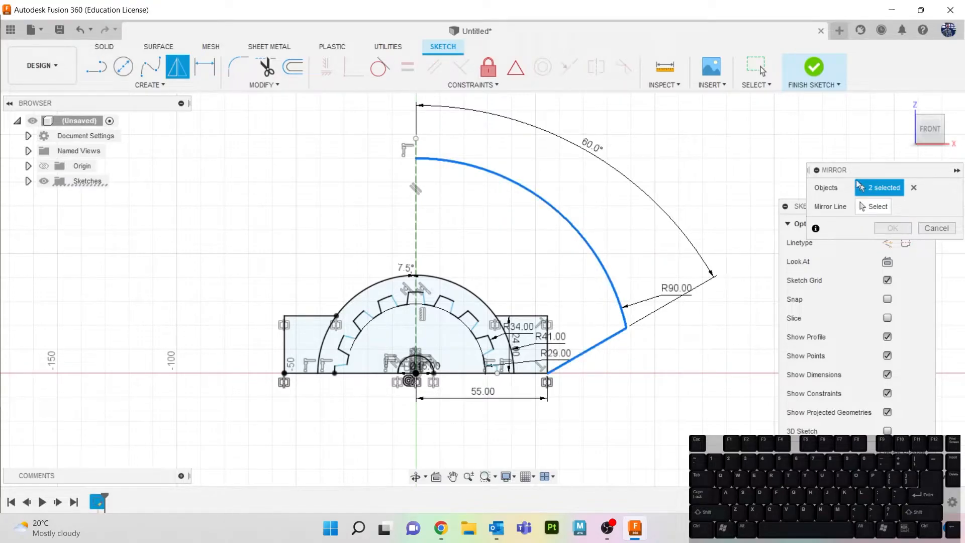
click(872, 206)
click(416, 229)
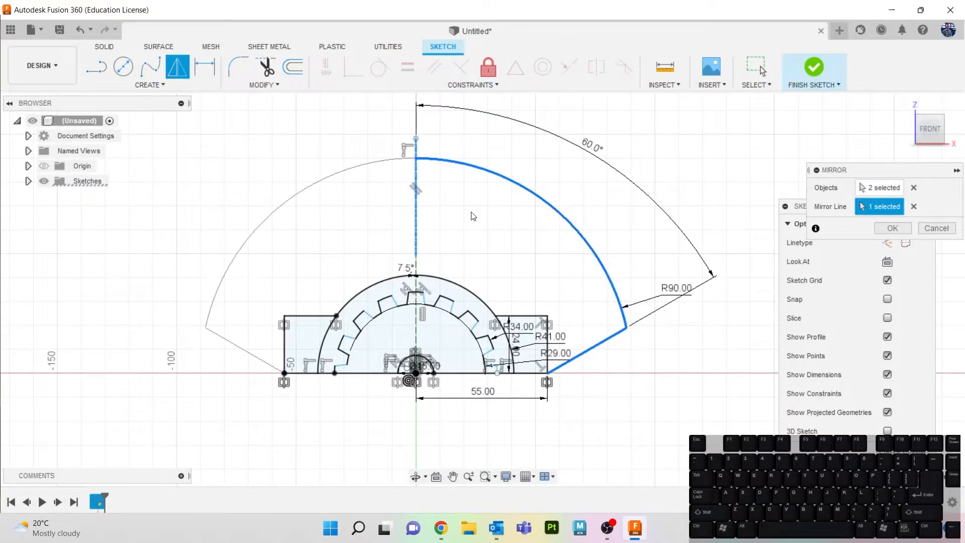
click(884, 229)
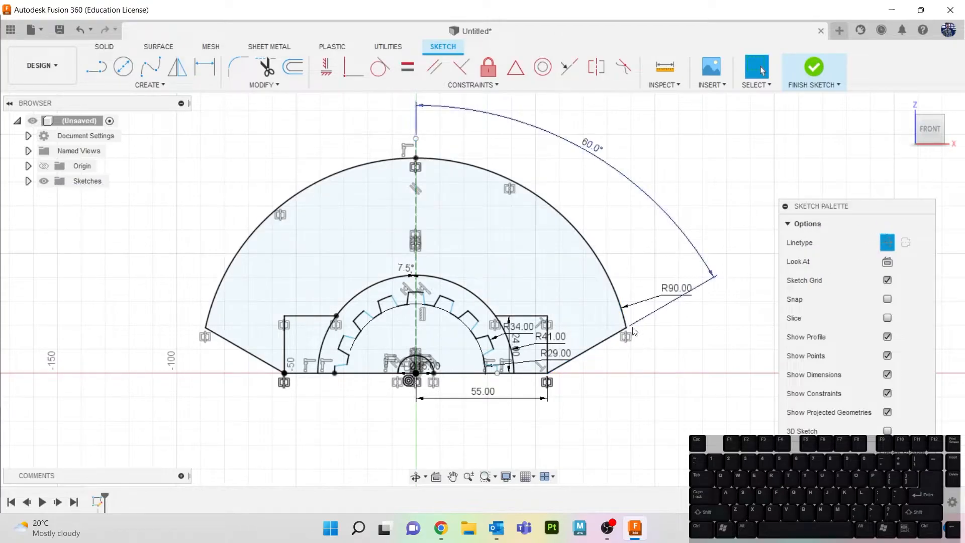
- Fillet both corners between the 90 mm radius arc and the slanted lines with a 10 mm radius
click(460, 224)
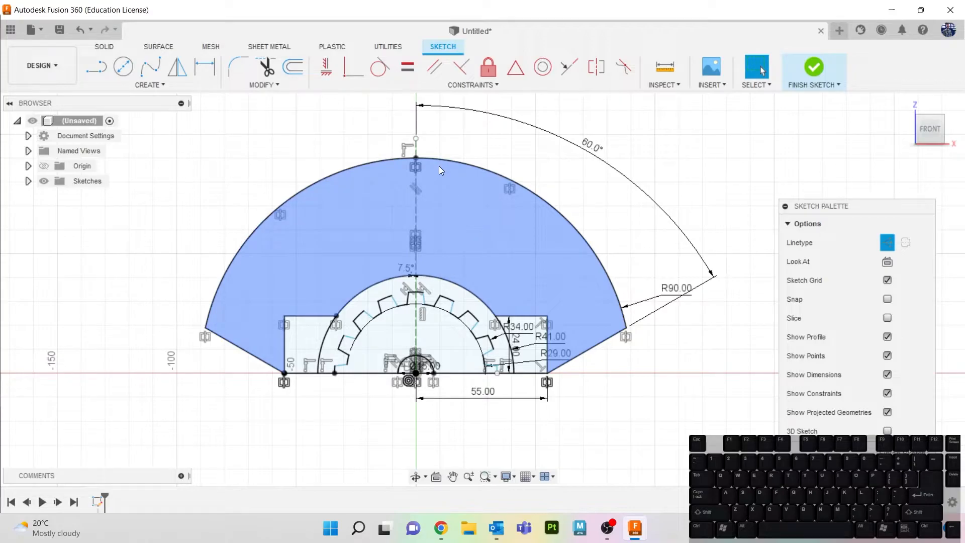
click(239, 67)
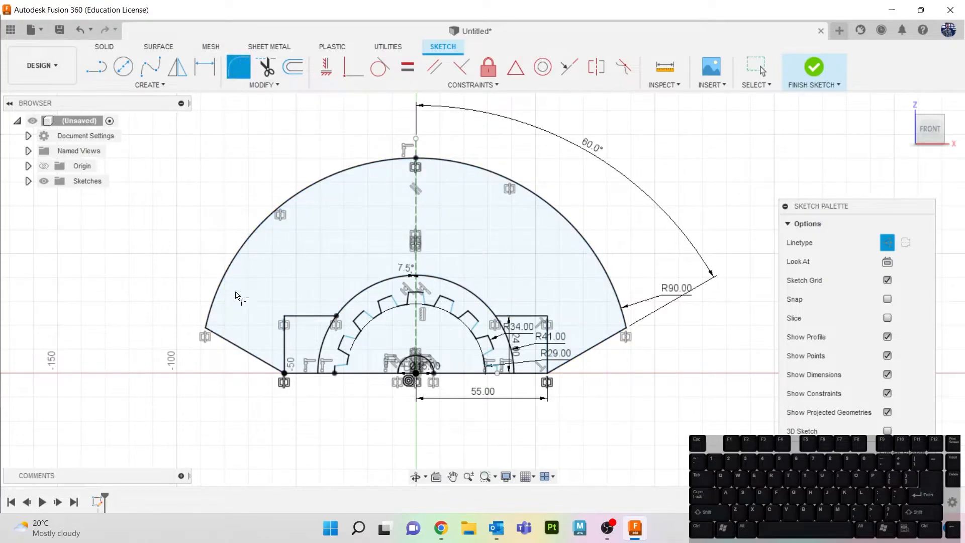
click(210, 313)
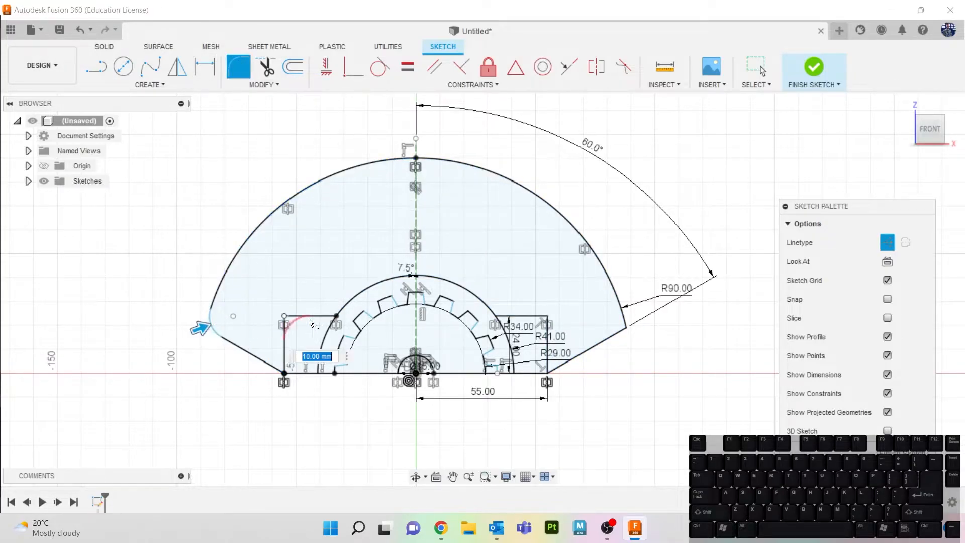
key(Return)
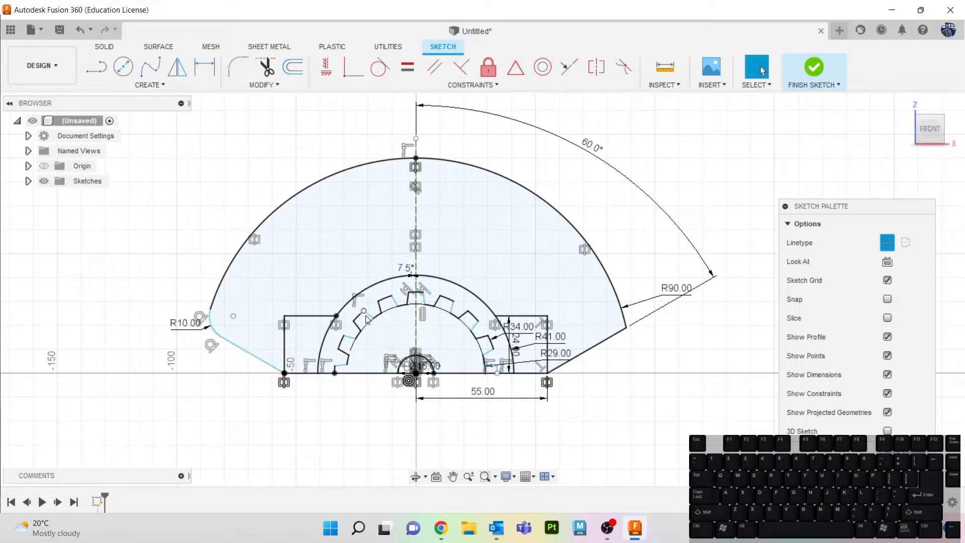
click(238, 66)
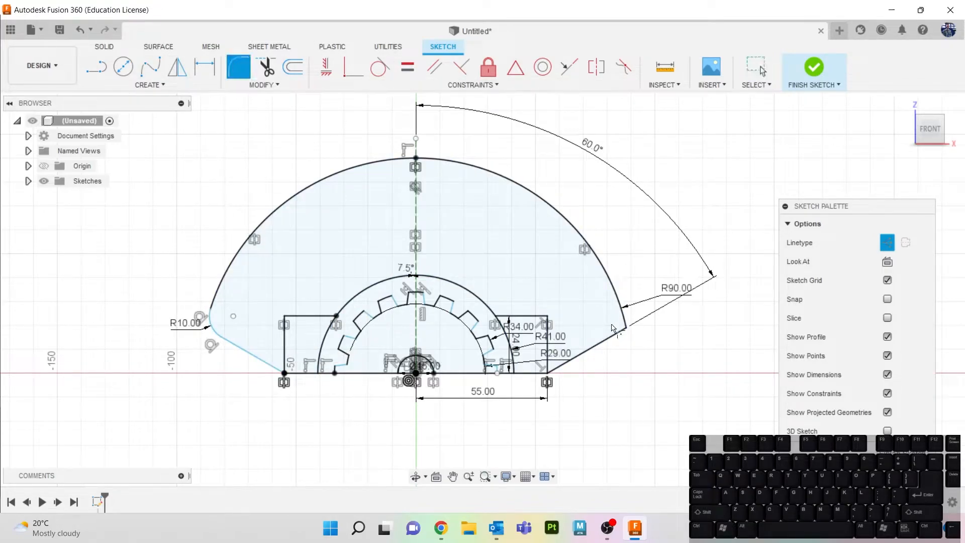
click(626, 324)
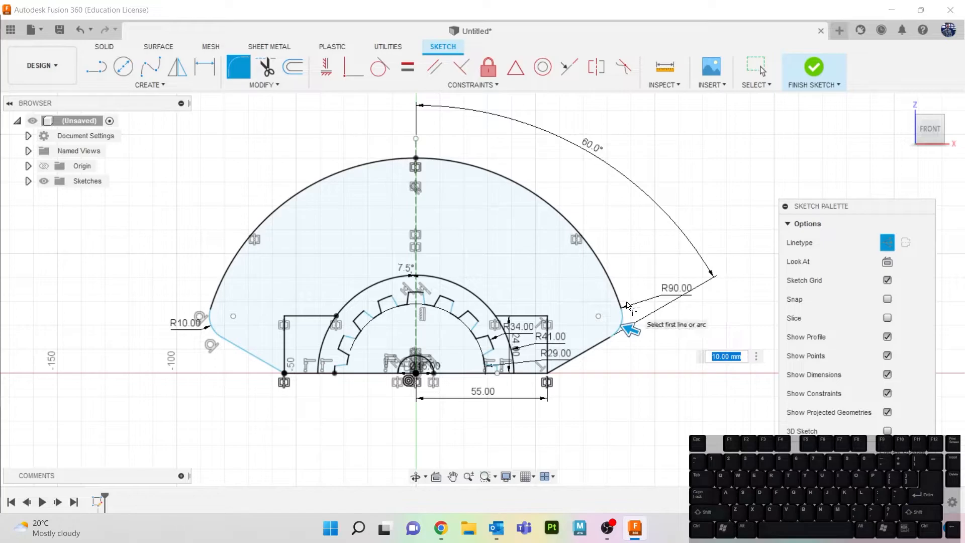
key(Return)
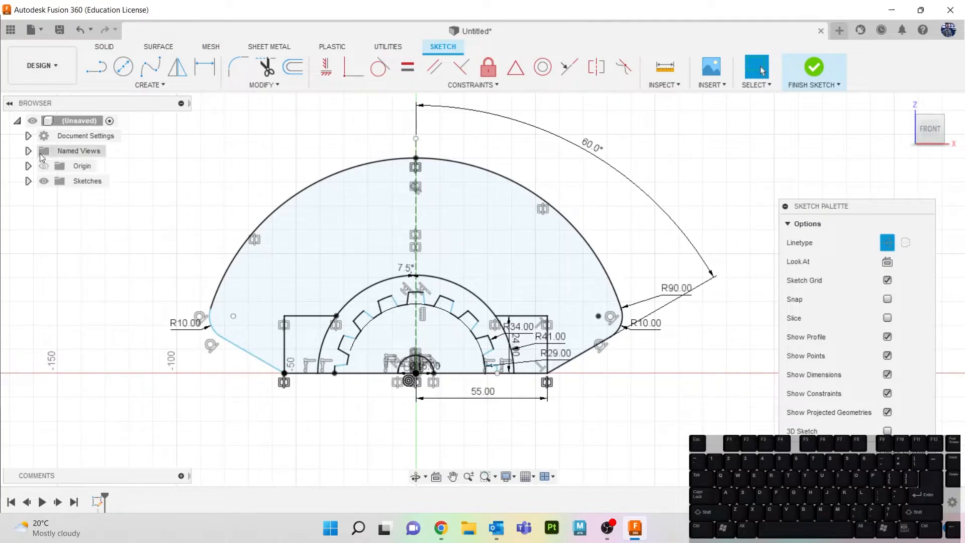
- Draw a circle about 138 mm in diameter centred on the origin and convert it from construction to a normal line
key(c)
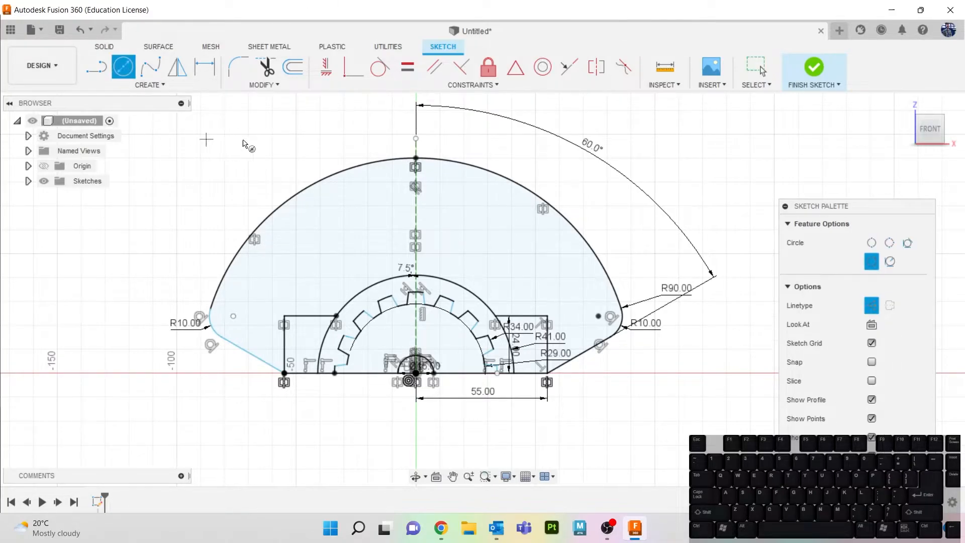
click(416, 373)
text(16)
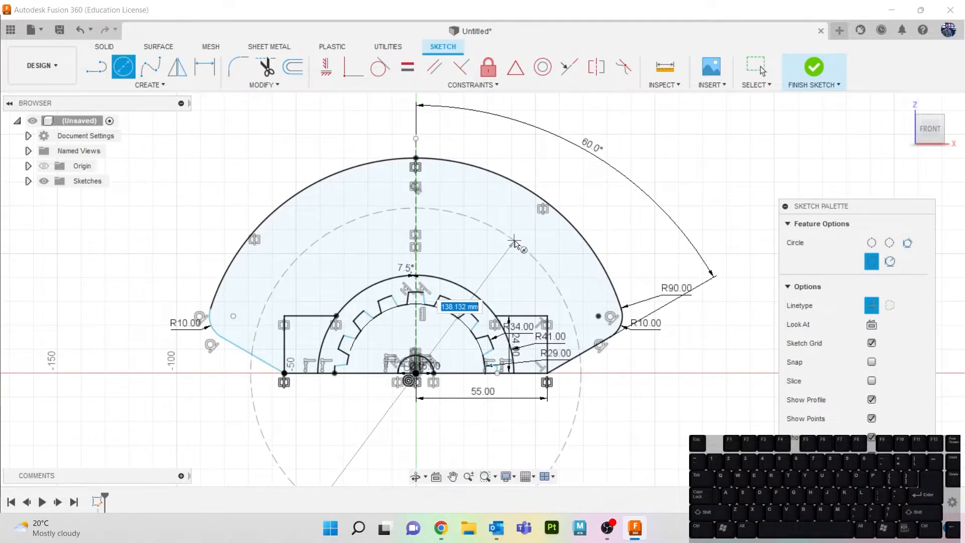
key(Return)
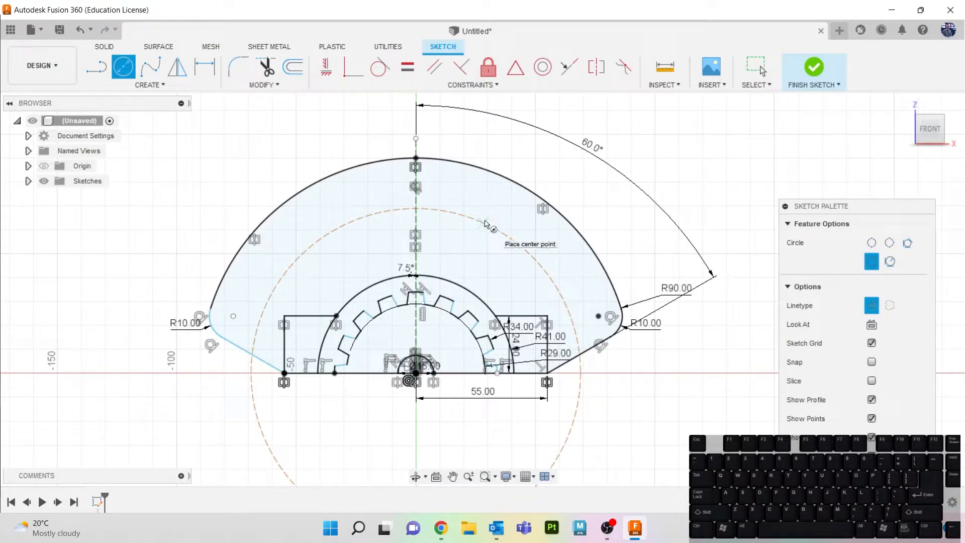
key(Escape)
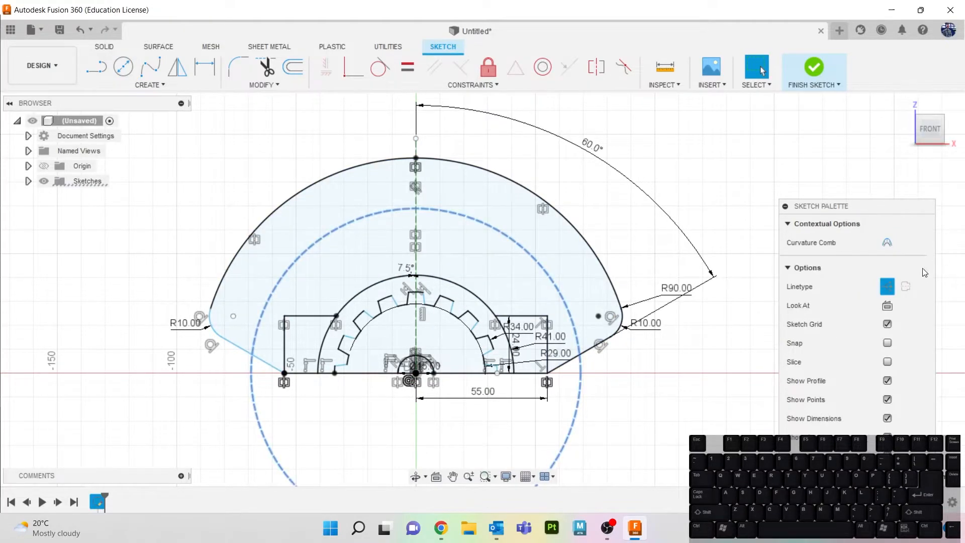
click(886, 286)
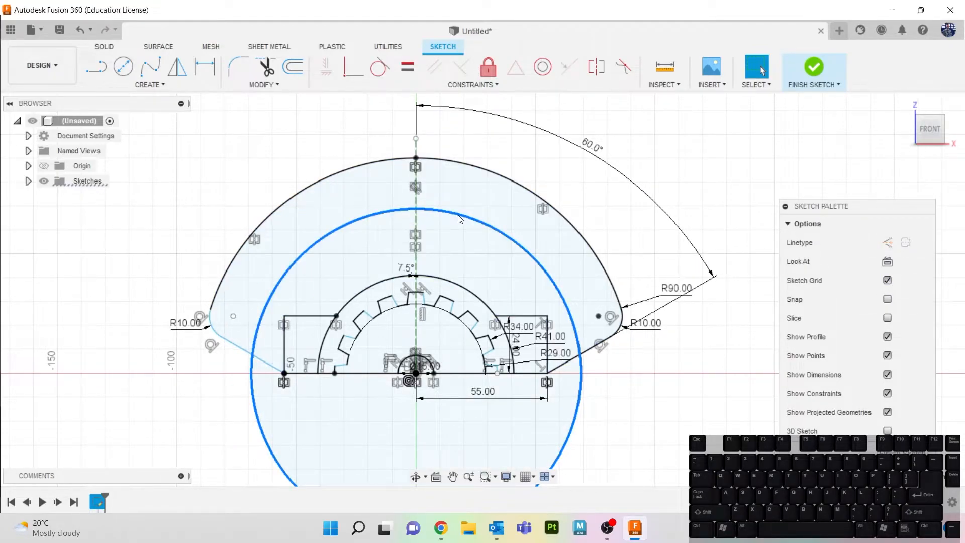
click(457, 213)
click(246, 201)
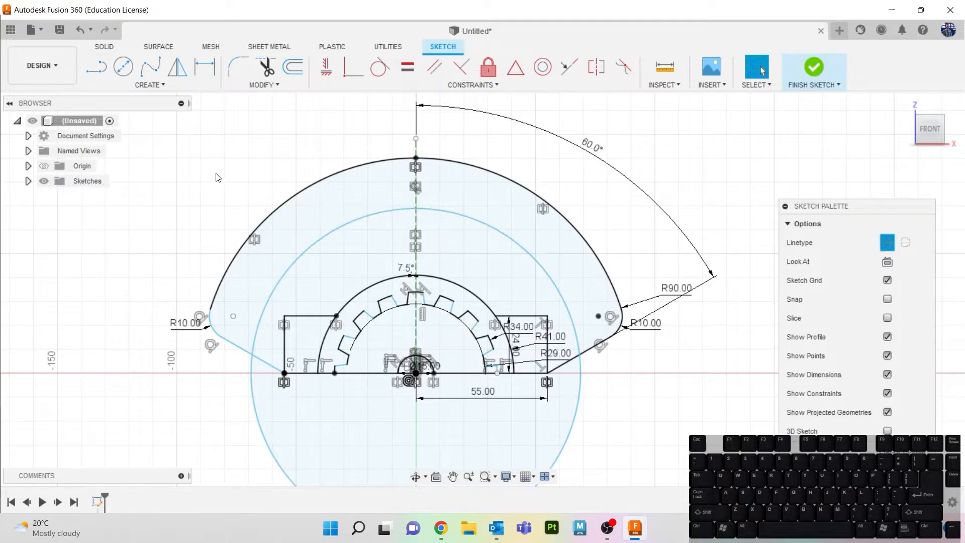
- Dimension the new origin-centred circle by its radius and set it to 82 mm
key(d)
click(458, 210)
right_click(211, 157)
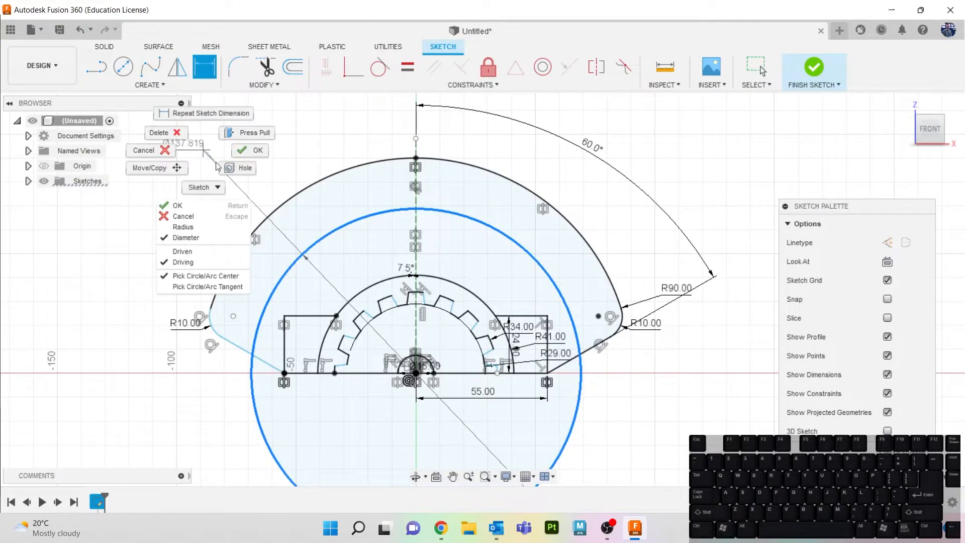
click(183, 227)
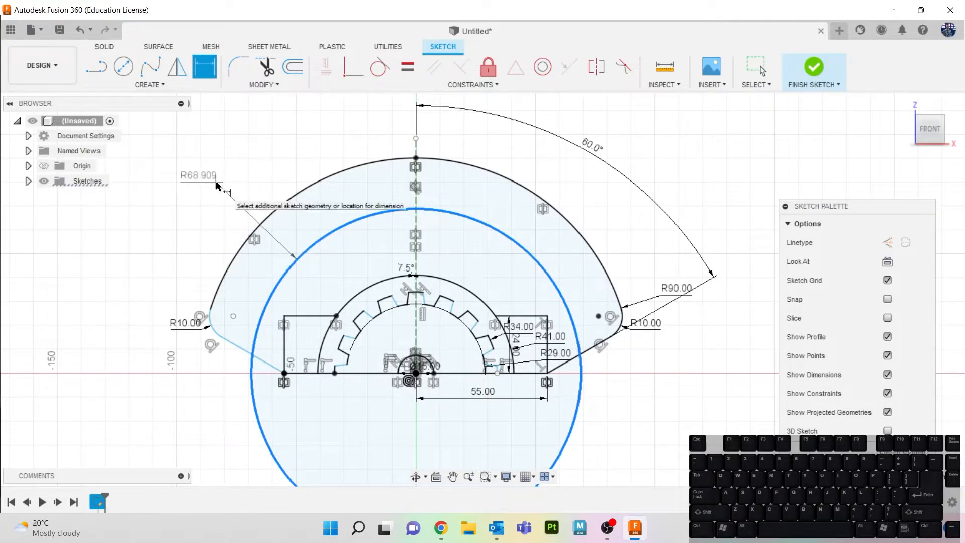
click(217, 186)
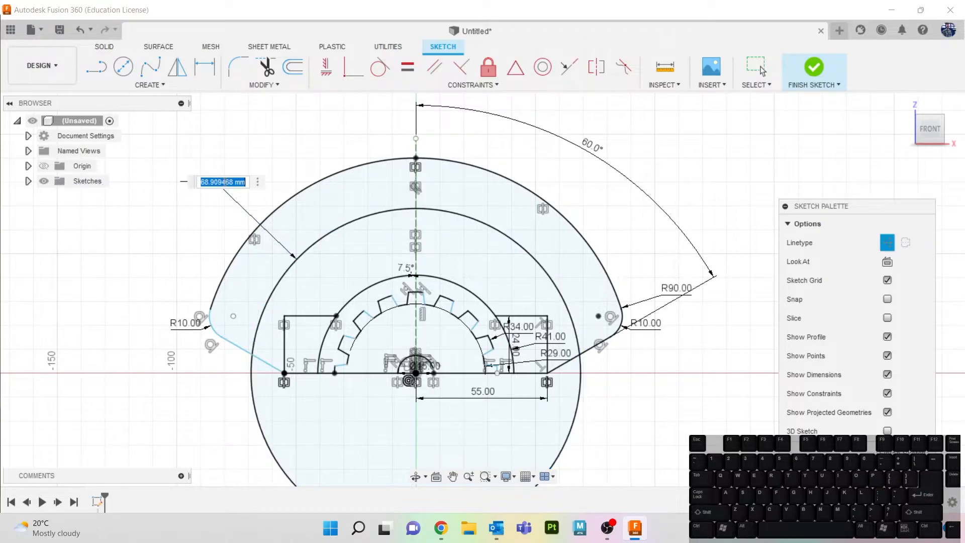
text(82)
key(Return)
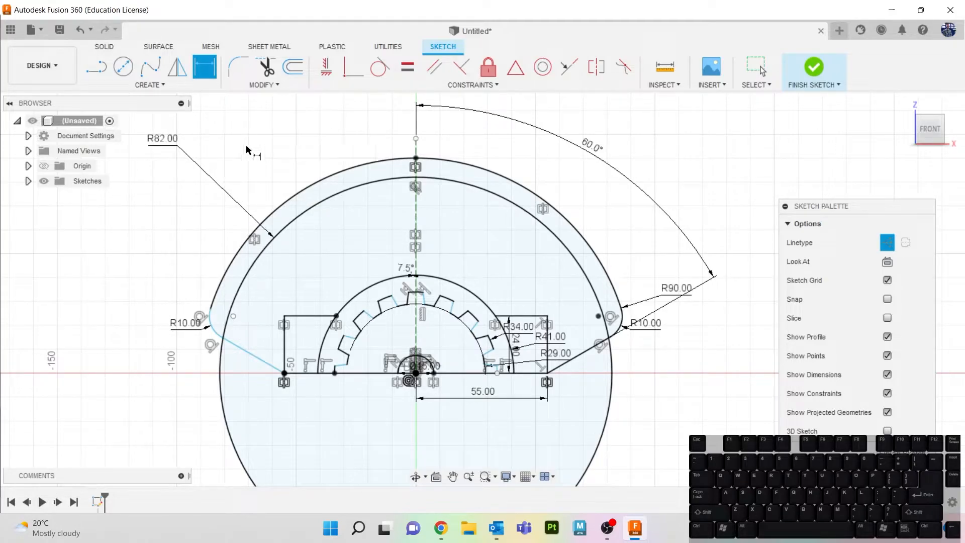
- Draw a 9 mm diameter circle where the 82 mm radius circle crosses the vertical centreline, and convert it to a normal line
key(c)
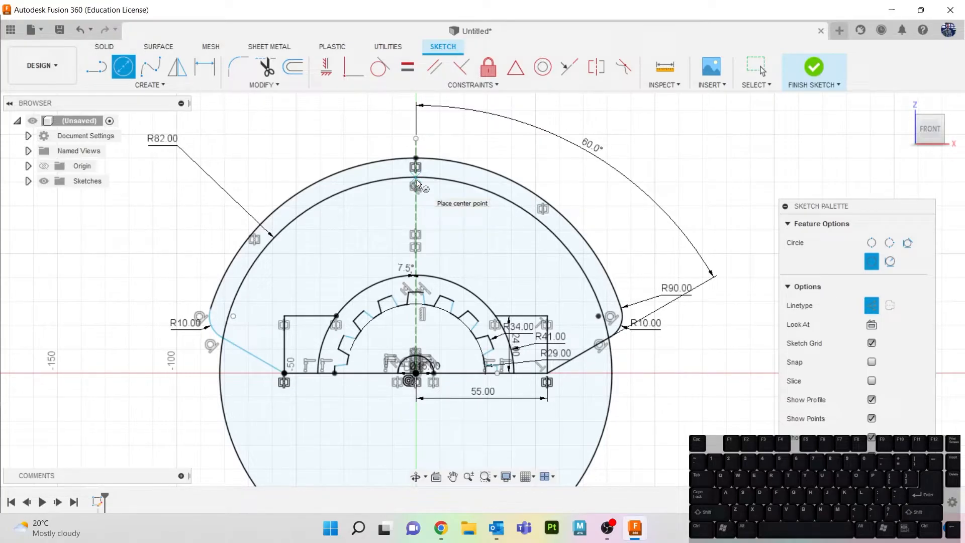
click(416, 184)
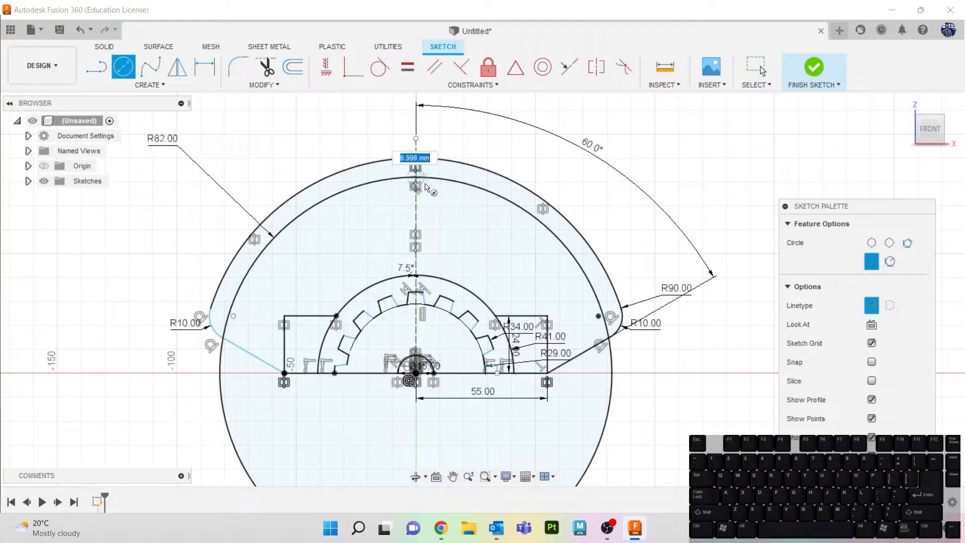
text(9)
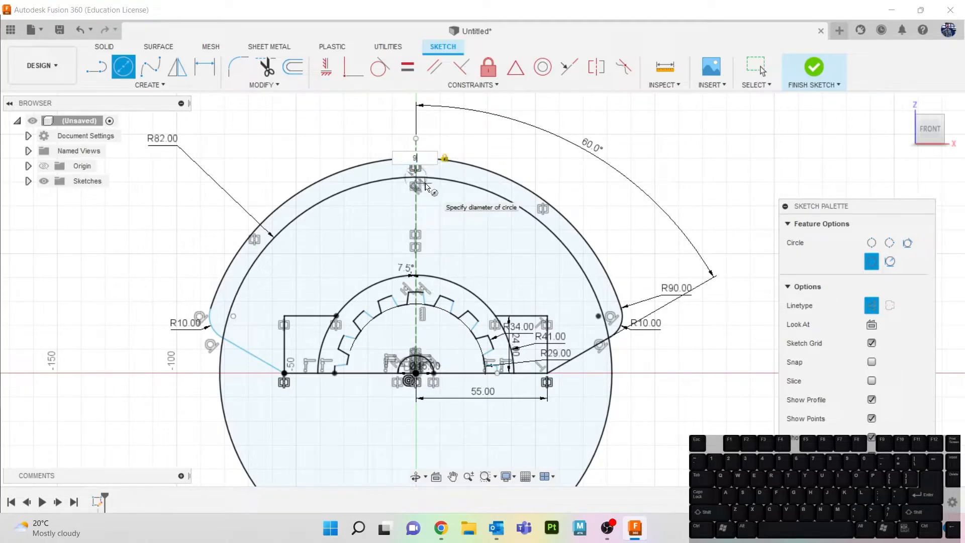
key(Return)
key(Escape)
scroll(454, 186, up, 4)
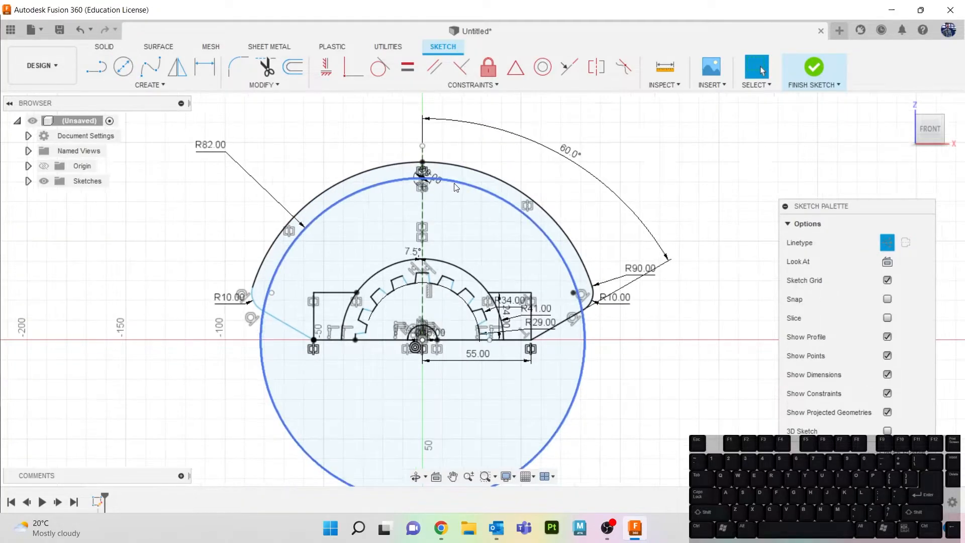
click(393, 185)
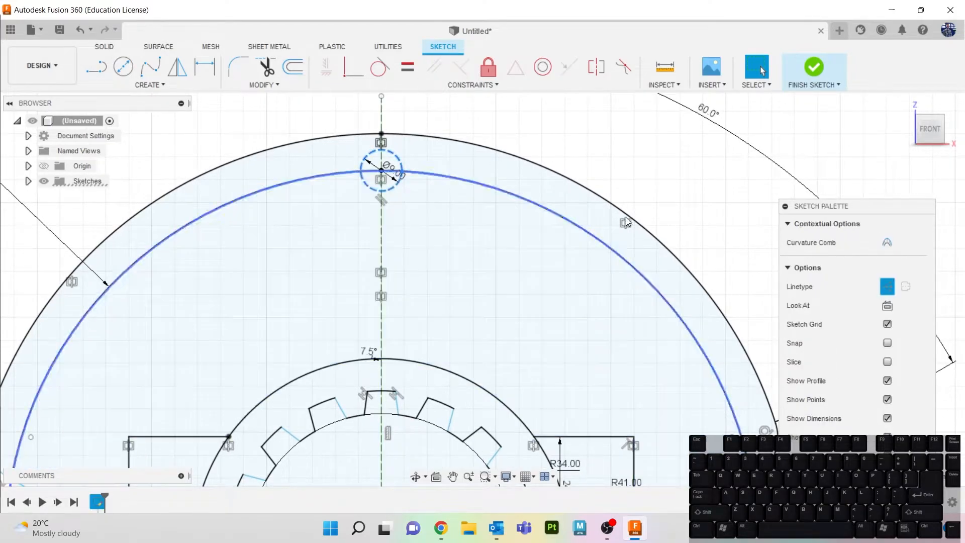
click(887, 287)
key(Escape)
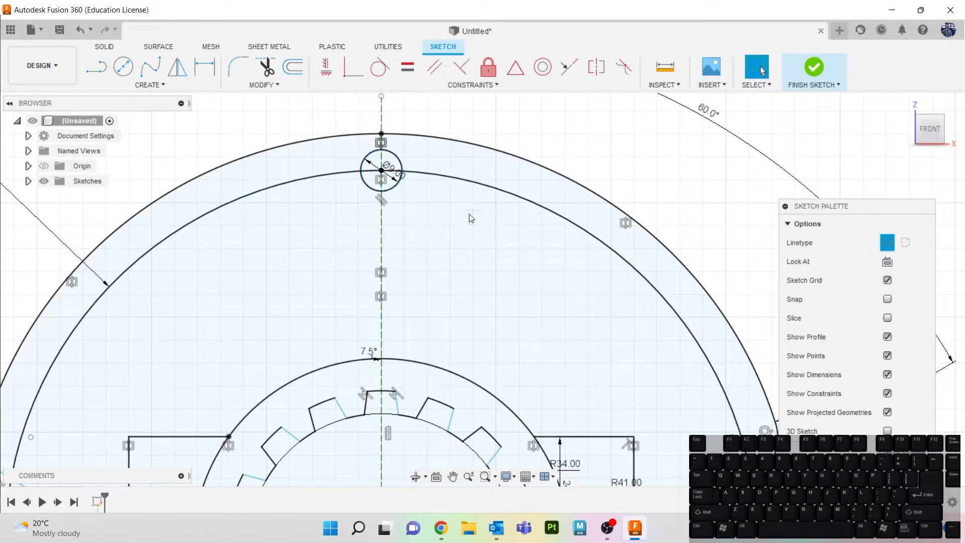
- Trim the portion of the 82 mm radius circle that lies inside the 9 mm circle
key(t)
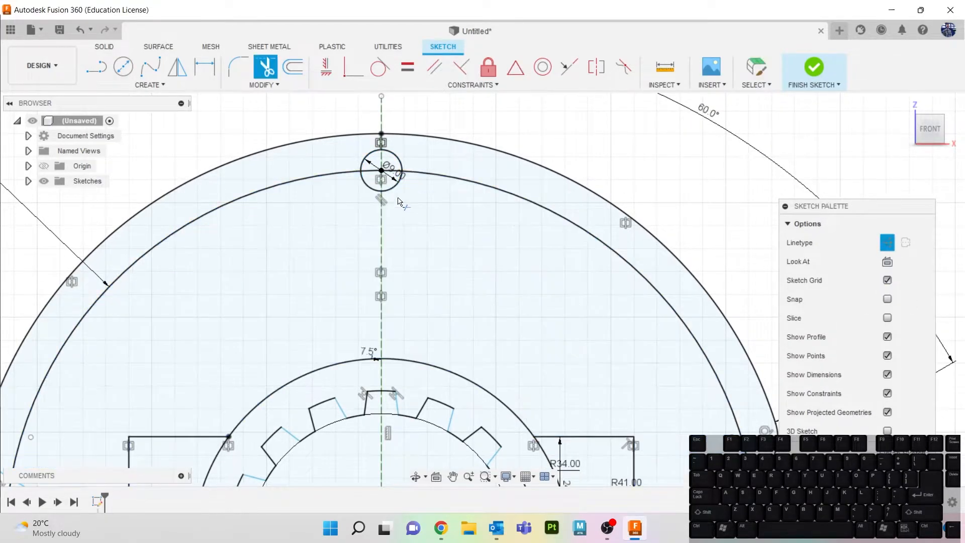
click(393, 171)
scroll(394, 191, down, 5)
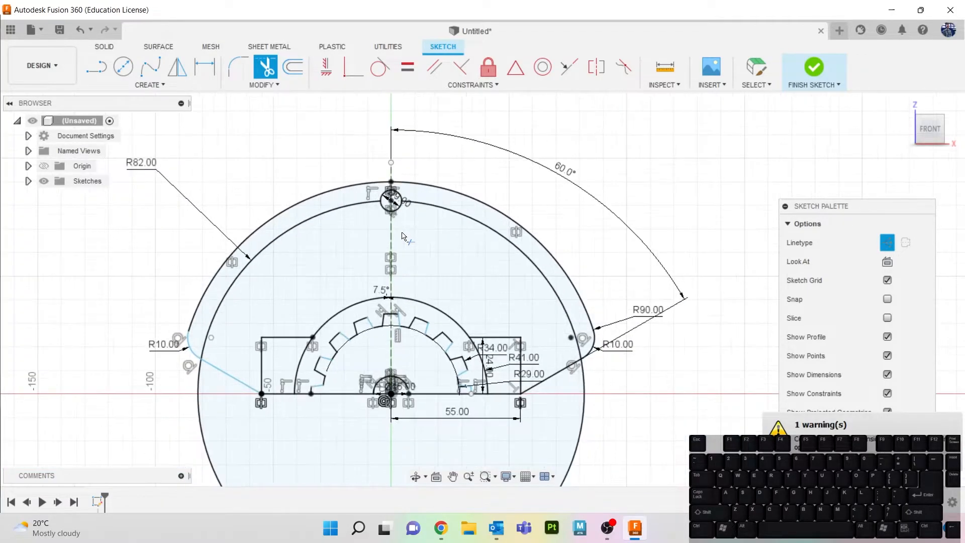
- Set up a full circular pattern of the 9 mm circle around the origin with a quantity of 5
click(149, 85)
click(152, 266)
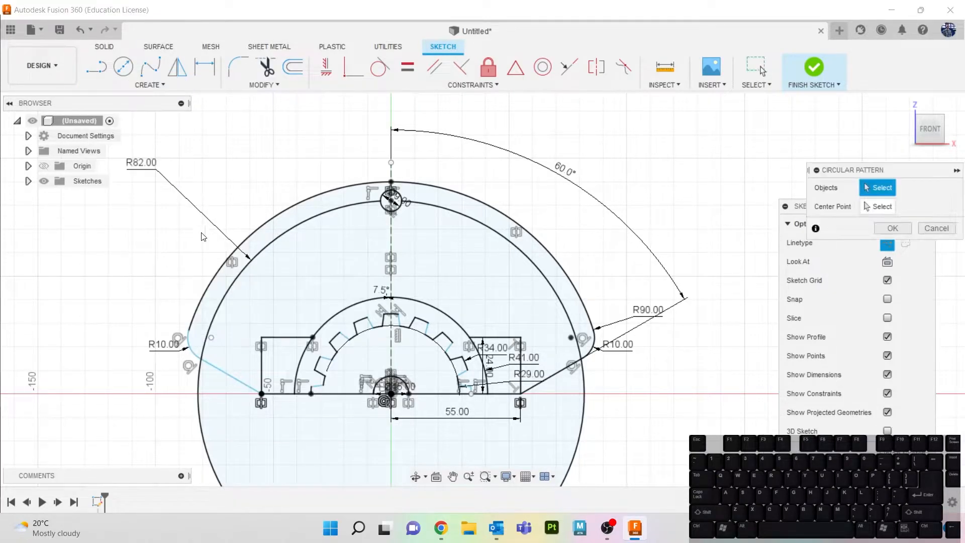
click(386, 208)
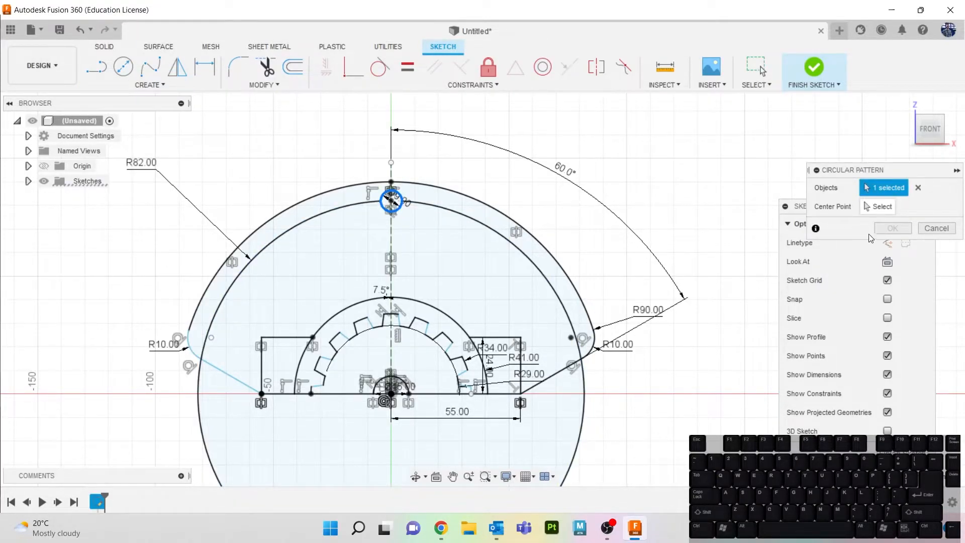
click(879, 206)
click(391, 393)
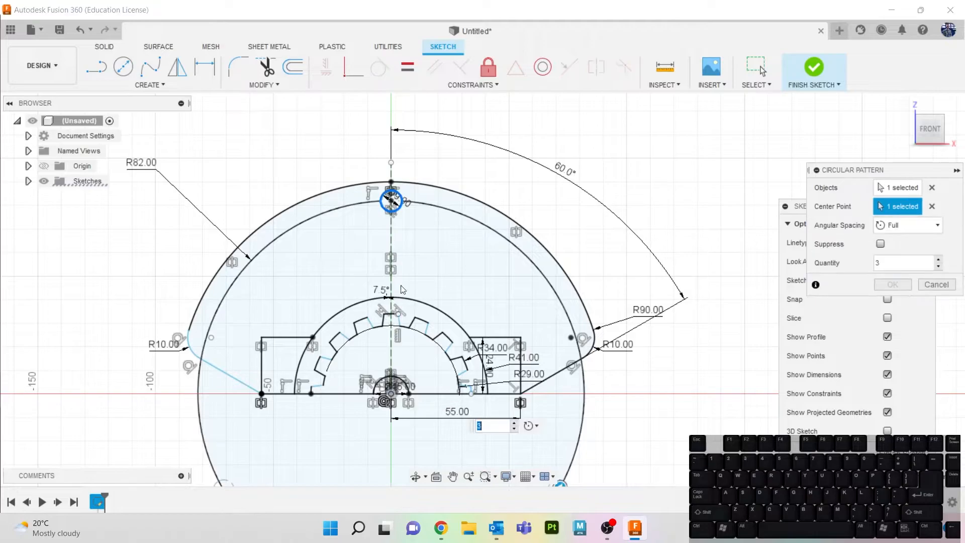
click(937, 258)
click(937, 259)
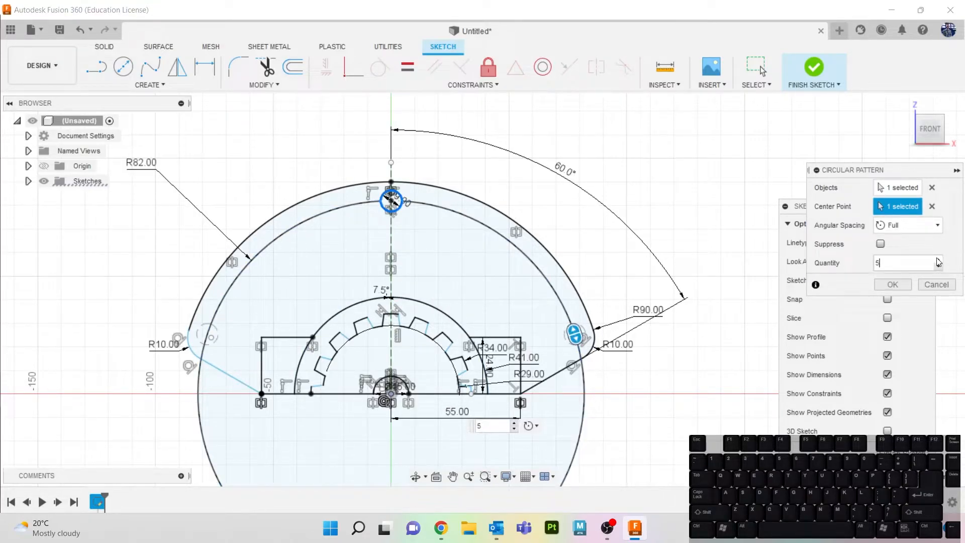
- Suppress the two pattern instances below the horizontal axis and create the circular pattern
scroll(626, 399, down, 4)
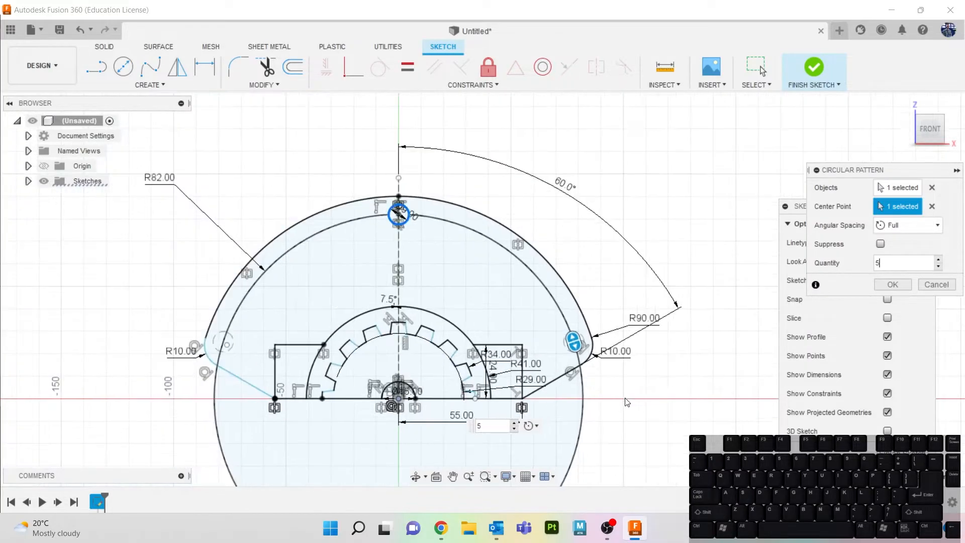
middle_drag(627, 414, 607, 289)
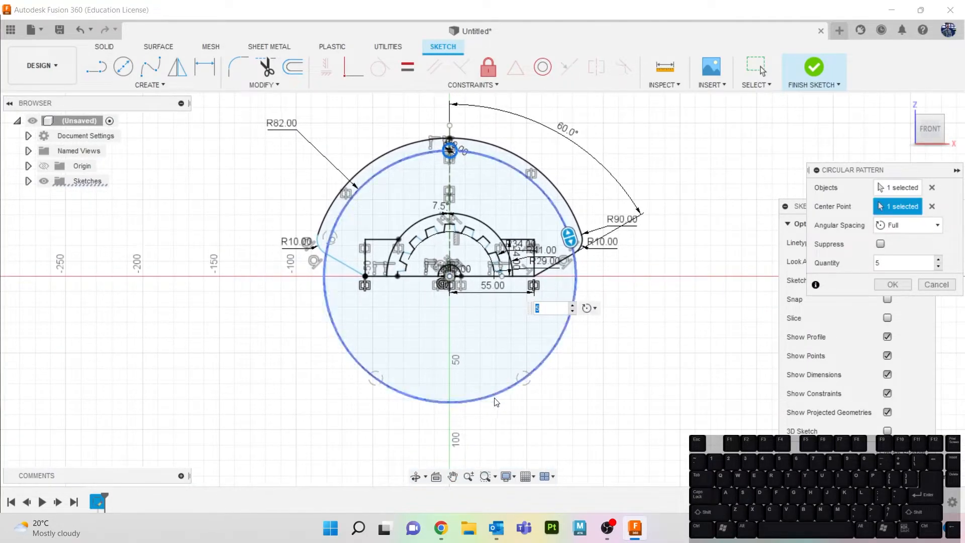
click(880, 244)
click(529, 384)
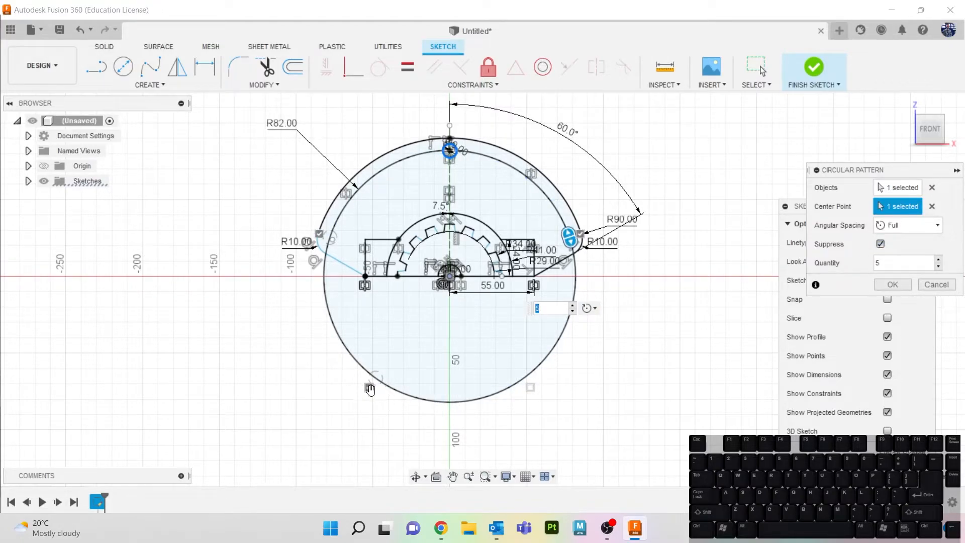
click(370, 388)
click(901, 284)
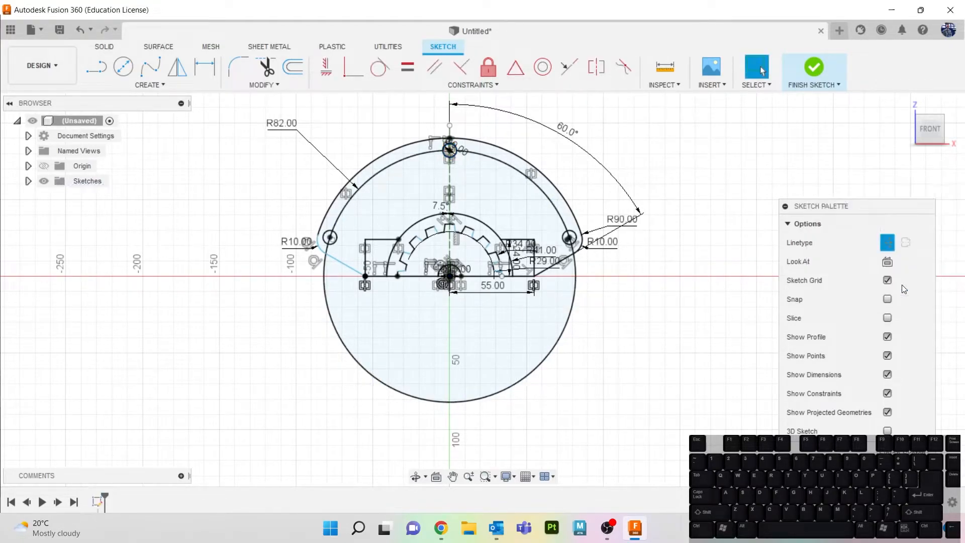
- Trim the part of the 82 mm radius circle that lies below the fan outline
scroll(337, 320, down, 2)
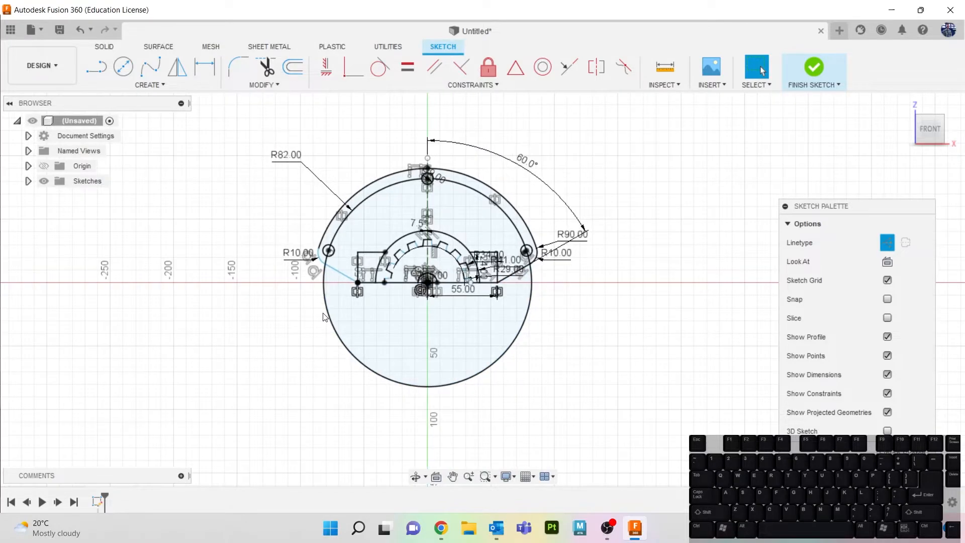
scroll(325, 316, up, 2)
key(t)
click(327, 297)
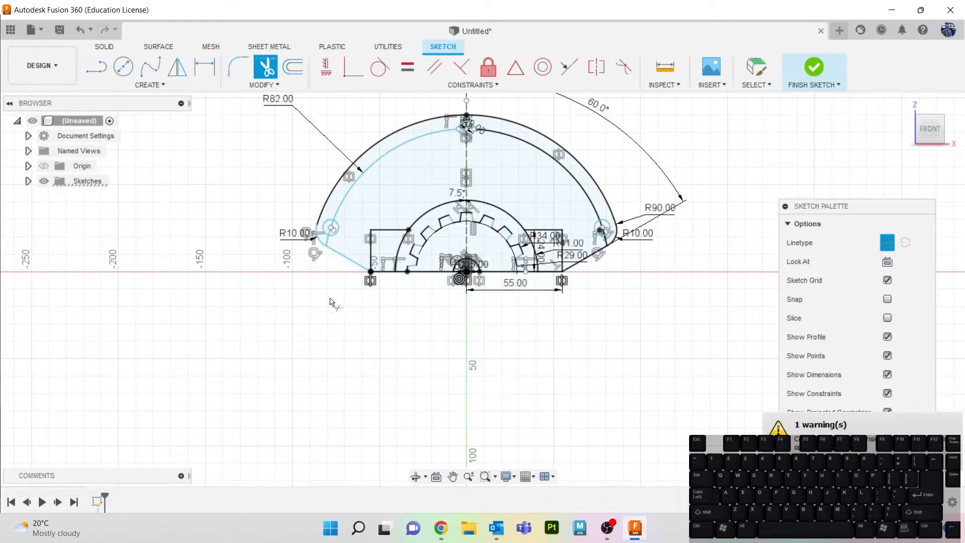
scroll(423, 275, down, 2)
scroll(424, 275, up, 3)
middle_drag(465, 344, 428, 389)
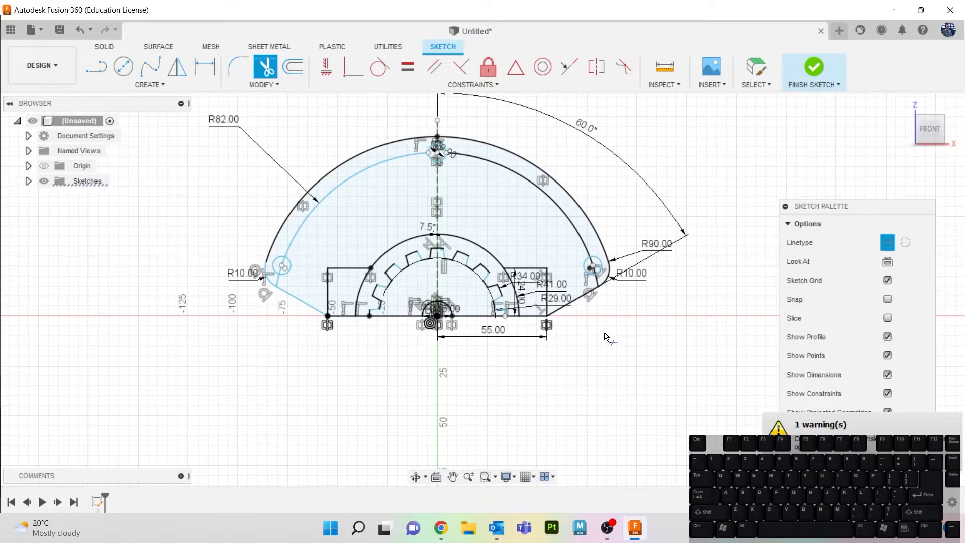
middle_drag(572, 386, 568, 393)
key(Escape)
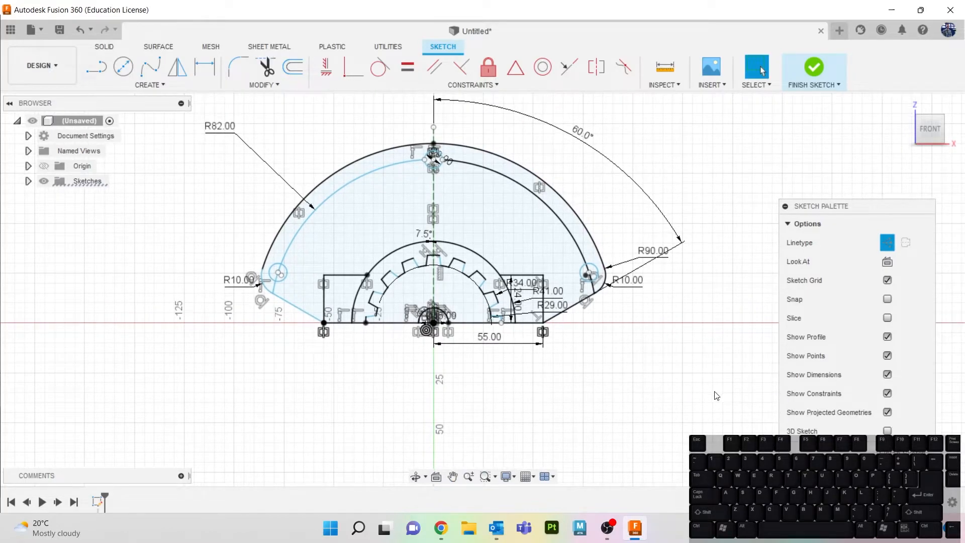
- Hide the sketch's dimensions and constraints
click(886, 376)
click(886, 395)
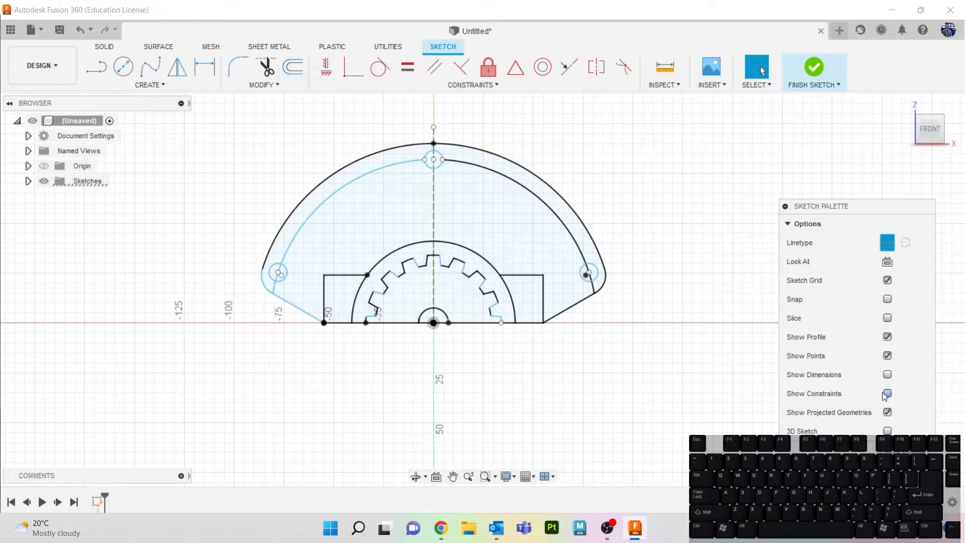
scroll(289, 289, up, 5)
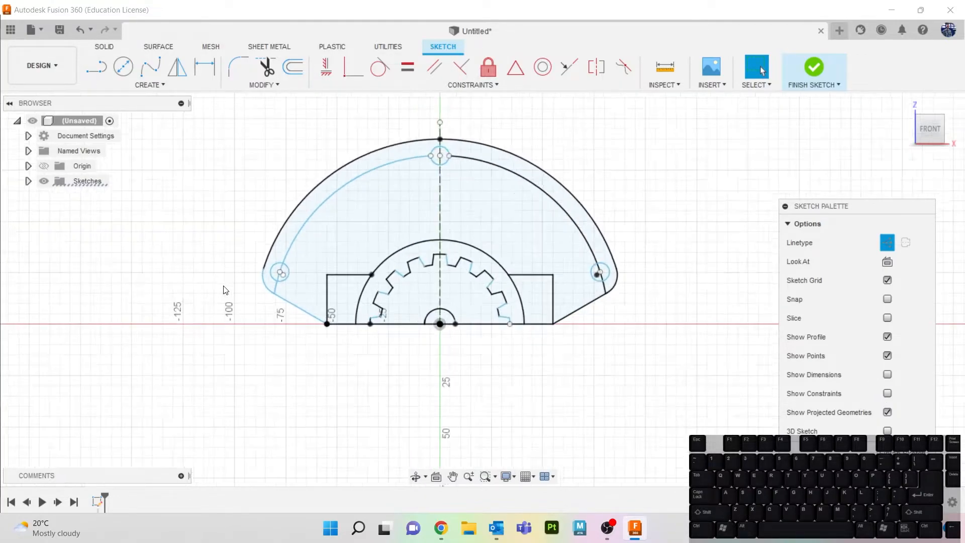
- Trim the 82 mm radius arc ends between the outer 9 mm circles and the fan outline on both sides
key(t)
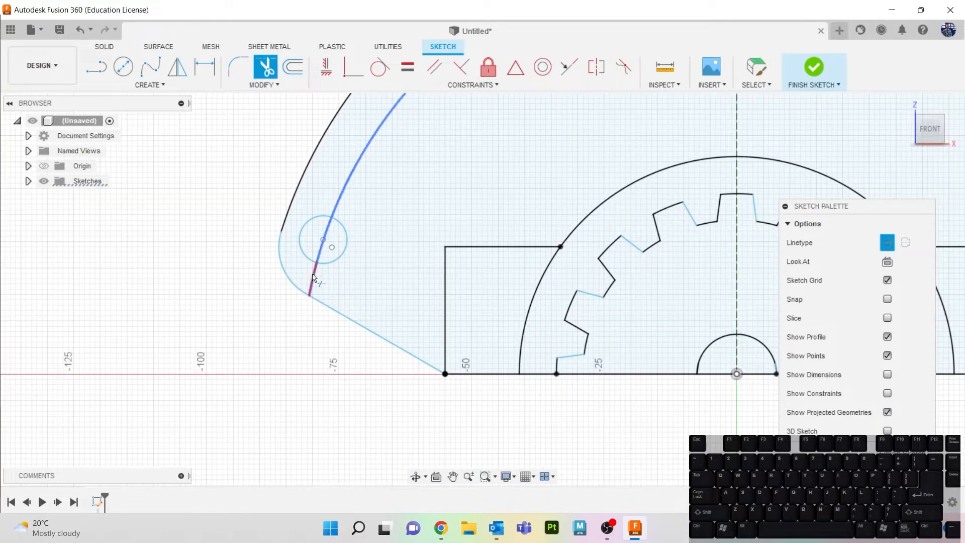
click(314, 277)
scroll(452, 250, down, 5)
scroll(578, 272, up, 5)
click(555, 240)
scroll(514, 260, down, 3)
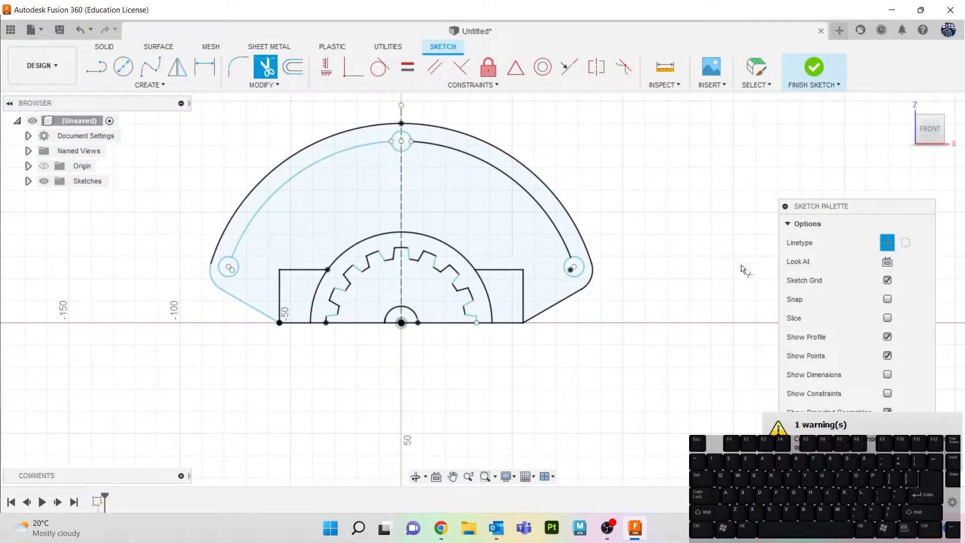
- Show the sketch's dimensions and constraints again and leave the Trim command
click(887, 375)
click(886, 393)
key(Escape)
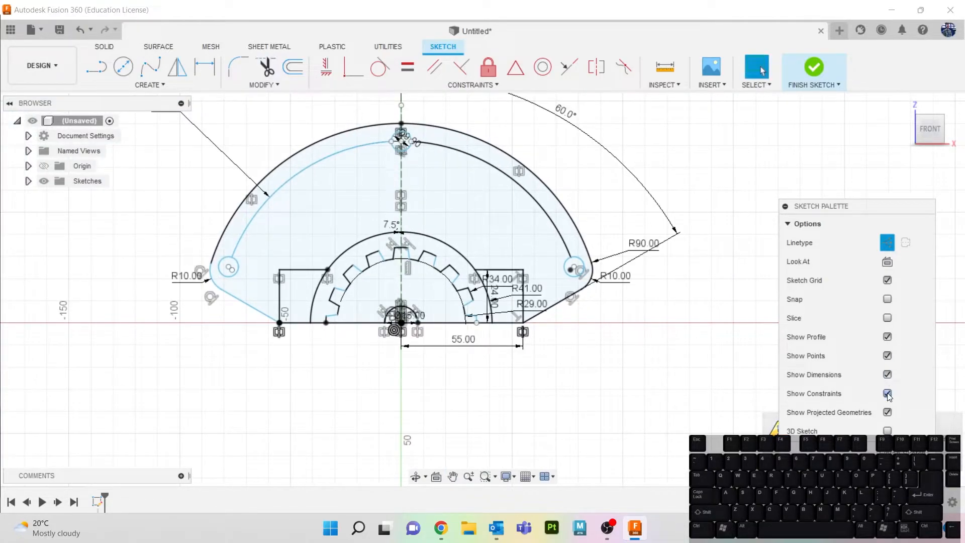
- Examine the exercise 997 drawing in Chrome for the fan windows and central rib dimensions, and return to the Fusion 360 sketch
scroll(345, 286, up, 2)
scroll(345, 284, down, 3)
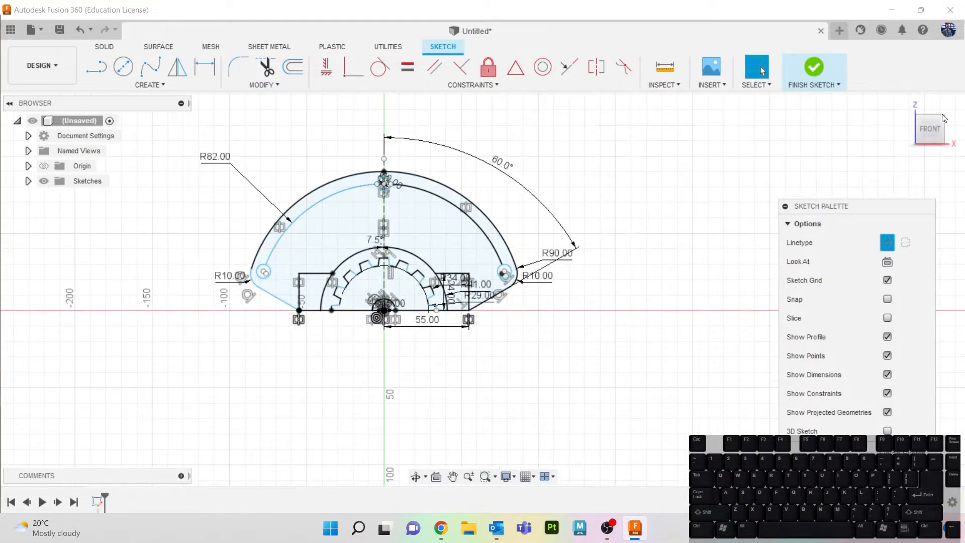
drag(964, 141, 536, 128)
double_click(536, 128)
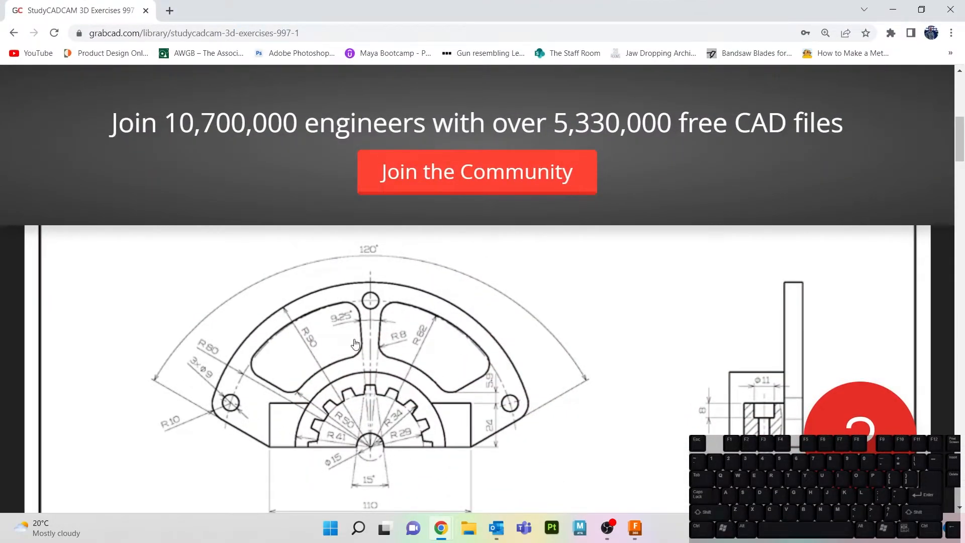
mouse_move(409, 5)
mouse_down()
mouse_move(528, 38)
mouse_move(964, 89)
mouse_up()
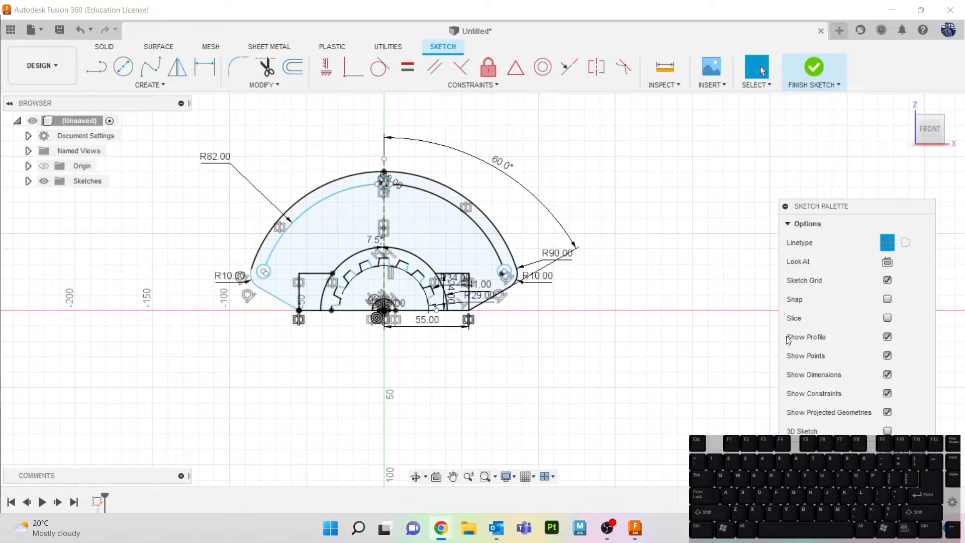
- Draw a construction line about 31 mm long from the top gear tooth's left tip corner, leaning up and left of the centreline
click(378, 213)
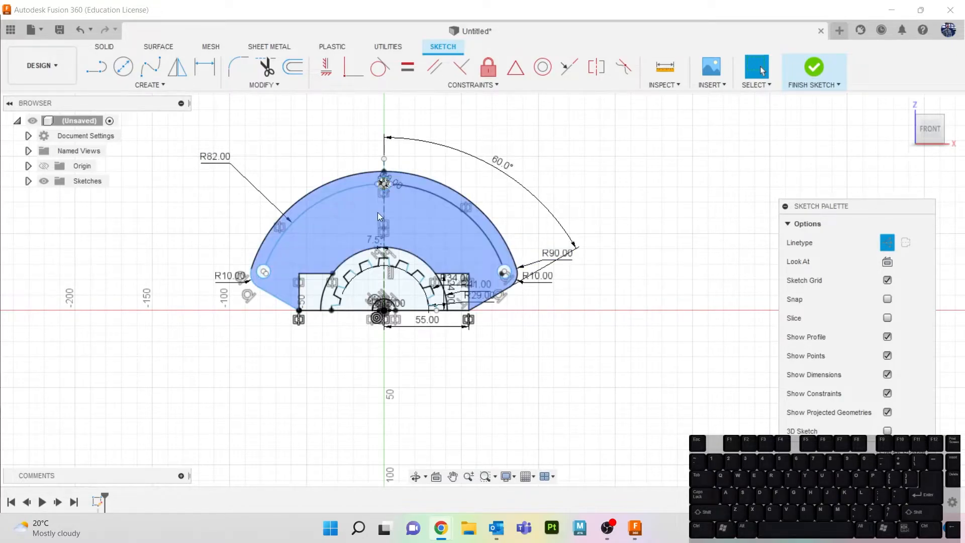
scroll(377, 215, up, 2)
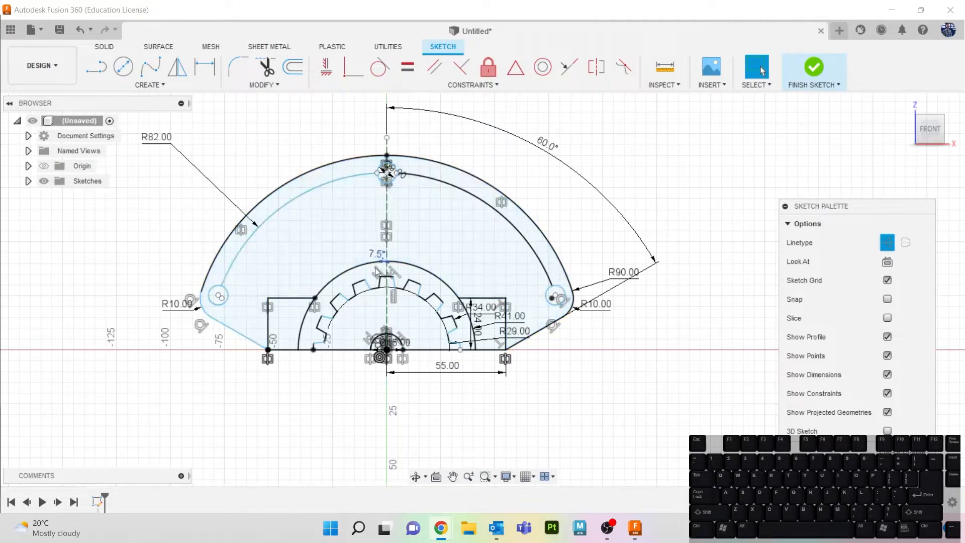
scroll(366, 220, up, 2)
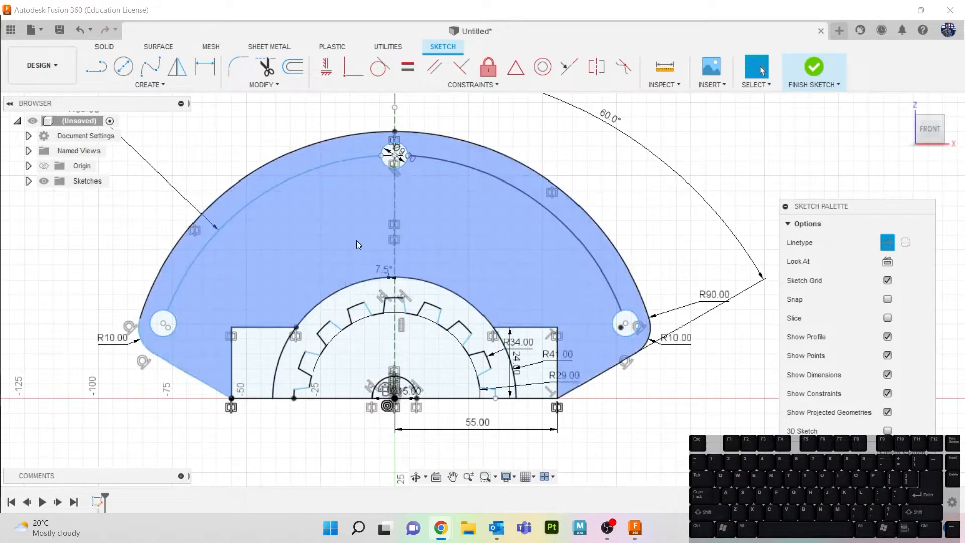
scroll(386, 223, up, 1)
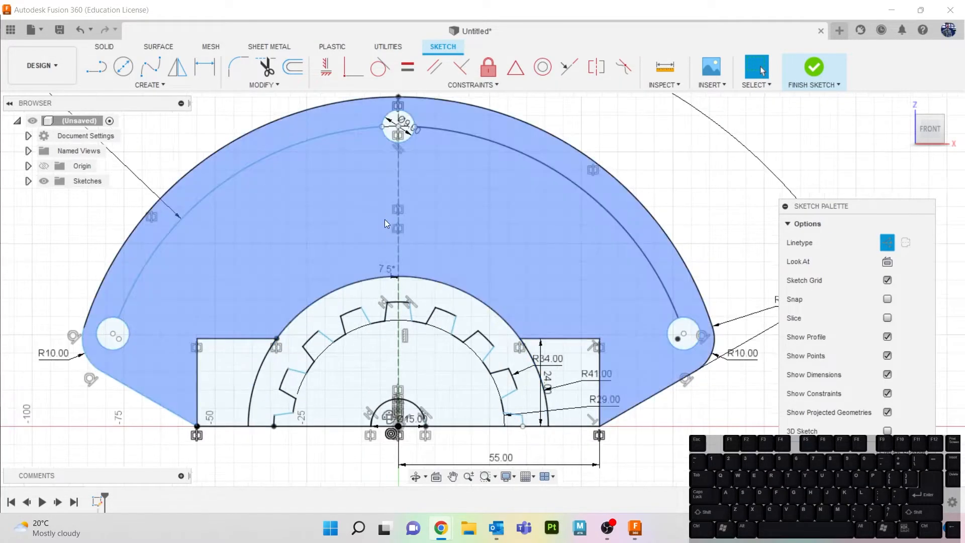
key(l)
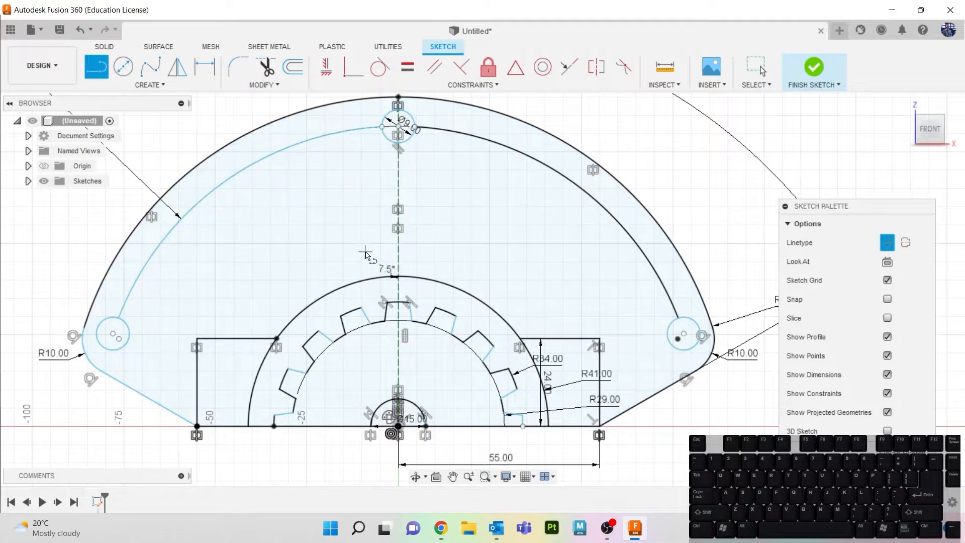
click(385, 302)
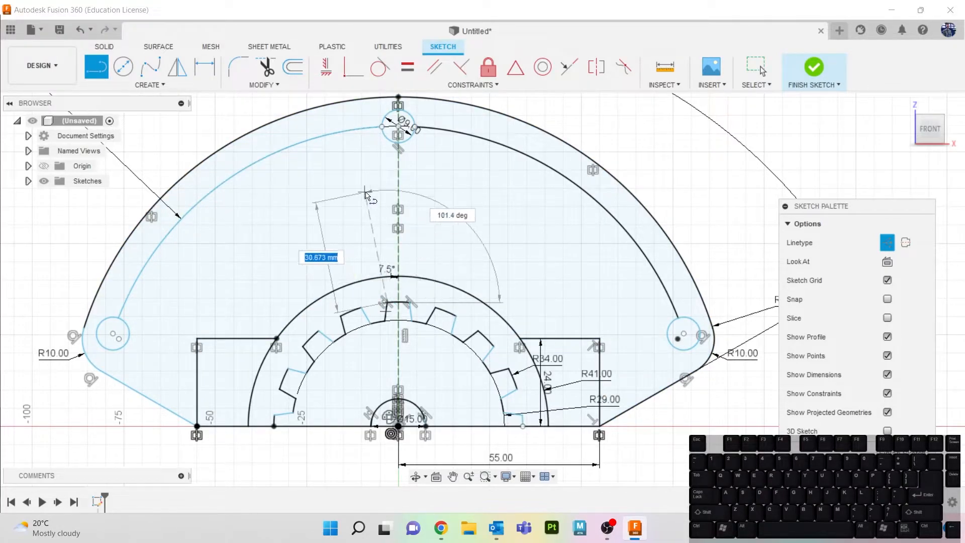
click(364, 189)
key(Escape)
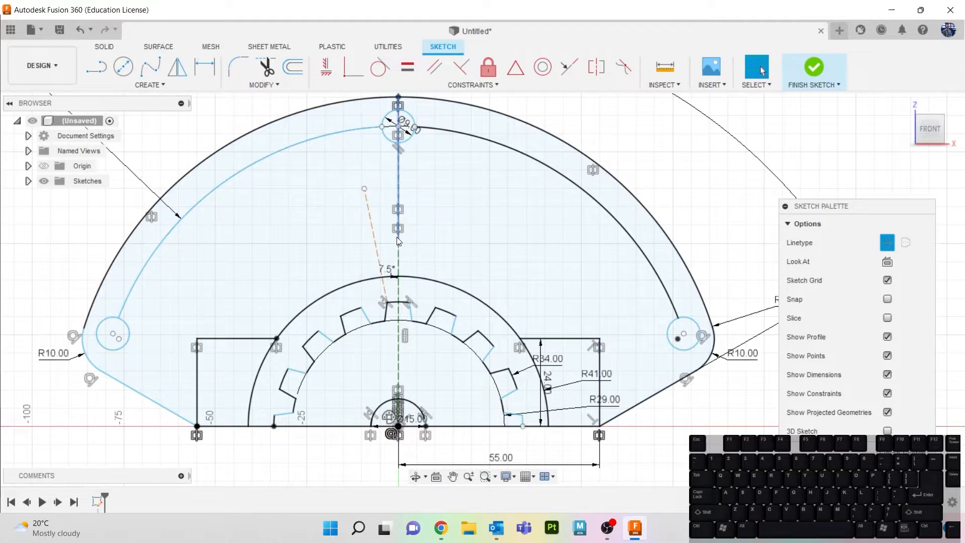
- Draw a second construction line from the top gear tooth's right tip corner, leaning up and right of the centreline
key(l)
click(409, 303)
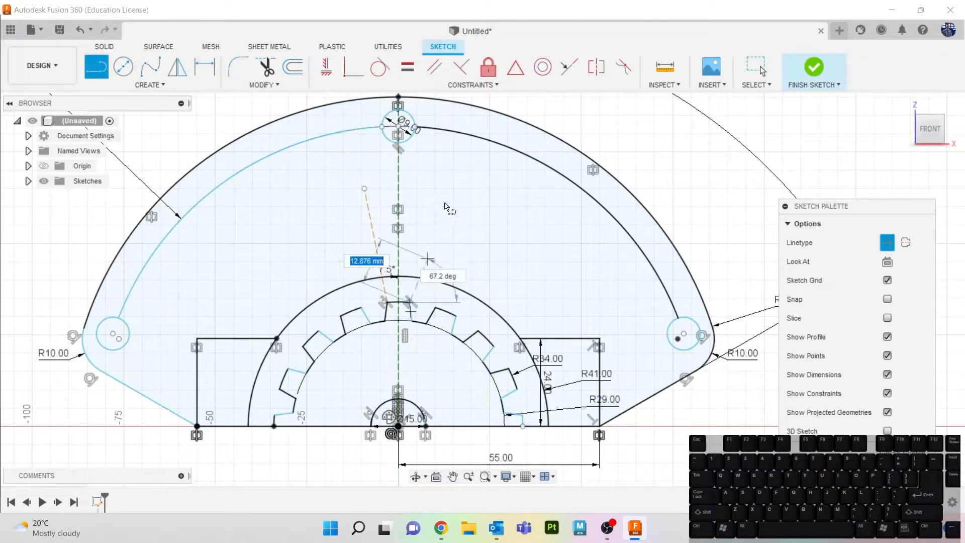
click(434, 191)
key(Escape)
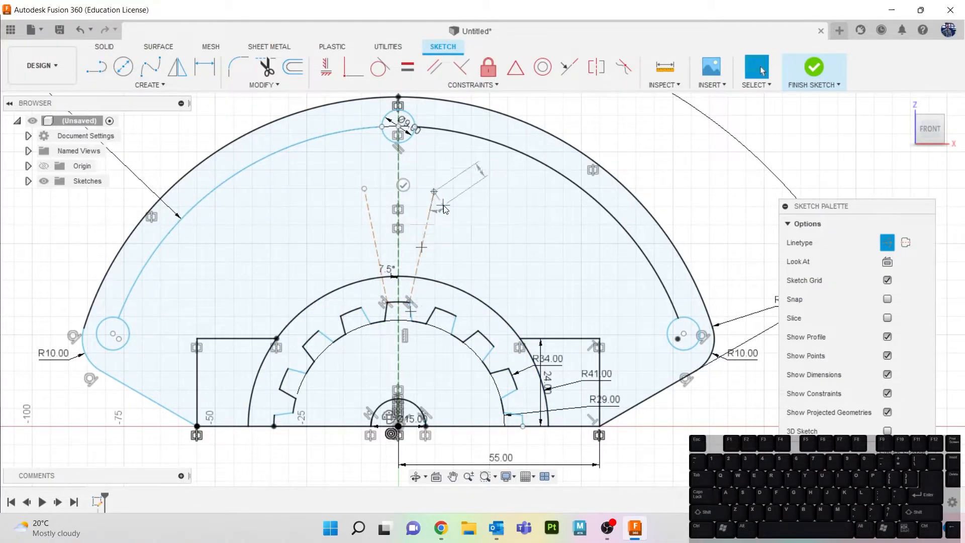
key(d)
click(372, 227)
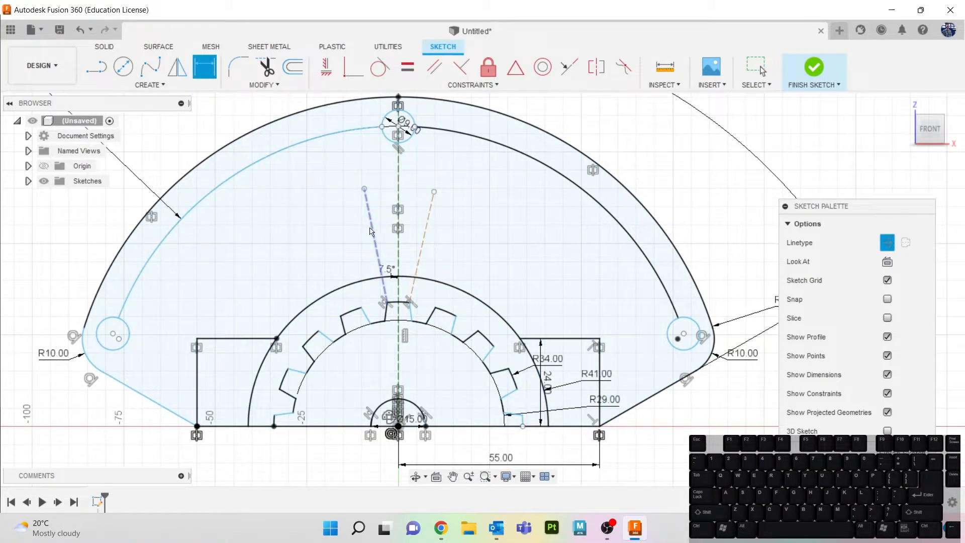
click(423, 227)
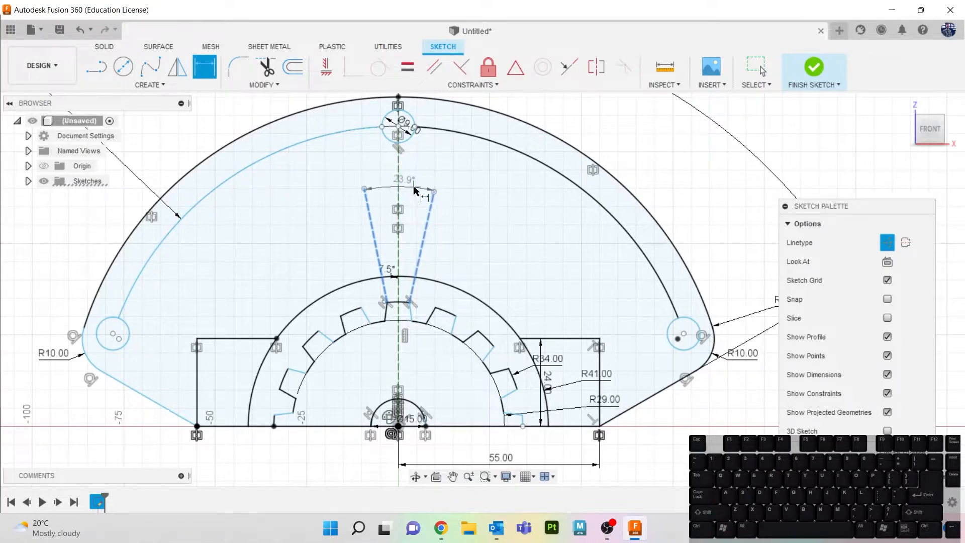
click(413, 194)
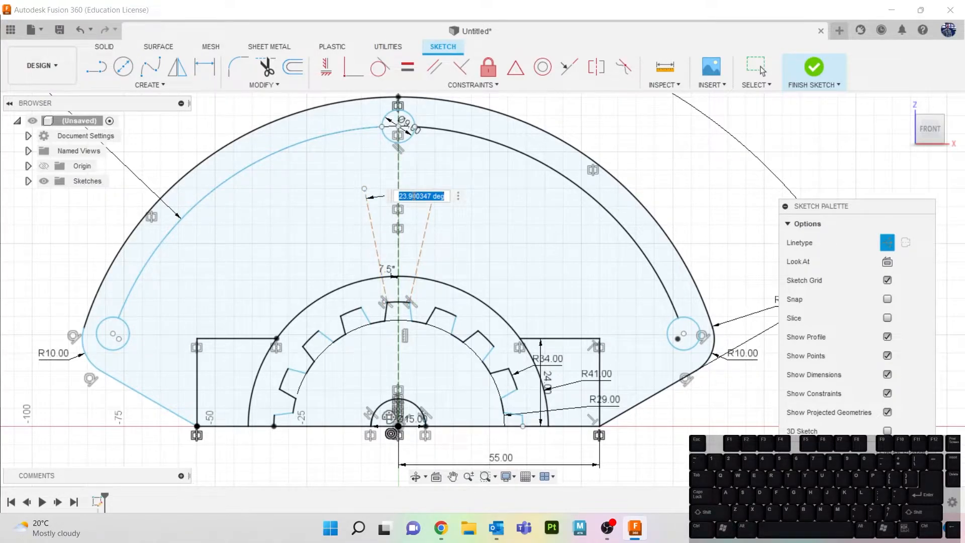
text(9.2)
key(Return)
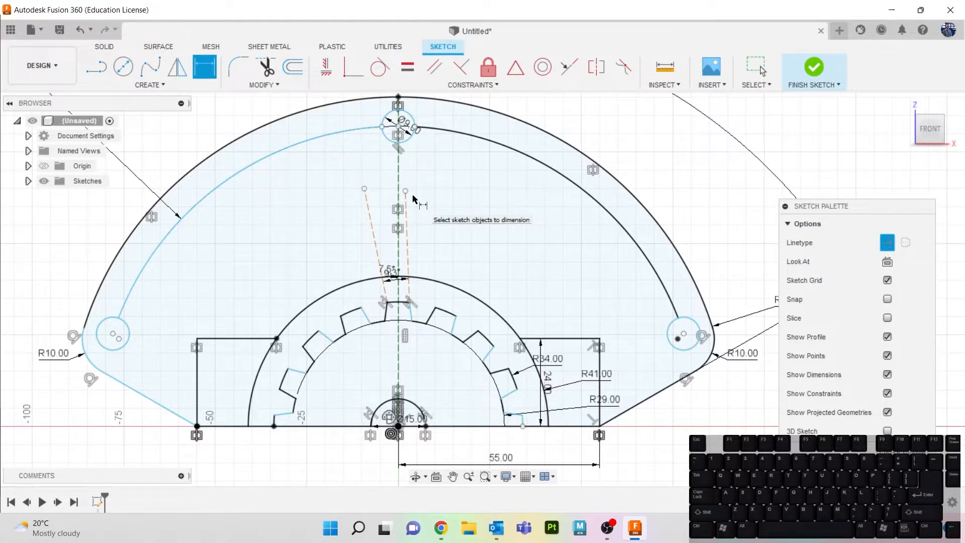
key(Escape)
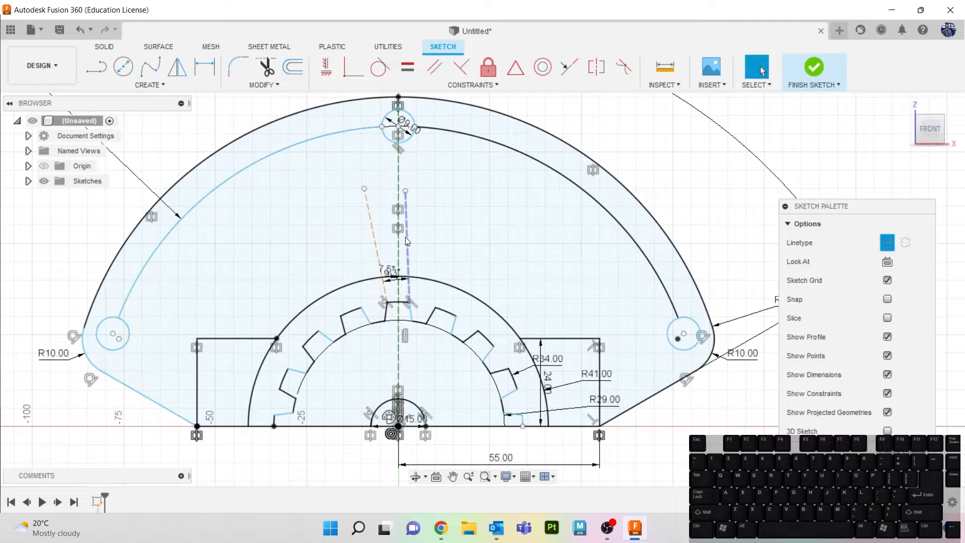
click(406, 237)
key(Delete)
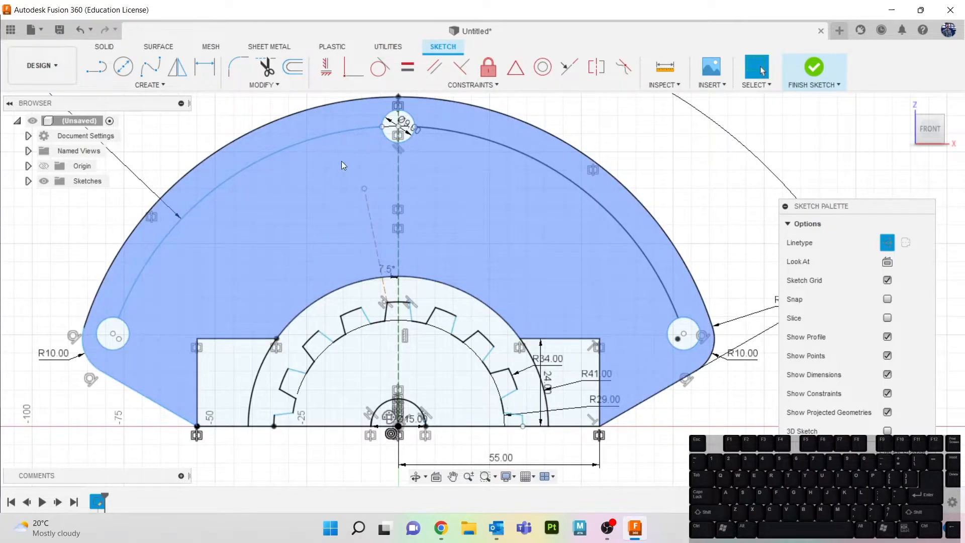
- Dimension the angle between the slanted construction line and the vertical centreline as 9.25/2 degrees
key(d)
click(371, 211)
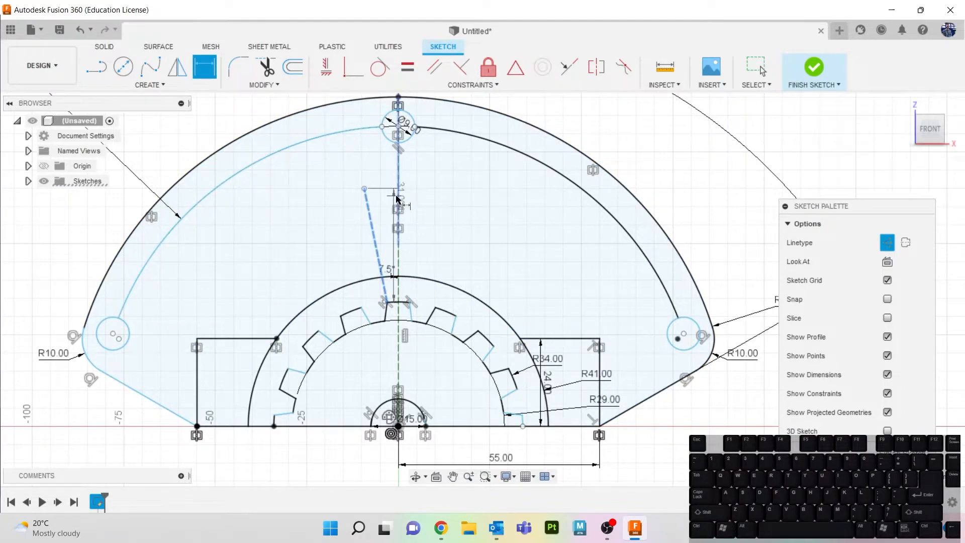
click(397, 196)
click(395, 181)
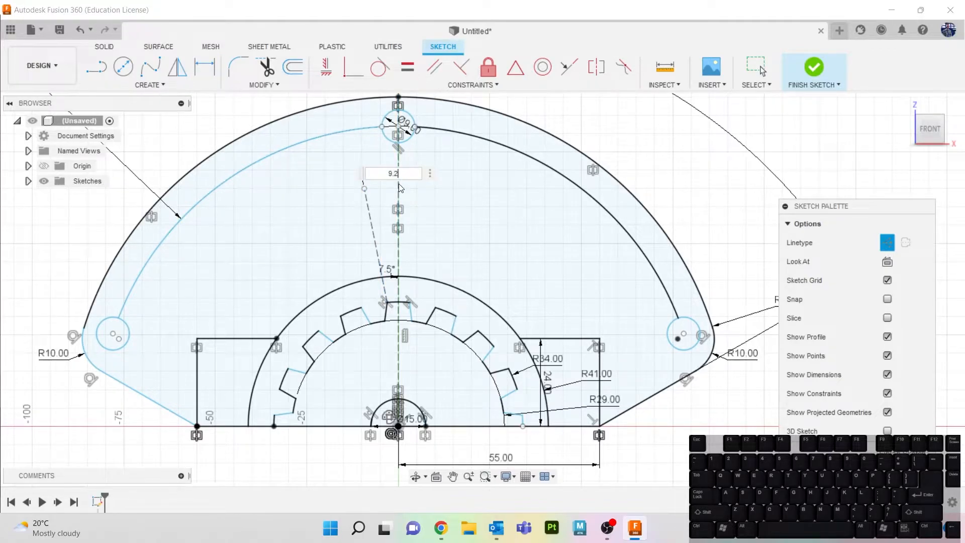
text(9.25/2)
key(Return)
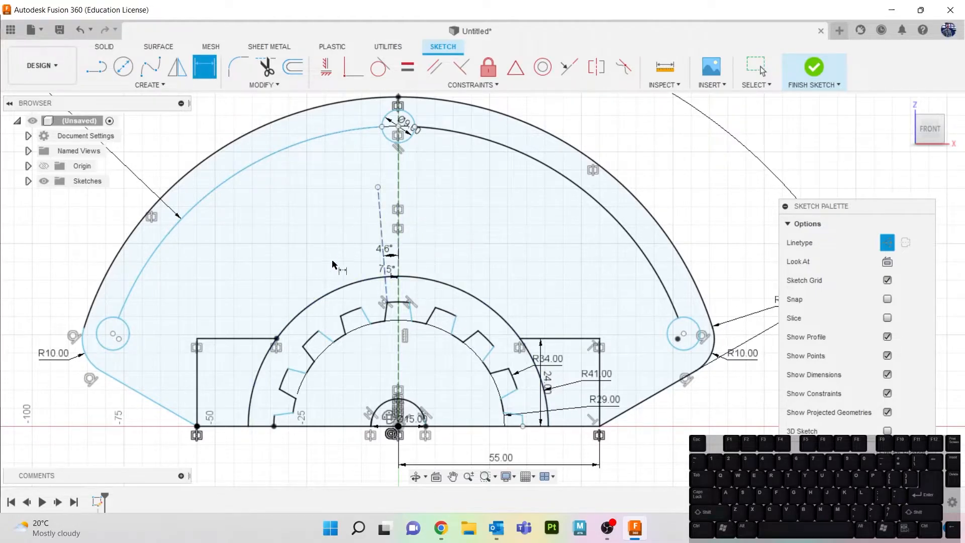
key(Escape)
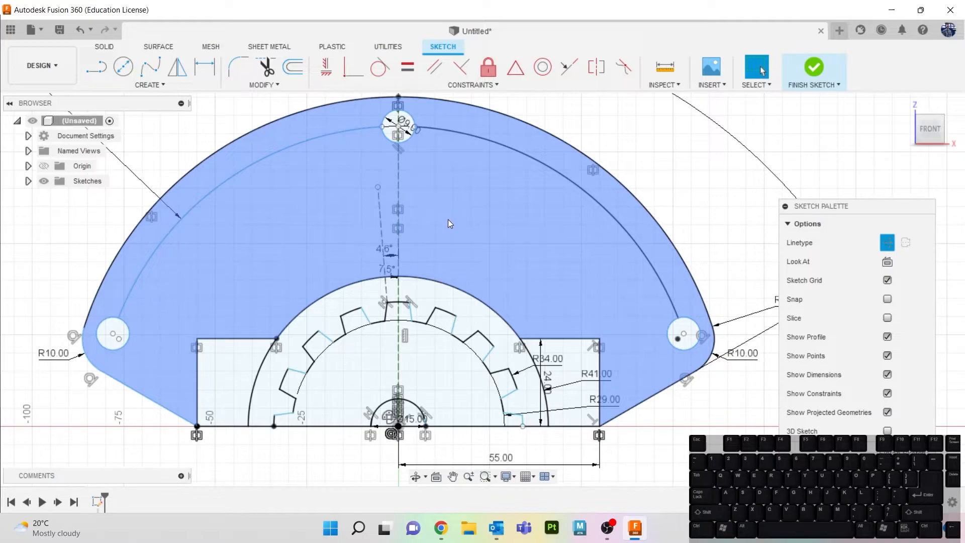
- Draw a normal-linetype circle about 109 mm in diameter, centred on the sketch origin
key(c)
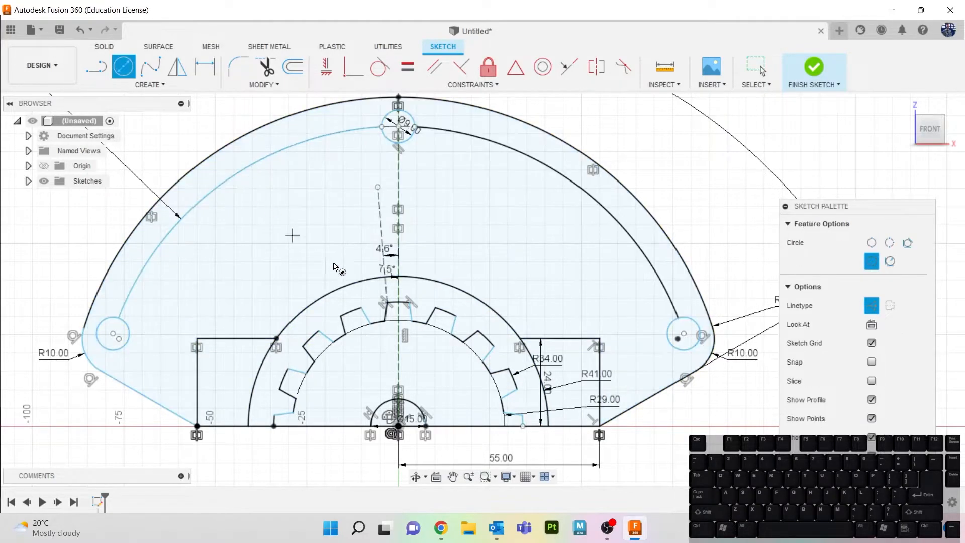
click(398, 426)
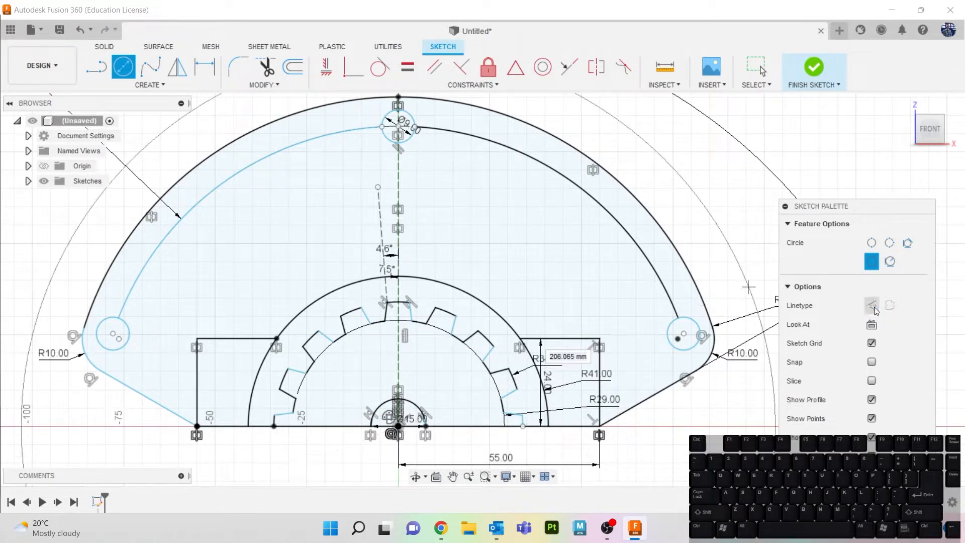
click(545, 294)
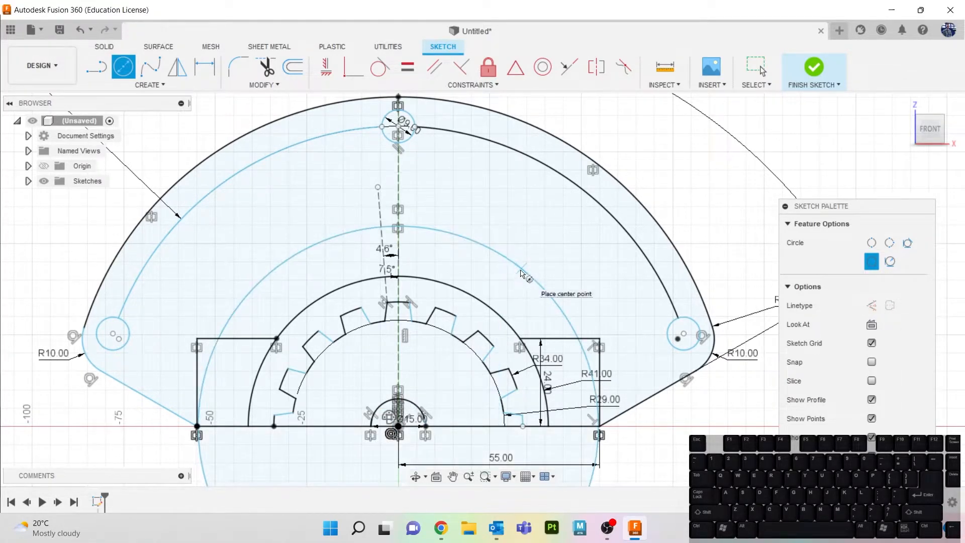
- Dimension the new origin-centred circle by its radius and set it to 50 mm
key(Escape)
key(d)
click(490, 250)
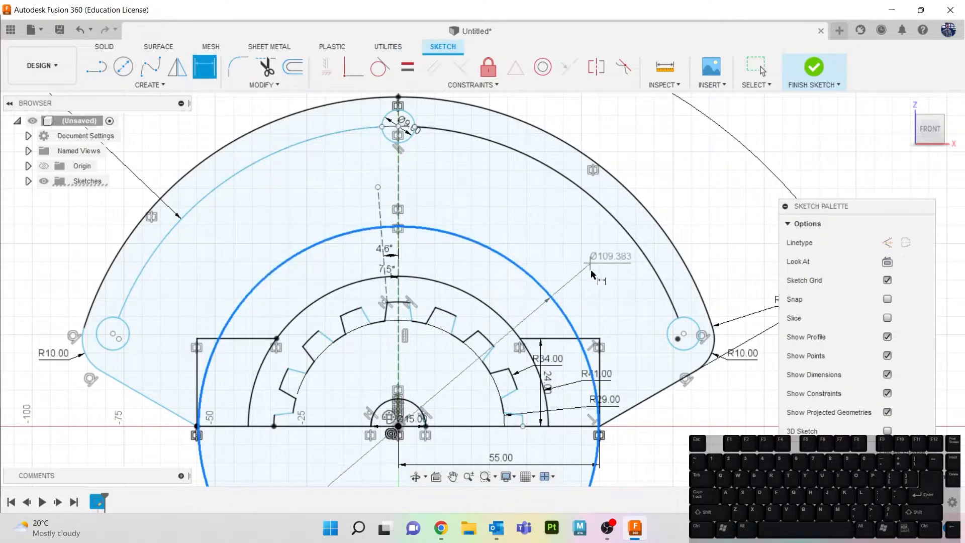
right_click(592, 271)
click(597, 345)
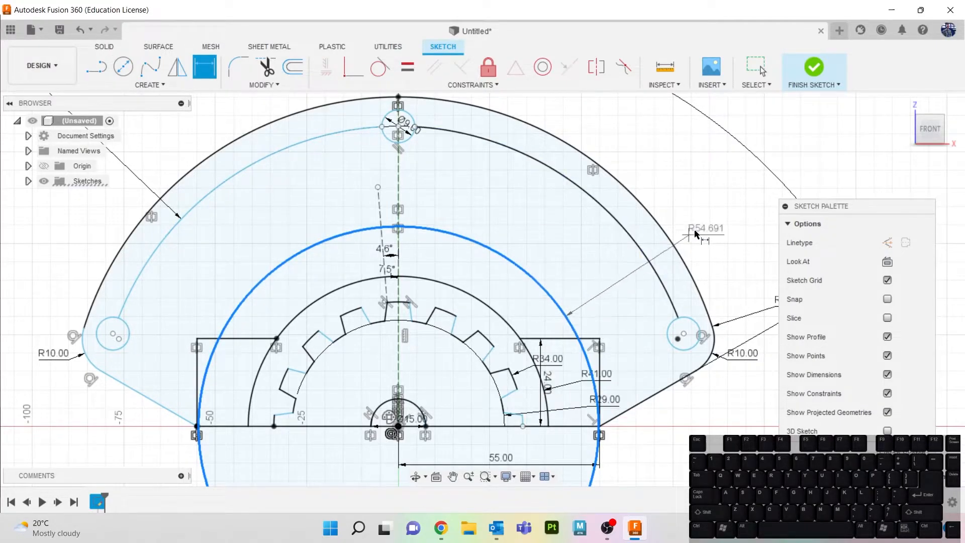
click(708, 223)
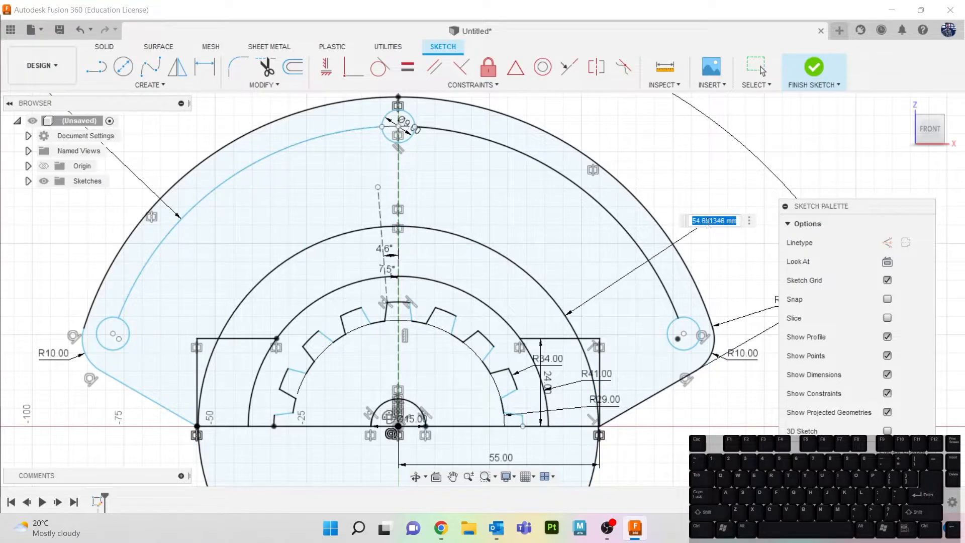
text(50)
key(Return)
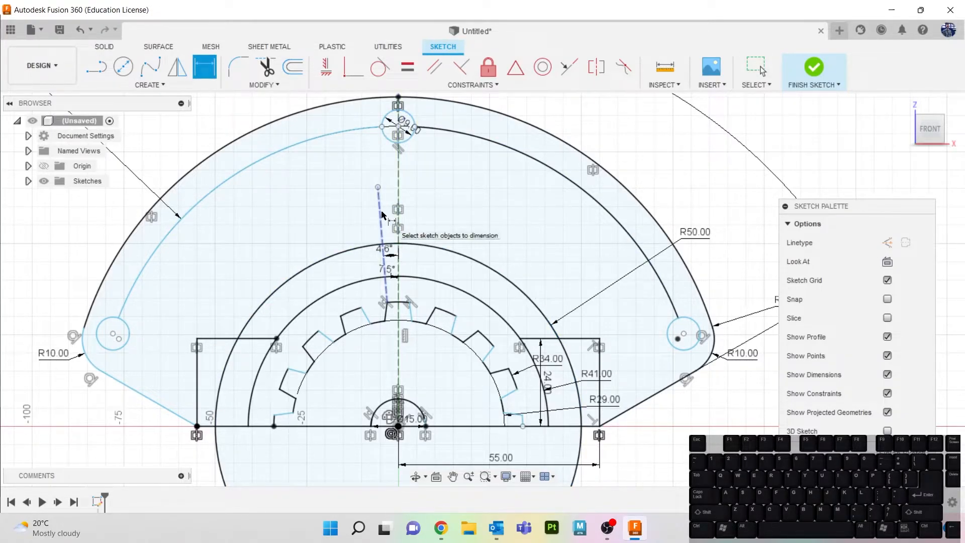
key(Escape)
- Extend the slanted construction line upward to the arc that joins the holes
click(264, 84)
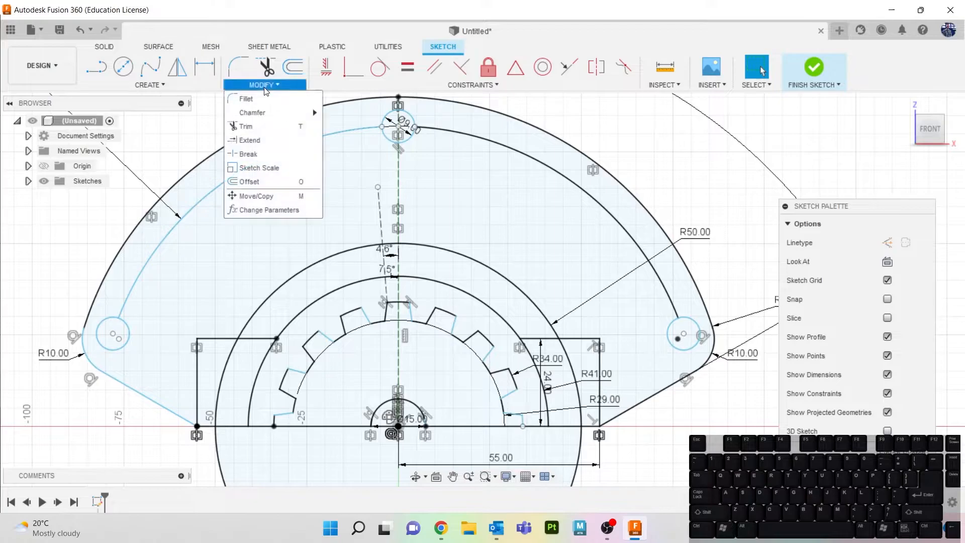
click(280, 141)
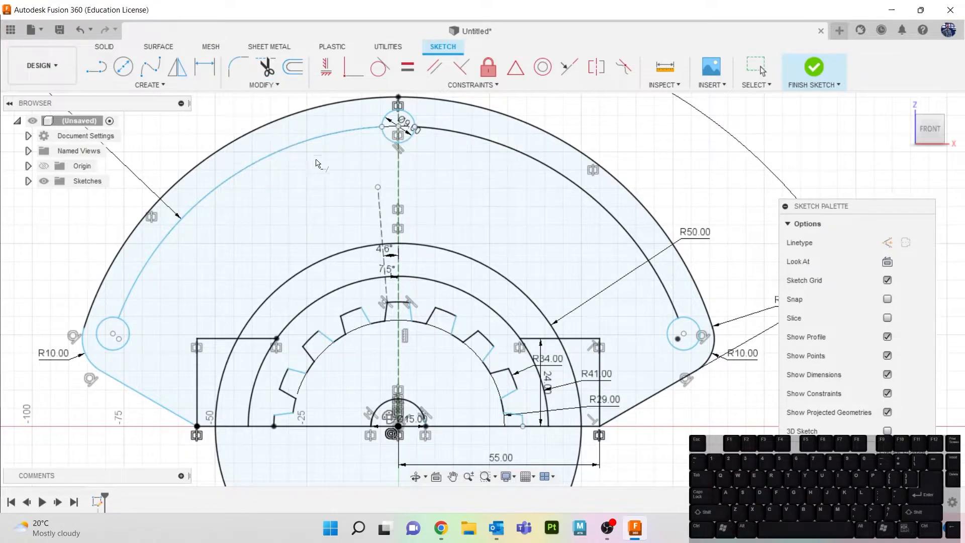
click(384, 219)
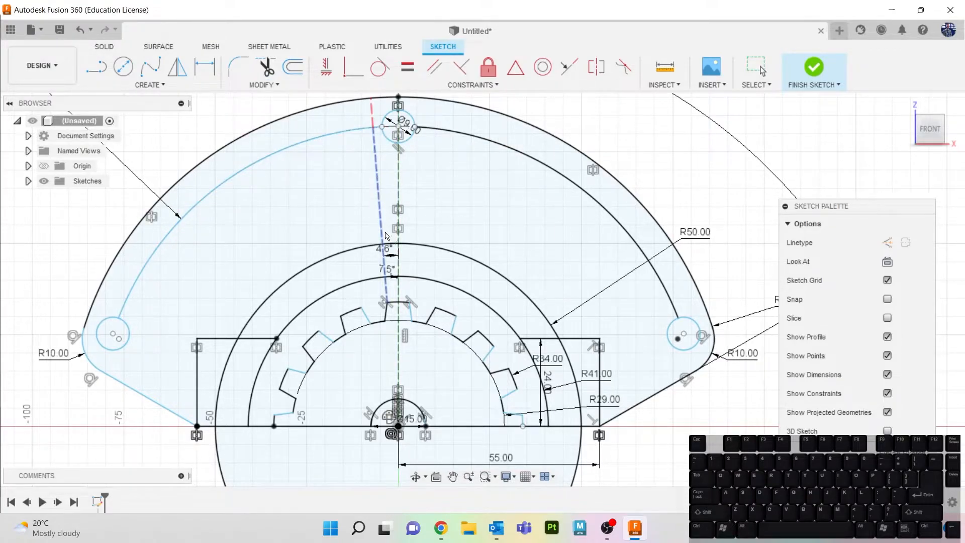
- Trim the part of the slanted construction line inside the R50 circle and convert the remaining line to normal linetype
key(t)
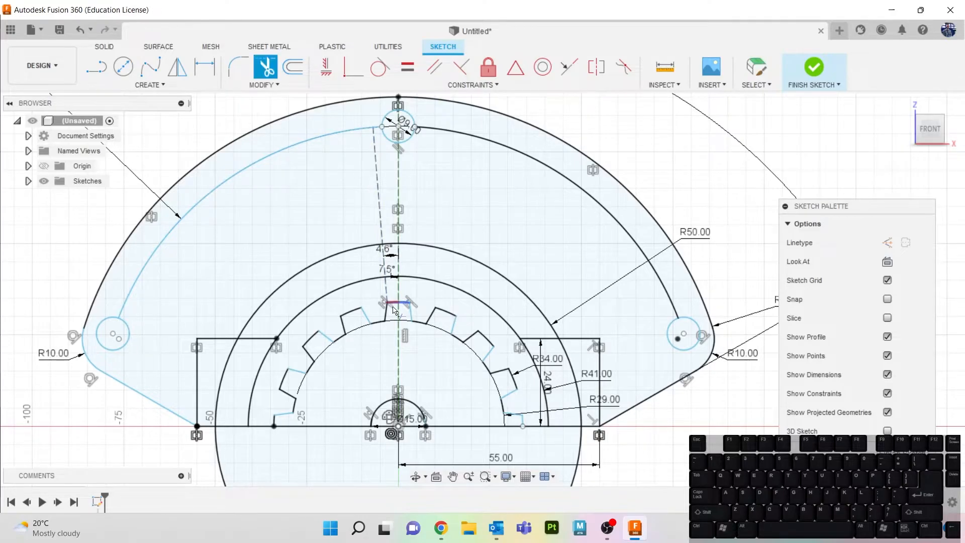
click(382, 261)
key(Escape)
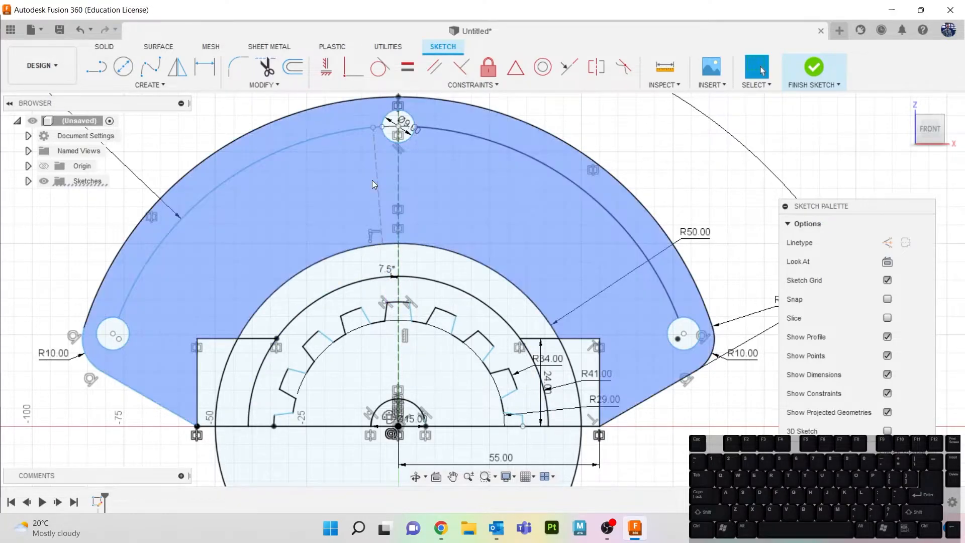
click(377, 182)
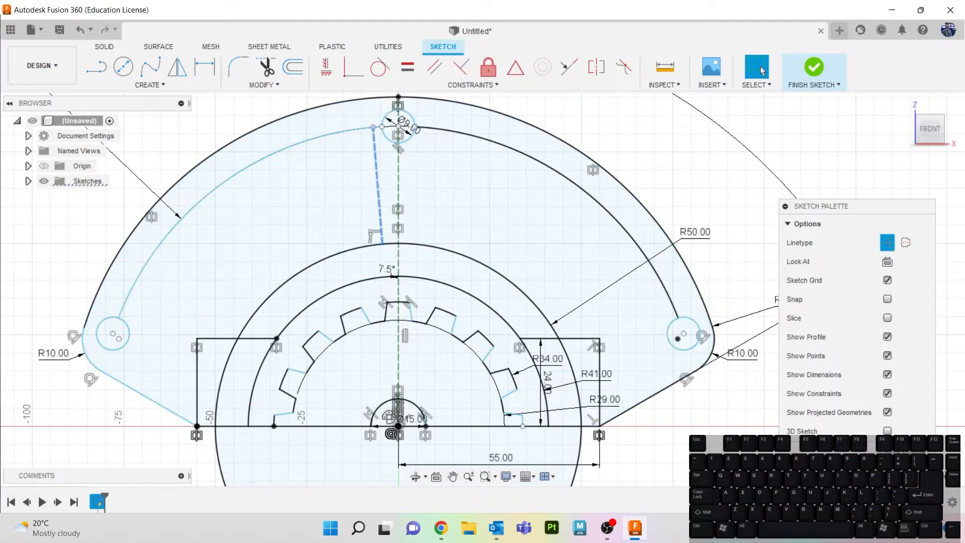
click(886, 243)
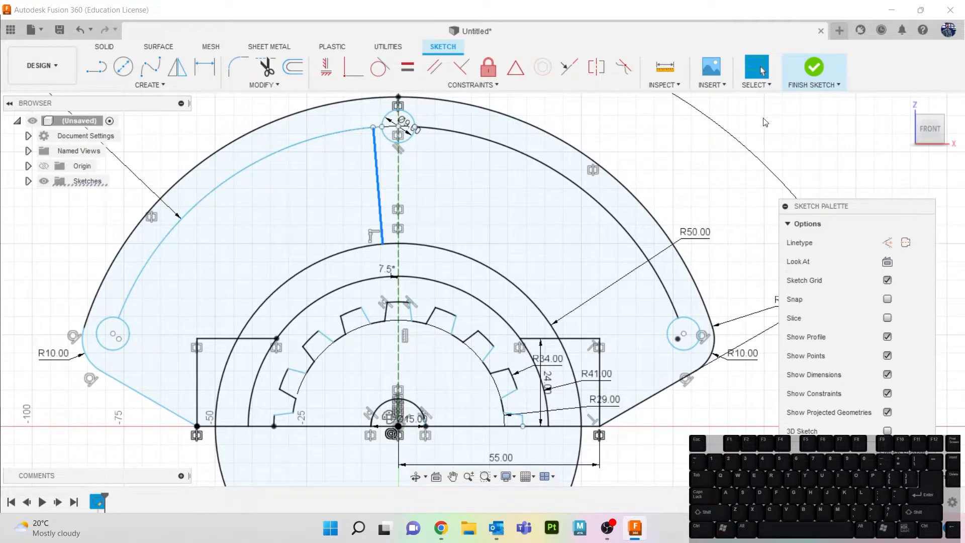
- Fillet the upper corner between the hole-connecting arc and the slanted line with an 8 mm radius
click(238, 67)
click(342, 133)
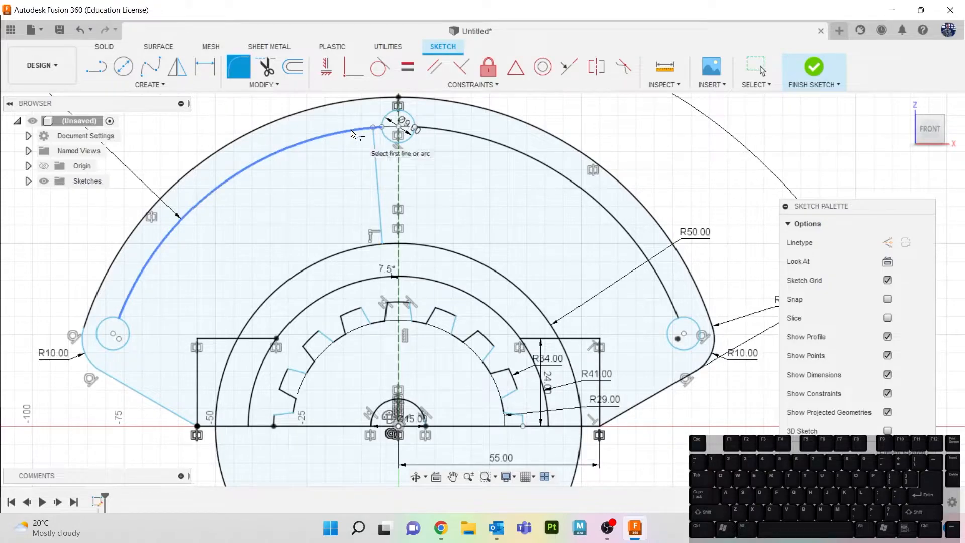
click(376, 155)
text(6)
key(Return)
key(Escape)
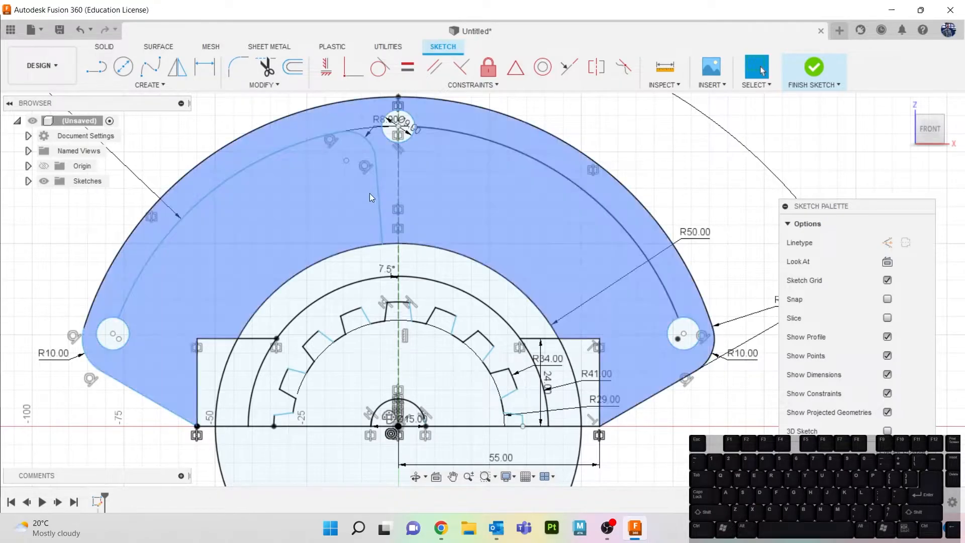
click(238, 67)
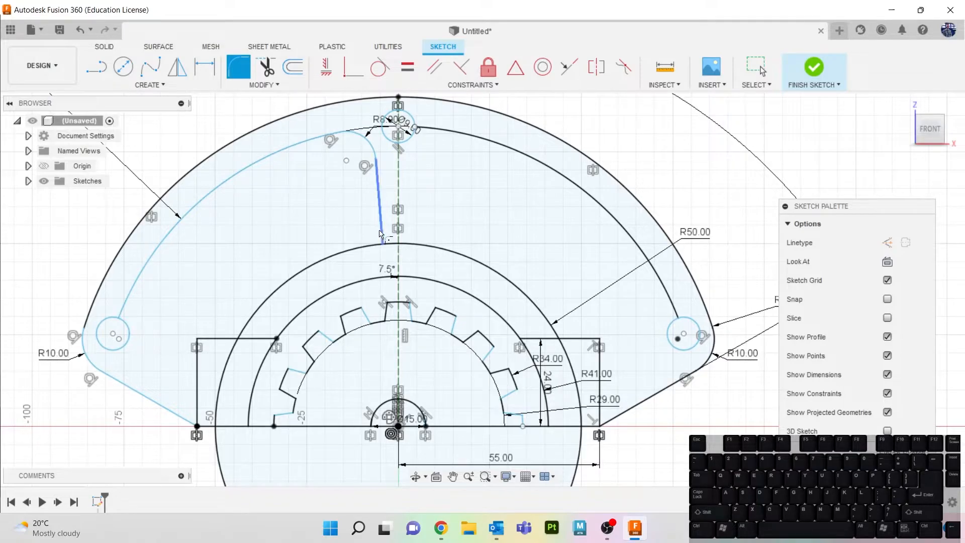
click(380, 233)
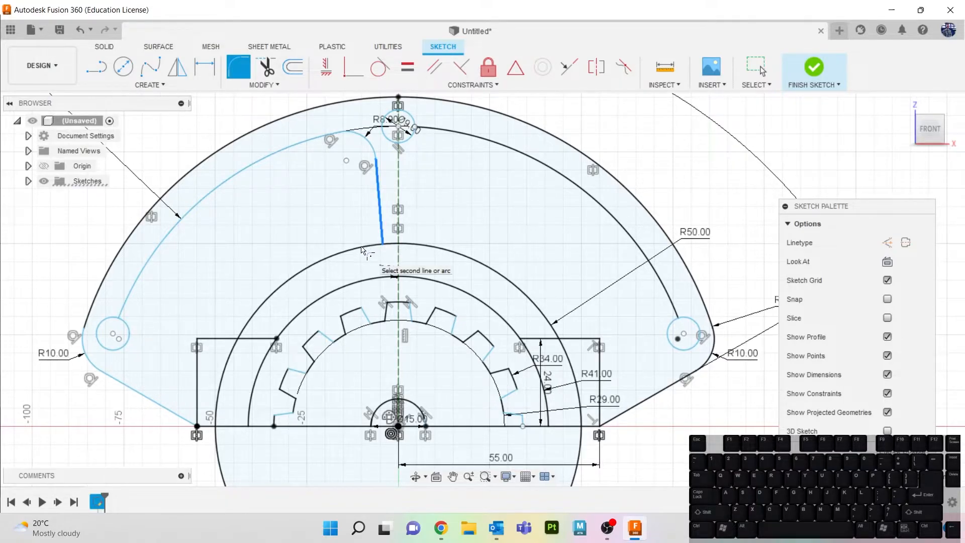
key(Escape)
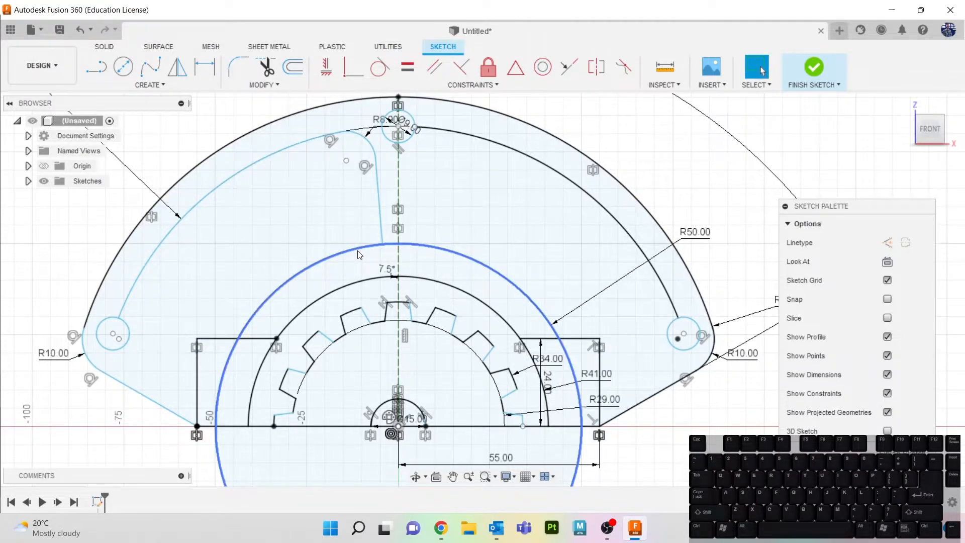
- Trim the R50 circle's half below the baseline and fillet the corner between the R50 arc and the slanted line with an 8 mm radius
key(t)
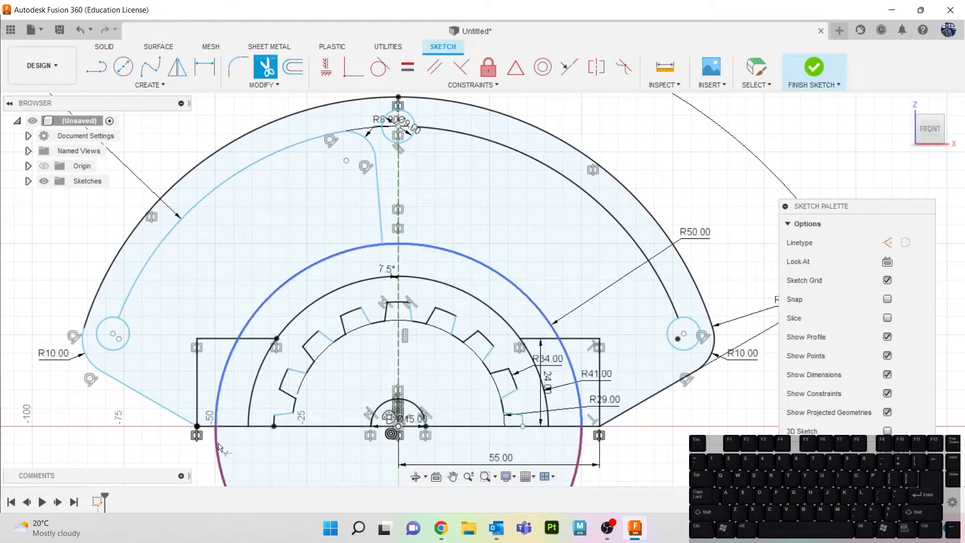
key(Escape)
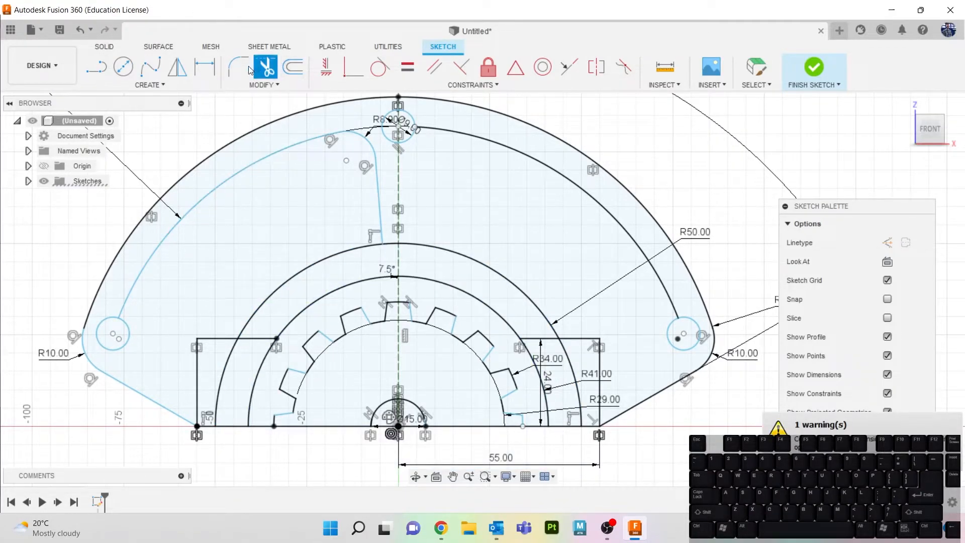
click(361, 247)
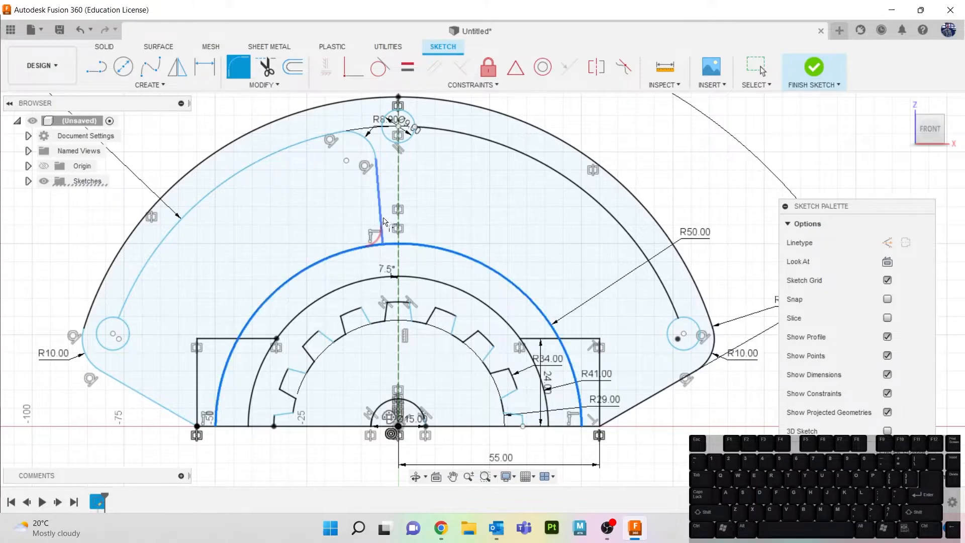
click(381, 219)
text(8)
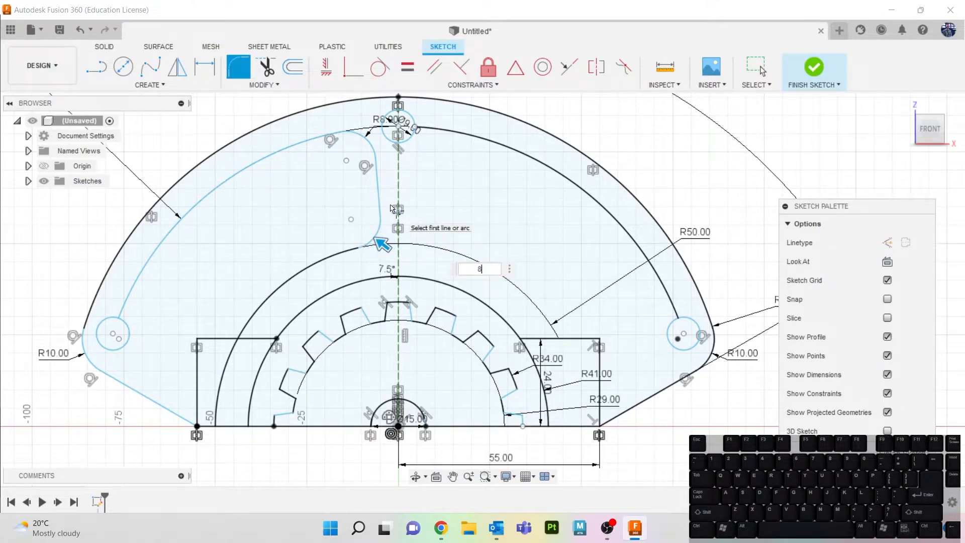
key(Return)
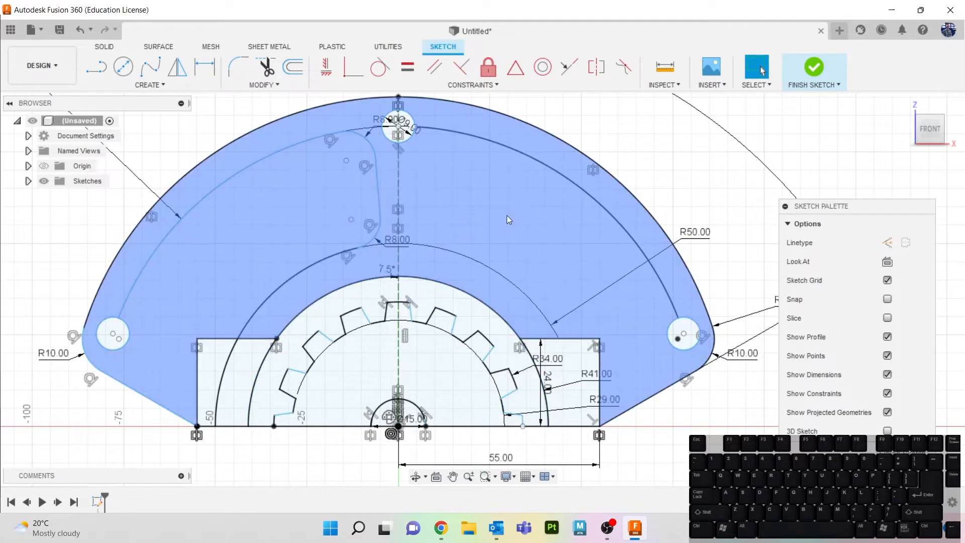
click(593, 280)
key(t)
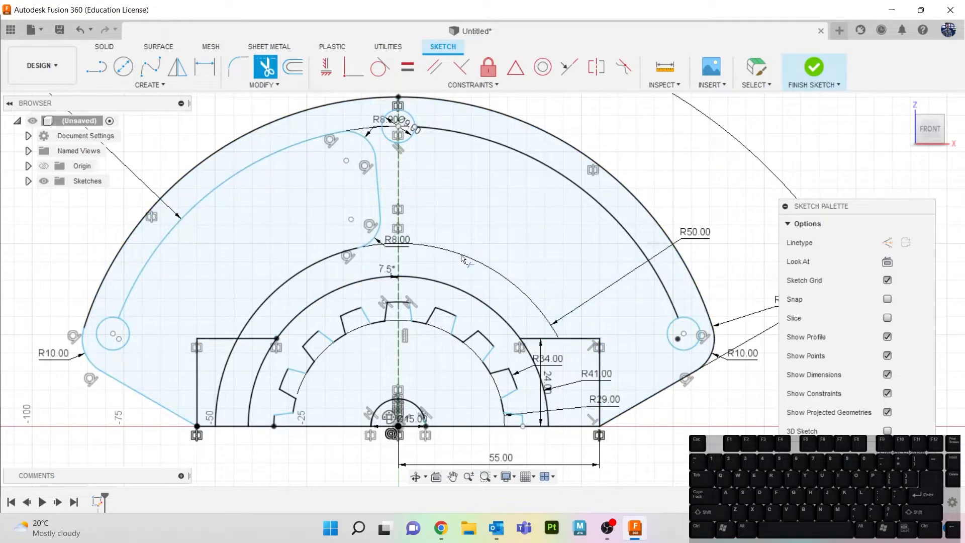
key(Escape)
click(294, 214)
key(Escape)
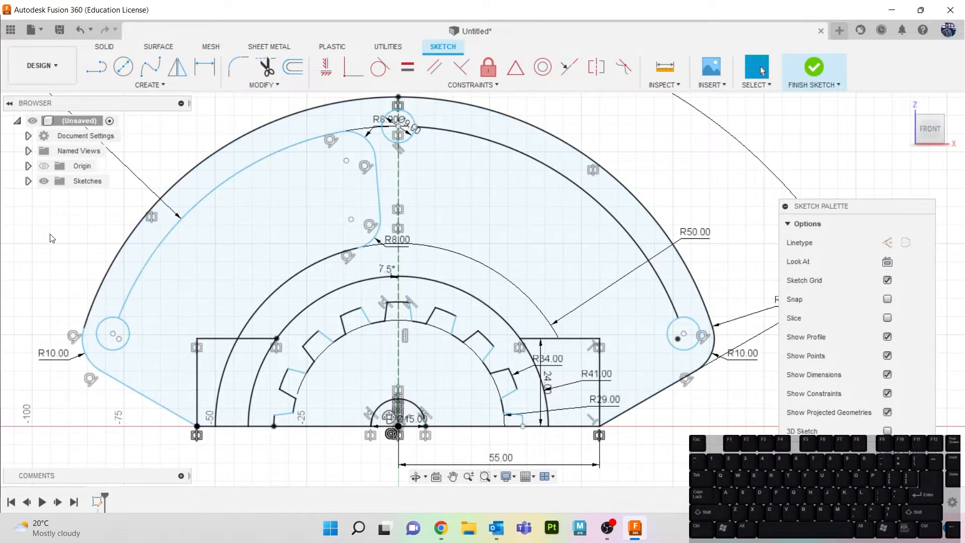
scroll(303, 376, down, 3)
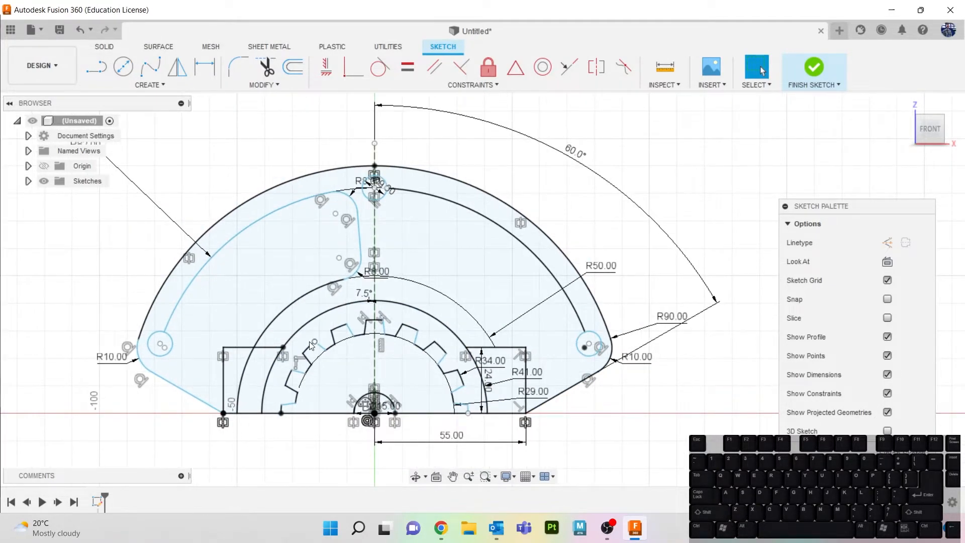
click(297, 254)
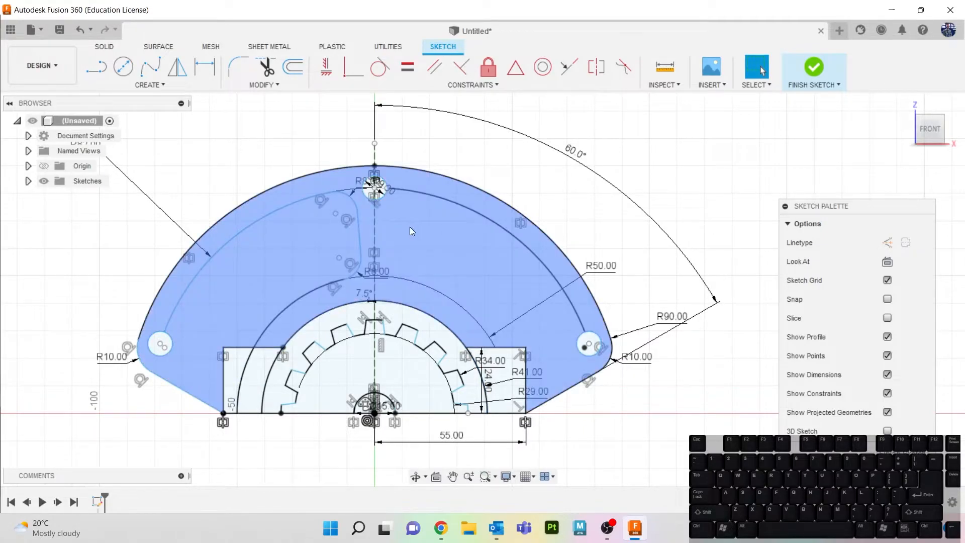
key(Escape)
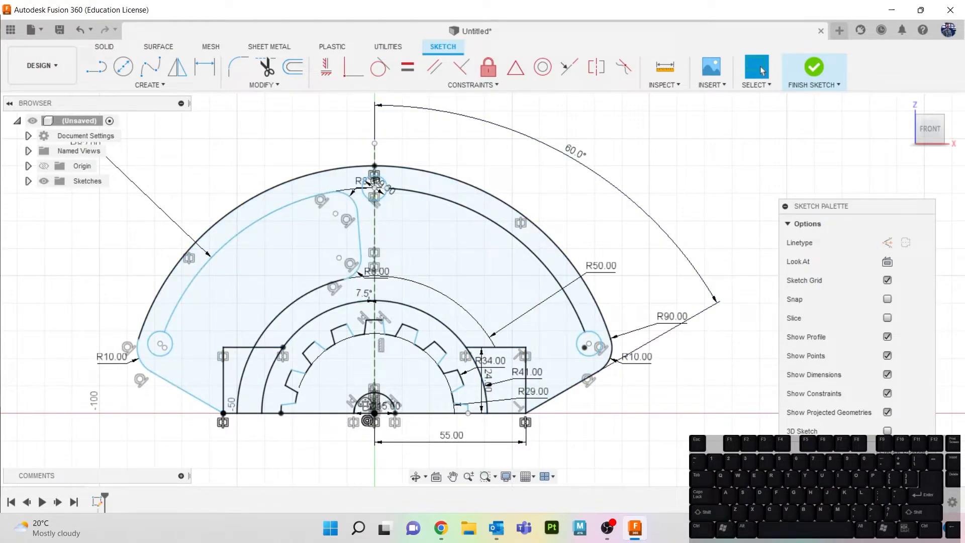
- Switch to the browser, examine the cut-out shape and dimensions on the StudyCADCAM 3D Exercises 997 drawing, and return to Fusion 360
key(alt+Tab)
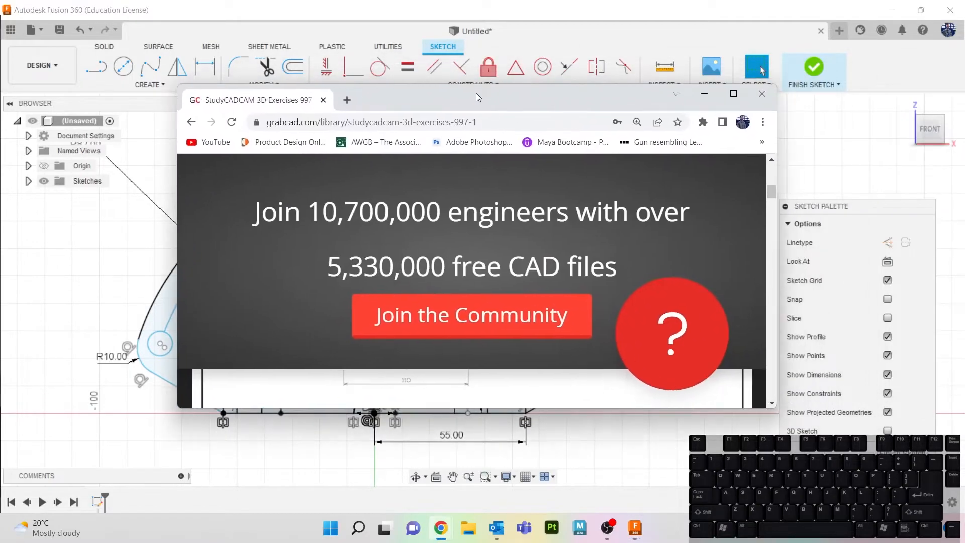
double_click(480, 95)
scroll(316, 350, down, 1)
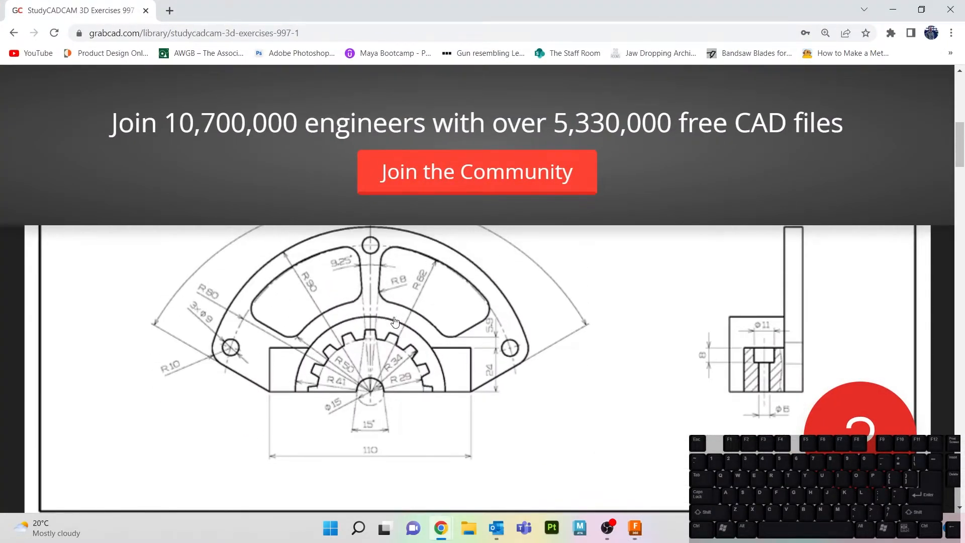
scroll(397, 322, up, 1)
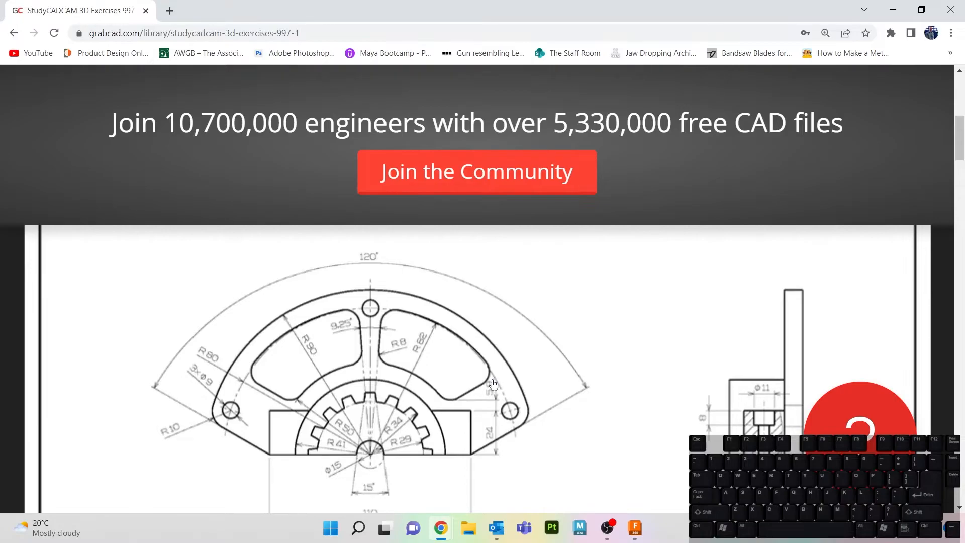
scroll(495, 385, down, 2)
scroll(495, 394, up, 2)
click(892, 9)
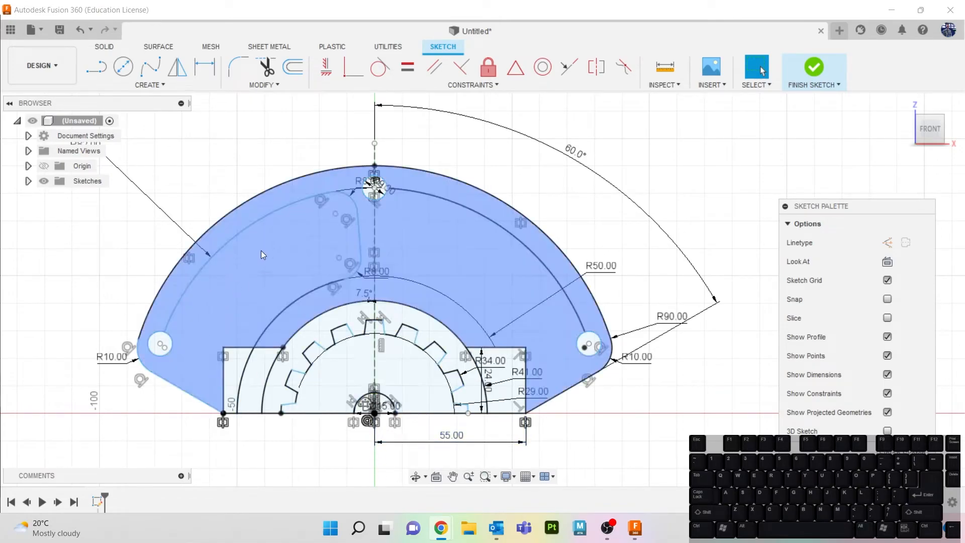
- Draw a vertical line about 54 mm long from the outer cut-out arc down to the R50 arc and dimension its length
key(l)
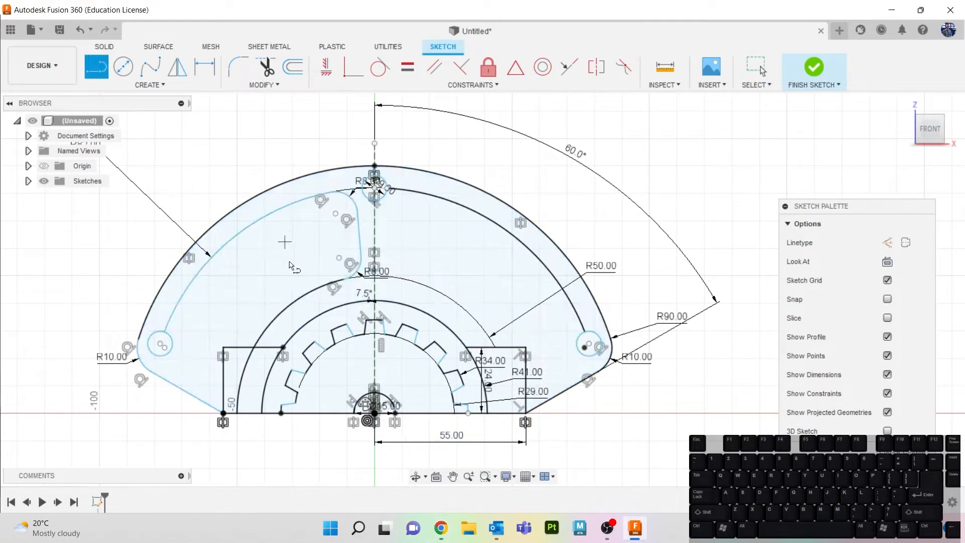
click(241, 232)
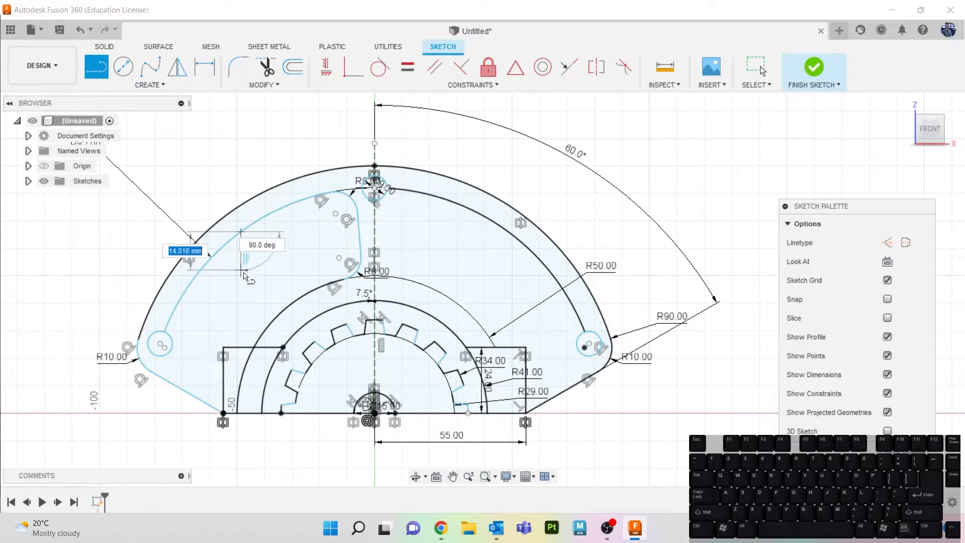
click(242, 380)
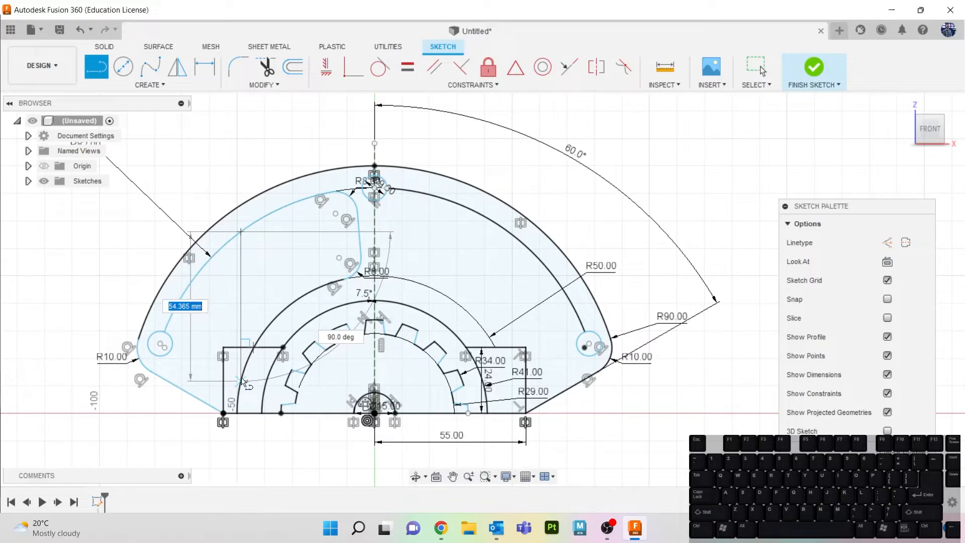
key(d)
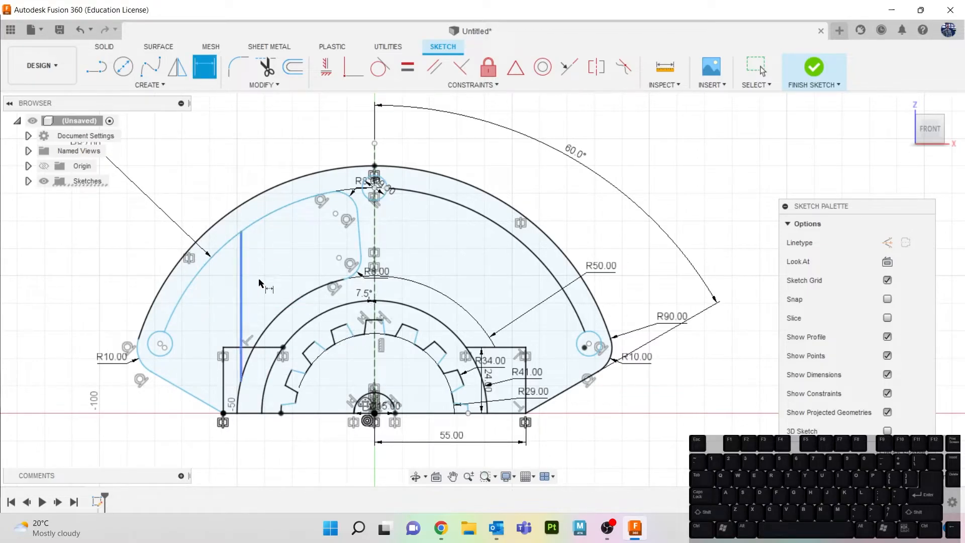
click(241, 272)
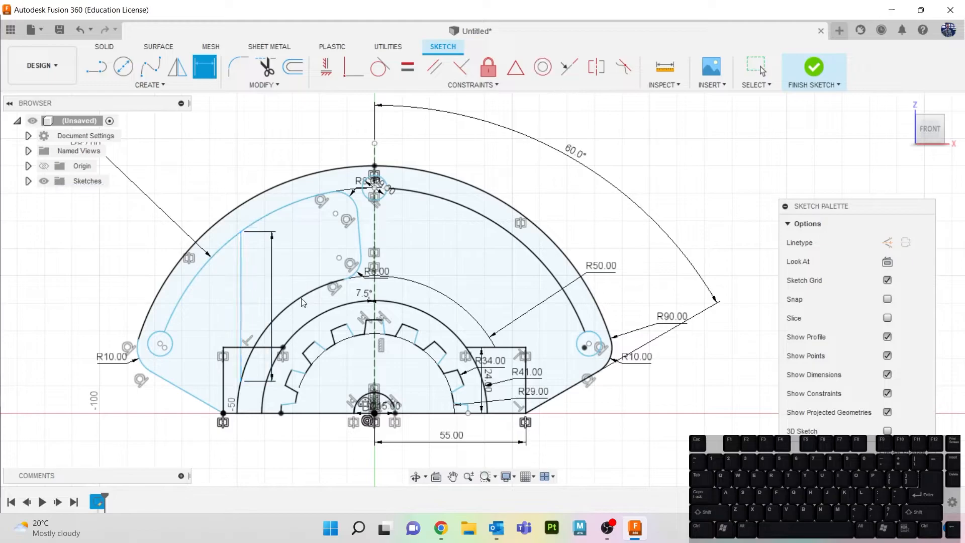
click(272, 277)
text(5.9)
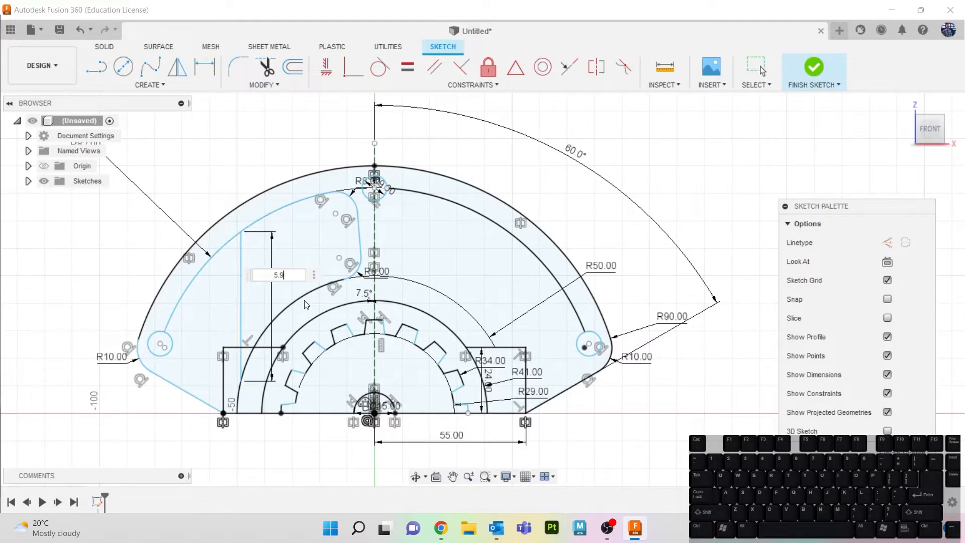
key(Escape)
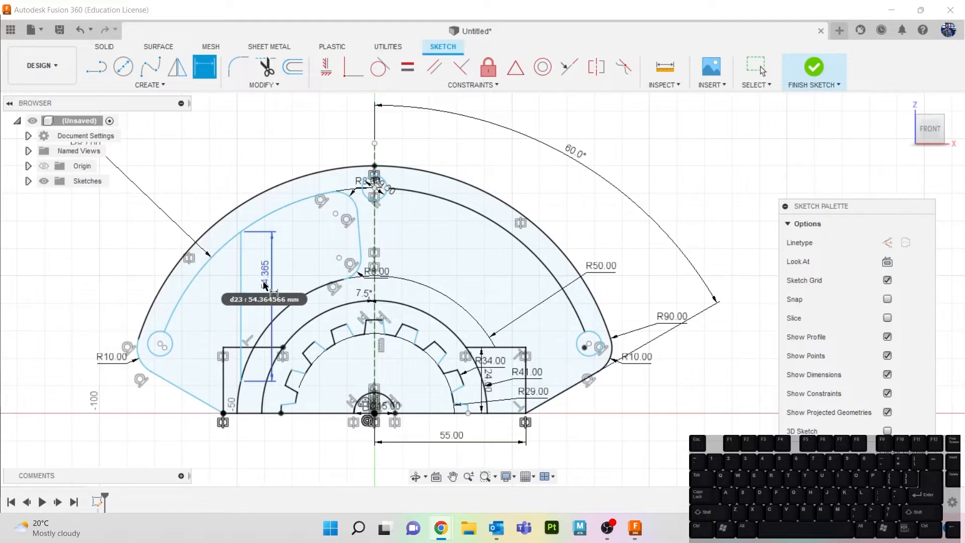
- Try to set the vertical line's length to 5.9 mm, and delete the line
key(Escape)
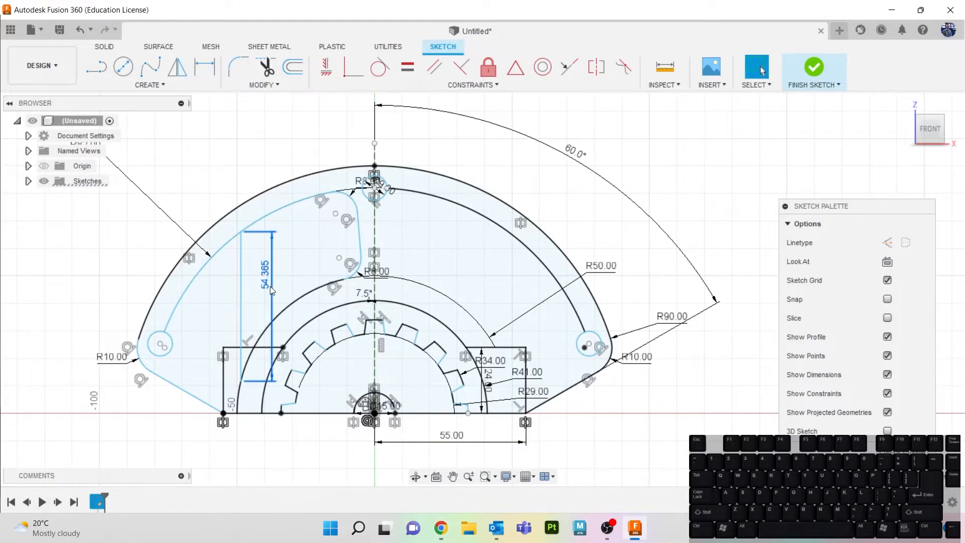
double_click(270, 289)
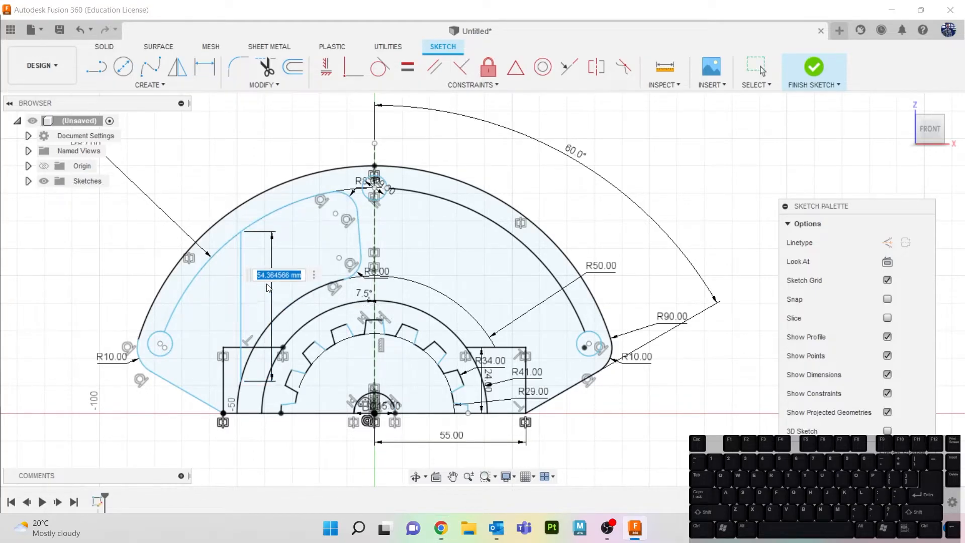
text(5.9)
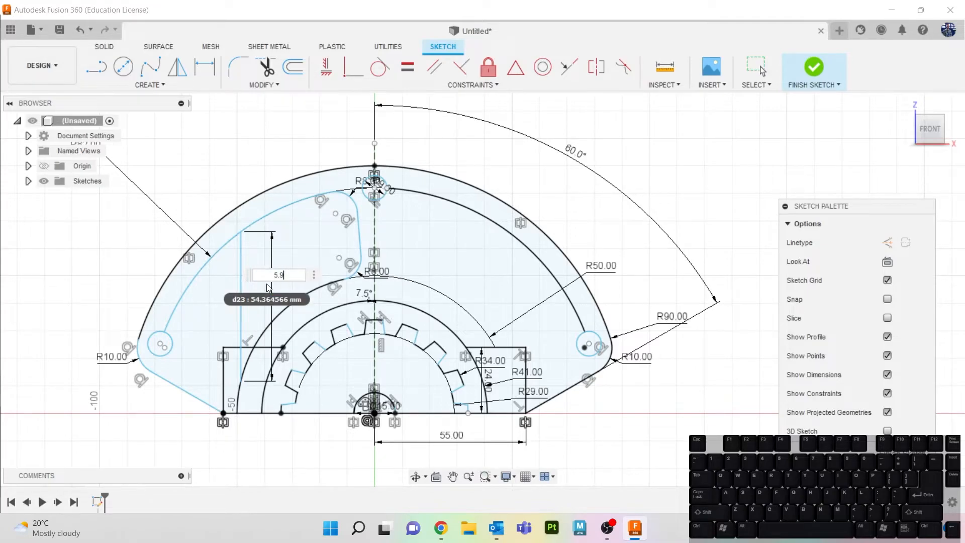
key(Return)
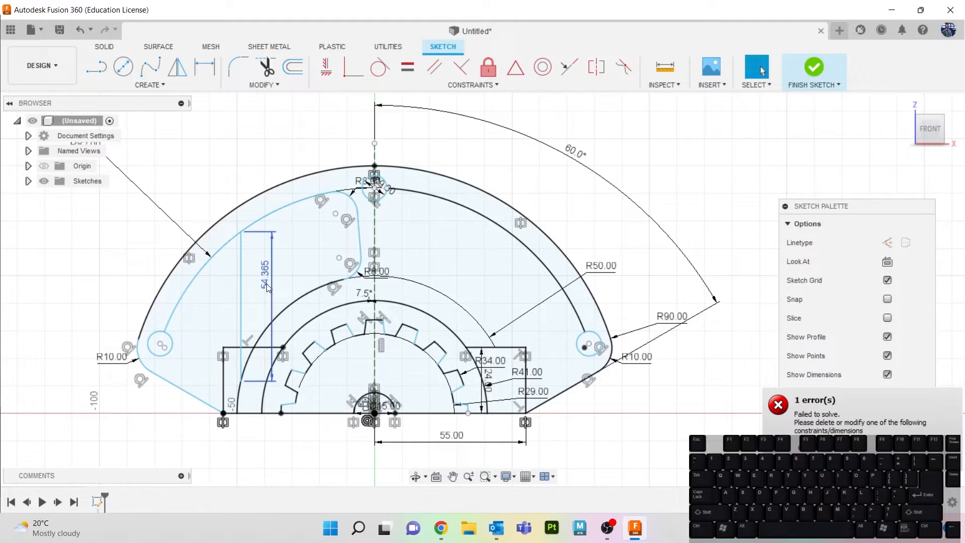
click(242, 298)
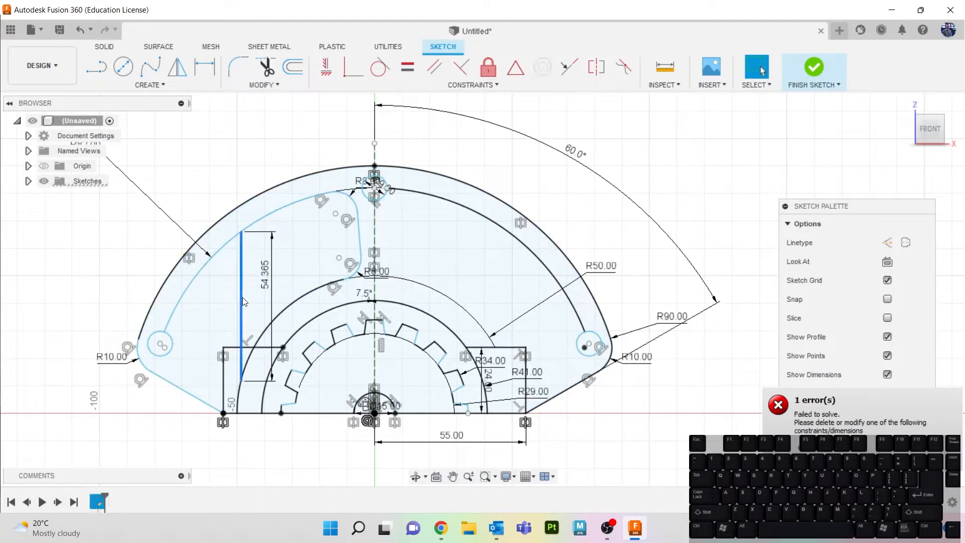
key(Delete)
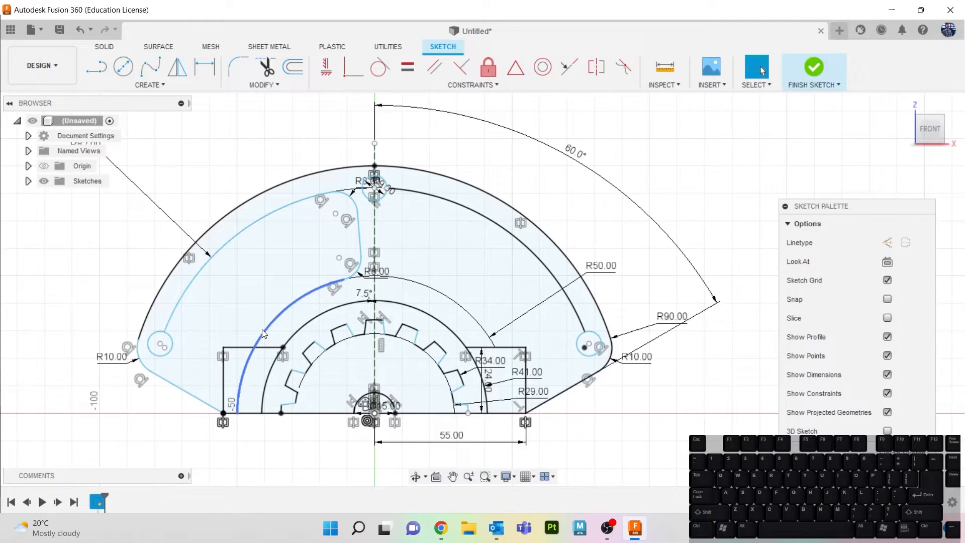
- Draw a line slanting down from the lower part of the outer cut-out arc to the R50 arc
click(231, 339)
click(254, 374)
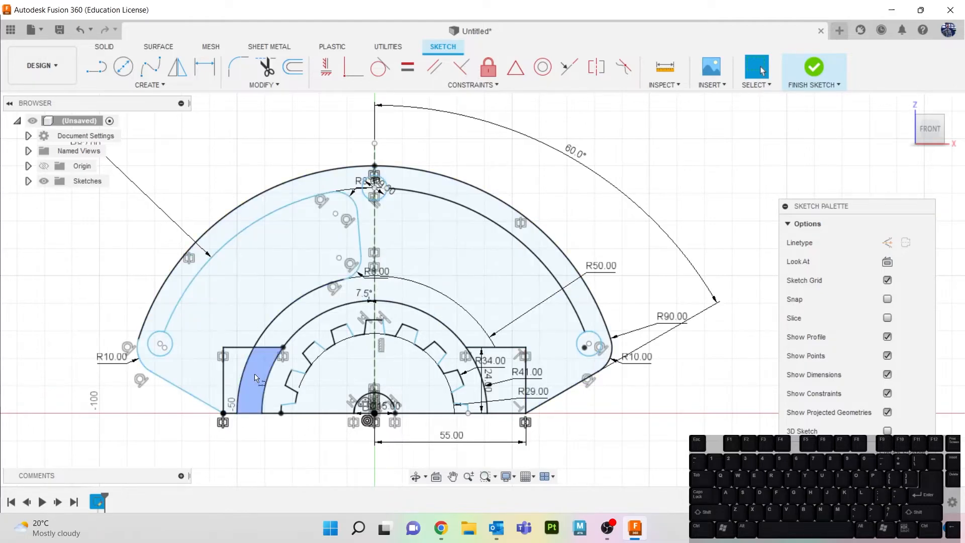
key(l)
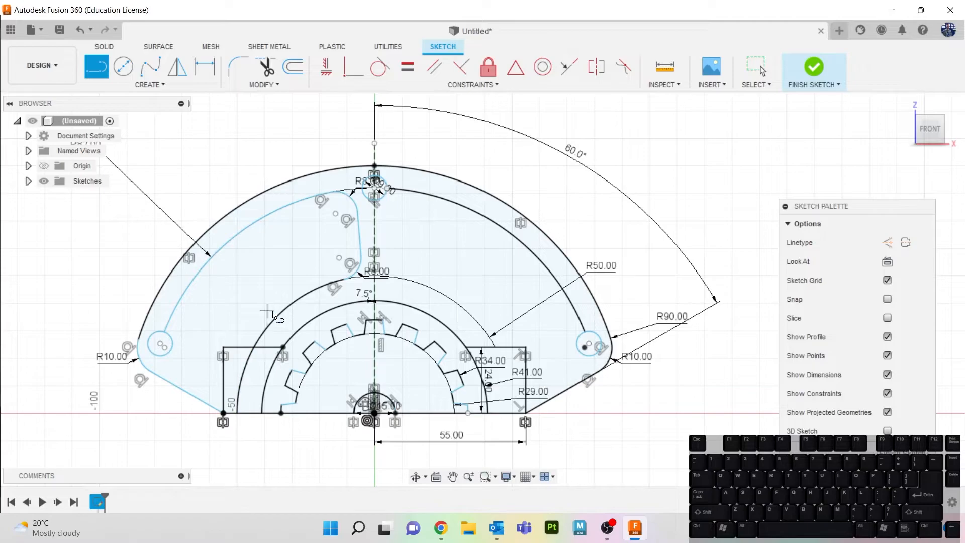
click(188, 287)
click(261, 334)
key(Escape)
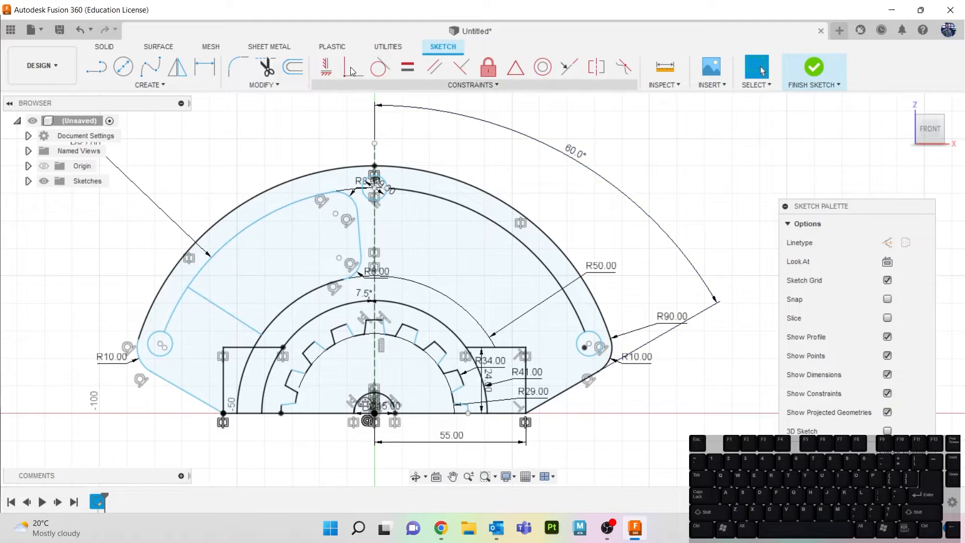
- Make the new slanted line parallel to the plate's lower-left slanted edge
click(434, 66)
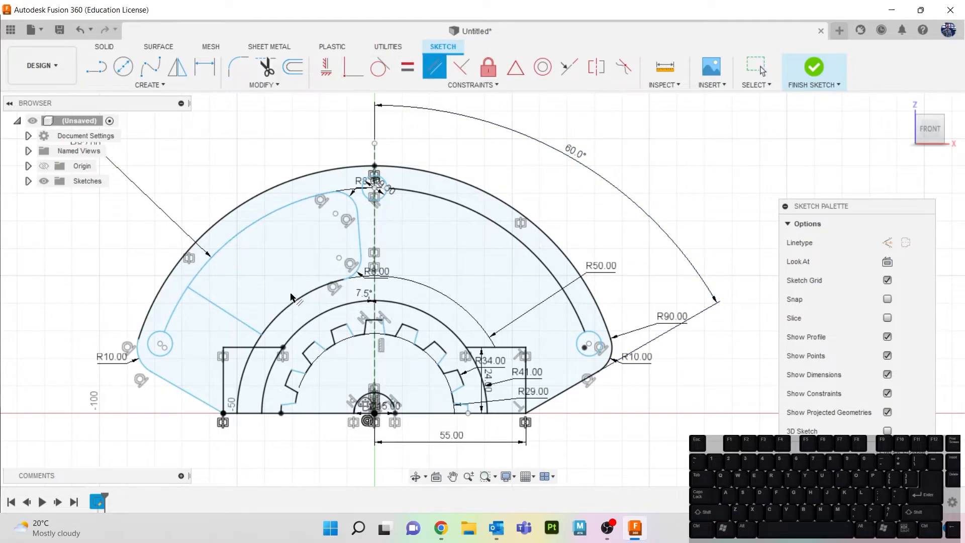
click(231, 314)
click(196, 397)
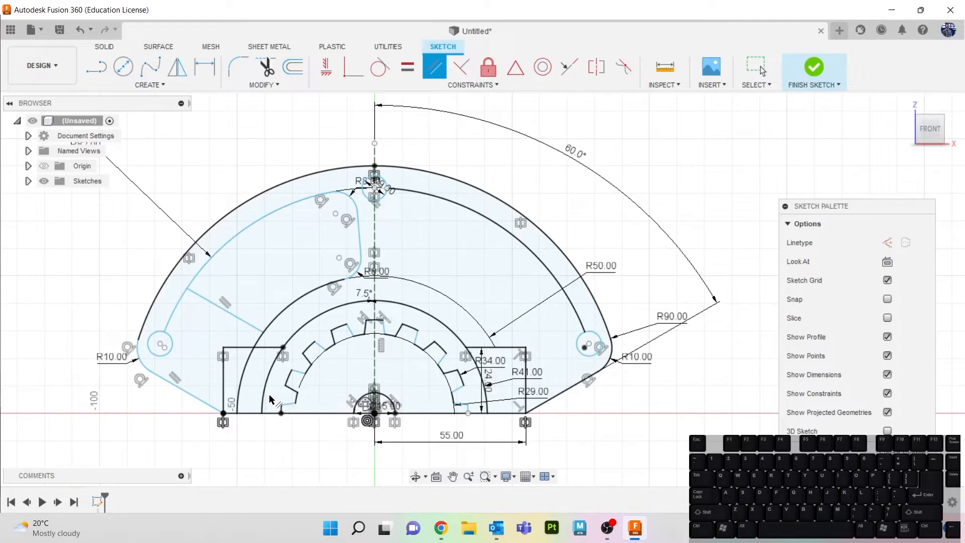
- Trim the R50 arc and the outer cut-out arc where they extend below the slanted line
key(t)
click(245, 371)
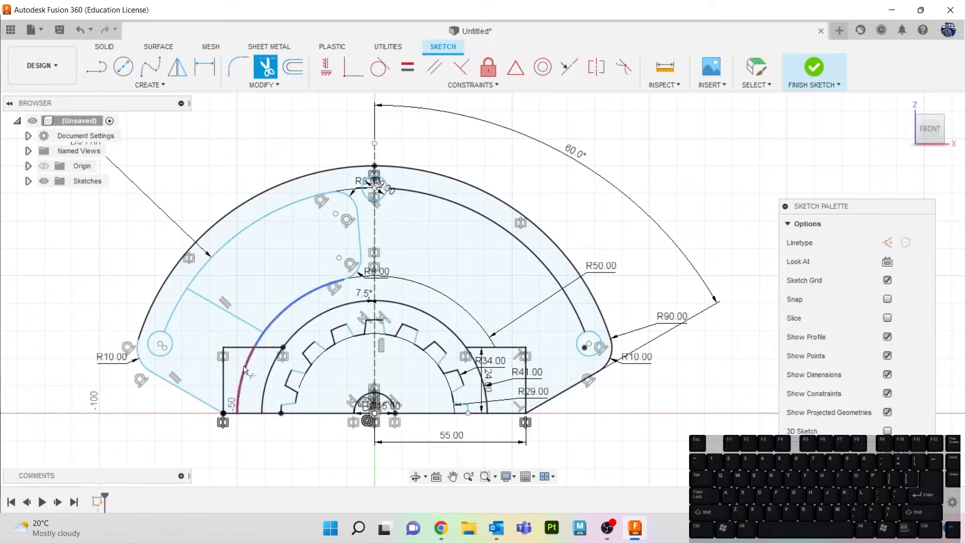
click(260, 342)
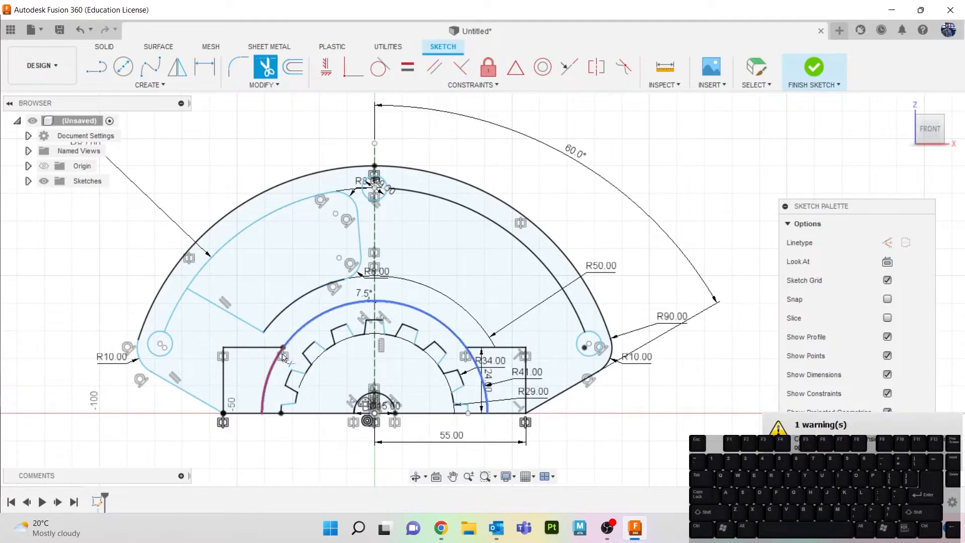
click(178, 314)
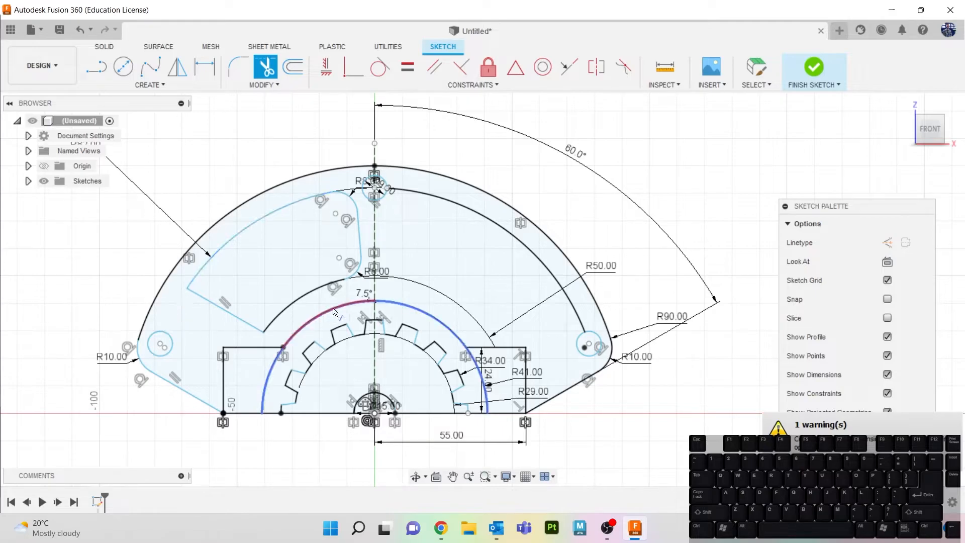
- Fillet the corner between the outer cut-out arc and the lower slanted line with an 8 mm radius
click(248, 74)
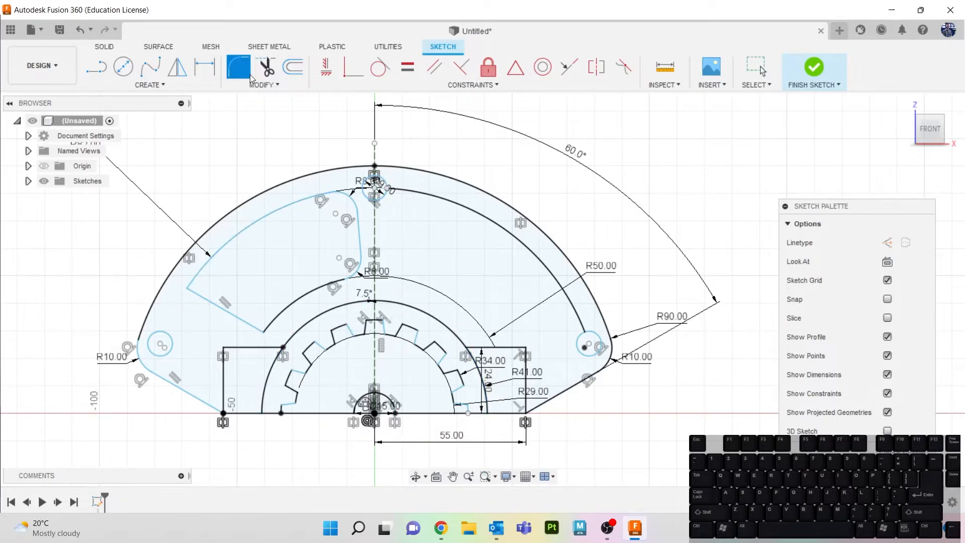
click(196, 275)
click(205, 297)
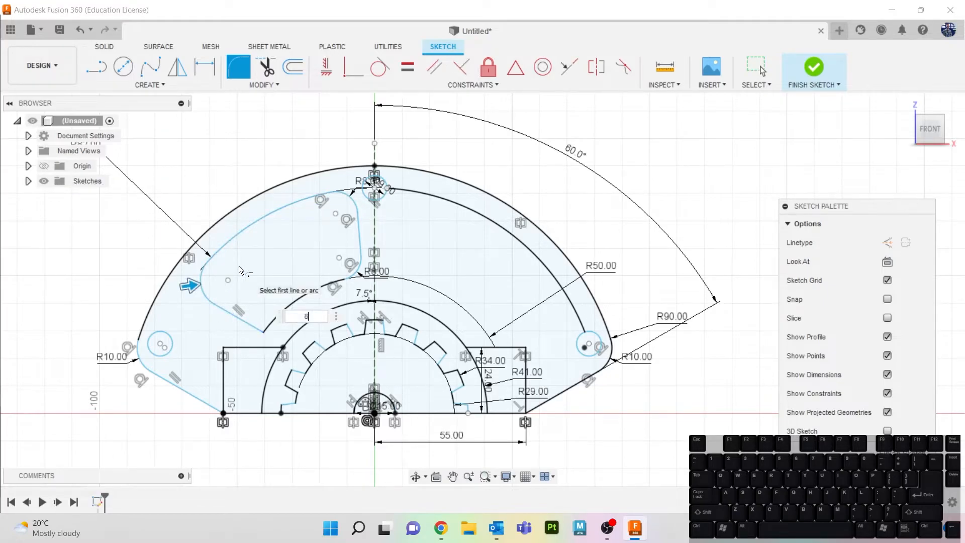
key(Return)
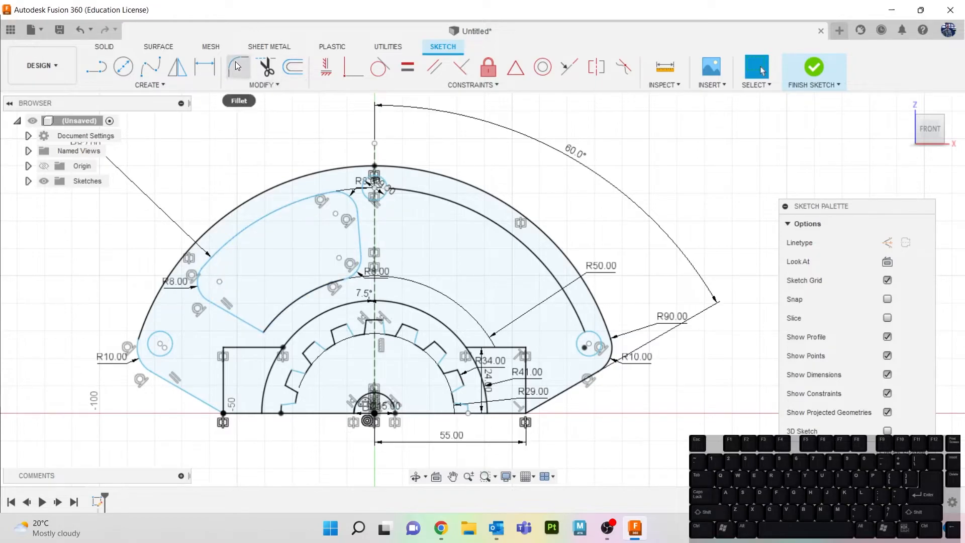
- Fillet the corner between the lower slanted line and the R50 arc with an 8 mm radius
click(238, 67)
click(252, 330)
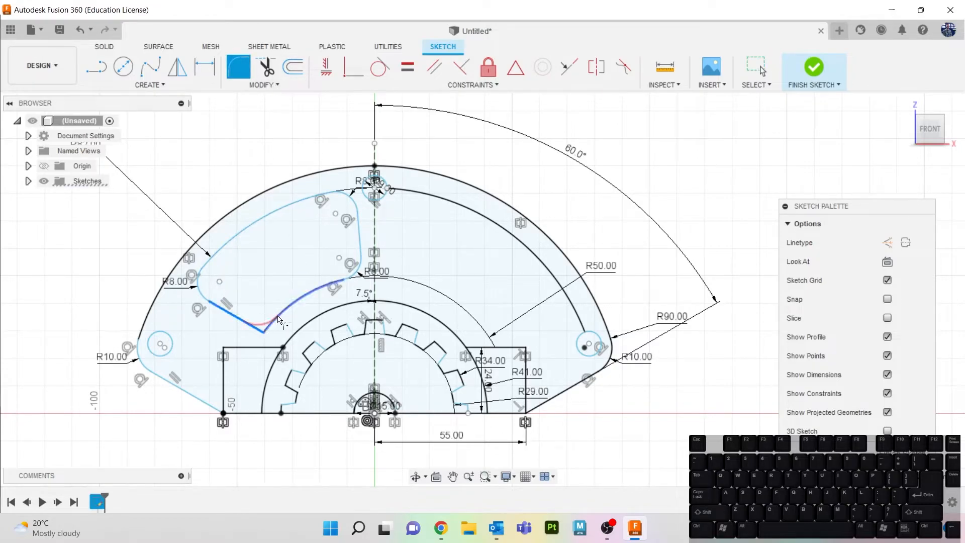
click(279, 312)
text(8)
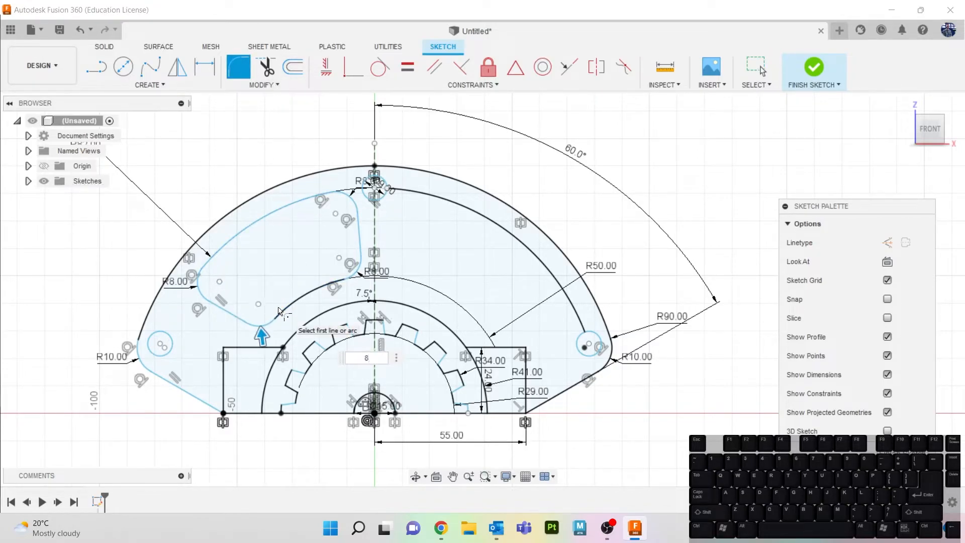
key(Return)
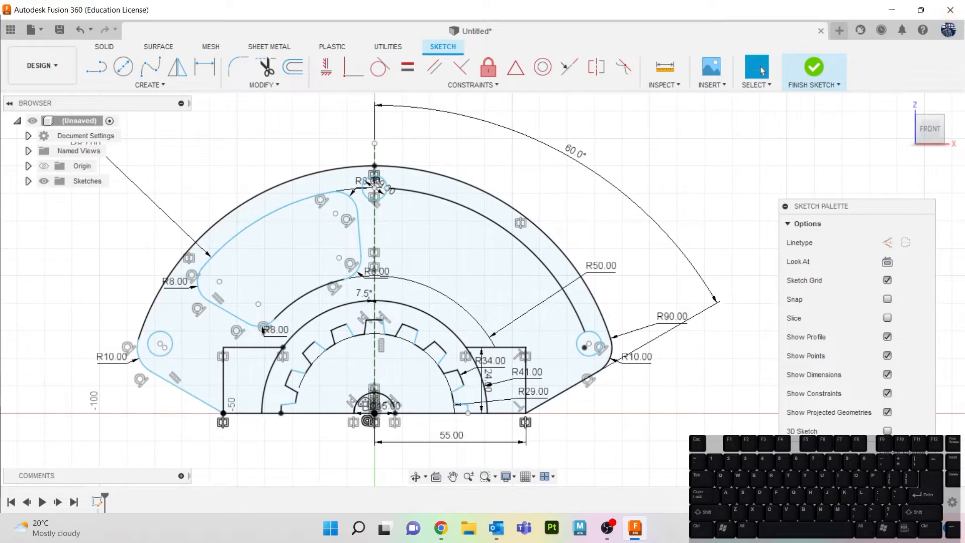
- Switch to Chrome, examine the cut-out dimensions in the GrabCAD reference drawing, and return to Fusion 360
drag(964, 101, 266, 82)
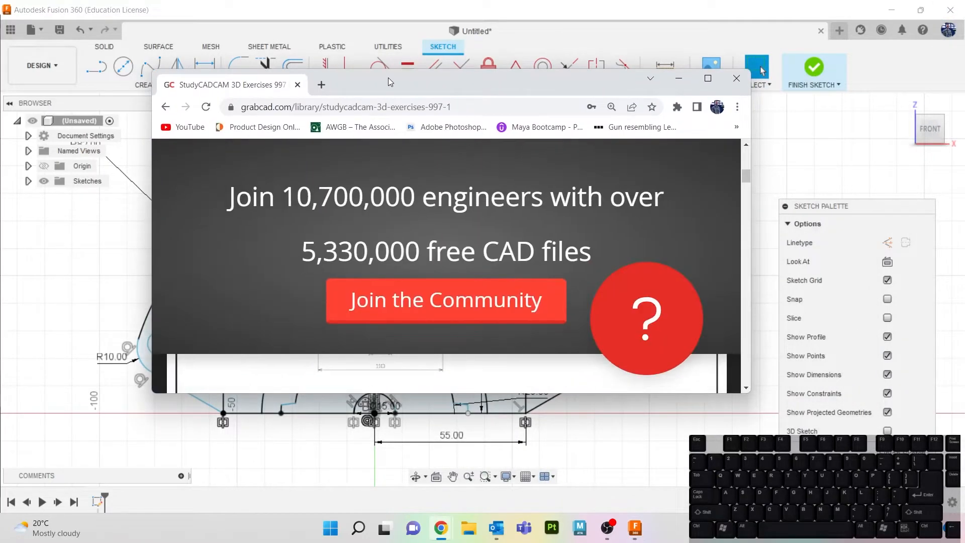
double_click(388, 77)
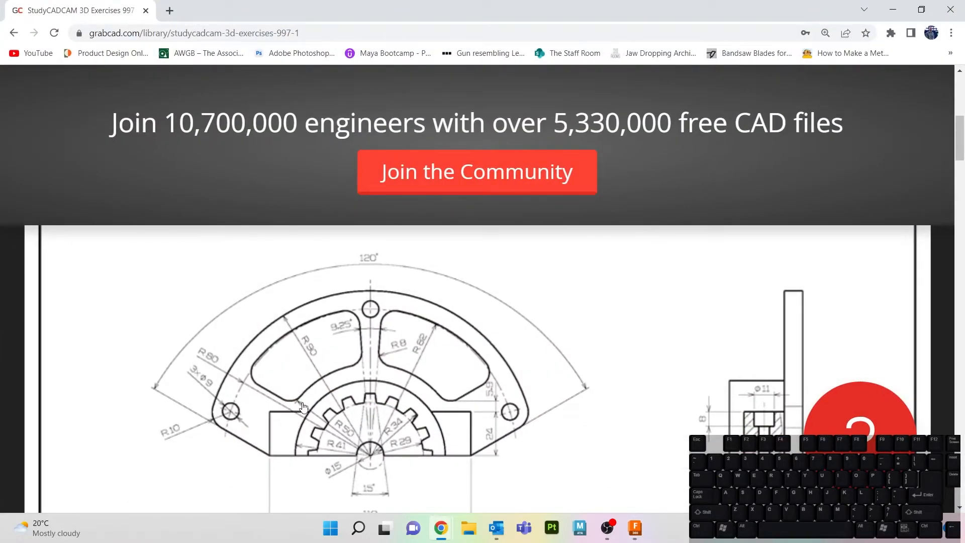
drag(504, 10, 964, 41)
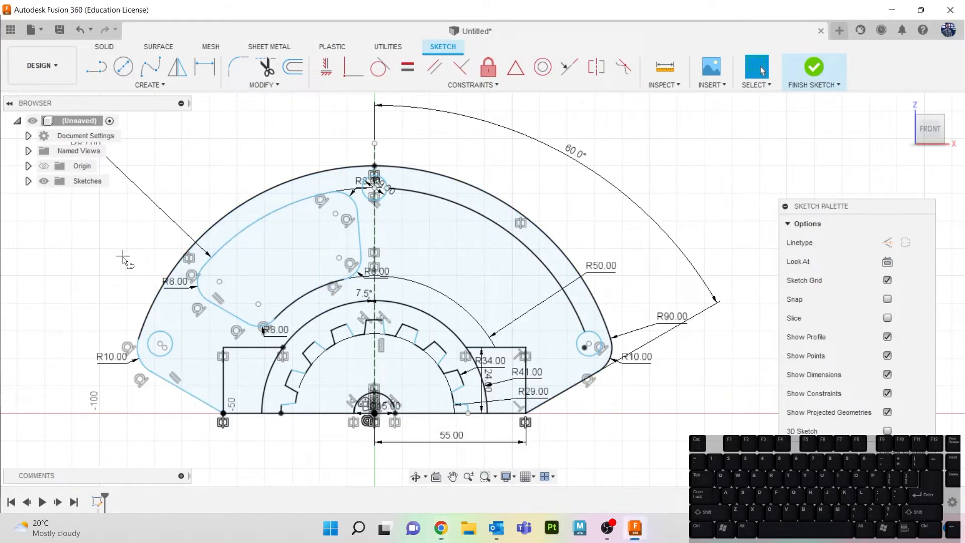
- Draw a vertical line down from the outer fillet's end and a horizontal line across to the lower inner fillet
key(l)
click(197, 287)
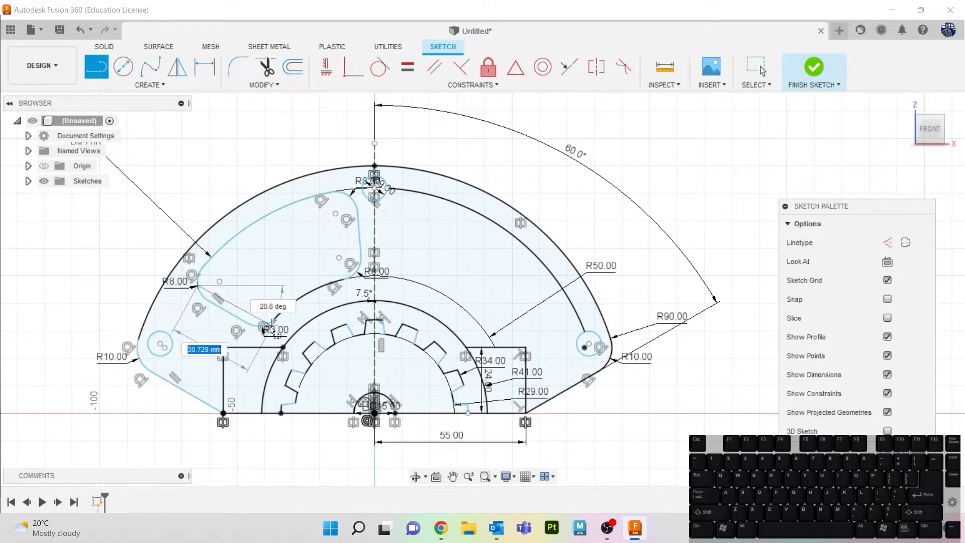
click(197, 325)
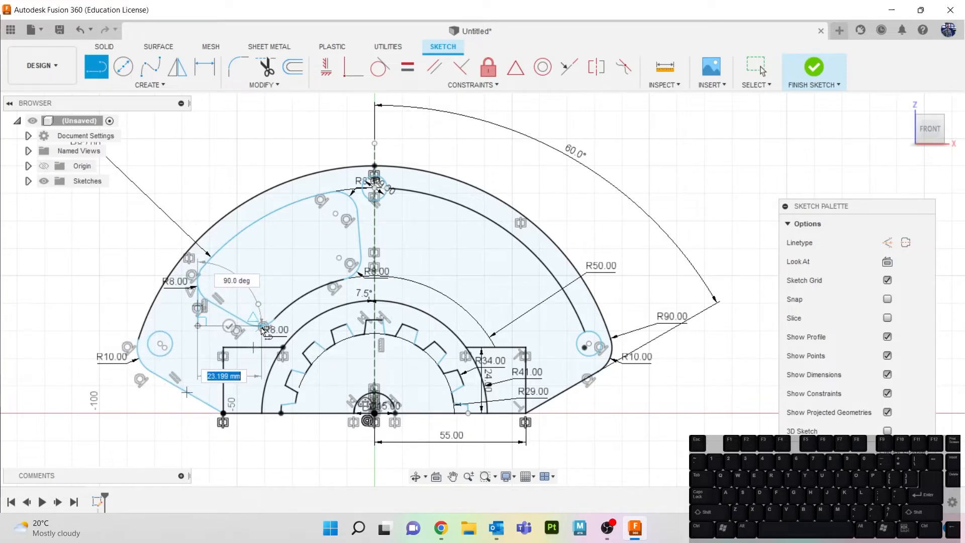
click(262, 326)
key(Escape)
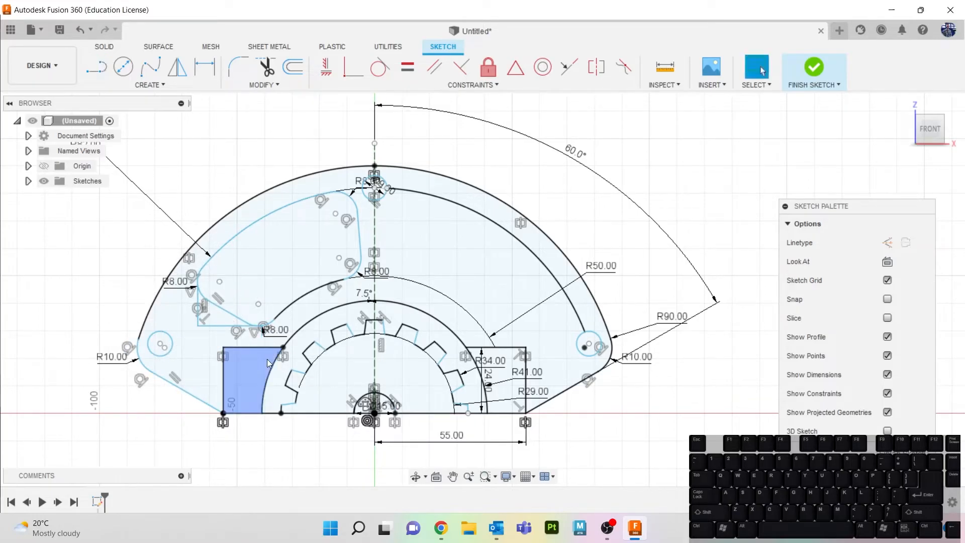
- Dimension the vertical line beneath the outer fillet and set its length to 5.9 mm
key(d)
click(198, 307)
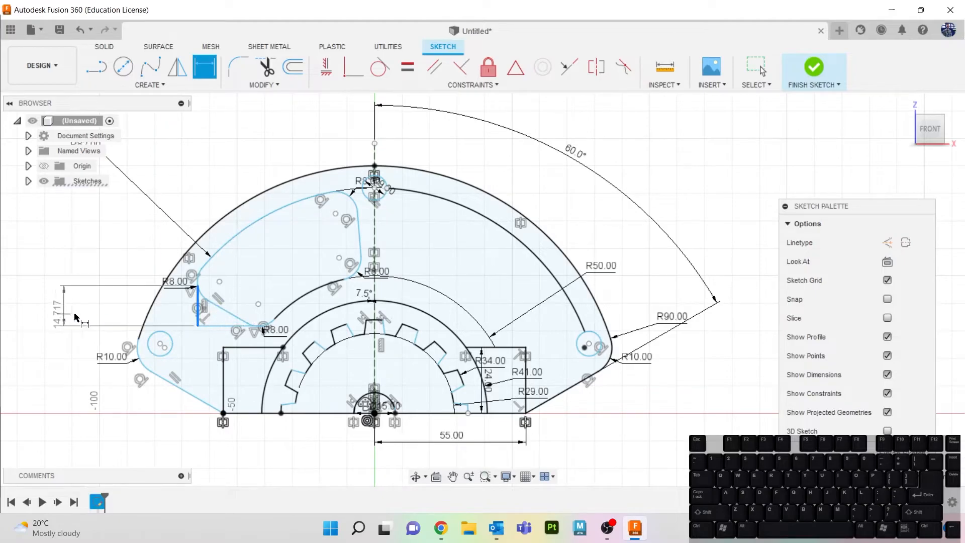
click(89, 315)
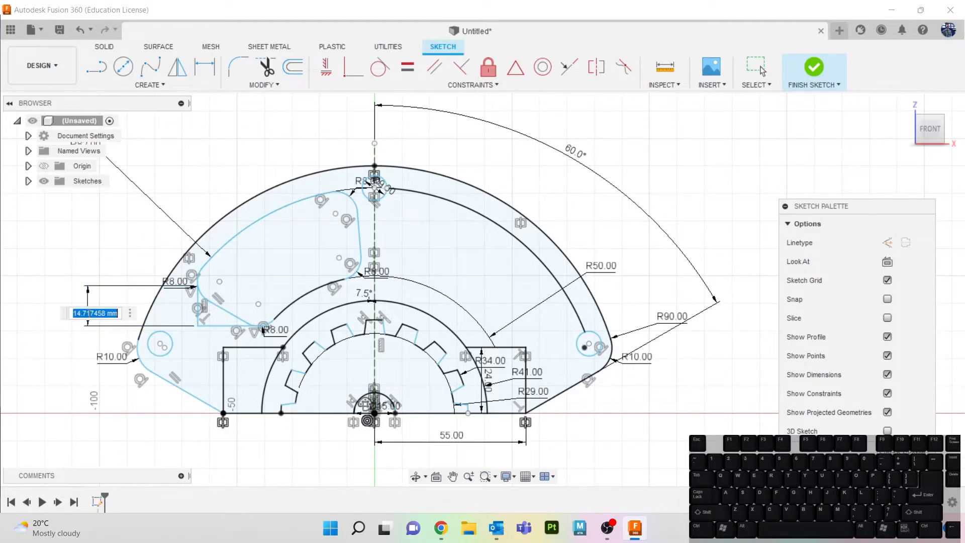
text(5.9)
key(Return)
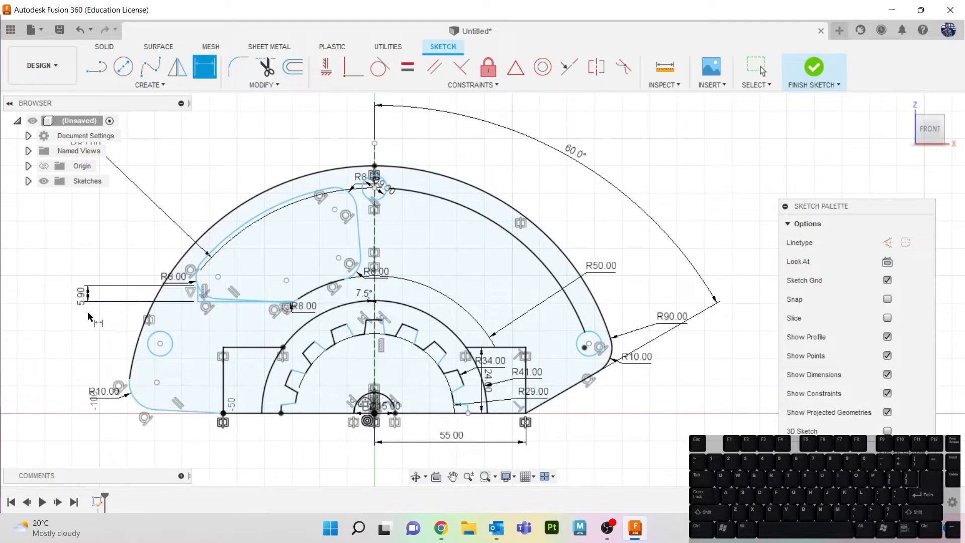
key(Escape)
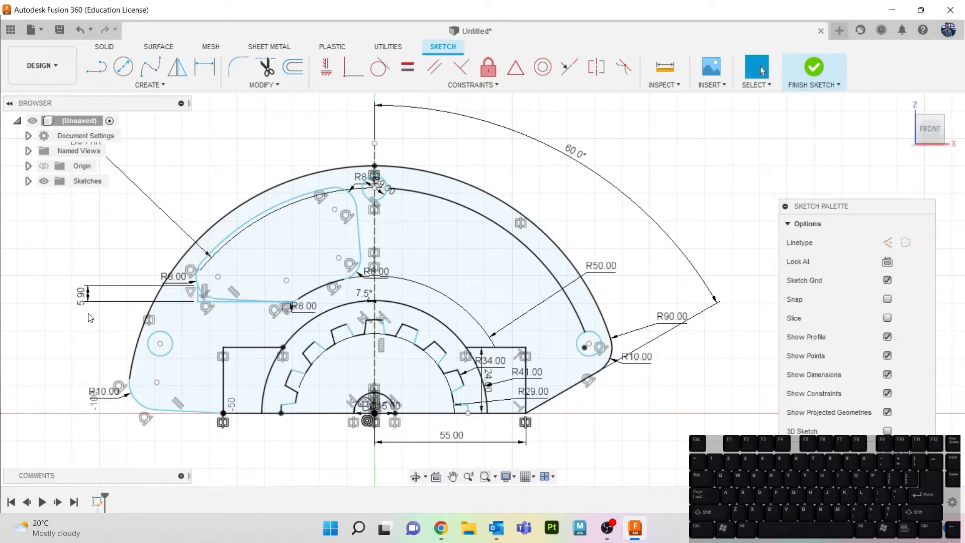
- Undo the 5.9 mm dimension, the two helper lines and both 8 mm fillets at the ends of the slanted line
key(ctrl+z)
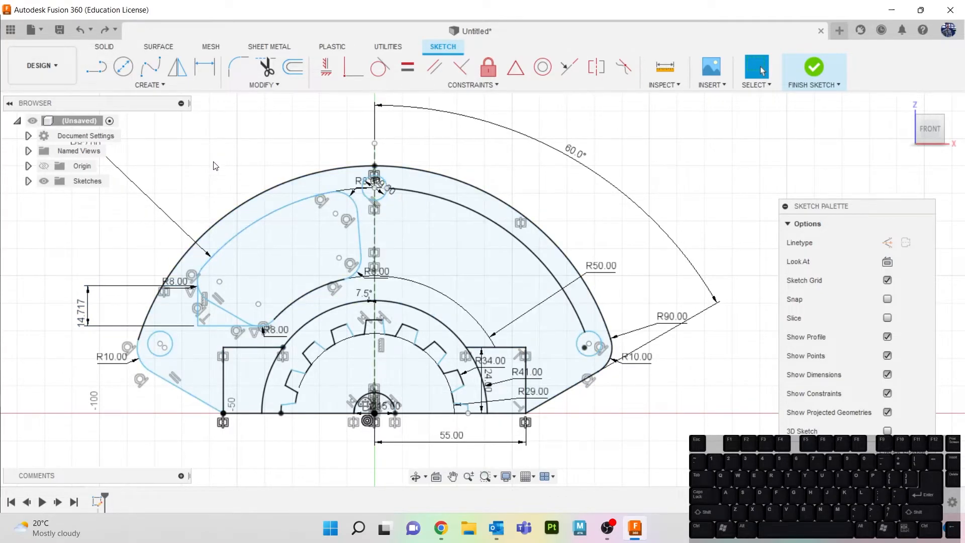
key(ctrl+z)
key(ctrl+z)
key(ctrl+z)
key(ctrl+z)
key(ctrl+z)
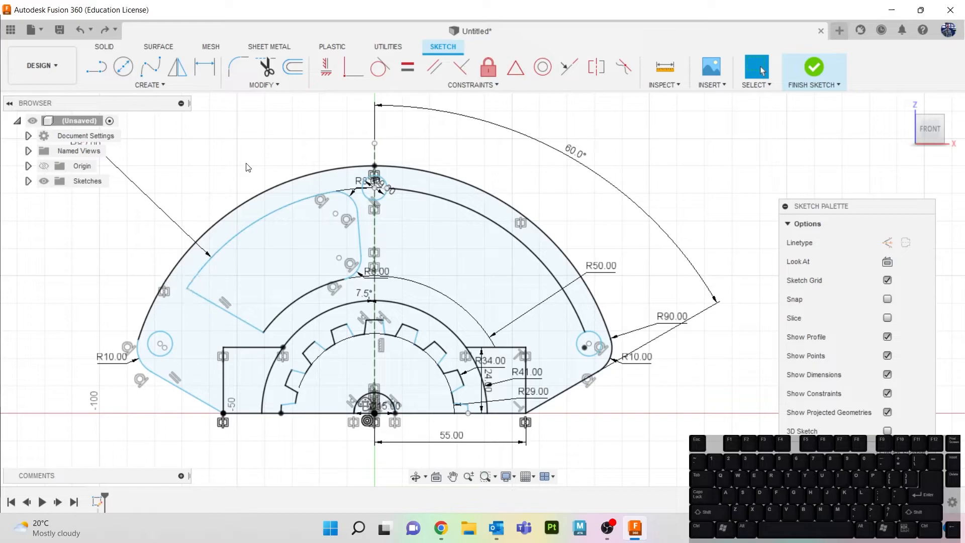
- Draw a horizontal line outward from the slanted line's lower end and a vertical line up to its upper end
key(l)
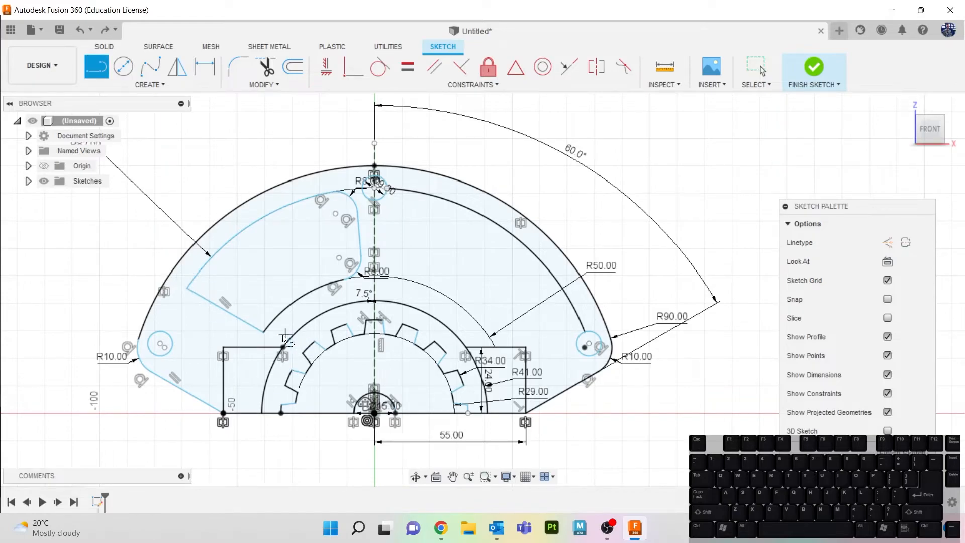
click(262, 331)
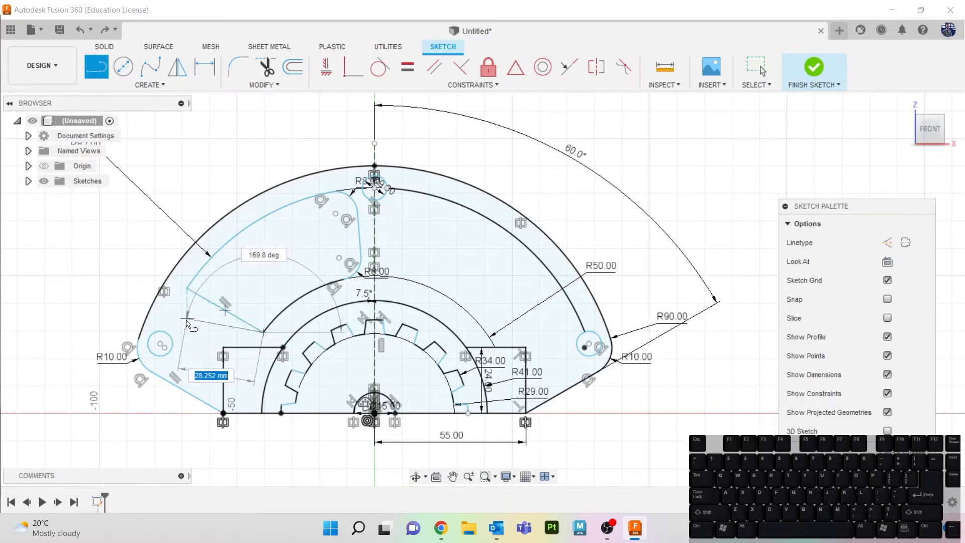
click(186, 332)
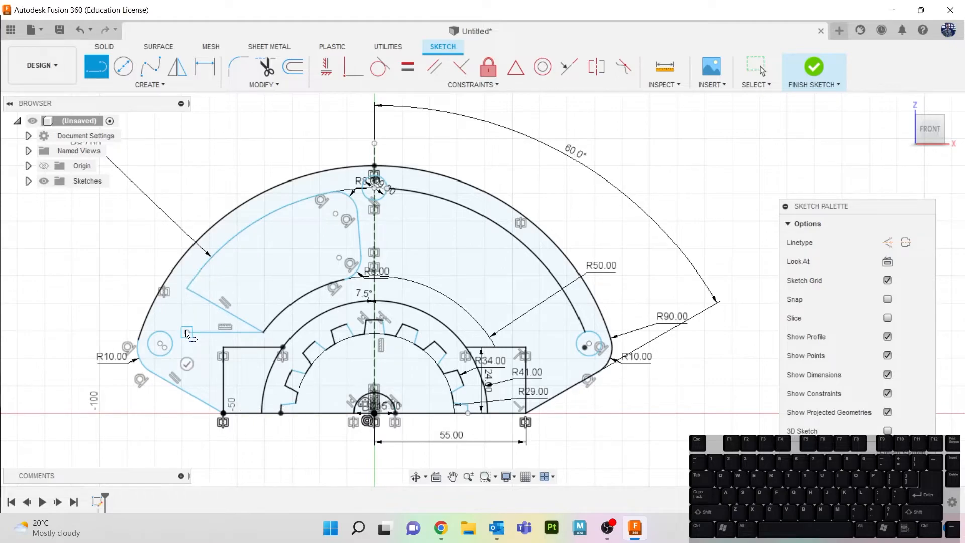
click(187, 288)
key(Escape)
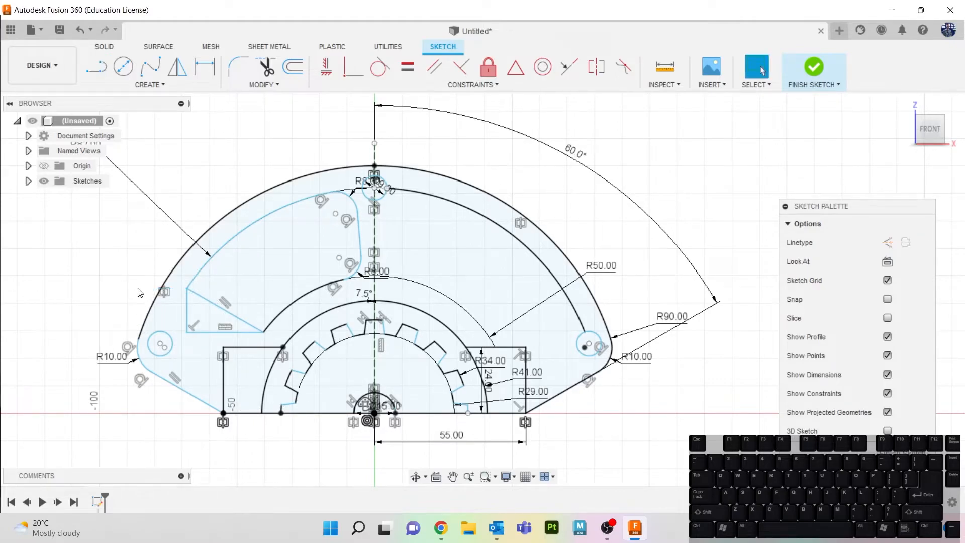
- Try to dimension the new vertical line at 5.9 mm and undo that value
key(d)
click(187, 320)
click(117, 310)
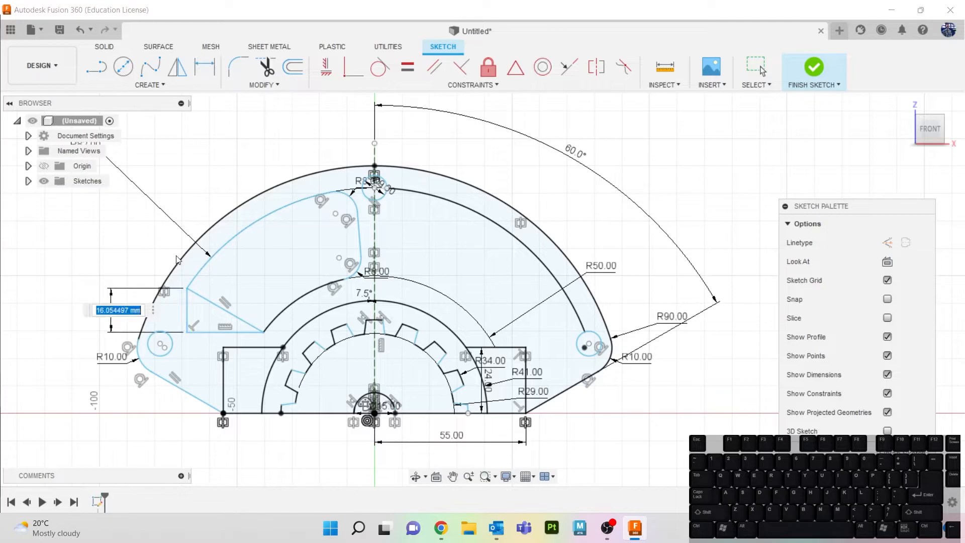
text(5.)
key(Return)
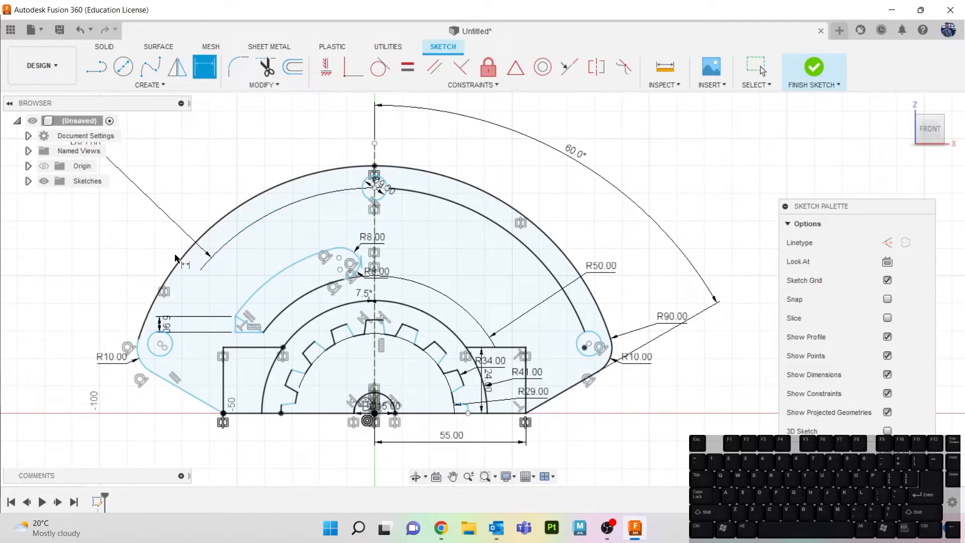
key(Escape)
key(ctrl+z)
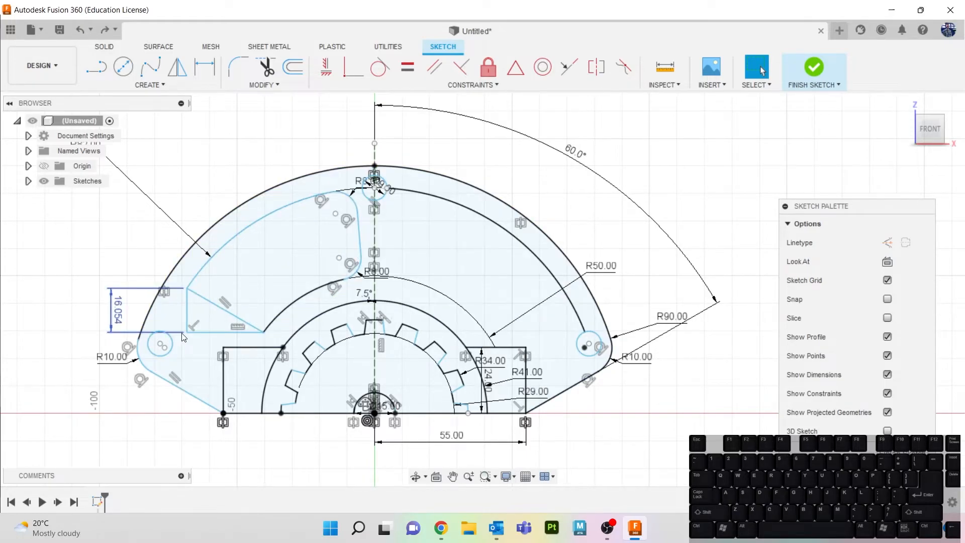
- Extend the outer cut-out arc downward past the upper end of the slanted line
mouse_move(182, 333)
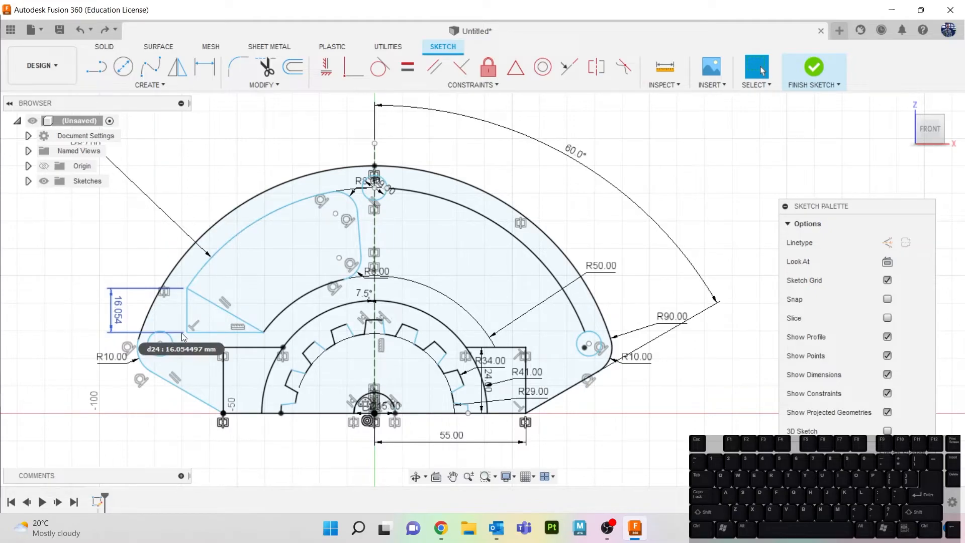
click(251, 84)
click(269, 138)
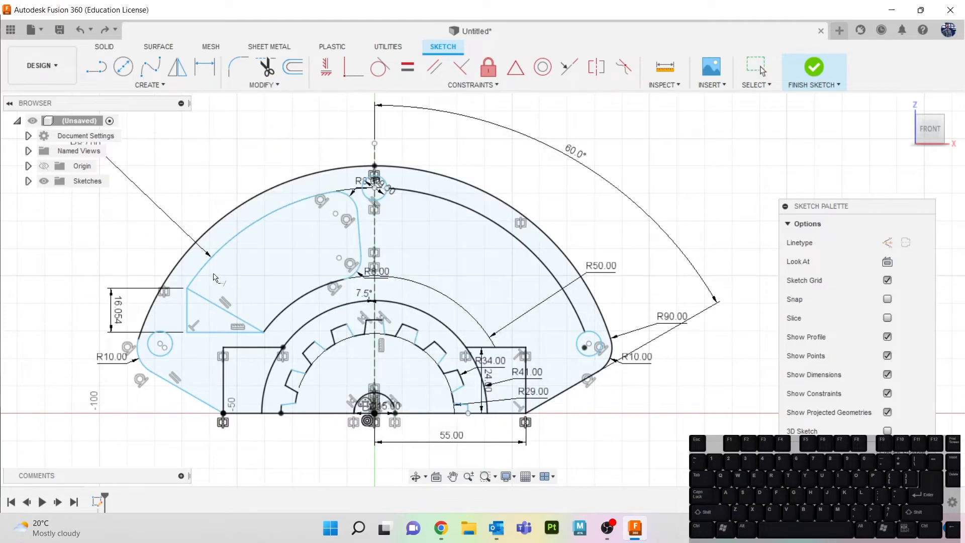
click(213, 278)
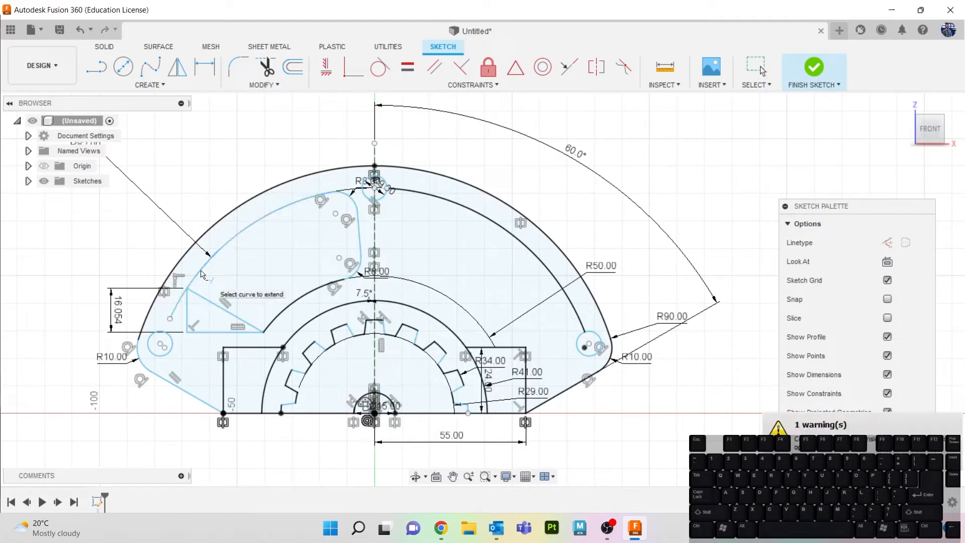
key(Escape)
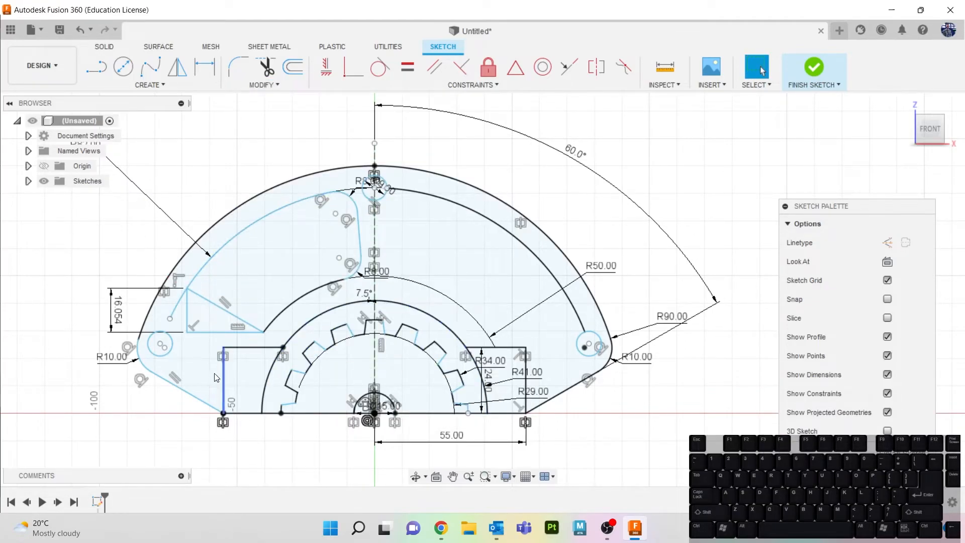
- Trim away the vertical line joining the slanted line's upper end to the horizontal line
drag(188, 313, 182, 314)
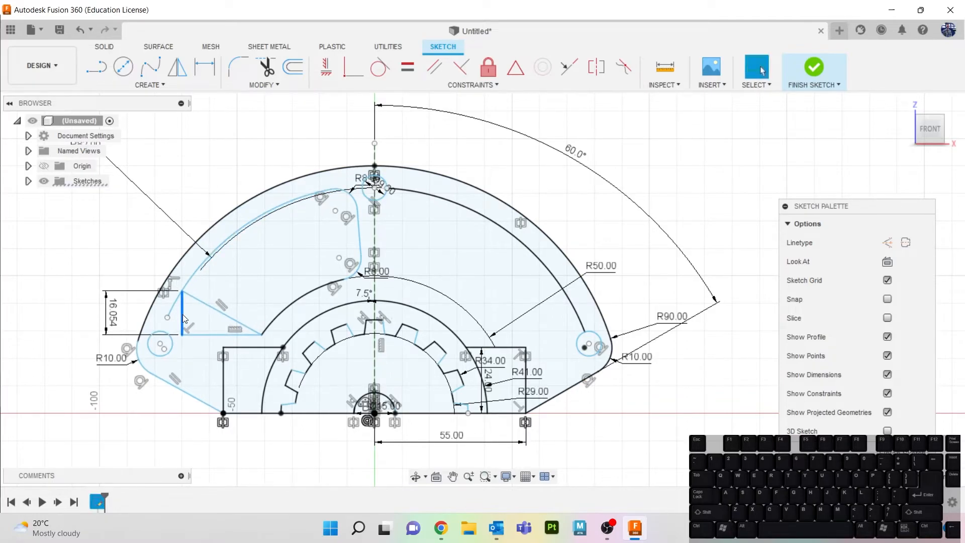
key(ctrl+z)
key(t)
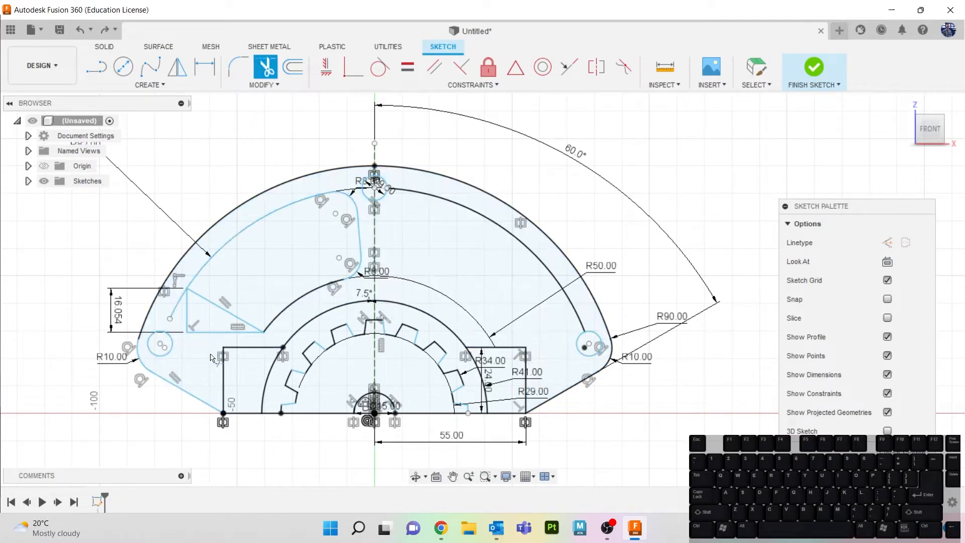
click(186, 316)
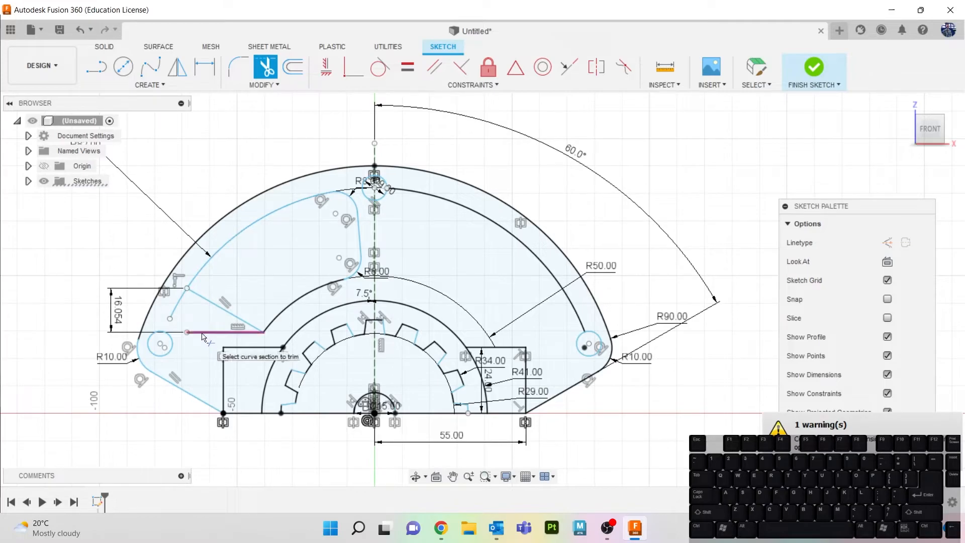
- Extend the horizontal line outward until it meets the outer cut-out arc
click(257, 85)
click(254, 137)
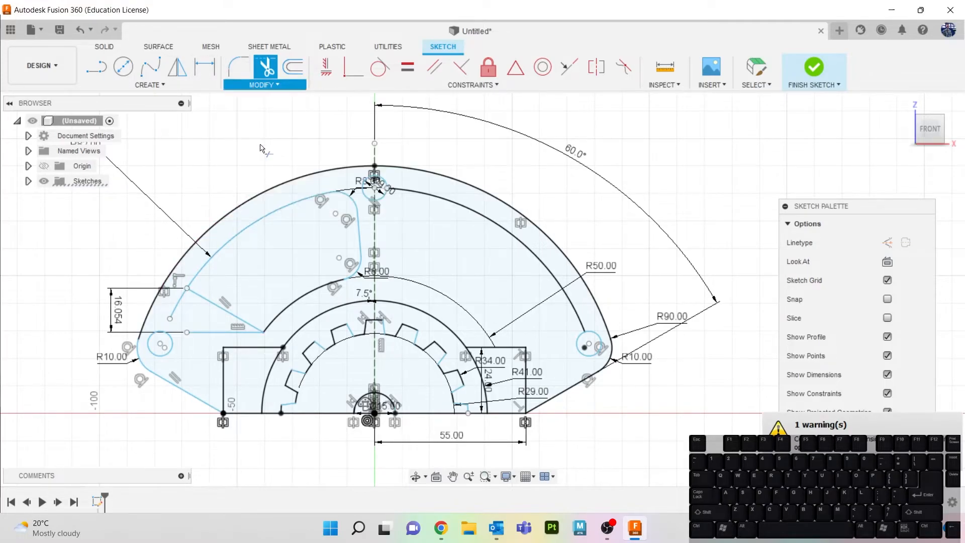
click(210, 333)
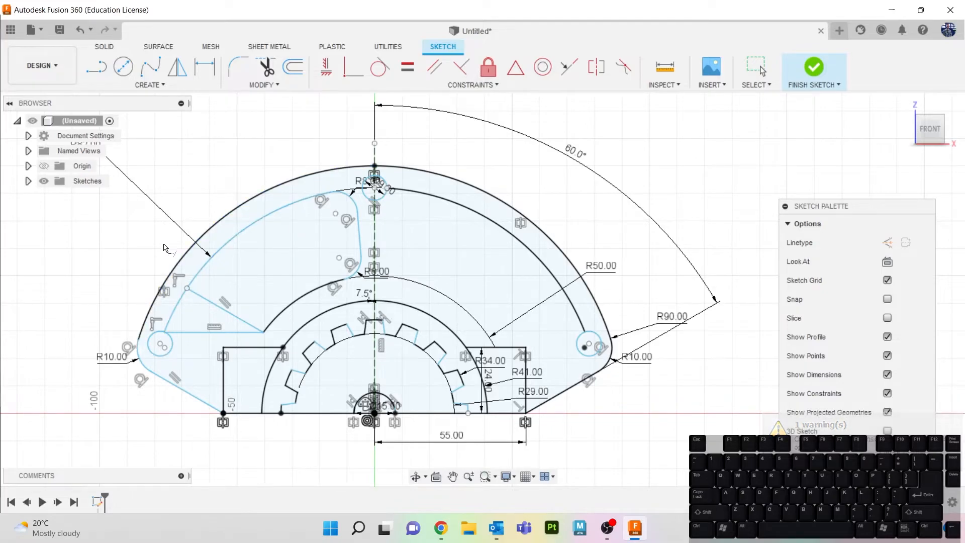
- Draw a separate 5.9 mm vertical line below the slanted line's upper end, above the horizontal line
key(l)
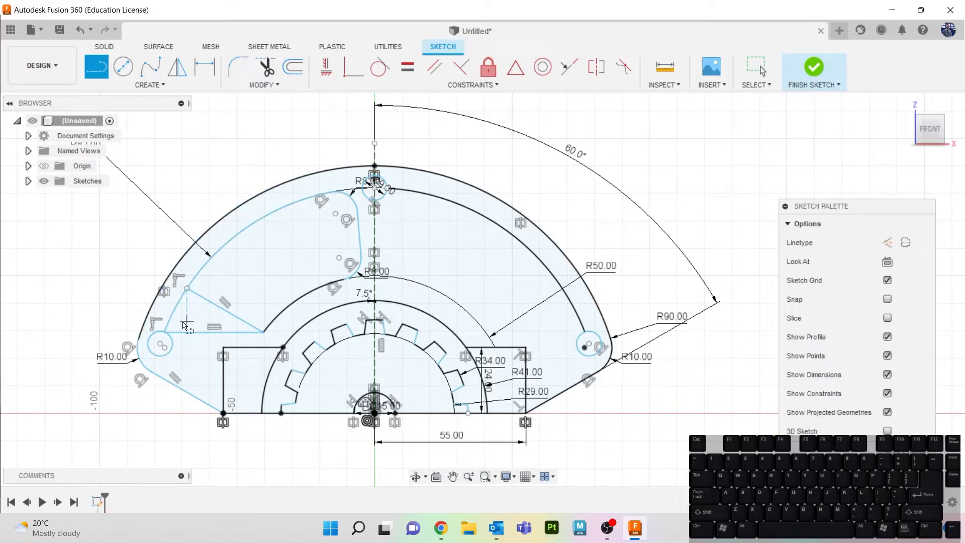
click(187, 288)
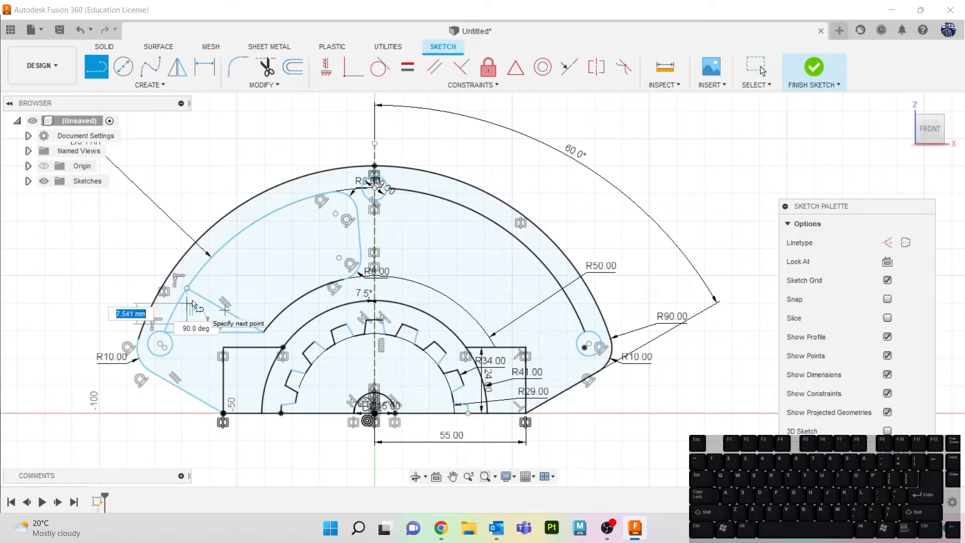
text(5.9)
key(Return)
key(Escape)
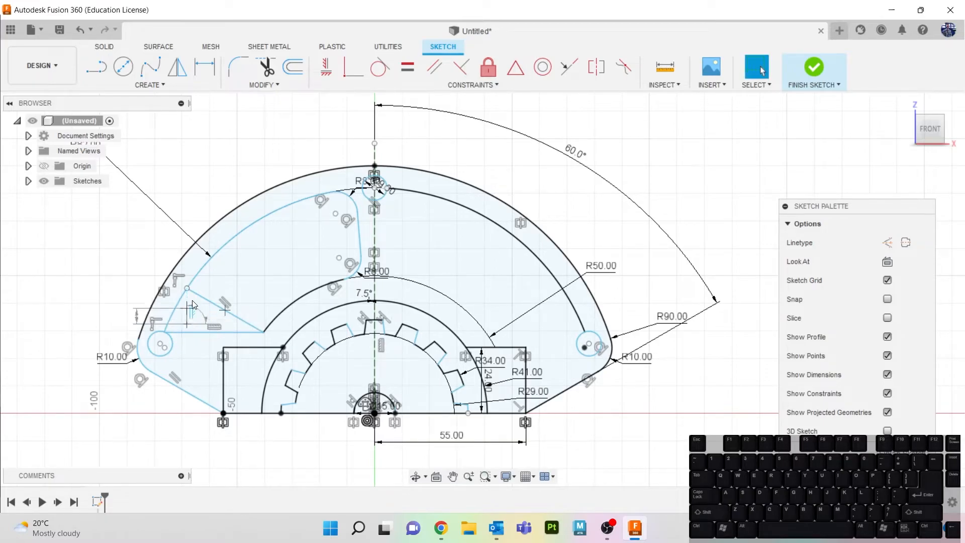
scroll(189, 326, up, 4)
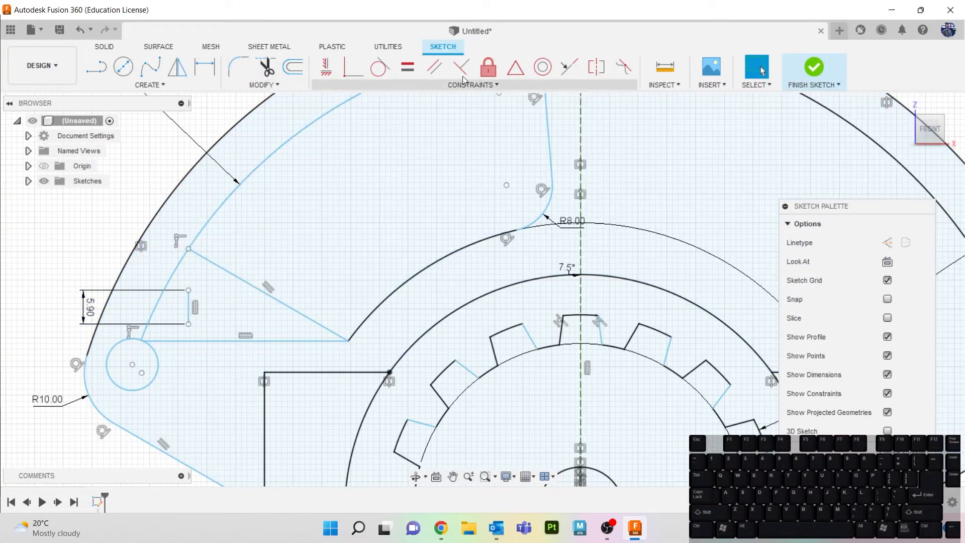
- Try a tangent constraint between the 5.9 mm vertical line and the outer cut-out arc, and undo it
click(382, 68)
click(189, 296)
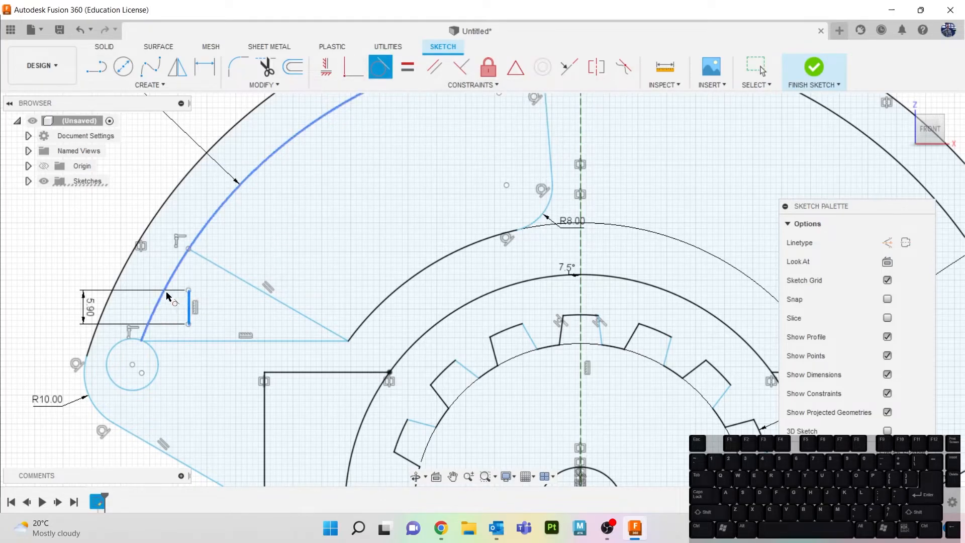
click(163, 291)
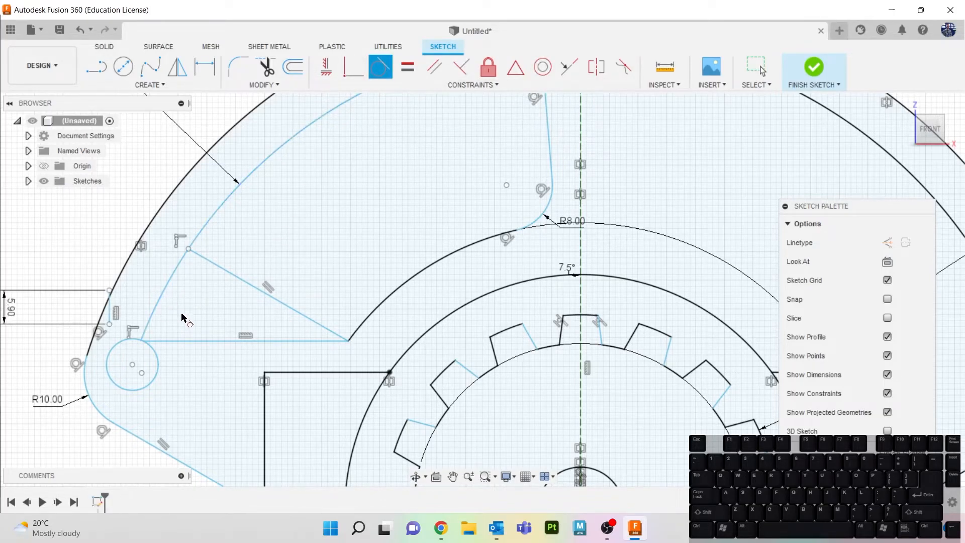
key(Escape)
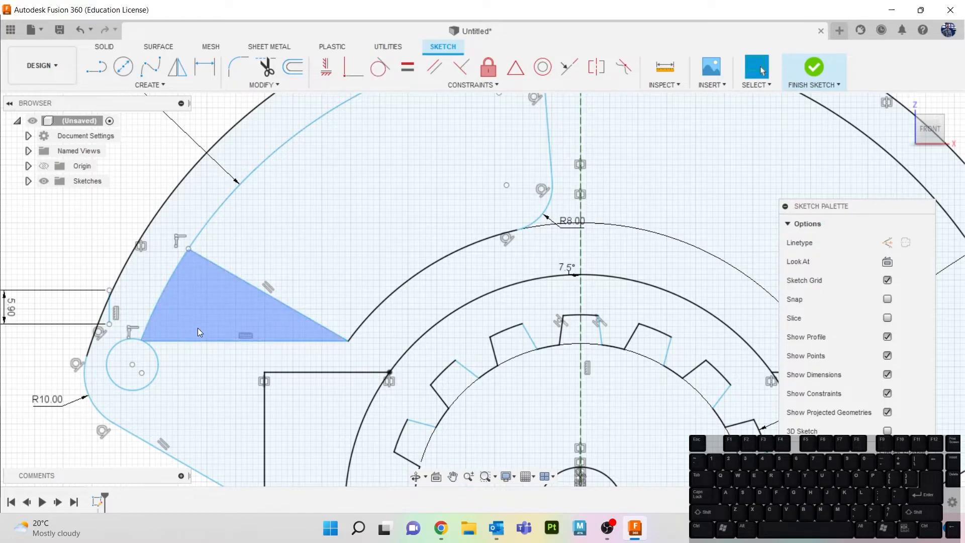
key(ctrl+z)
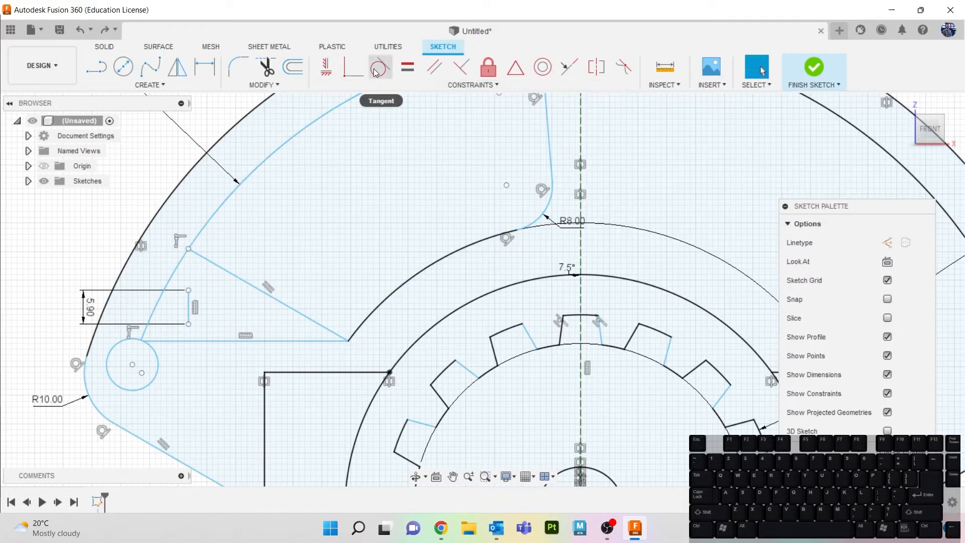
- Constrain the 5.9 mm vertical line's upper end coincident to the outer cut-out arc and its lower end to the horizontal line
click(353, 67)
click(189, 289)
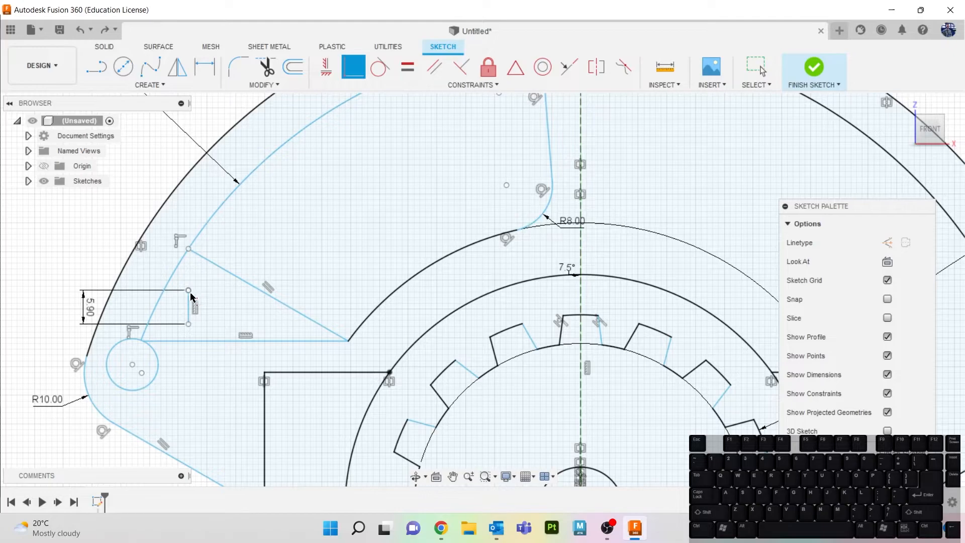
click(164, 293)
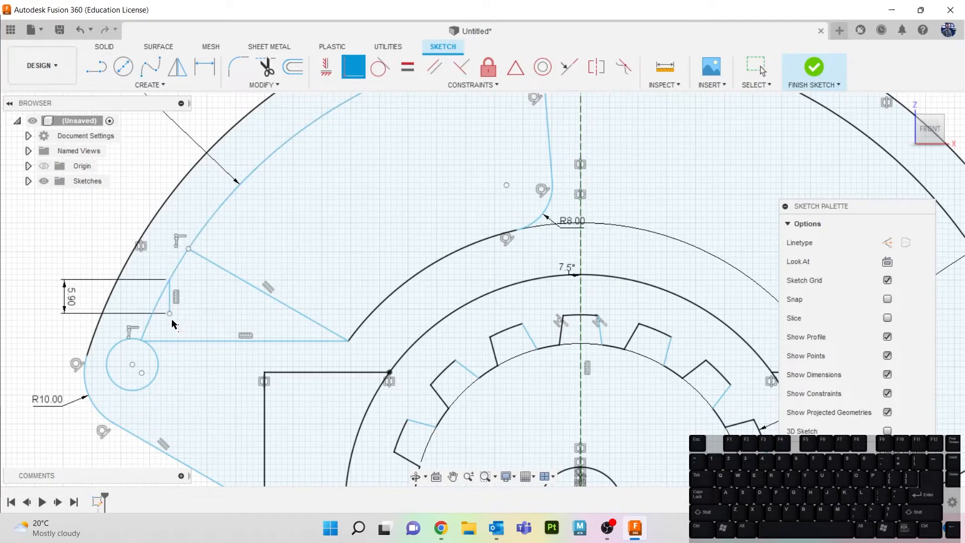
click(170, 314)
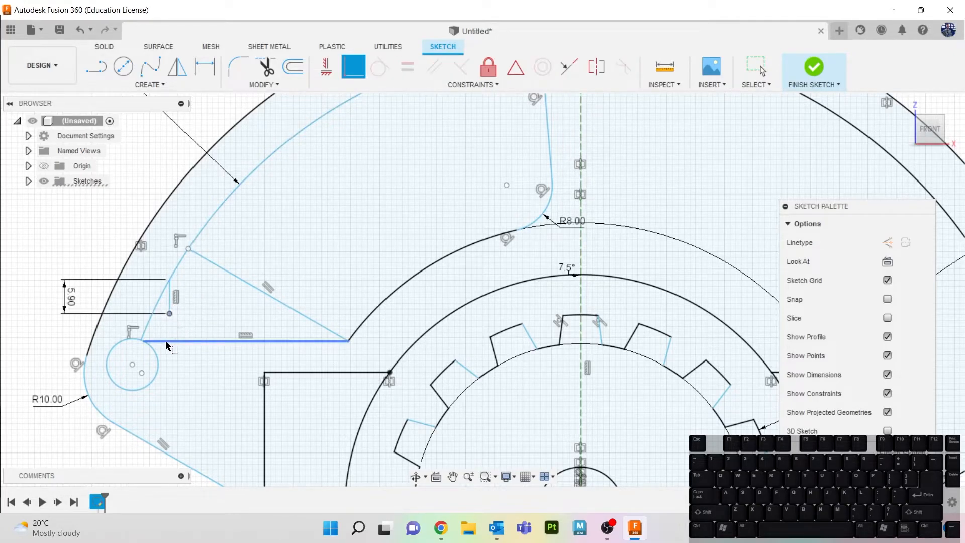
click(169, 341)
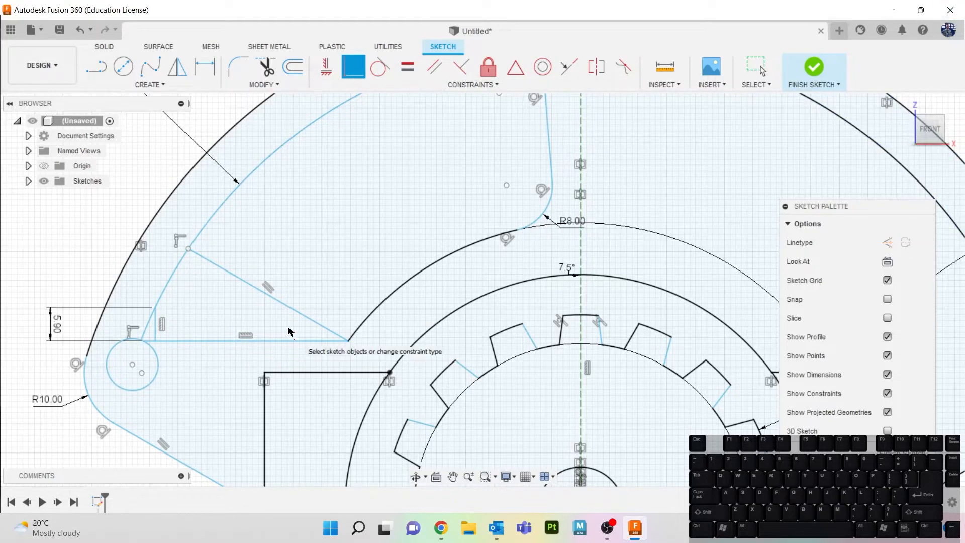
- Replace the slanted line with one from the 5.9 mm line's upper end to the horizontal line's inner end on the inner arc
key(t)
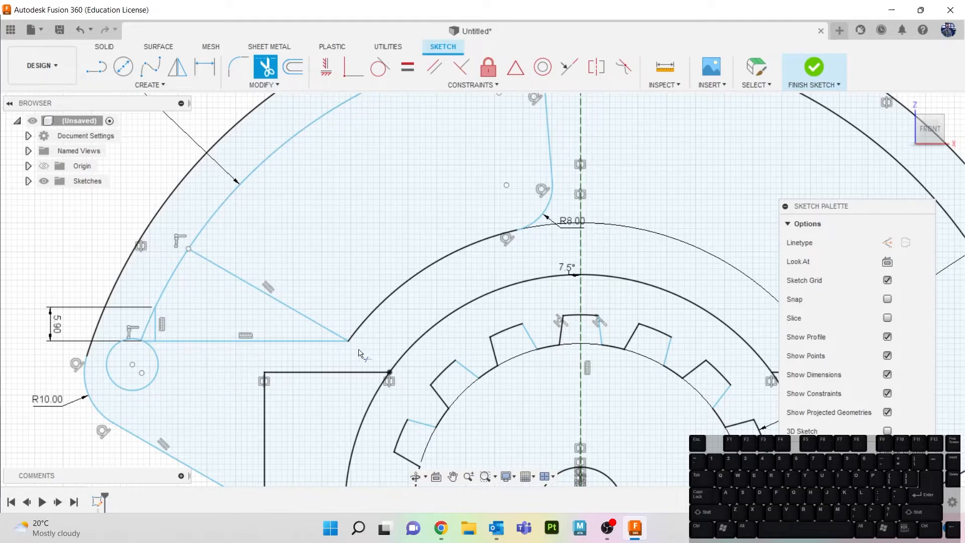
click(273, 300)
key(l)
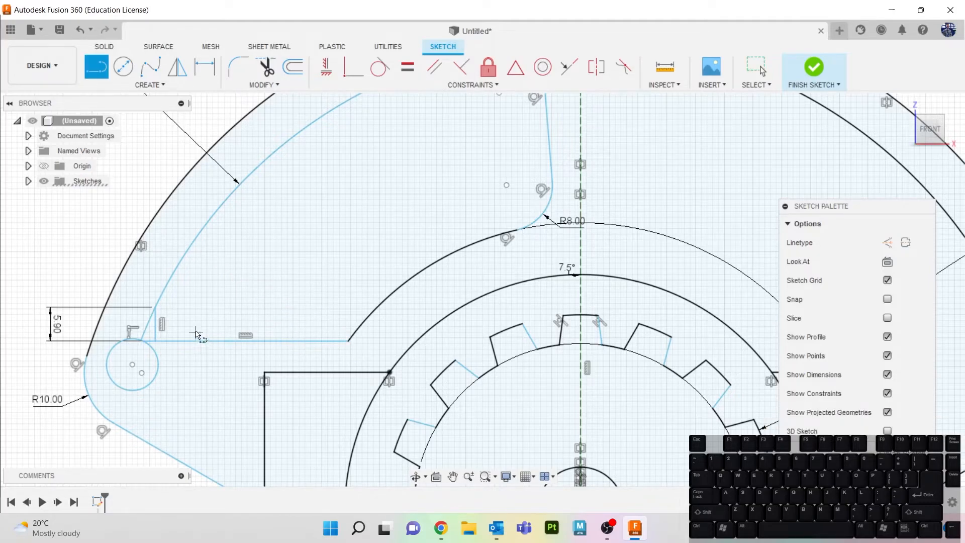
click(156, 306)
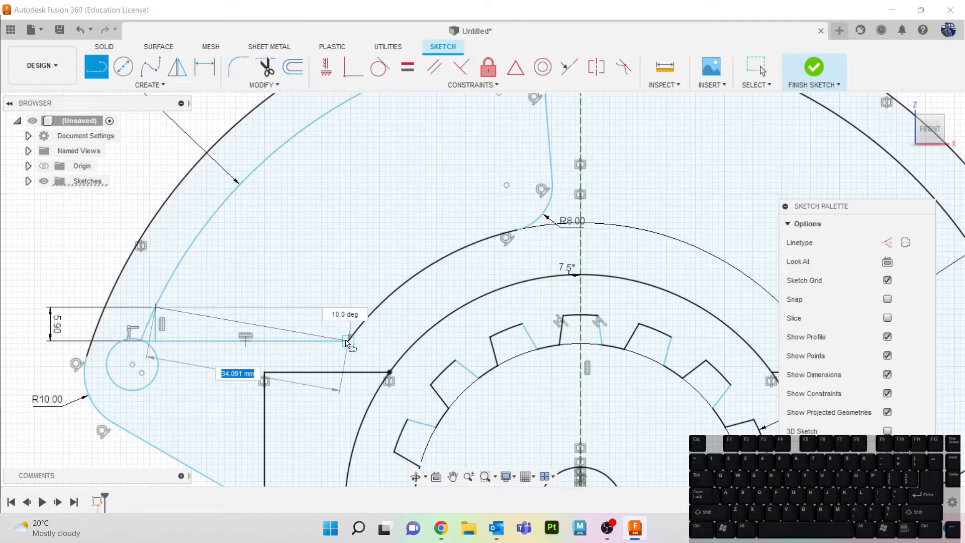
click(348, 341)
key(Escape)
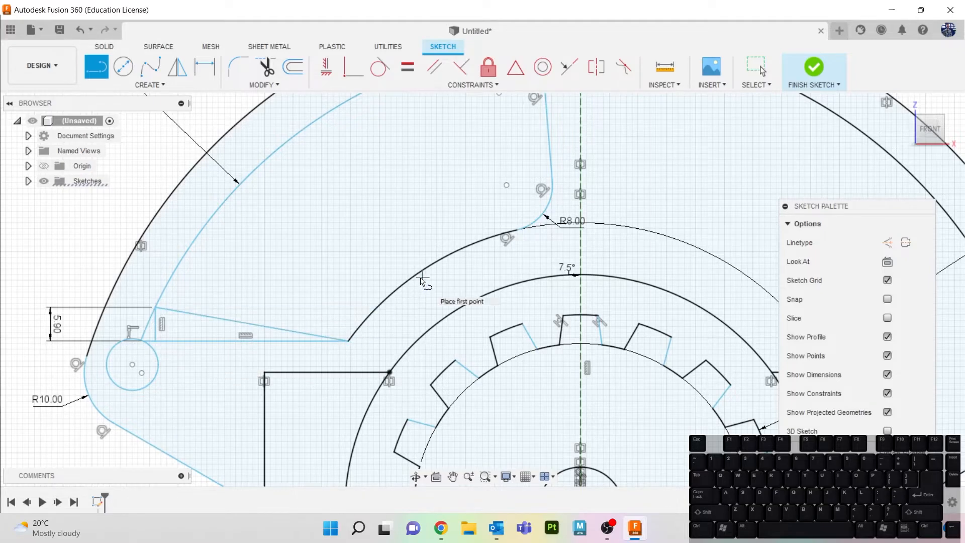
- Trim away the horizontal line, the arc stub and the 5.9 mm vertical line below the new slanted edge
key(t)
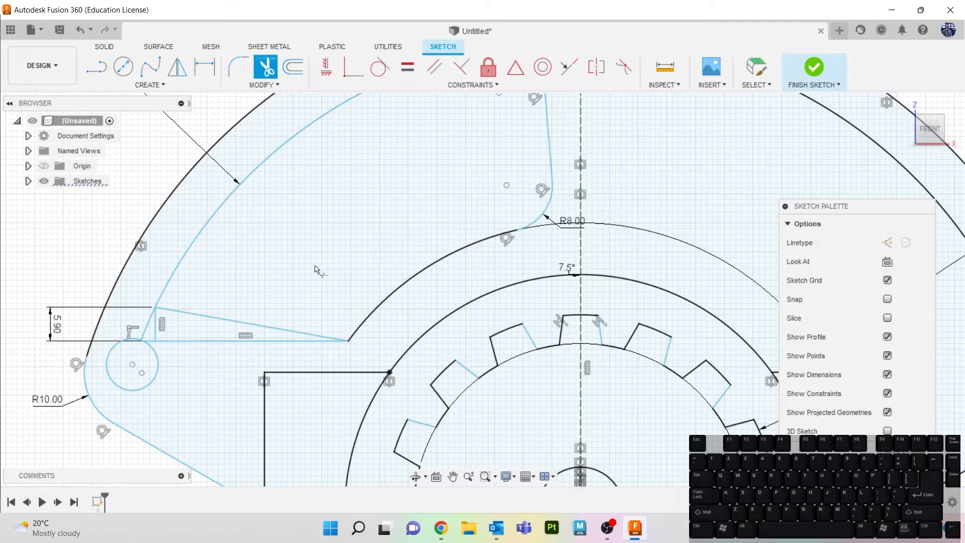
click(190, 341)
click(147, 331)
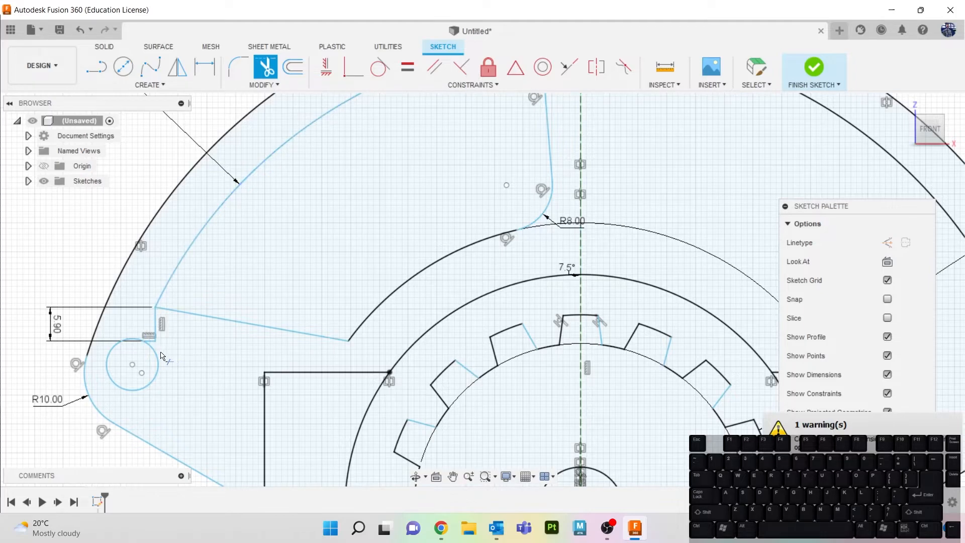
click(152, 342)
click(167, 336)
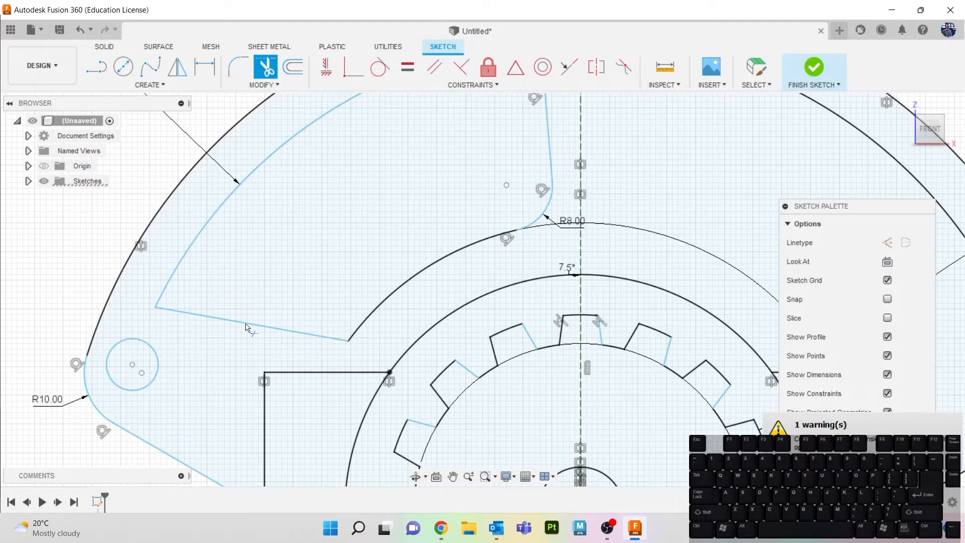
- Fillet the left cut-out's lower outer corner, between the outer arc and the slanted edge, with an 8 mm radius
scroll(557, 289, down, 2)
scroll(492, 402, down, 2)
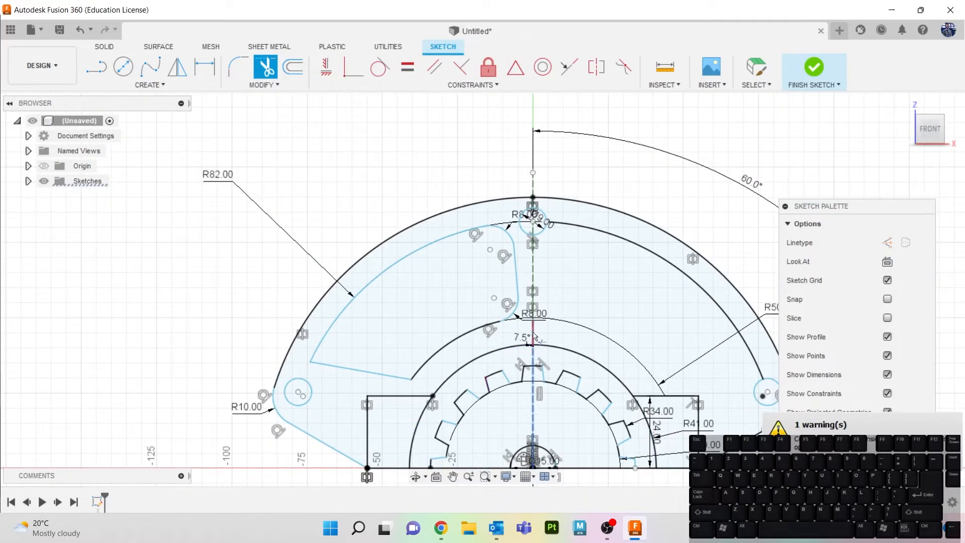
mouse_move(964, 101)
mouse_down()
mouse_move(749, 71)
mouse_move(551, 7)
mouse_move(964, 151)
mouse_up()
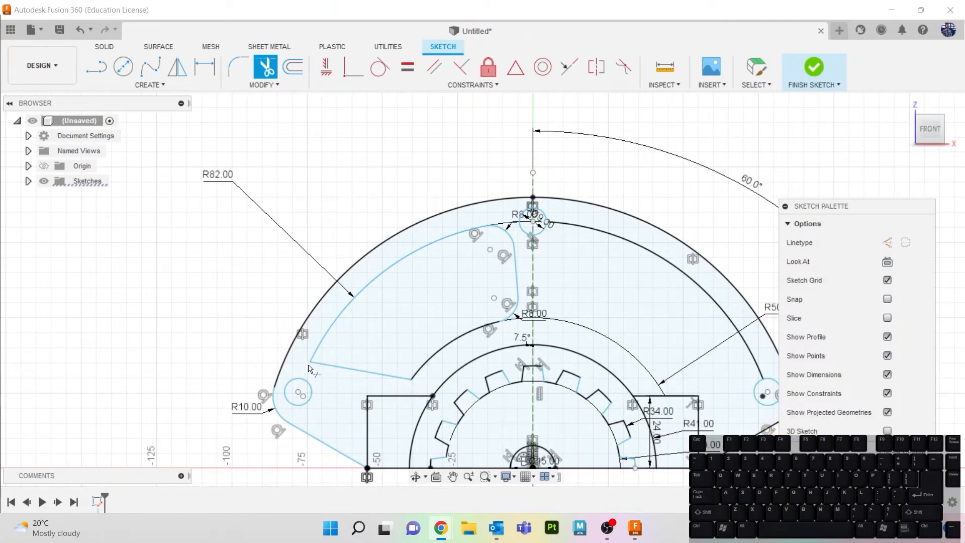
drag(964, 86, 413, 71)
double_click(413, 70)
click(238, 66)
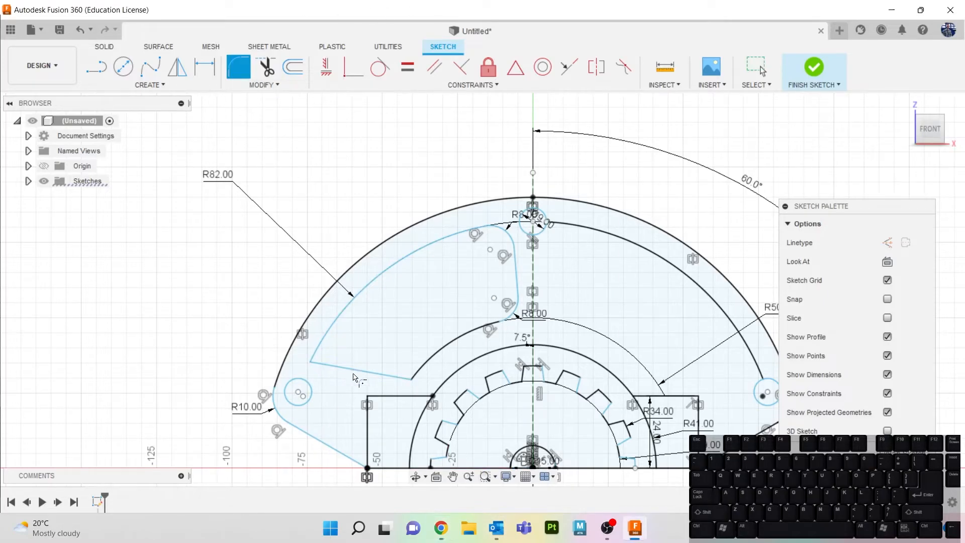
click(323, 345)
click(323, 346)
text(8)
key(Return)
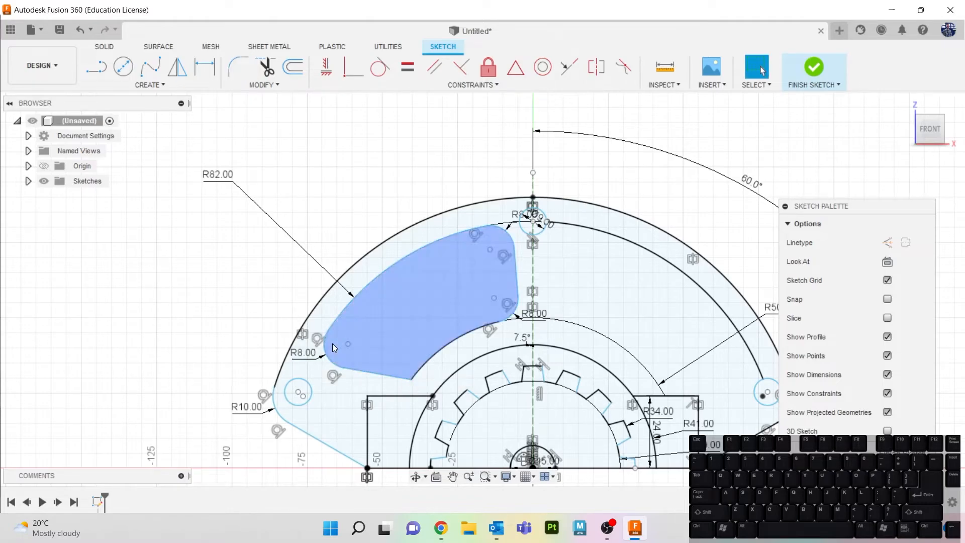
- Fillet the left cut-out's lower inner corner, between the slanted edge and the inner arc, with an 8 mm radius
click(395, 375)
click(421, 358)
text(8)
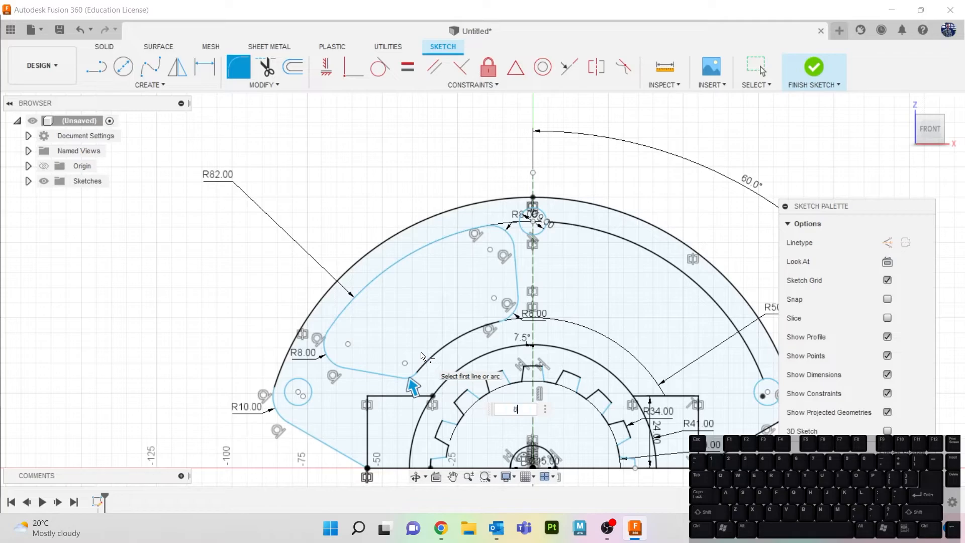
key(Return)
key(Escape)
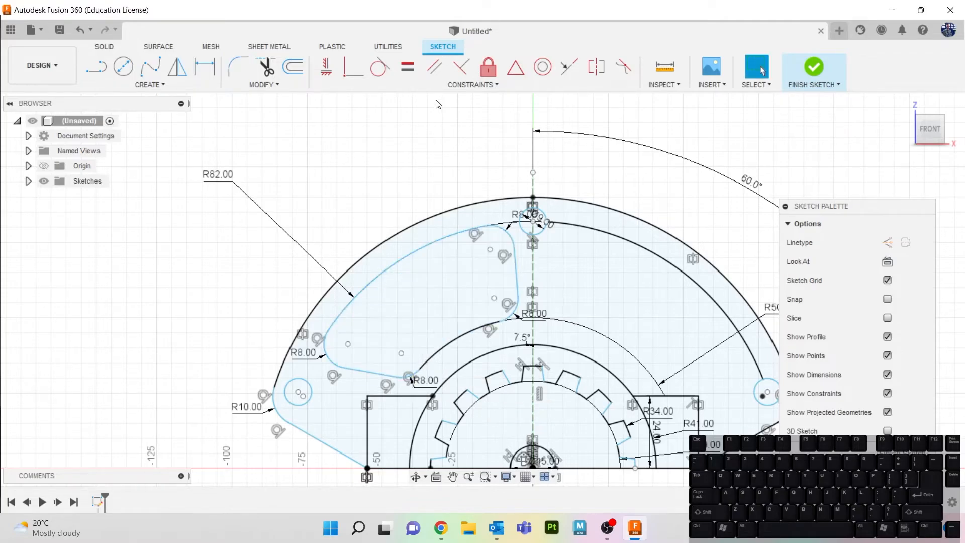
- Hide the dimensions and constraints in the sketch
middle_drag(425, 133, 297, 95)
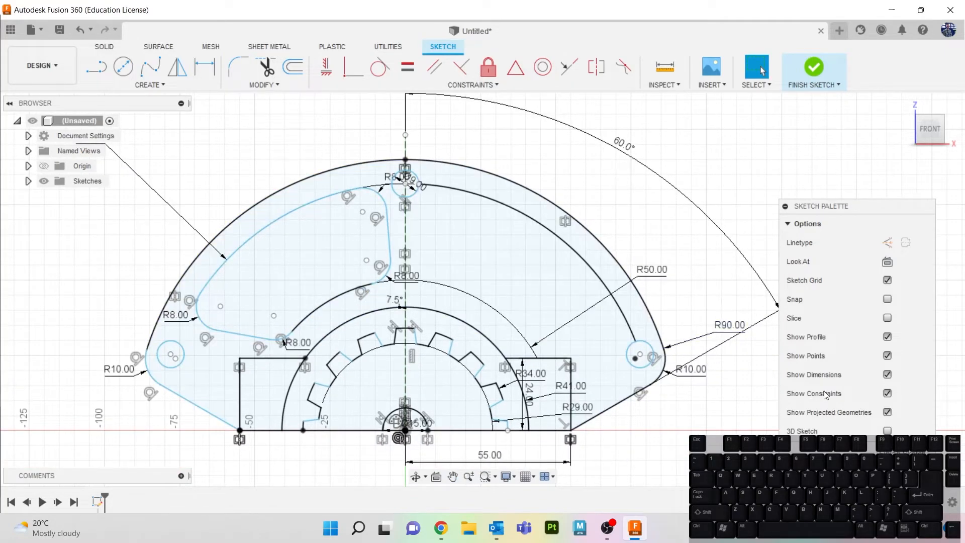
click(886, 375)
click(887, 394)
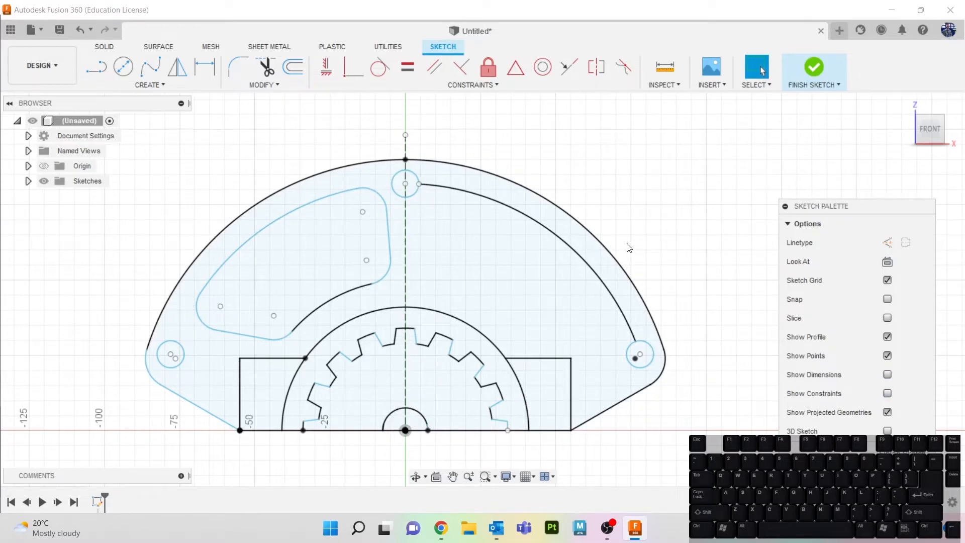
- Check the reference drawing in the browser, and trim away the leftover arc running between the plate's top and right holes
drag(964, 51, 480, 0)
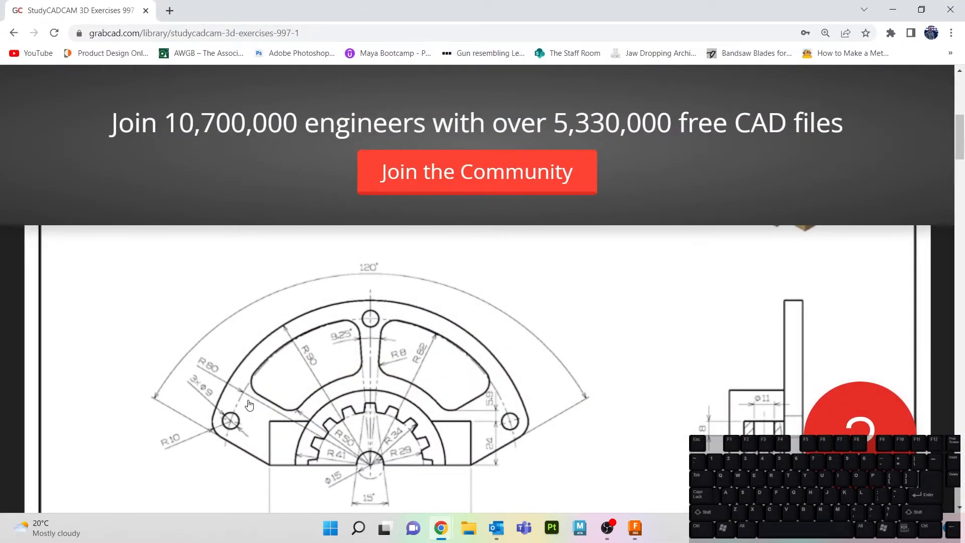
drag(528, 8, 964, 35)
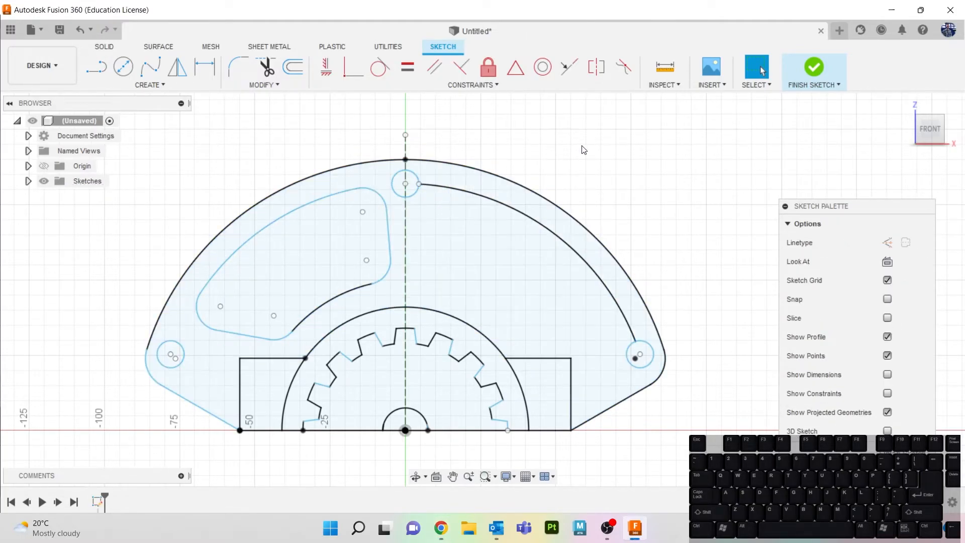
key(t)
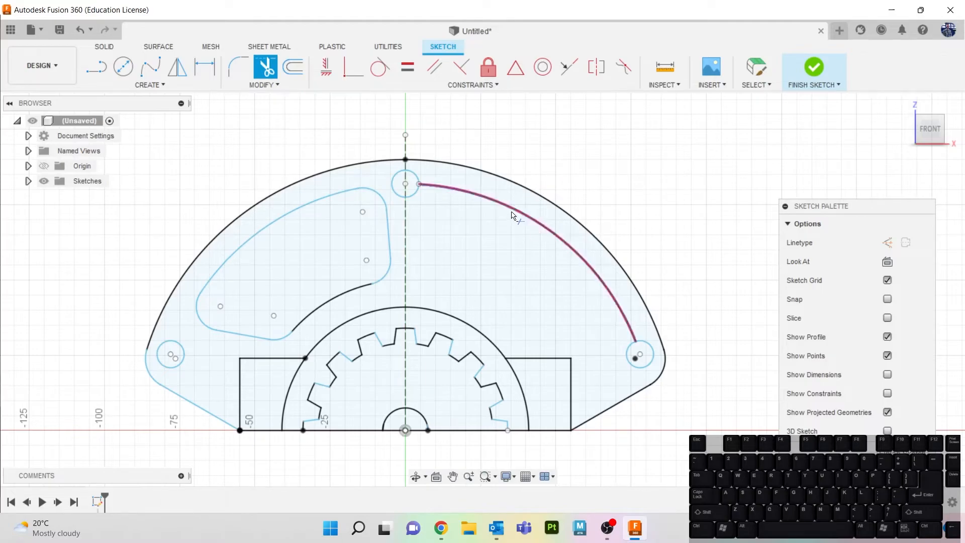
click(511, 213)
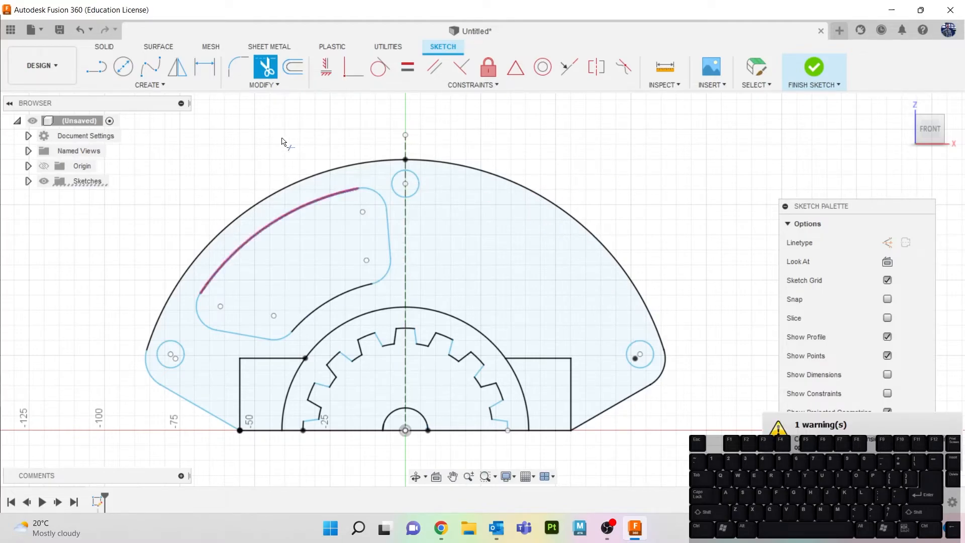
- Mirror the complete left cut-out outline about the plate's vertical centre line
click(160, 84)
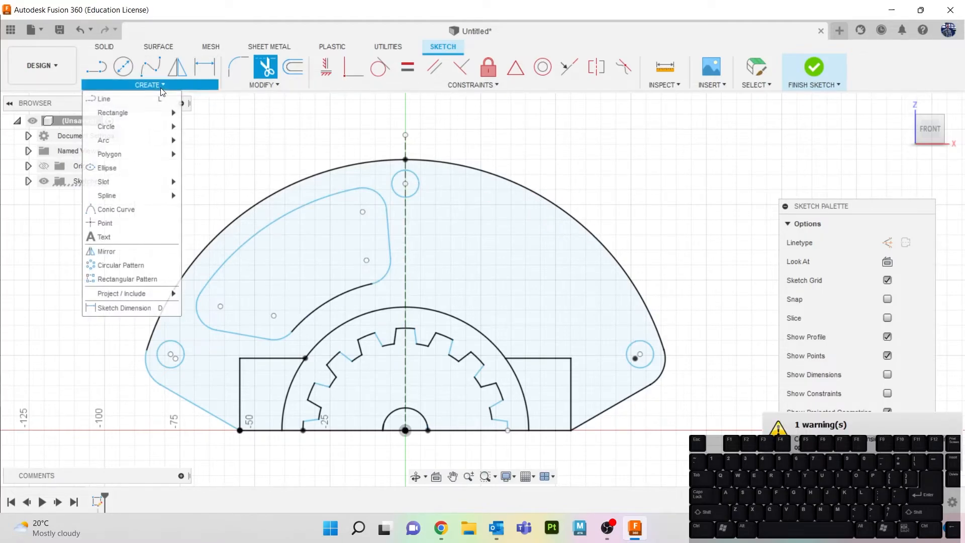
click(152, 251)
double_click(324, 201)
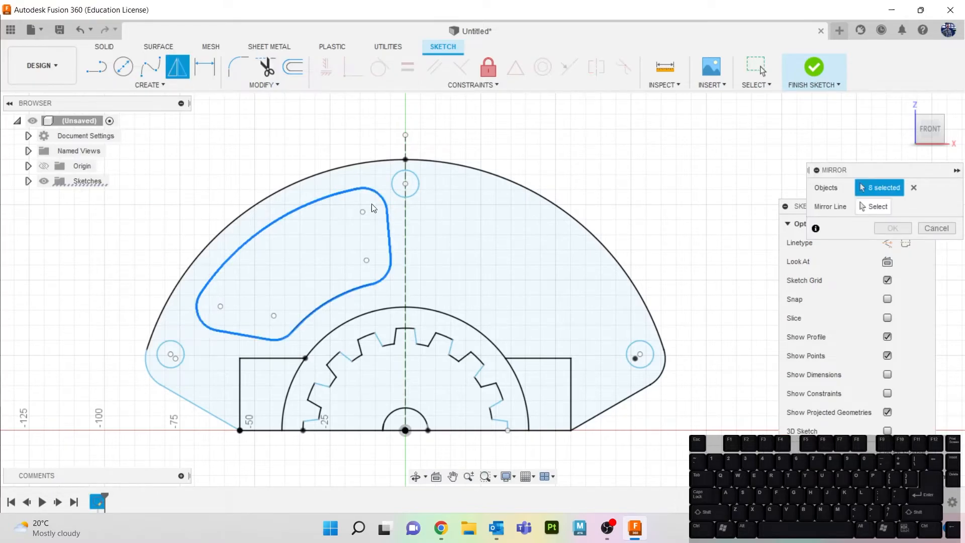
click(872, 206)
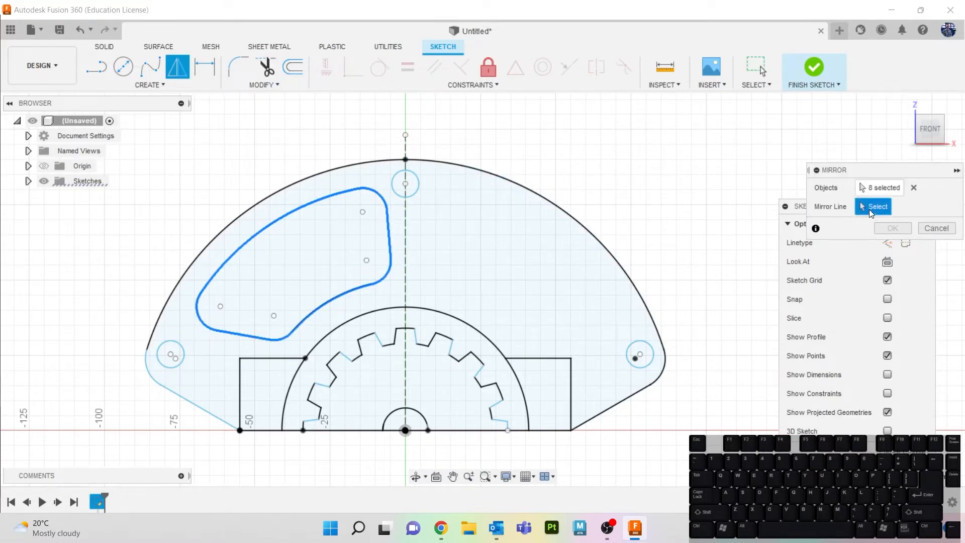
click(405, 227)
click(893, 228)
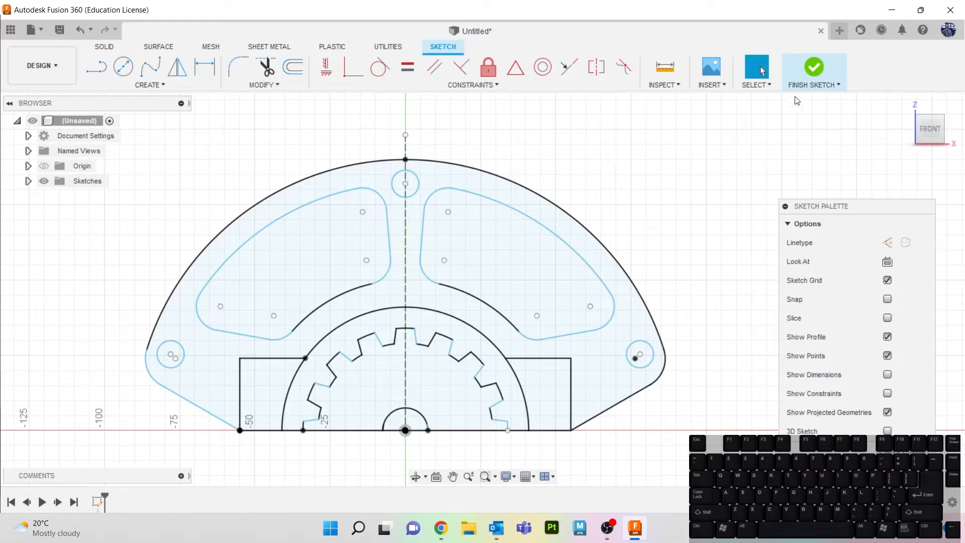
- Finish the sketch and check that the main plate area around the cut-outs can be picked as one closed profile
click(813, 67)
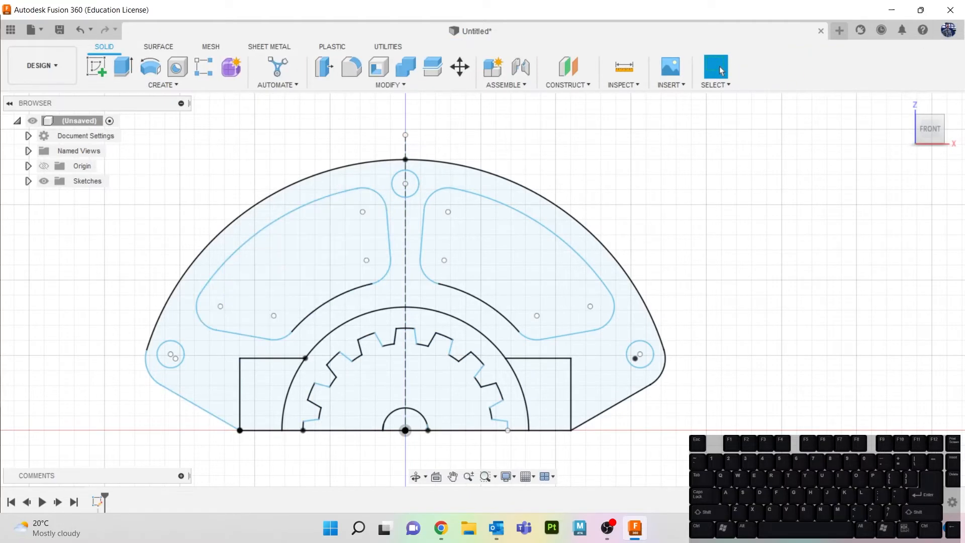
drag(932, 132, 905, 133)
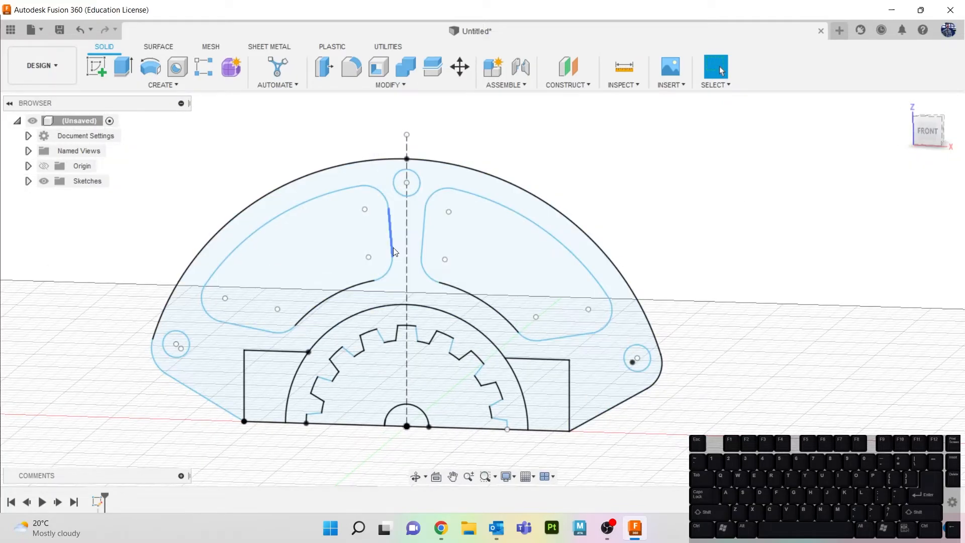
click(403, 265)
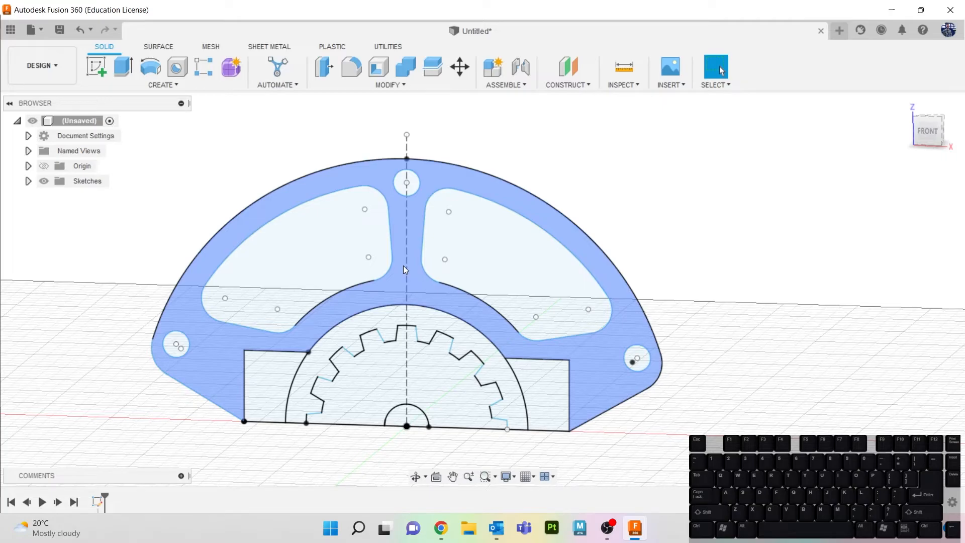
key(Escape)
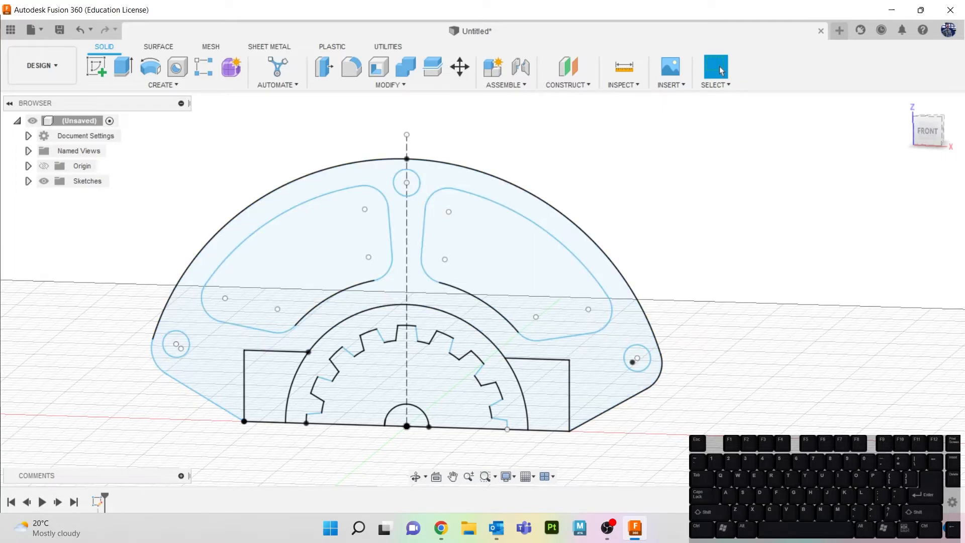
- Extrude the main plate profile around the cut-outs and holes 10 mm as a new body
key(e)
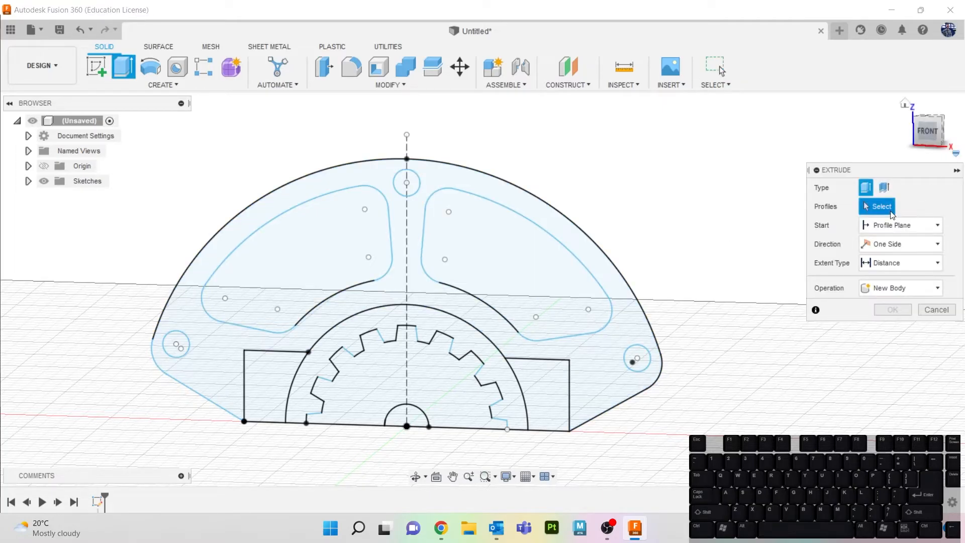
click(411, 225)
text(10)
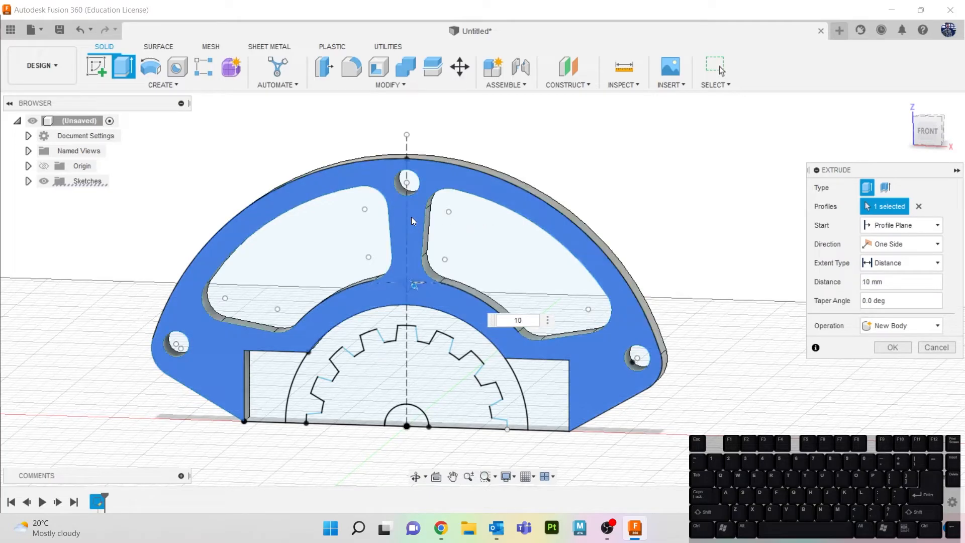
key(Return)
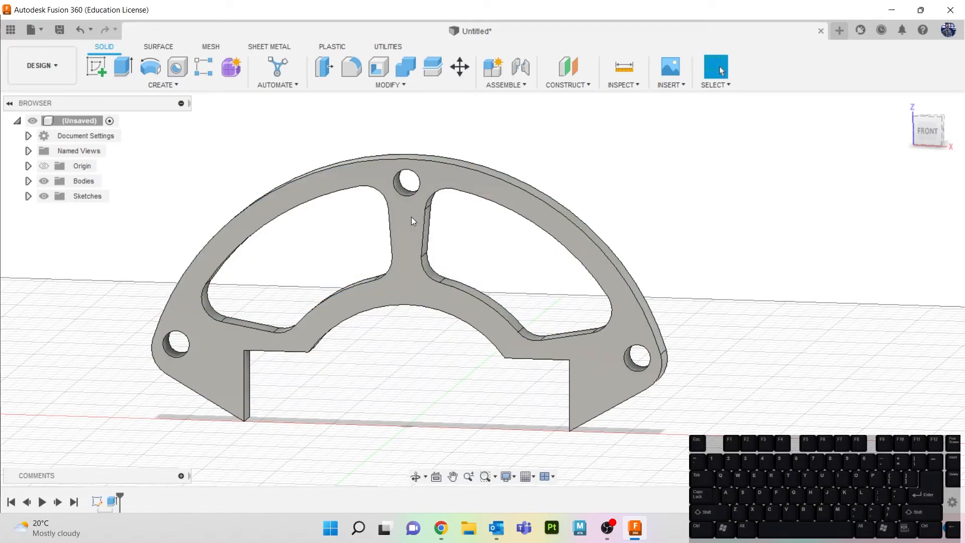
- Show the sketch again and extrude the two rectangular side block profiles 32 mm, joining them to the plate
click(28, 196)
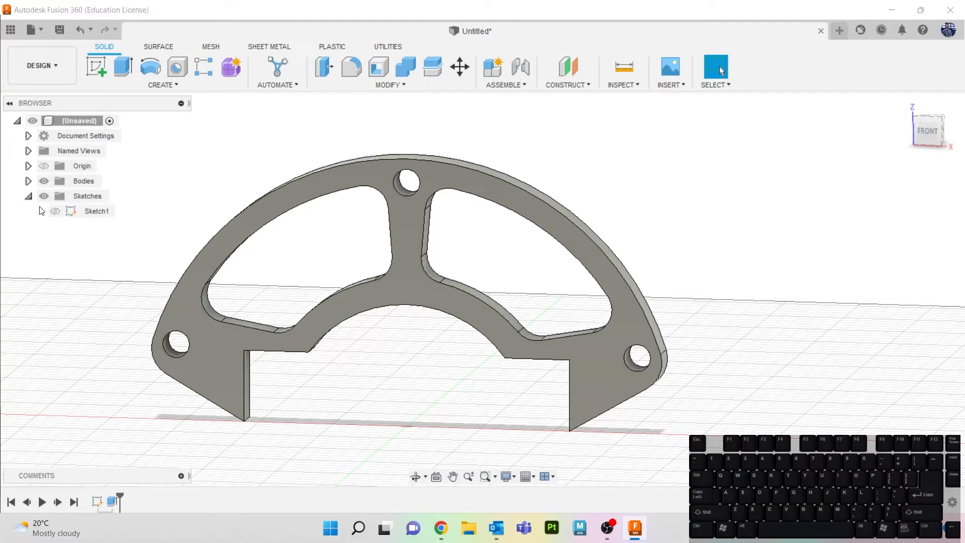
click(55, 212)
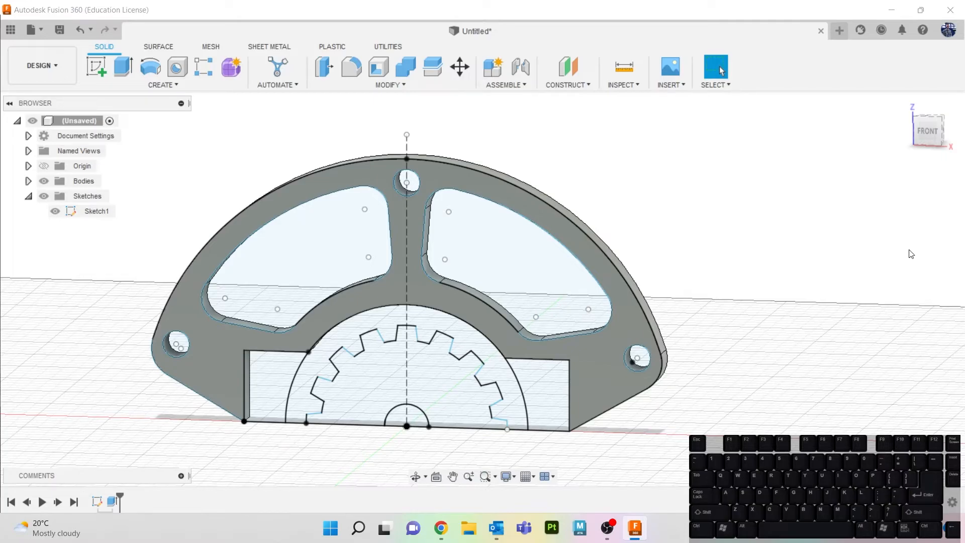
mouse_move(926, 132)
mouse_down()
mouse_move(849, 153)
mouse_move(842, 144)
mouse_move(876, 150)
mouse_up()
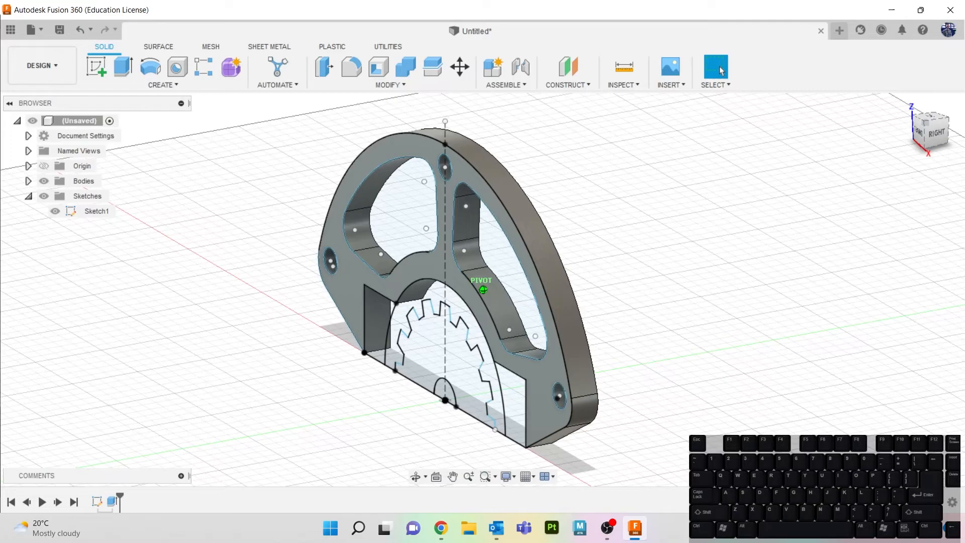
key(e)
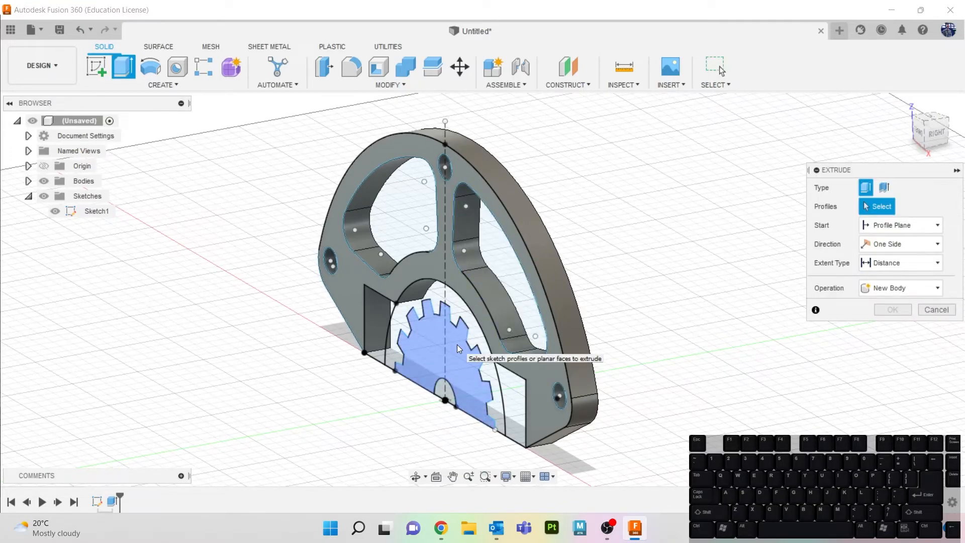
click(517, 388)
click(372, 320)
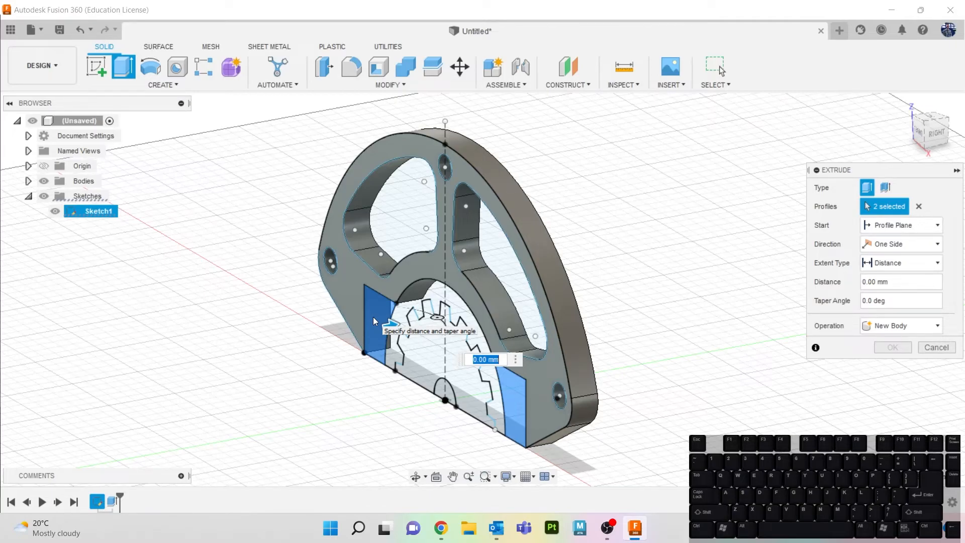
text(32)
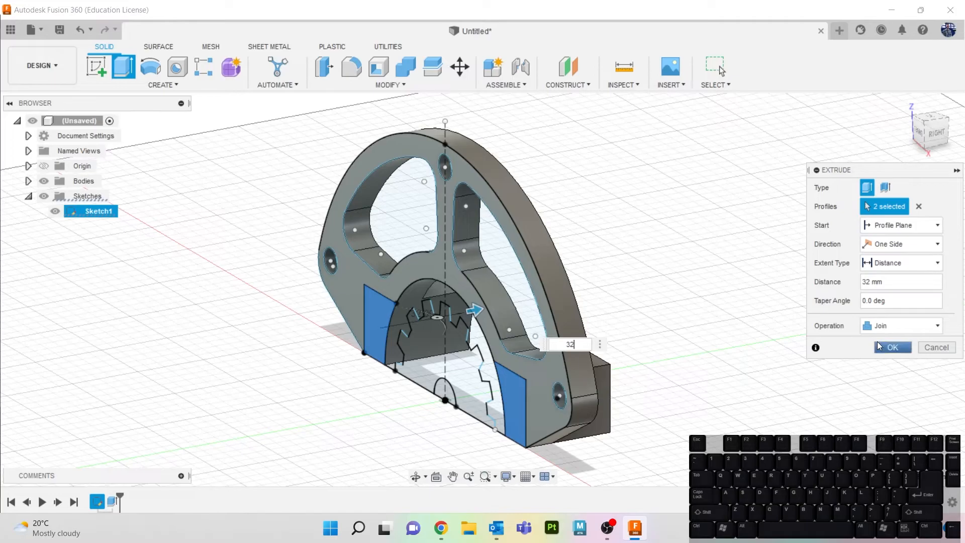
click(877, 345)
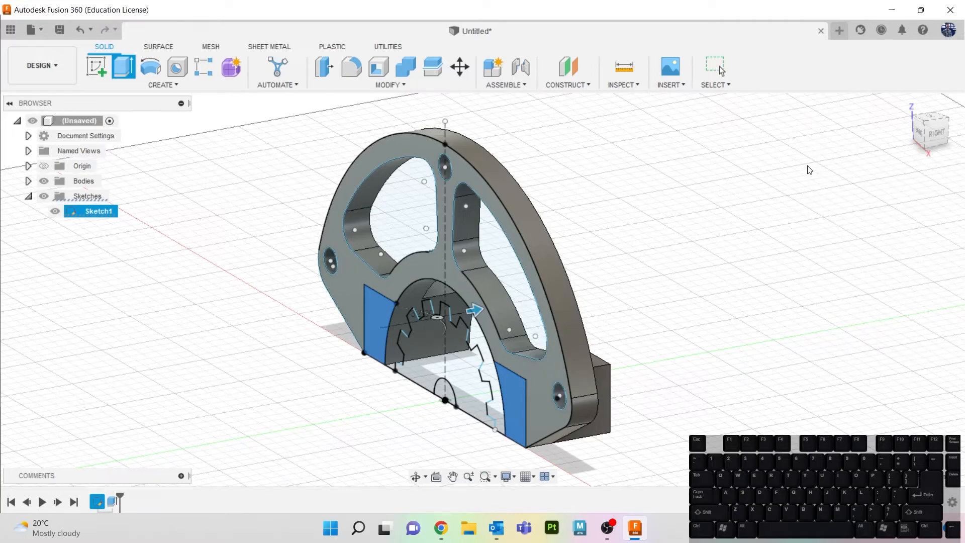
- Extrude the toothed half-ring profile between the side blocks 40 mm
mouse_move(935, 132)
mouse_down()
mouse_move(859, 141)
mouse_move(879, 118)
mouse_move(928, 136)
mouse_up()
key(e)
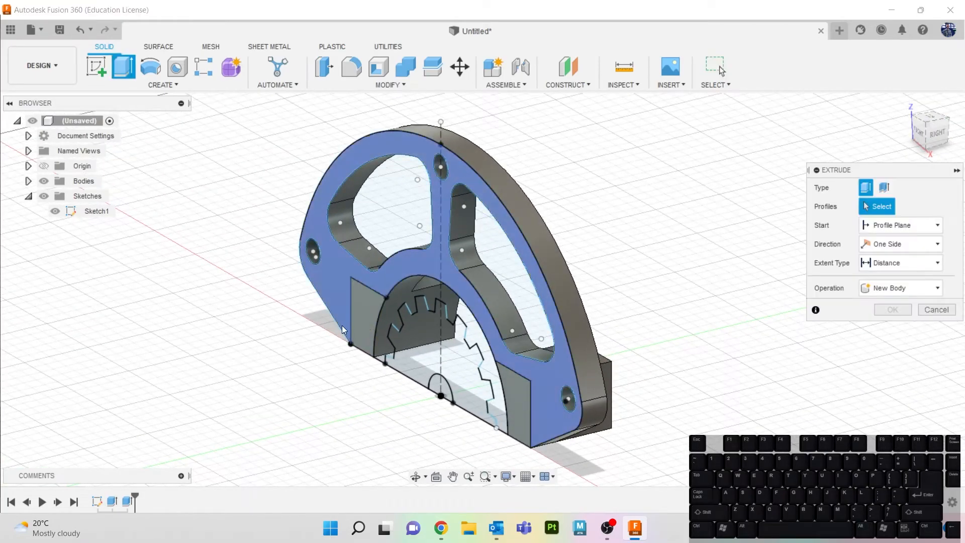
click(426, 283)
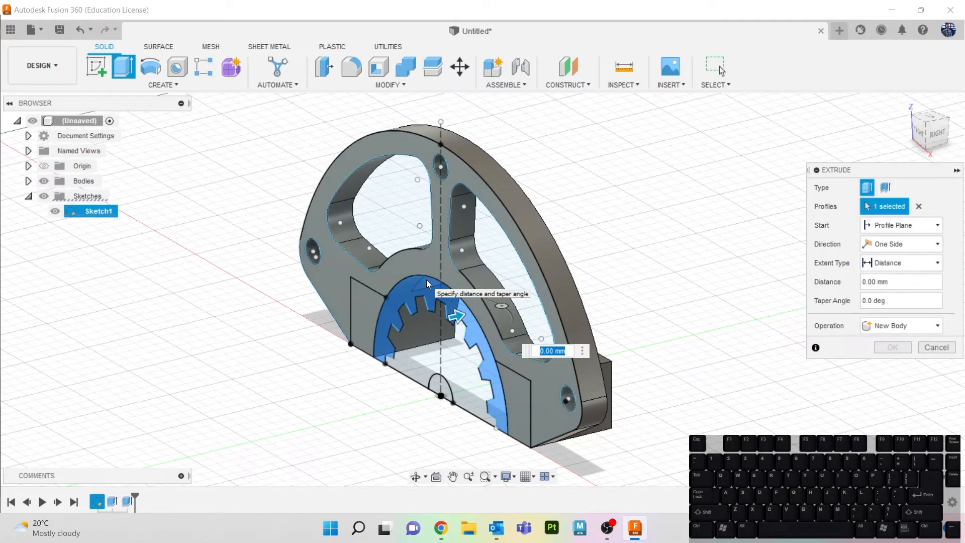
text(-40)
key(Return)
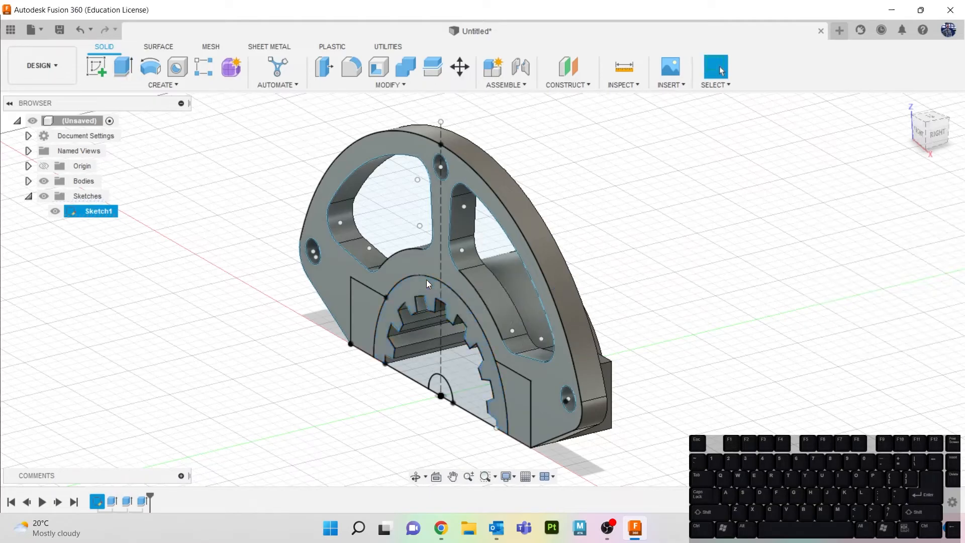
- Hide the profile sketch to leave only the solid model showing from the back
click(937, 133)
drag(947, 137, 936, 136)
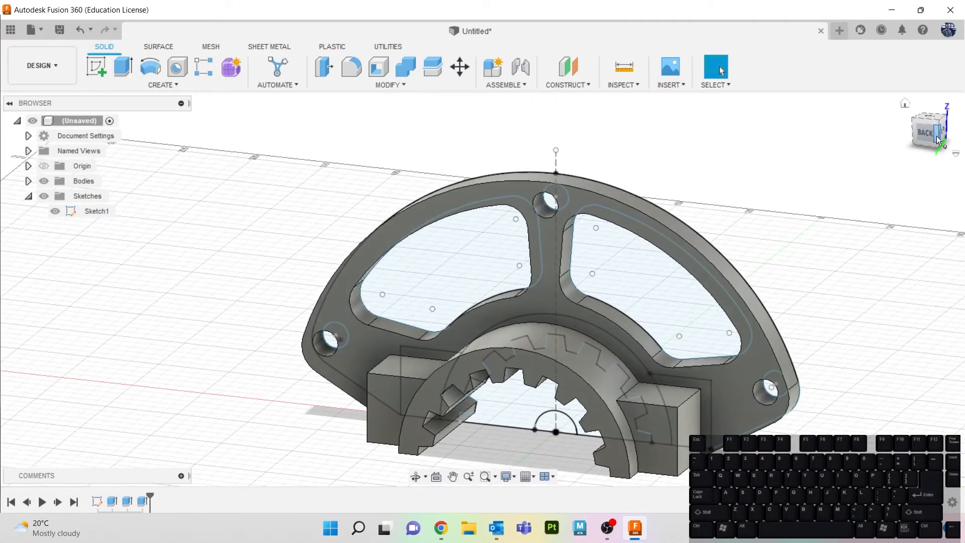
click(55, 211)
mouse_move(282, 307)
middle_down()
mouse_move(279, 259)
mouse_move(246, 254)
middle_up()
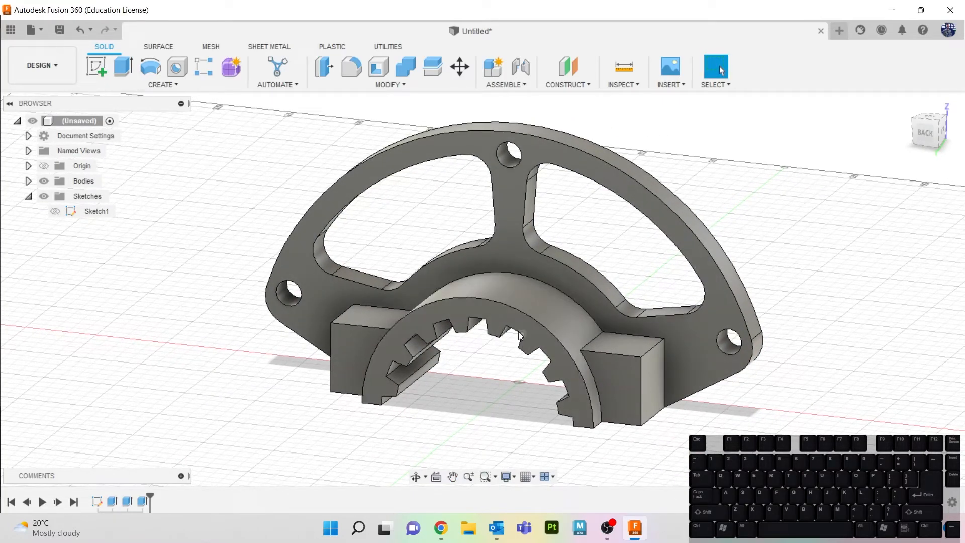
- Switch to the browser and check the reference drawing for the position and sizes of the counterbored holes in the side blocks
drag(964, 175, 461, 158)
double_click(464, 158)
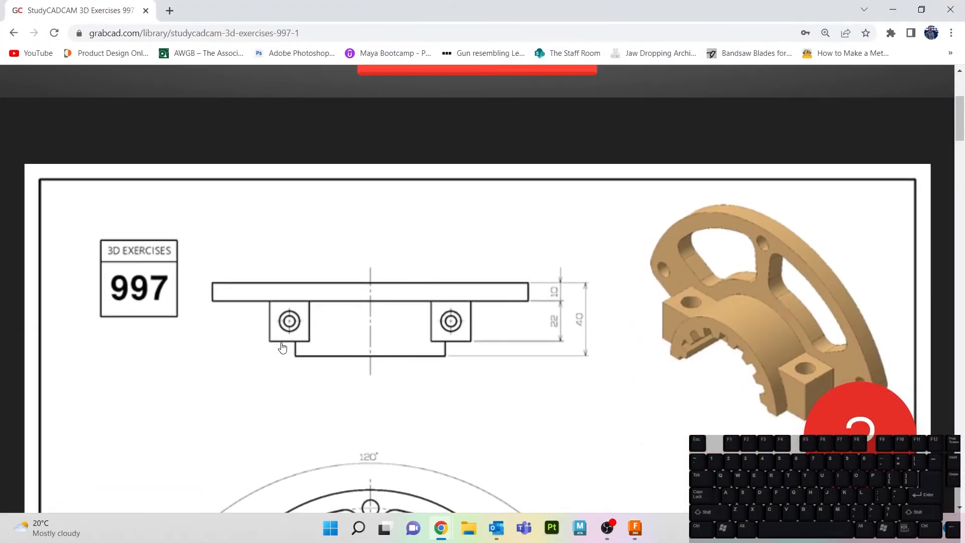
scroll(302, 332, down, 4)
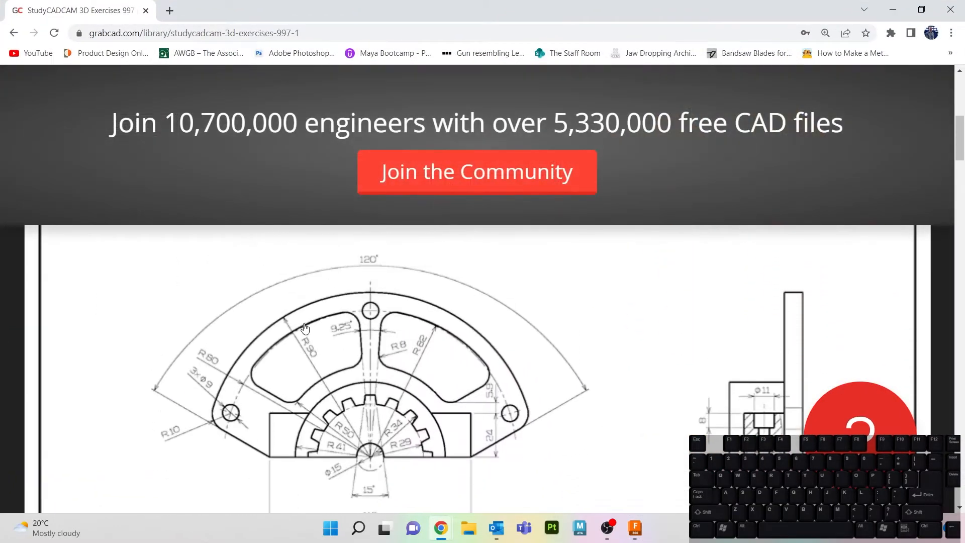
scroll(305, 327, up, 4)
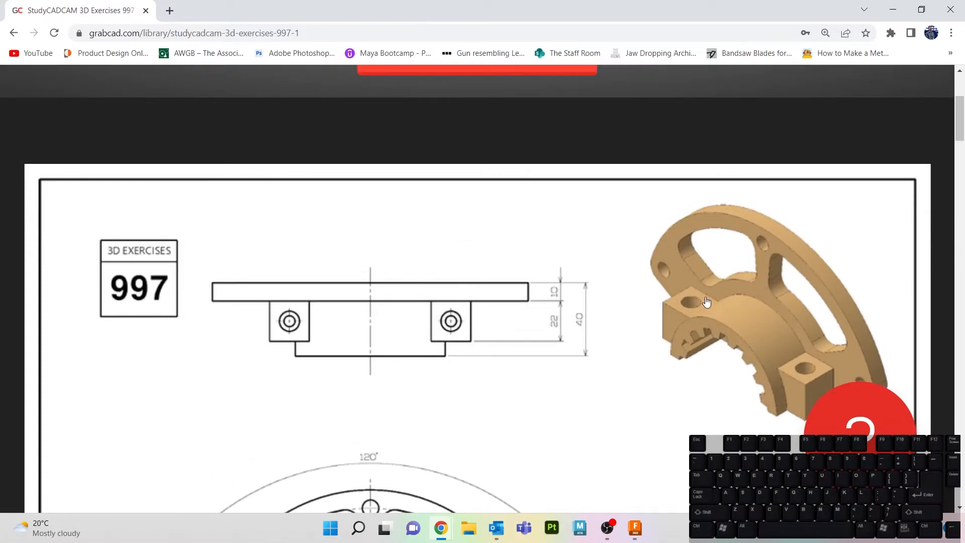
scroll(684, 337, down, 6)
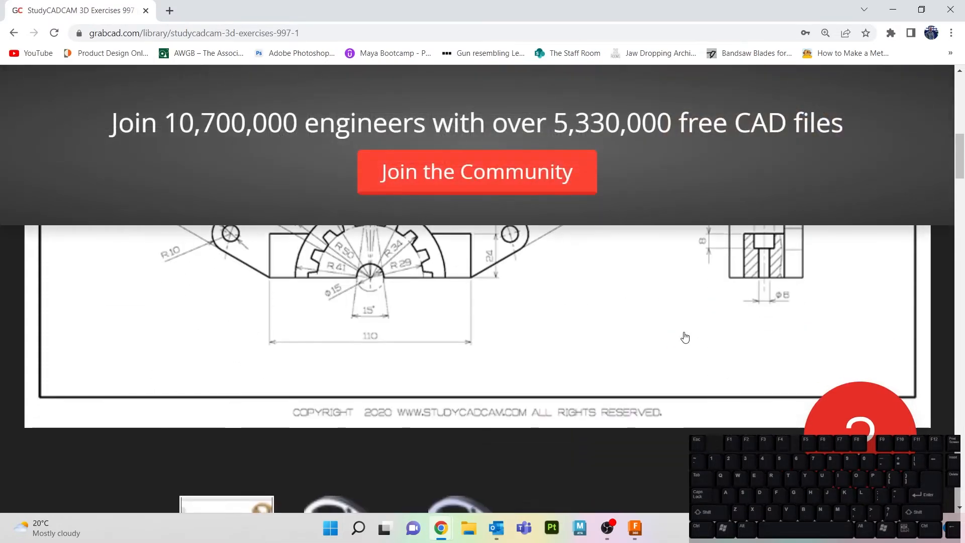
scroll(684, 336, up, 1)
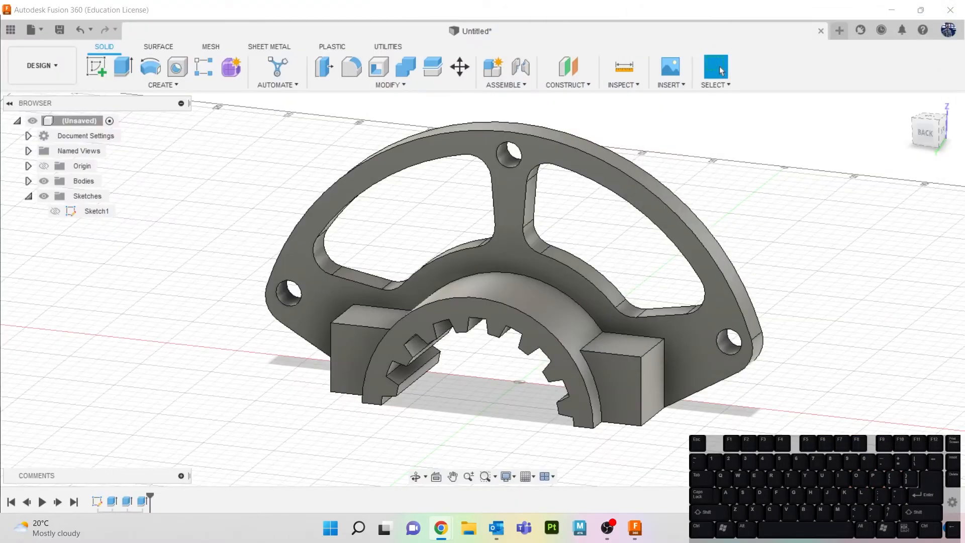
middle_drag(848, 219, 797, 200)
mouse_move(924, 142)
mouse_down()
mouse_move(912, 162)
mouse_move(916, 151)
mouse_up()
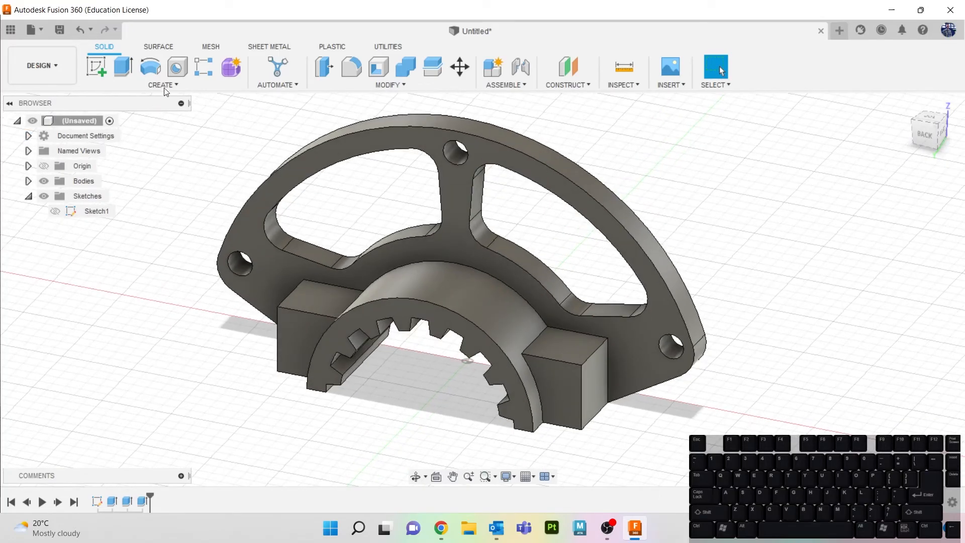
click(176, 68)
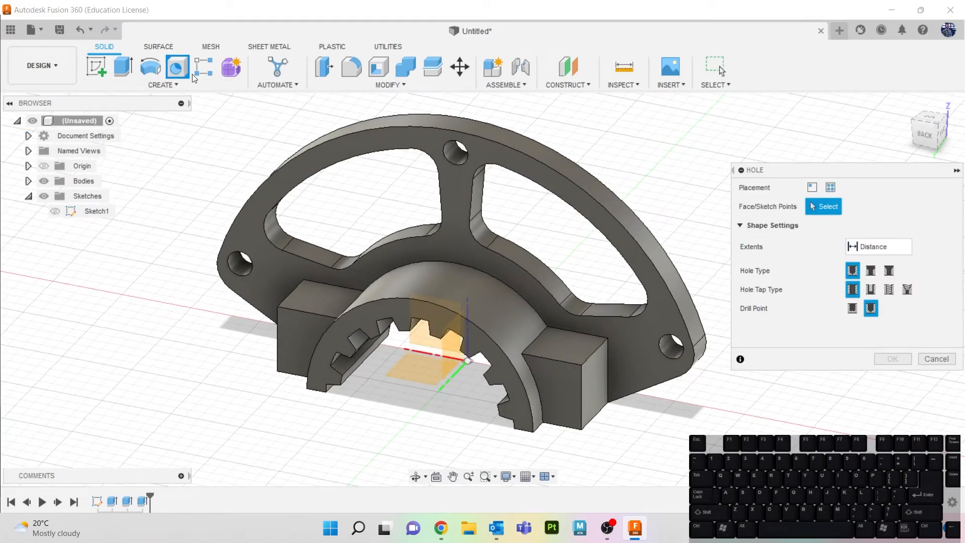
click(930, 117)
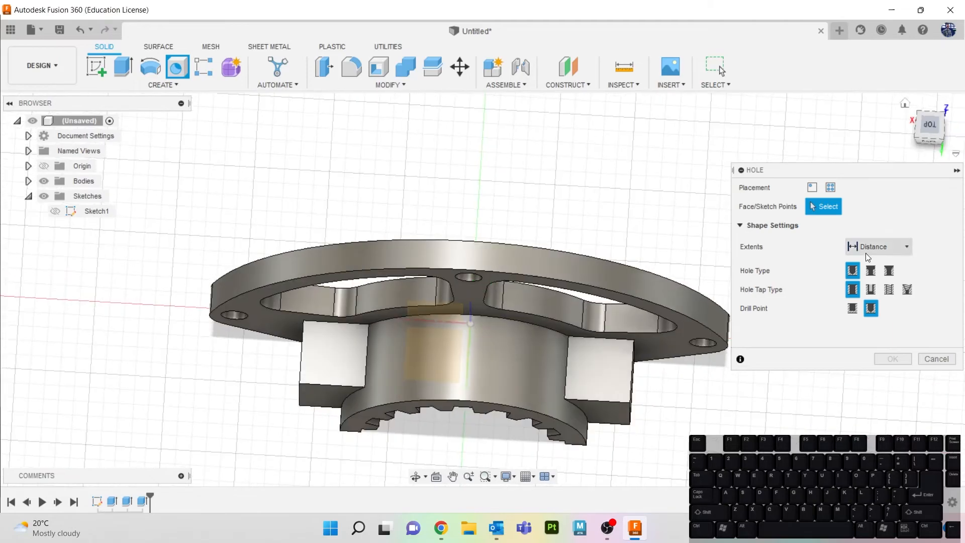
click(567, 367)
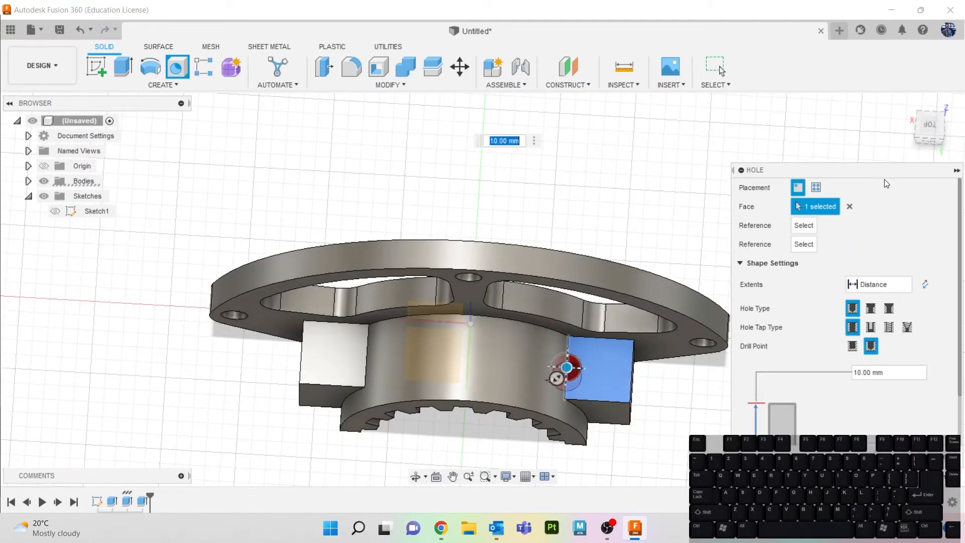
click(930, 126)
scroll(602, 374, up, 5)
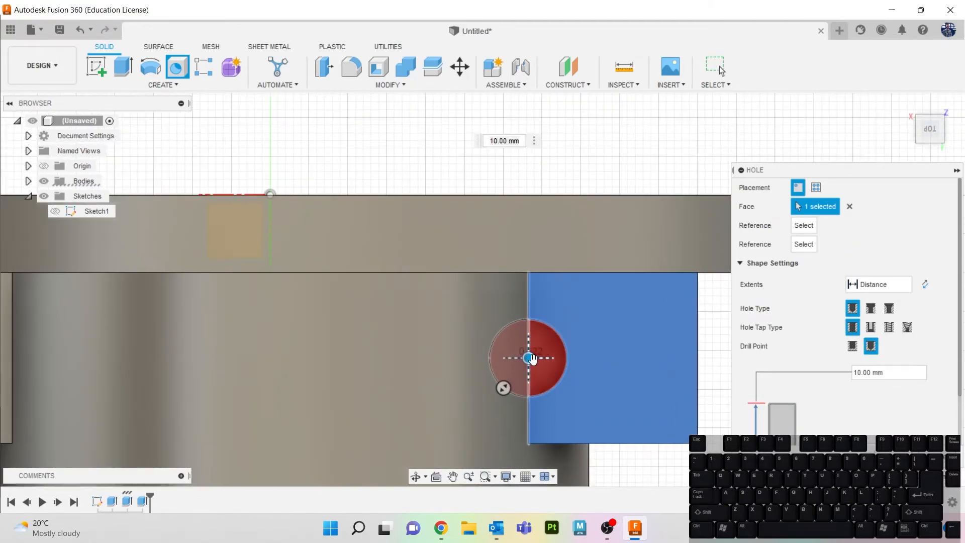
click(928, 456)
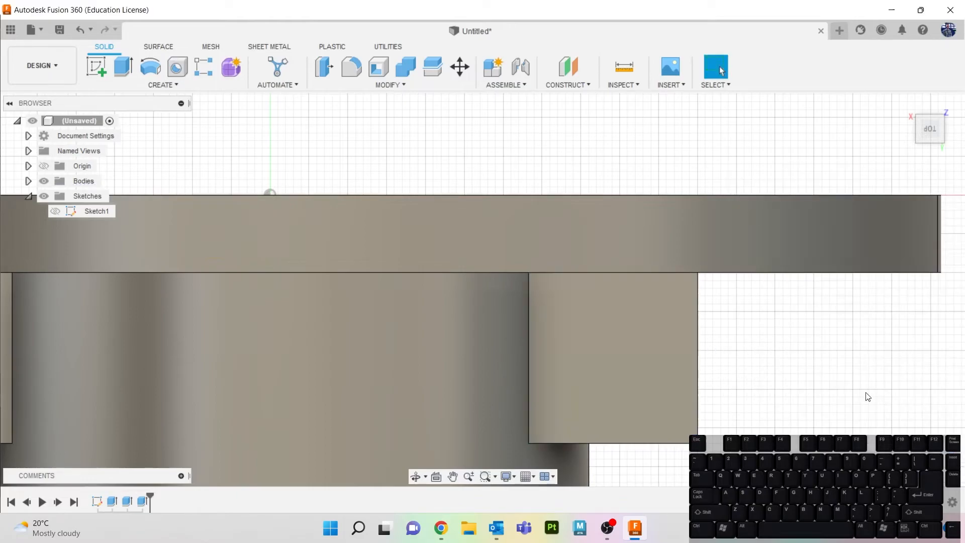
- Sketch two corner-to-corner diagonal lines on the upper face of one side block to locate its centre, and finish the sketch
click(97, 59)
click(601, 384)
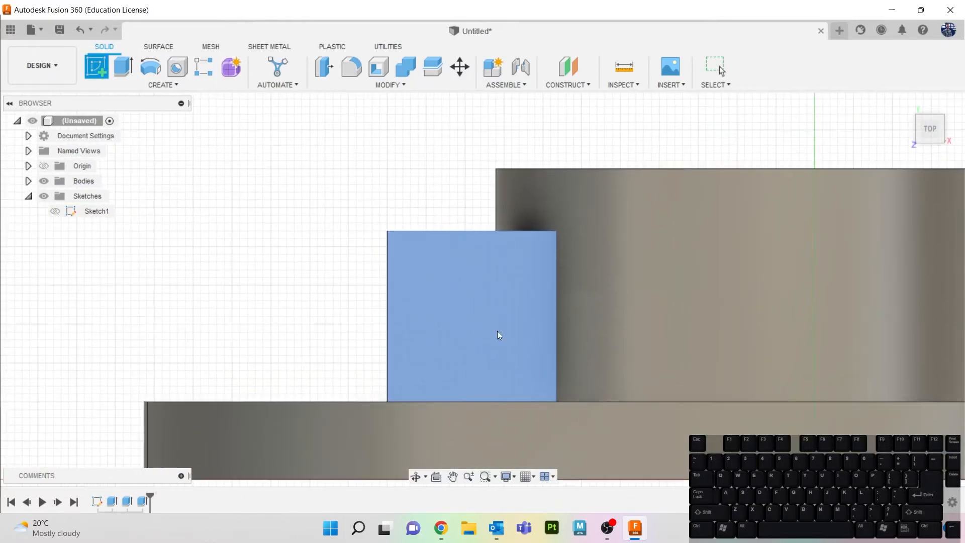
key(l)
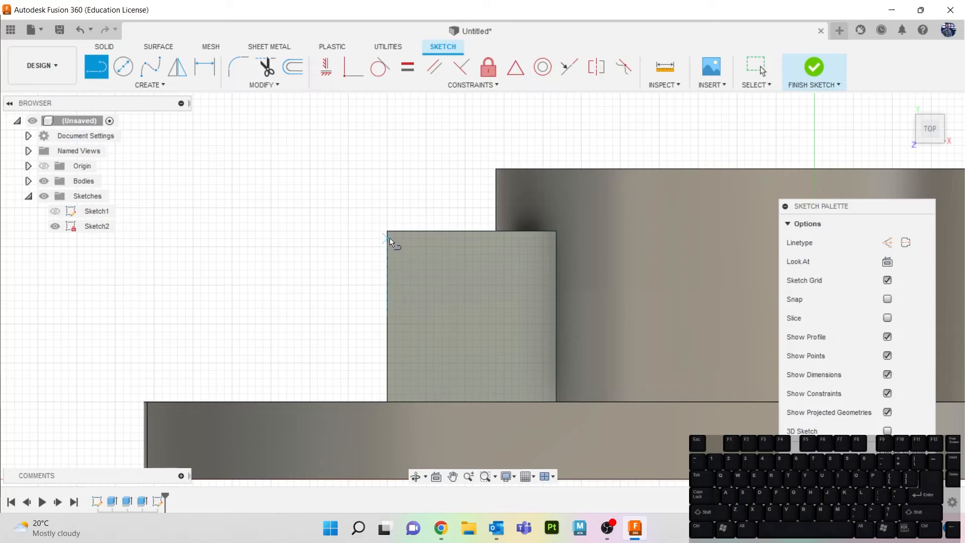
mouse_move(387, 231)
mouse_down()
mouse_move(540, 408)
mouse_move(555, 401)
mouse_up()
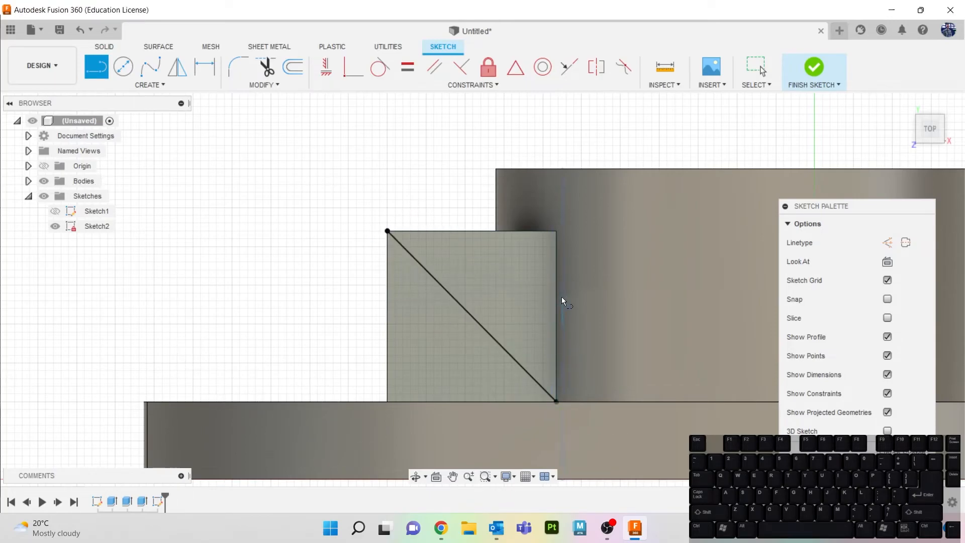
drag(556, 233, 387, 401)
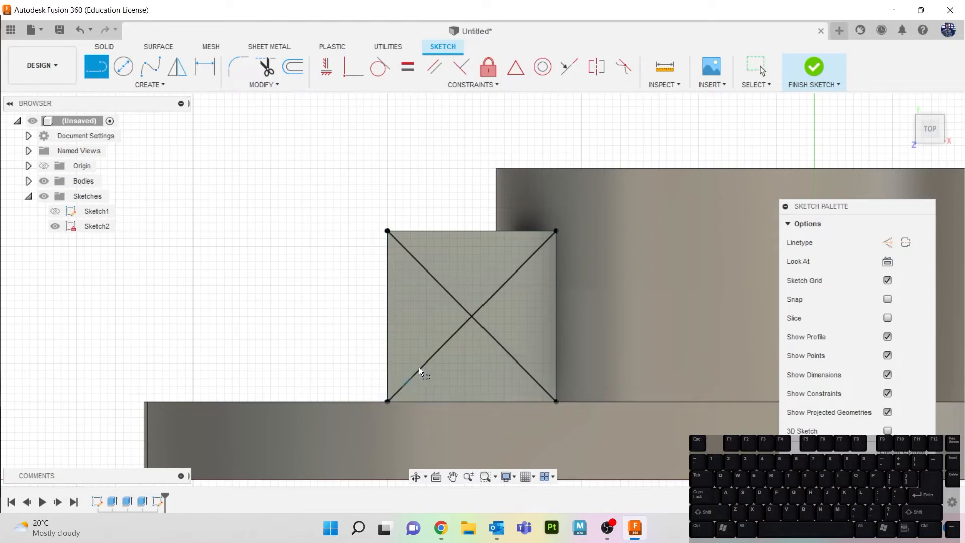
key(Escape)
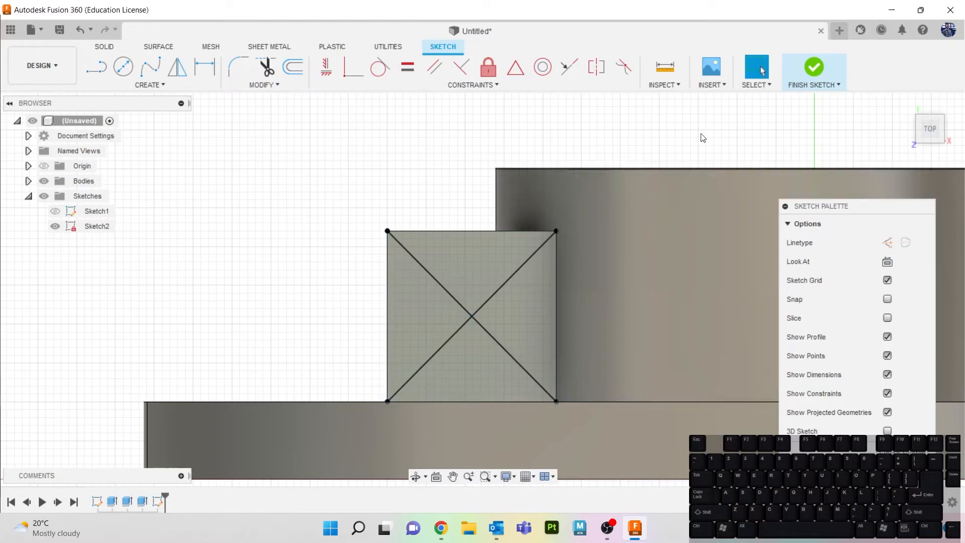
click(817, 75)
- Start a hole on the side block's upper face and centre it on the intersection of the two diagonals
drag(924, 139, 920, 101)
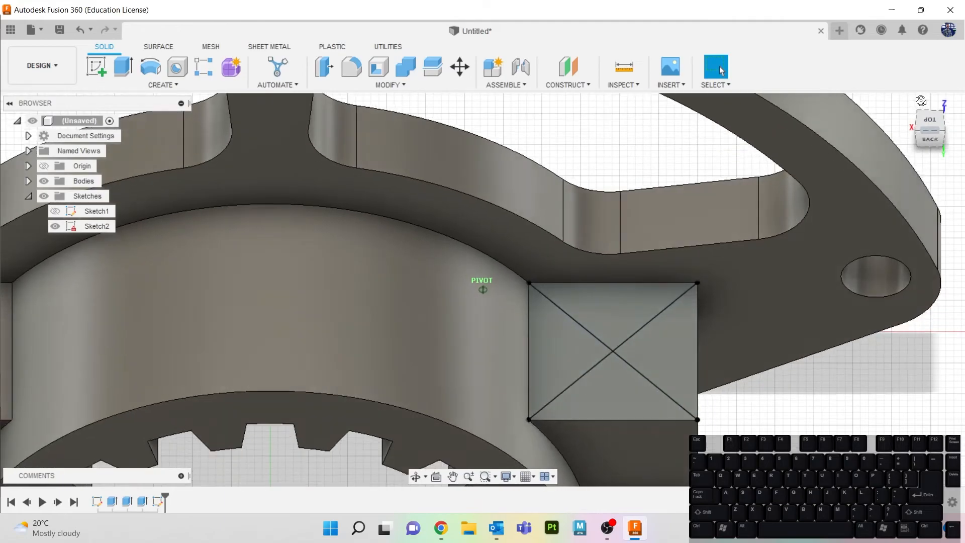
click(176, 66)
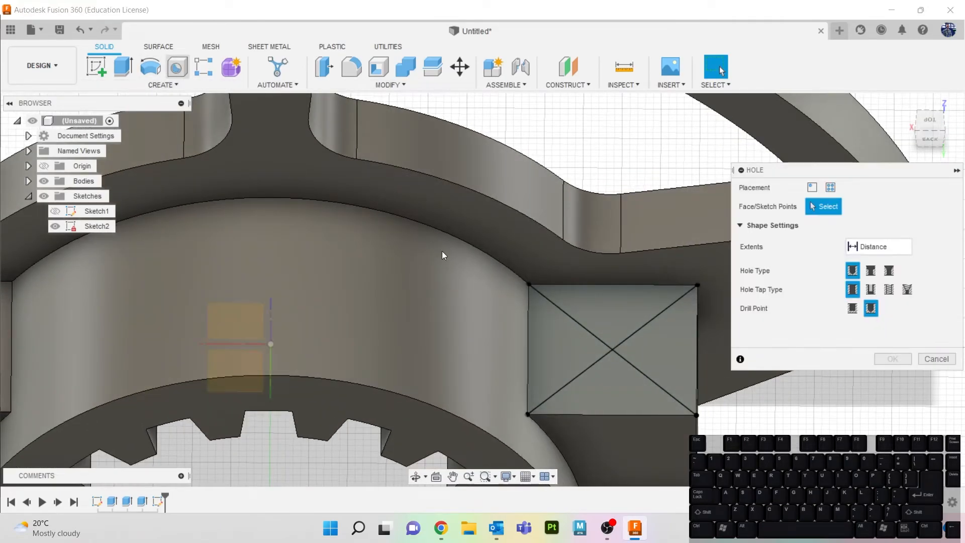
click(583, 346)
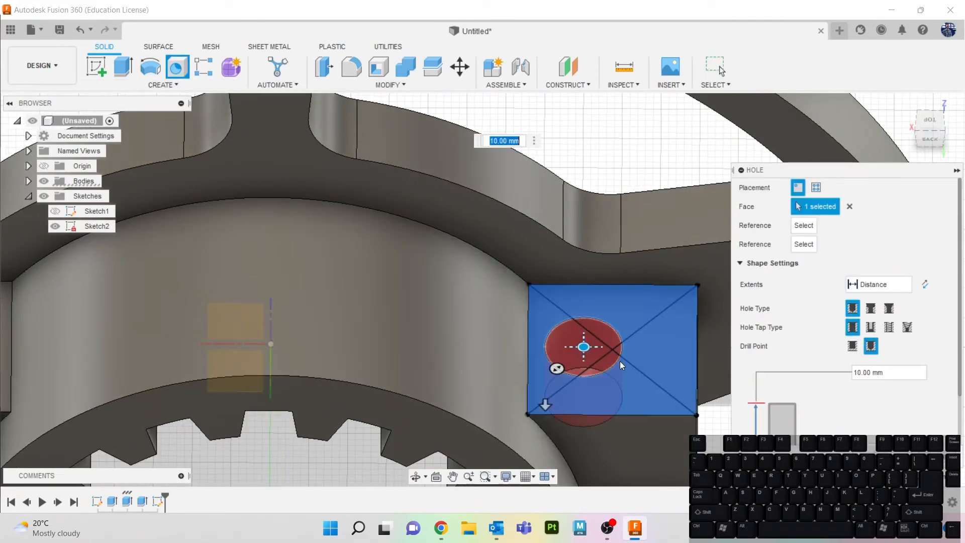
click(930, 121)
drag(600, 362, 646, 363)
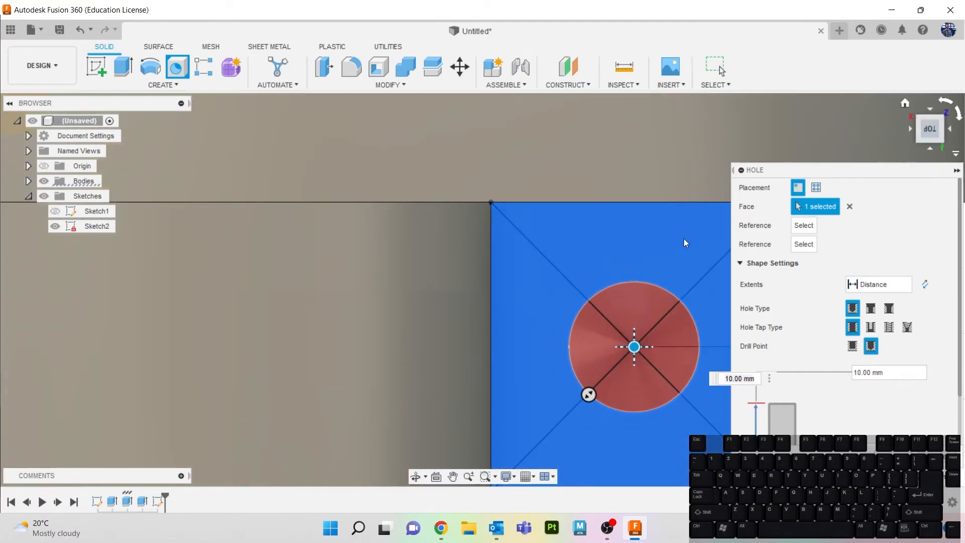
scroll(523, 318, down, 5)
mouse_move(926, 136)
mouse_down()
mouse_move(894, 110)
mouse_move(877, 128)
mouse_up()
drag(847, 169, 273, 124)
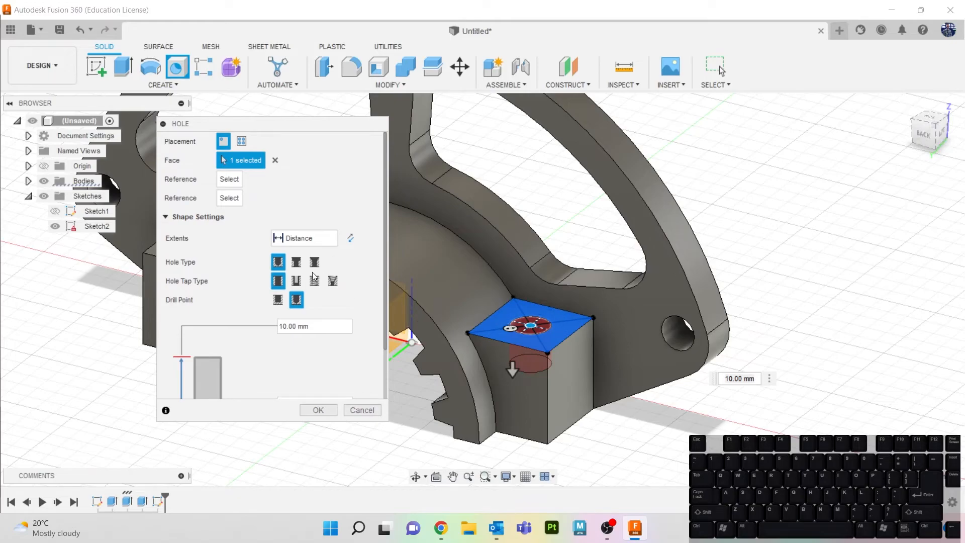
- Make the hole a counterbore with a flat drill point and an 8 mm counterbore depth, and create it
click(296, 262)
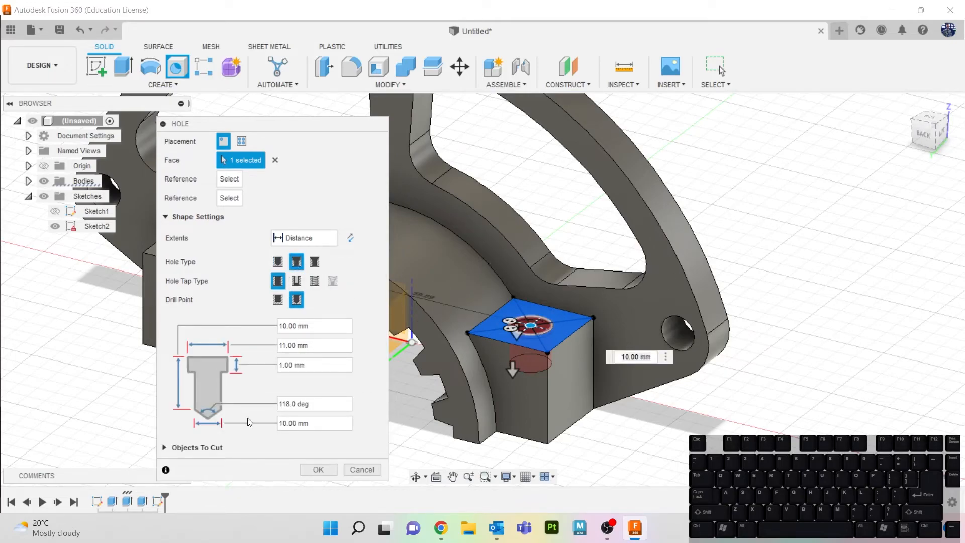
click(281, 300)
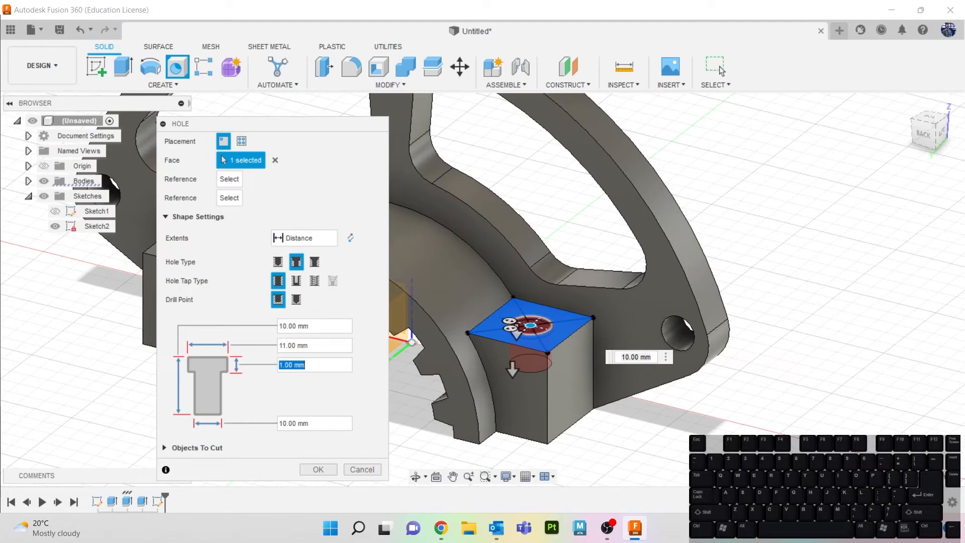
drag(923, 143, 914, 112)
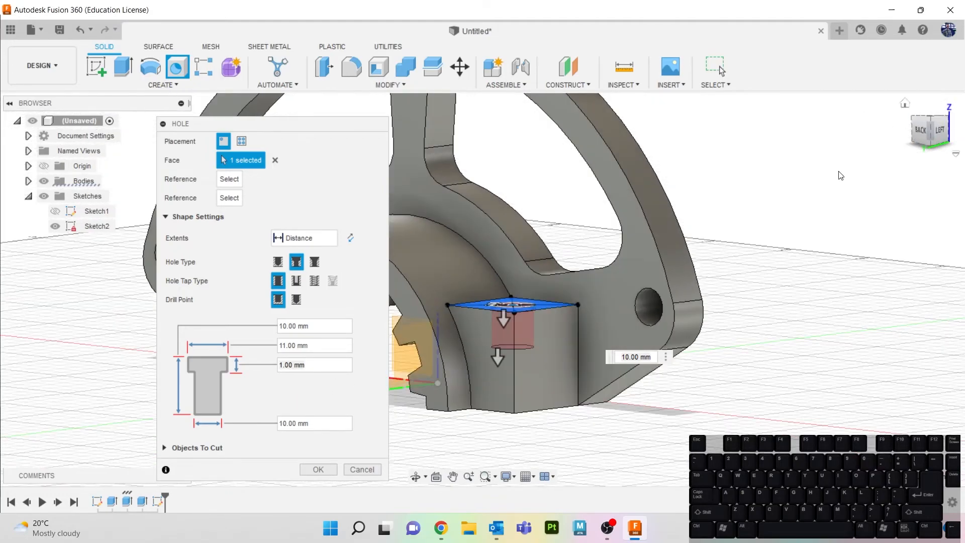
scroll(533, 357, up, 4)
click(935, 140)
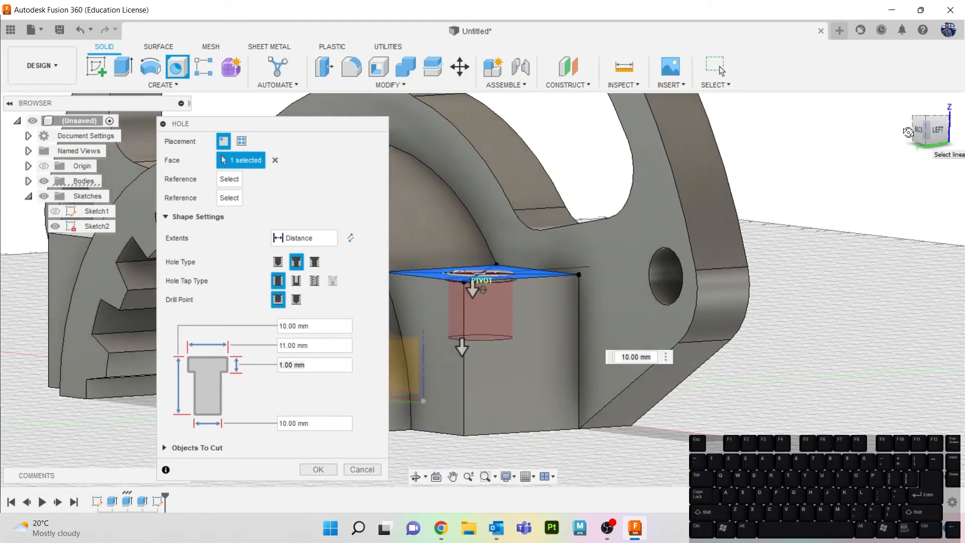
click(333, 366)
key(Return)
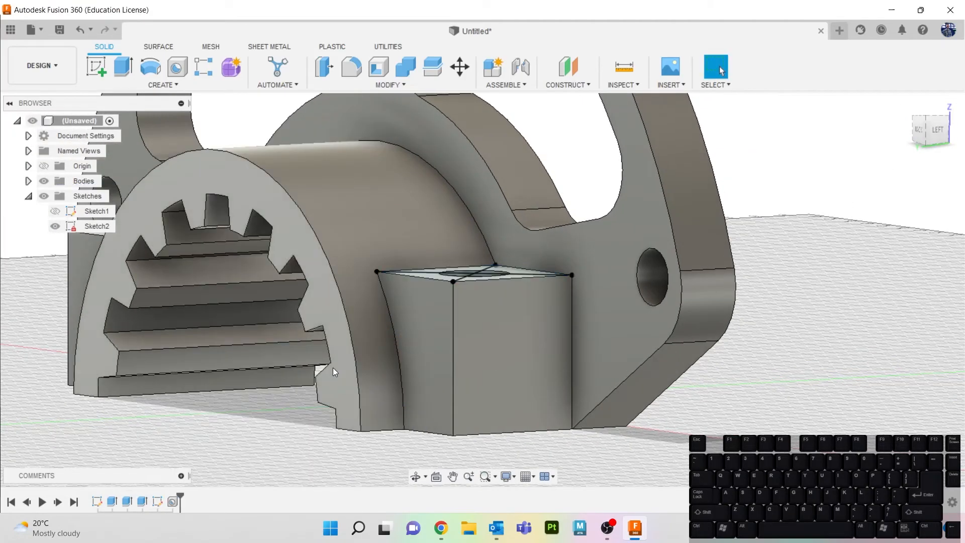
- Edit the counterbored hole to an 8 mm diameter with its extent set to All, and hide the diagonals sketch
right_click(168, 508)
click(218, 397)
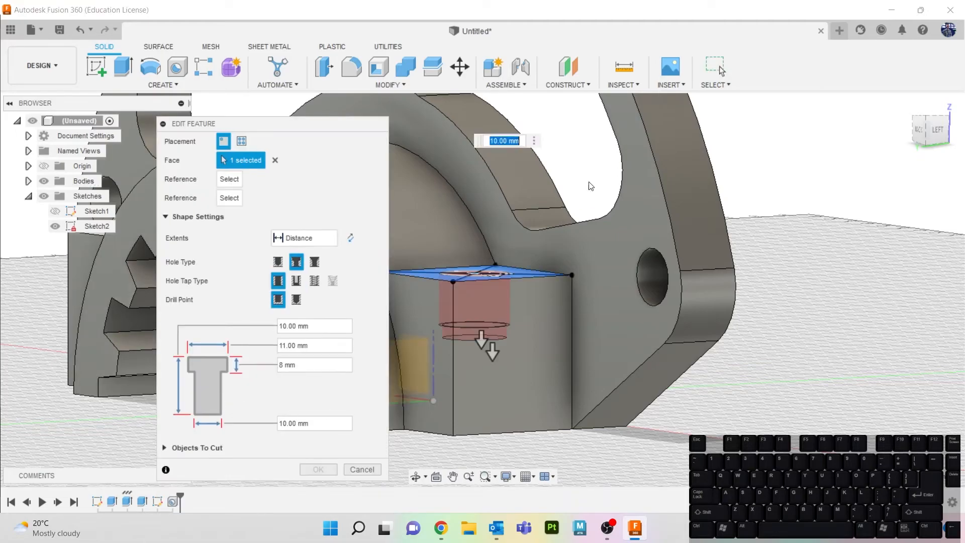
drag(926, 137, 904, 136)
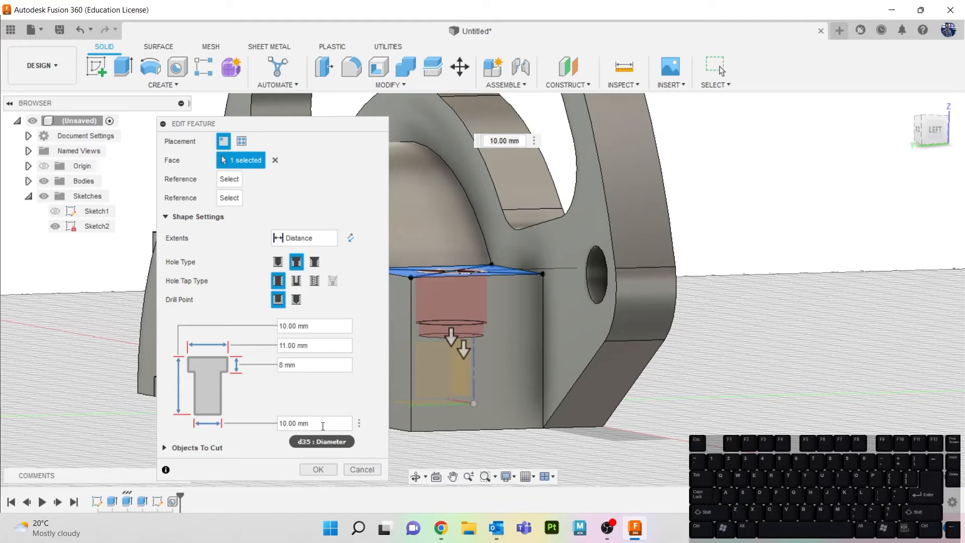
click(323, 426)
text(8)
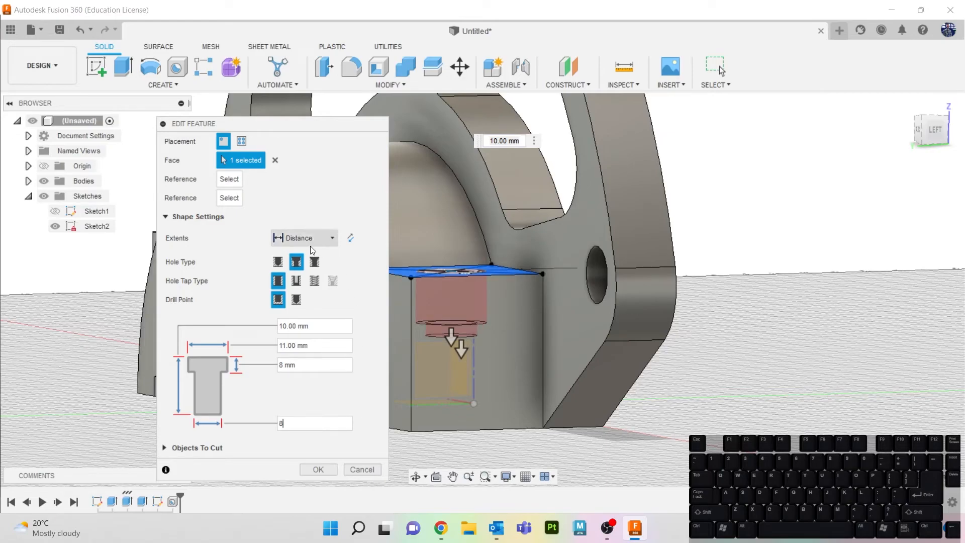
click(321, 238)
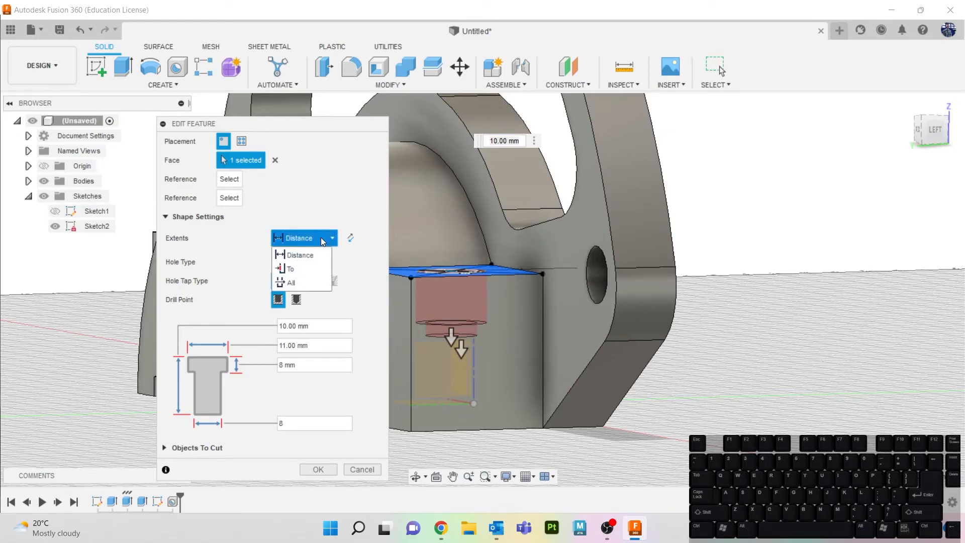
click(311, 283)
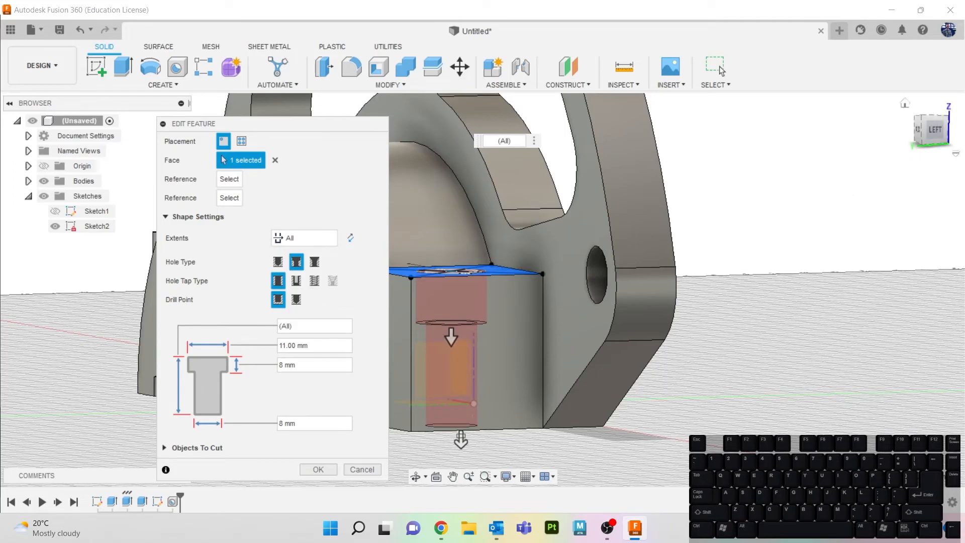
mouse_move(944, 120)
mouse_down()
mouse_move(940, 104)
mouse_move(947, 124)
mouse_up()
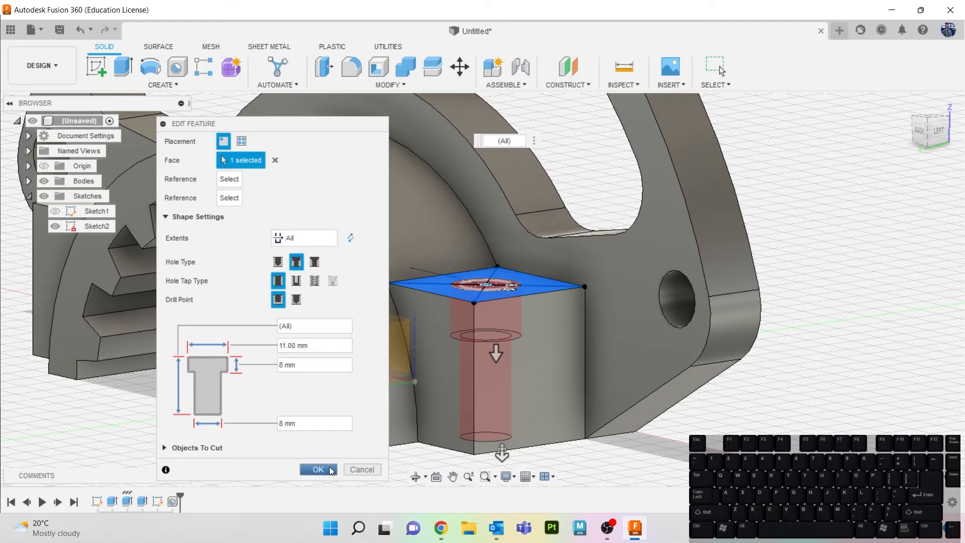
click(318, 469)
click(55, 226)
- Mirror the counterbored hole feature across the YZ plane onto the opposite side block
mouse_move(924, 131)
mouse_down()
mouse_move(948, 174)
mouse_move(963, 169)
mouse_move(945, 147)
mouse_up()
scroll(406, 258, up, 3)
scroll(385, 275, down, 6)
middle_drag(391, 279, 497, 292)
click(161, 84)
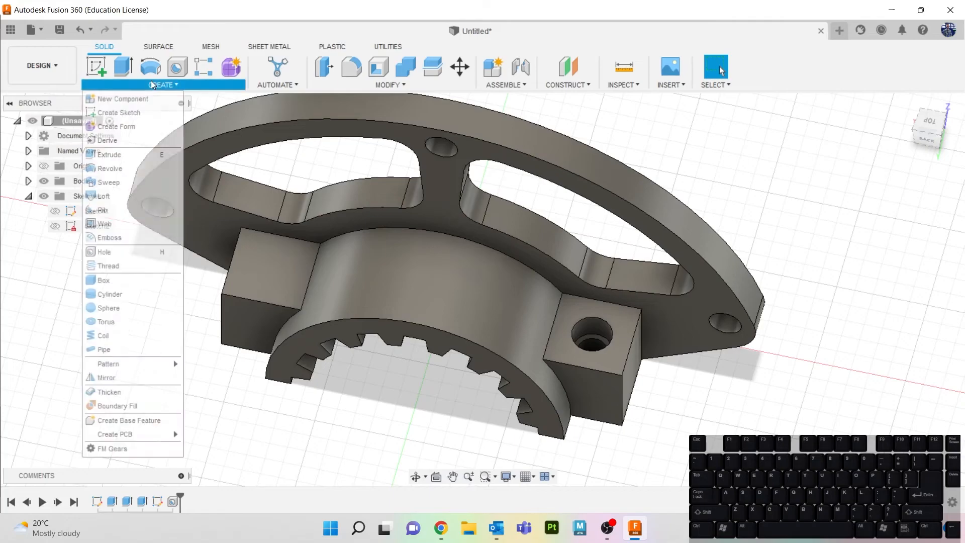
click(160, 377)
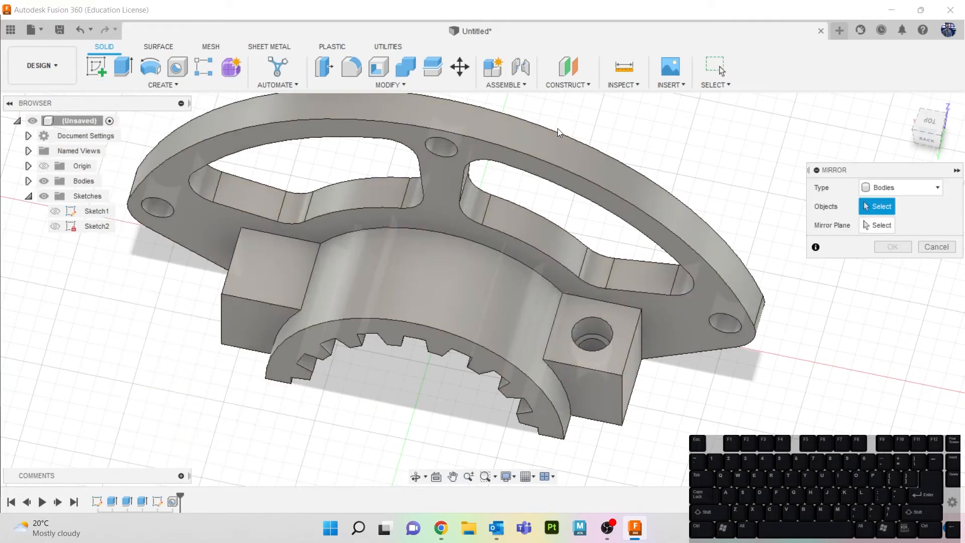
click(927, 187)
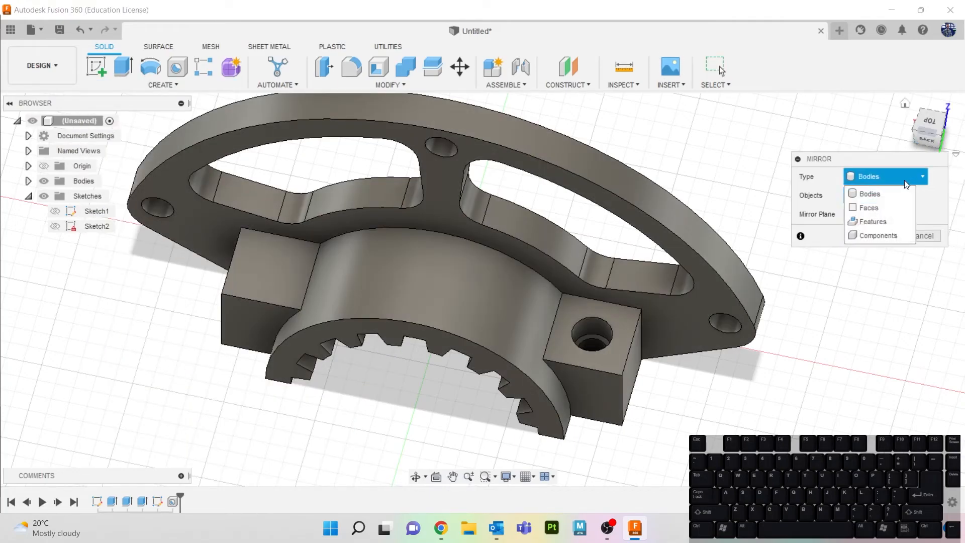
click(877, 218)
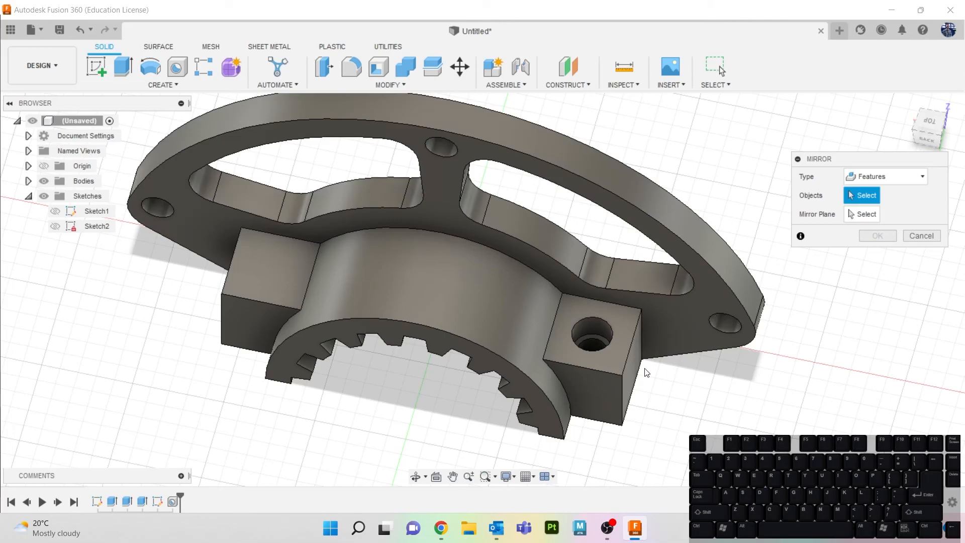
click(172, 501)
click(873, 214)
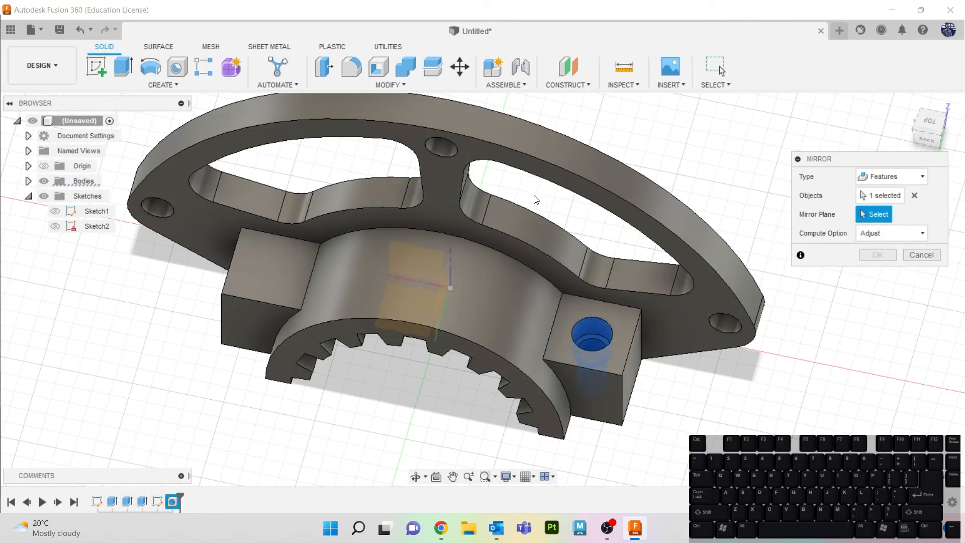
drag(923, 123, 913, 115)
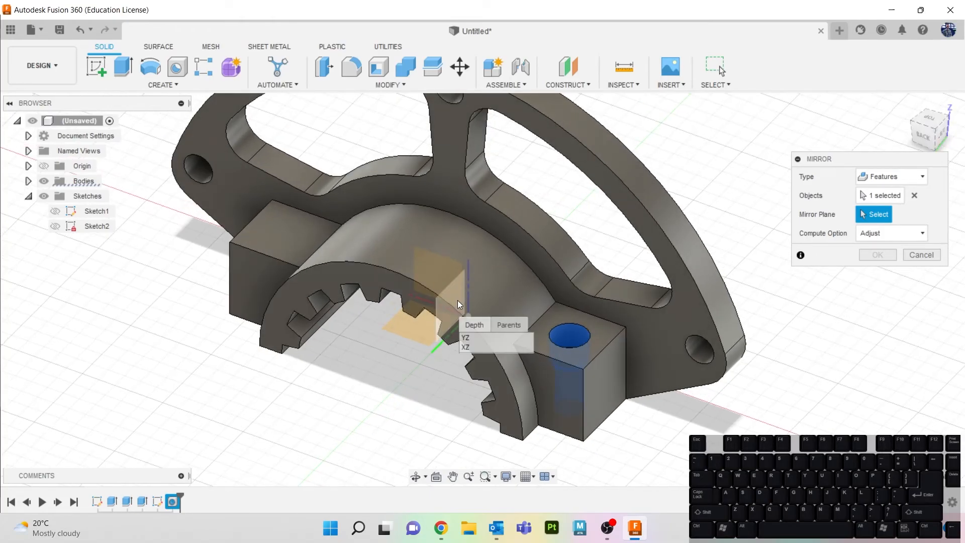
click(470, 335)
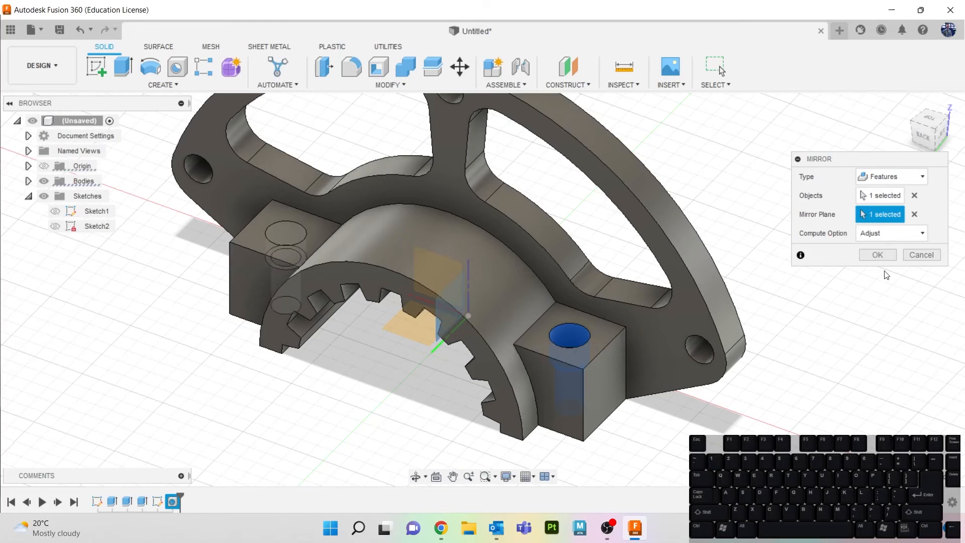
click(874, 255)
- Compare the finished part with the StudyCADCAM 997 reference drawing in the browser, and return to Fusion 360
mouse_move(918, 133)
mouse_down()
mouse_move(960, 160)
mouse_move(962, 194)
mouse_move(961, 105)
mouse_move(959, 121)
mouse_up()
scroll(658, 330, down, 3)
mouse_move(659, 330)
middle_down()
mouse_move(609, 325)
mouse_move(564, 338)
middle_up()
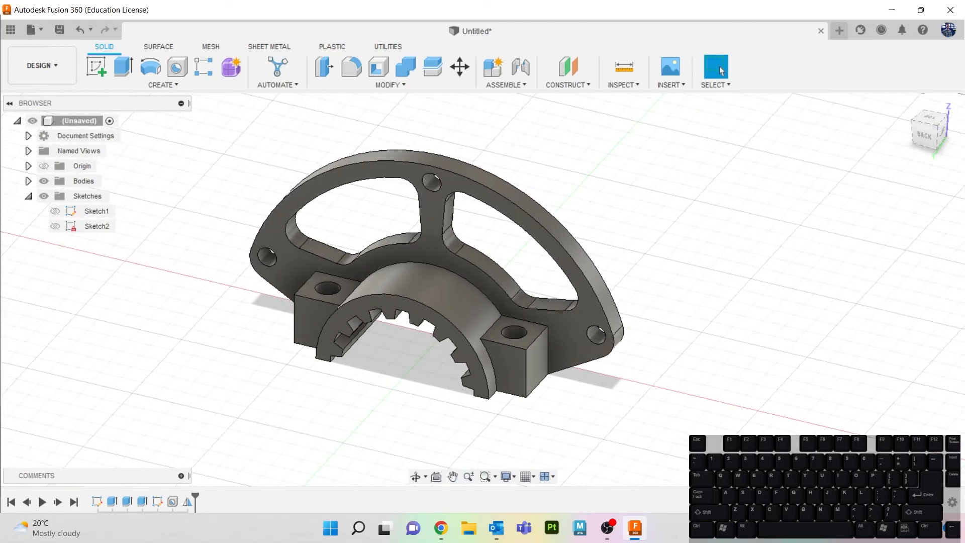
drag(964, 126, 505, 128)
double_click(504, 129)
scroll(475, 228, up, 5)
scroll(631, 380, down, 1)
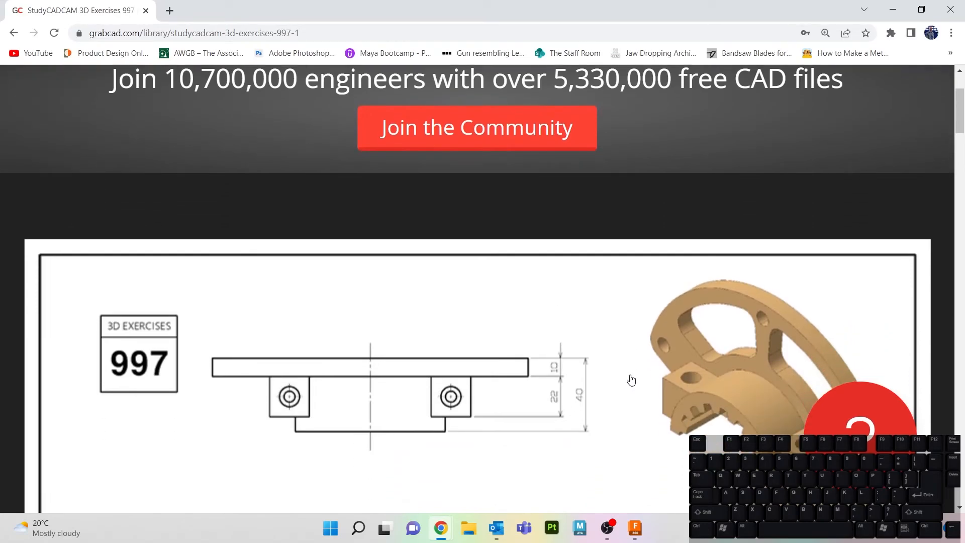
mouse_move(695, 374)
middle_down()
mouse_move(572, 351)
mouse_move(487, 281)
middle_up()
middle_click(477, 382)
middle_drag(478, 382, 701, 410)
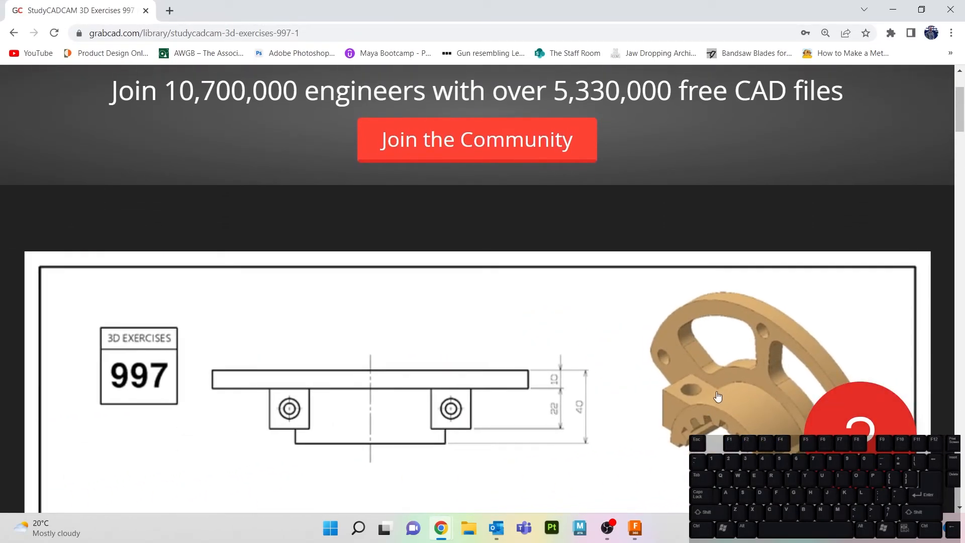
scroll(718, 397, down, 2)
scroll(759, 392, up, 1)
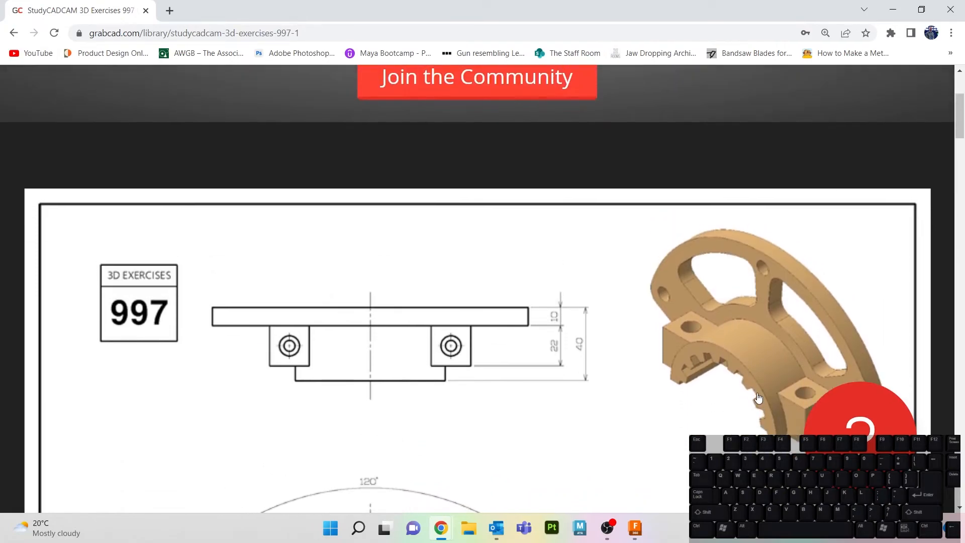
click(892, 9)
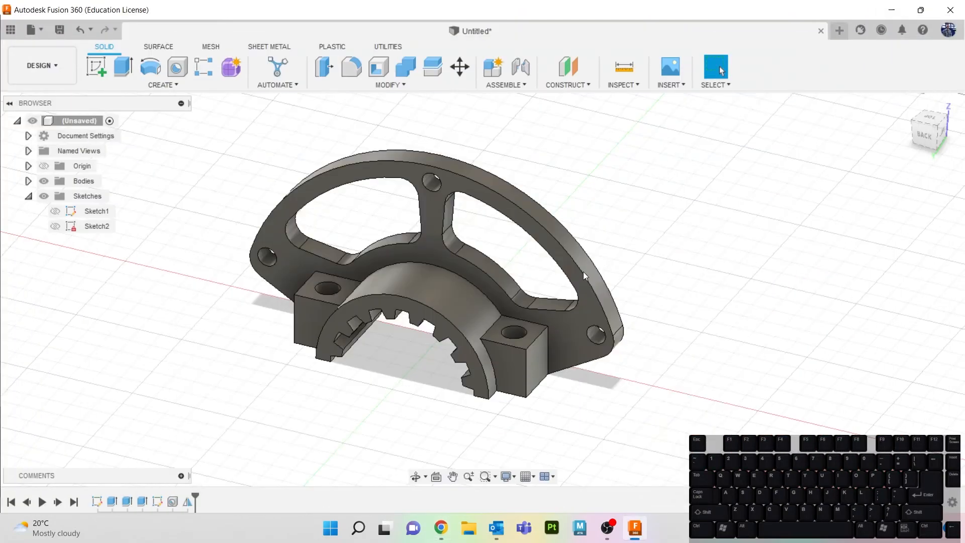
- Switch to the Render workspace and apply the Aluminum - Anodized Glossy (Blue) appearance to the part
mouse_move(928, 137)
mouse_down()
mouse_move(934, 171)
mouse_move(897, 68)
mouse_move(923, 153)
mouse_move(921, 78)
mouse_move(923, 137)
mouse_move(925, 108)
mouse_move(923, 125)
mouse_up()
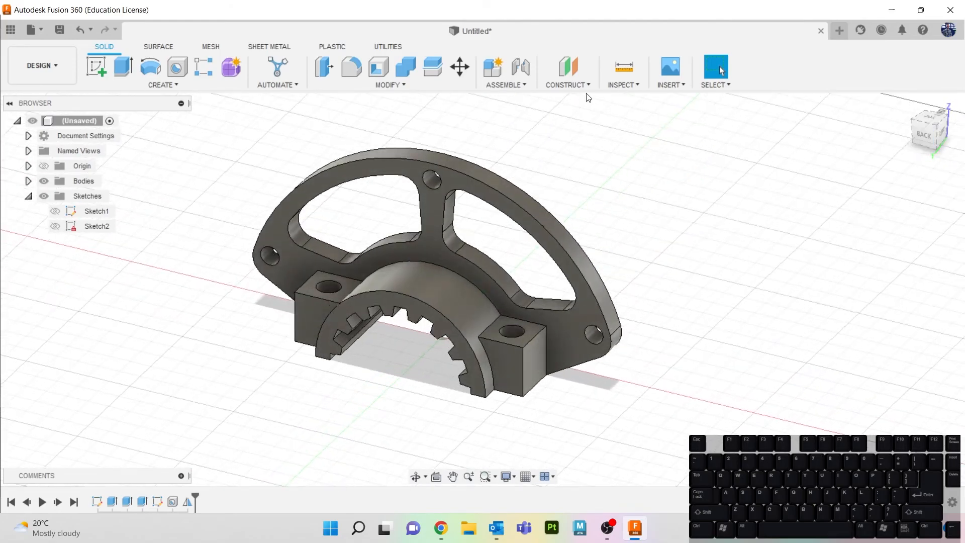
click(54, 71)
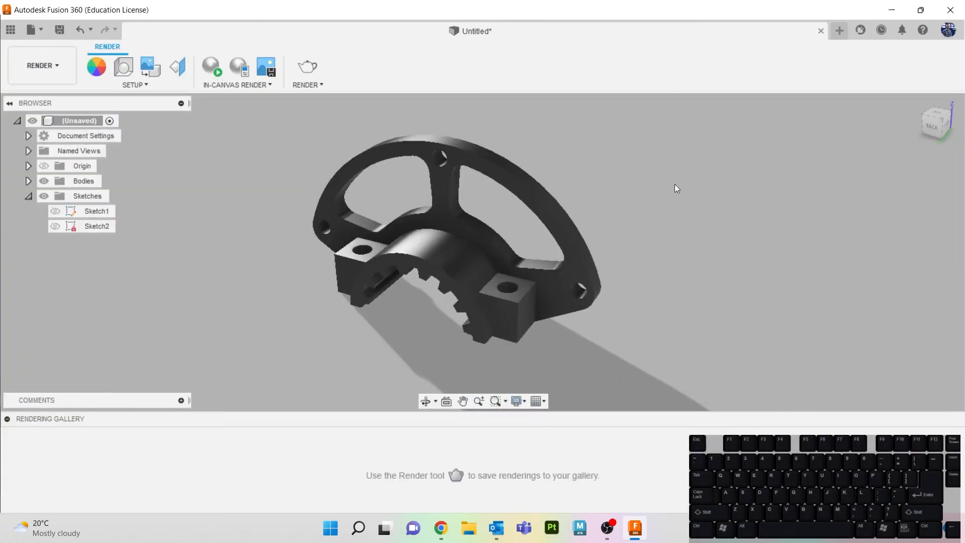
key(a)
scroll(830, 297, down, 10)
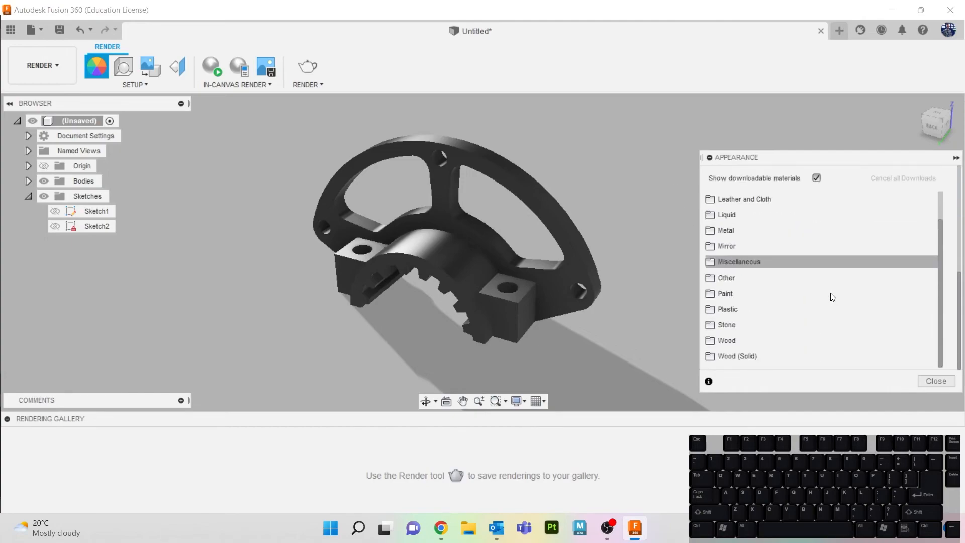
click(746, 230)
click(746, 244)
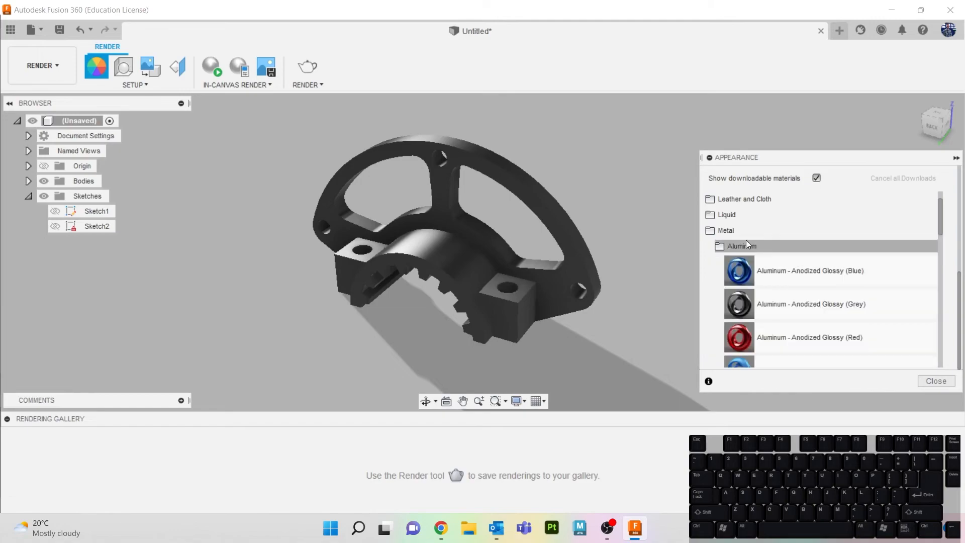
drag(781, 269, 483, 264)
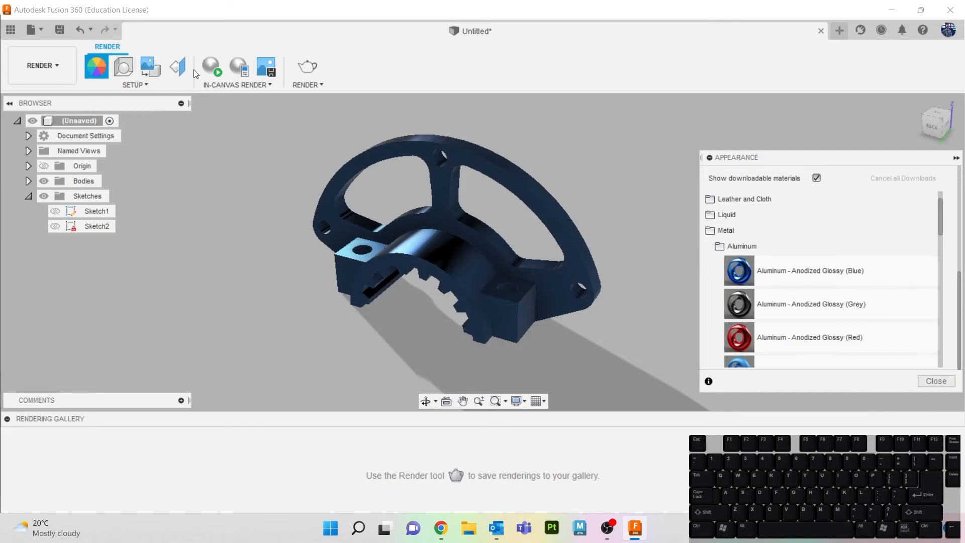
- Apply the Cool Light environment from the Fusion 360 library to the render scene and close the scene settings
click(123, 65)
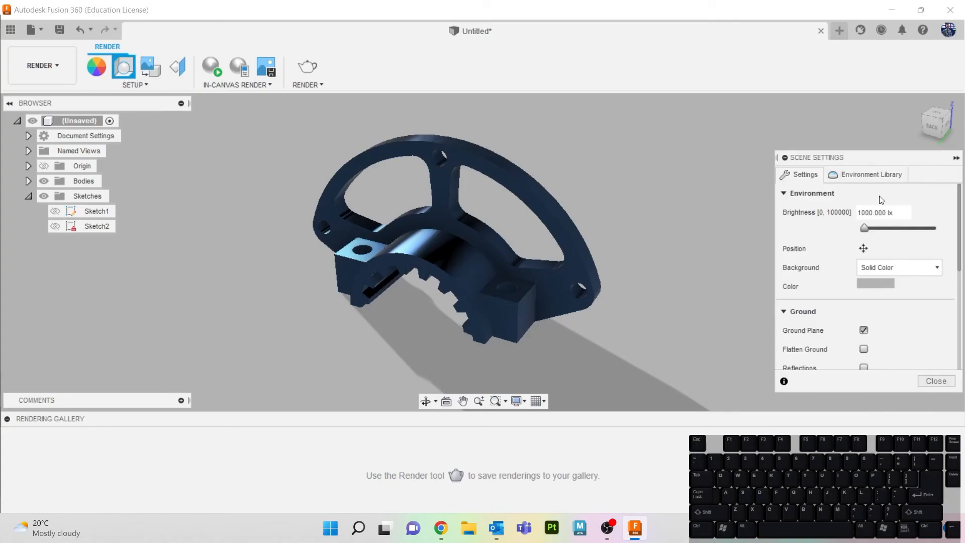
click(845, 170)
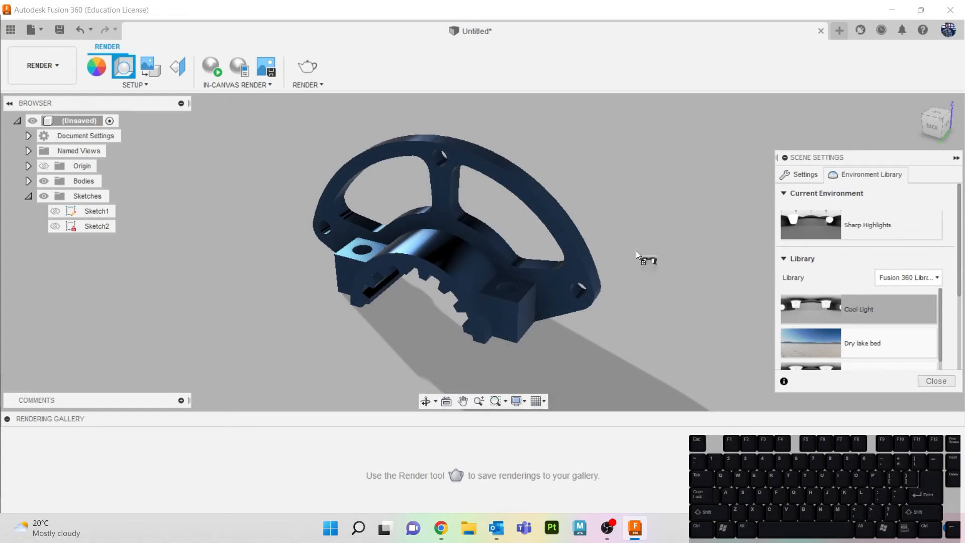
drag(635, 250, 635, 250)
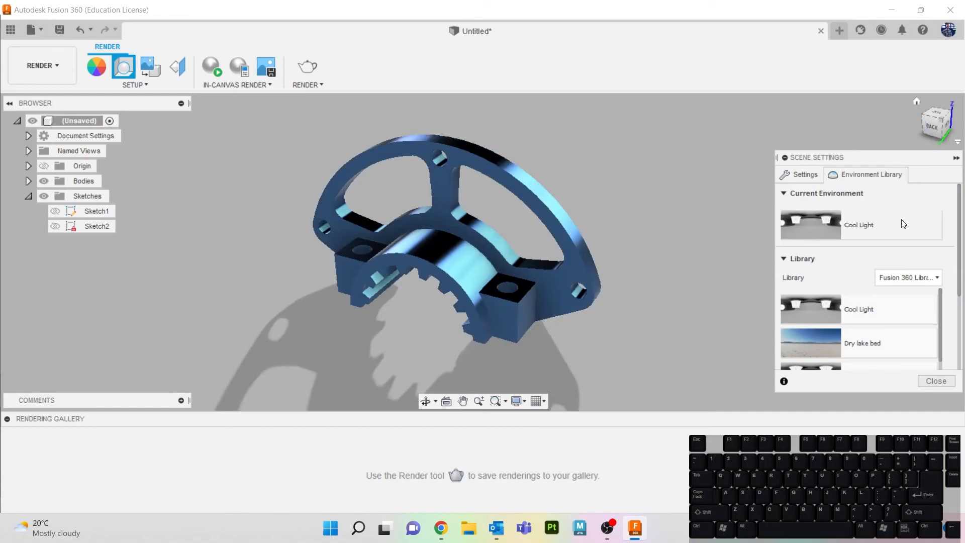
click(947, 378)
- Save the design as "modelling task 1 video" in the 1ST YEAR B BLOCK 2021 location
mouse_move(929, 132)
mouse_down()
mouse_move(949, 103)
mouse_move(928, 135)
mouse_move(897, 136)
mouse_move(930, 141)
mouse_up()
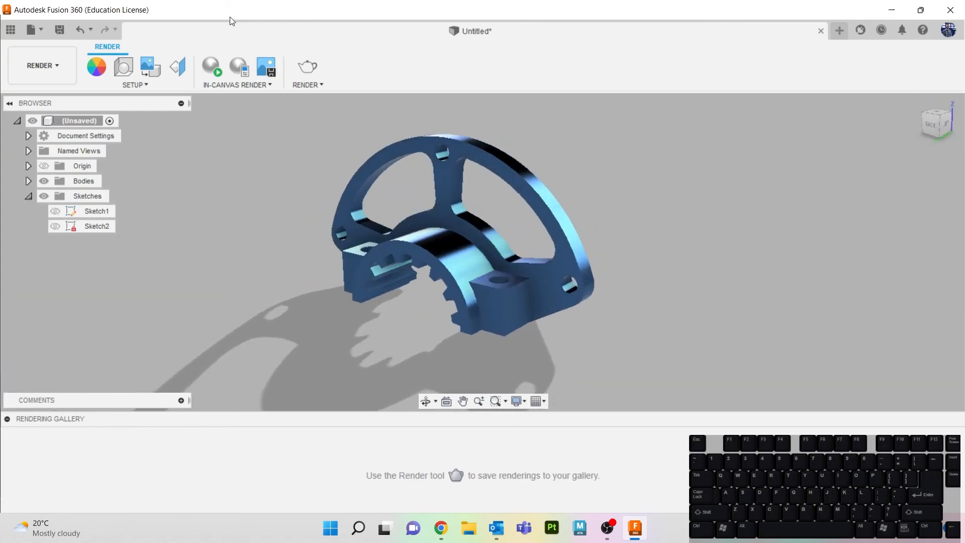
click(60, 31)
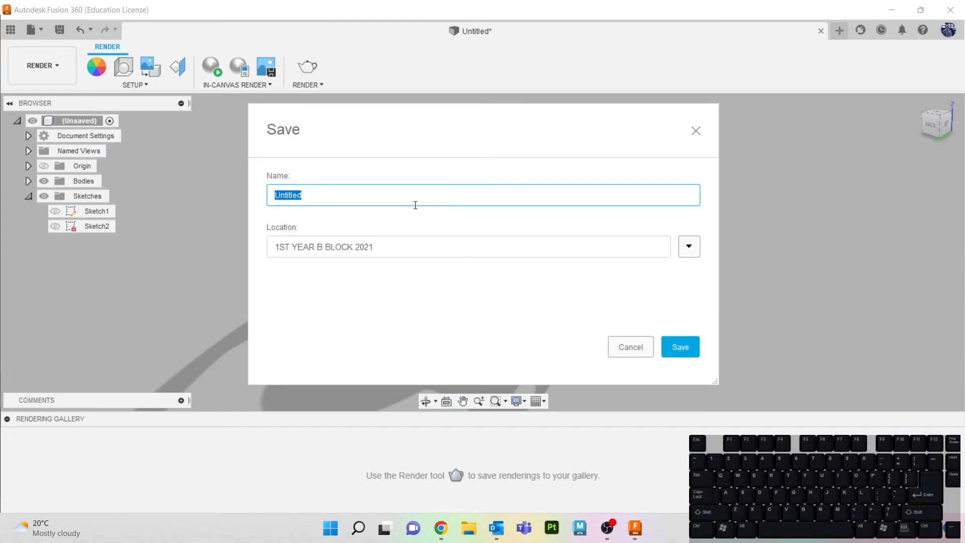
text(modelling task 1 video)
key(Return)
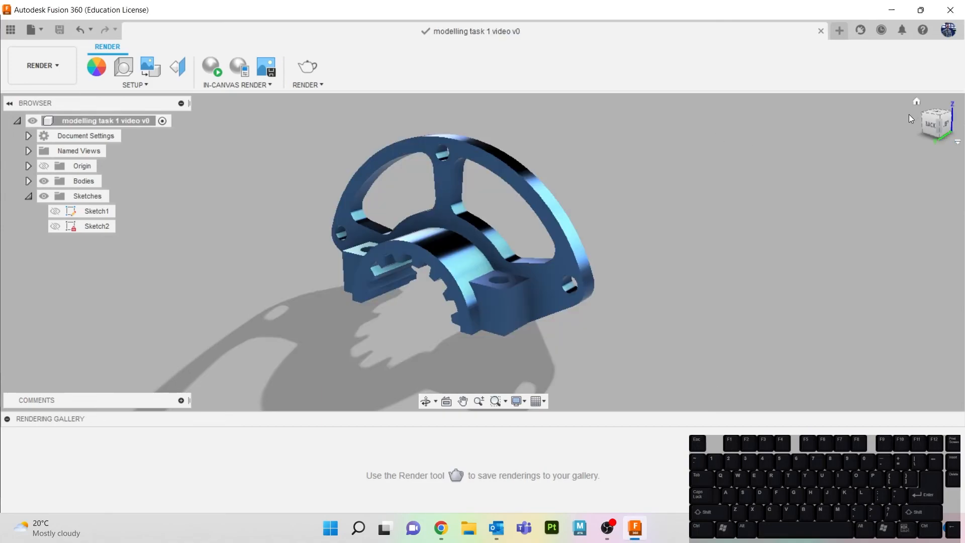
- Start a cloud render of the part at Final quality with a custom image size of 1536 by 506 px
drag(942, 122, 951, 121)
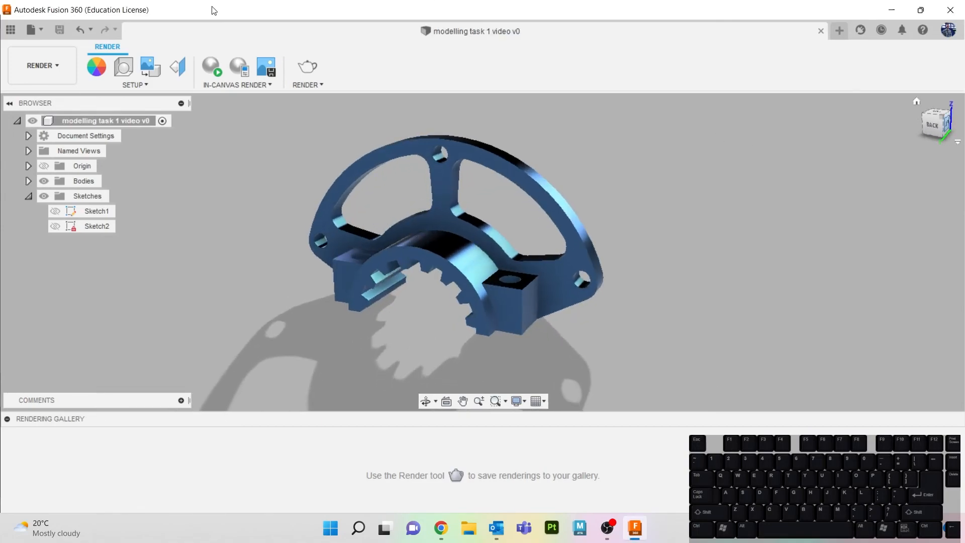
click(309, 66)
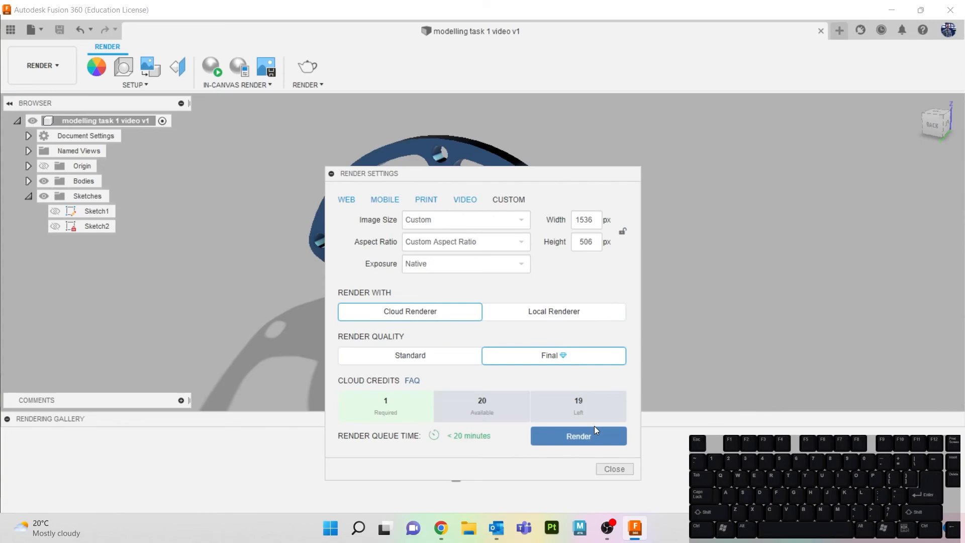
click(574, 433)
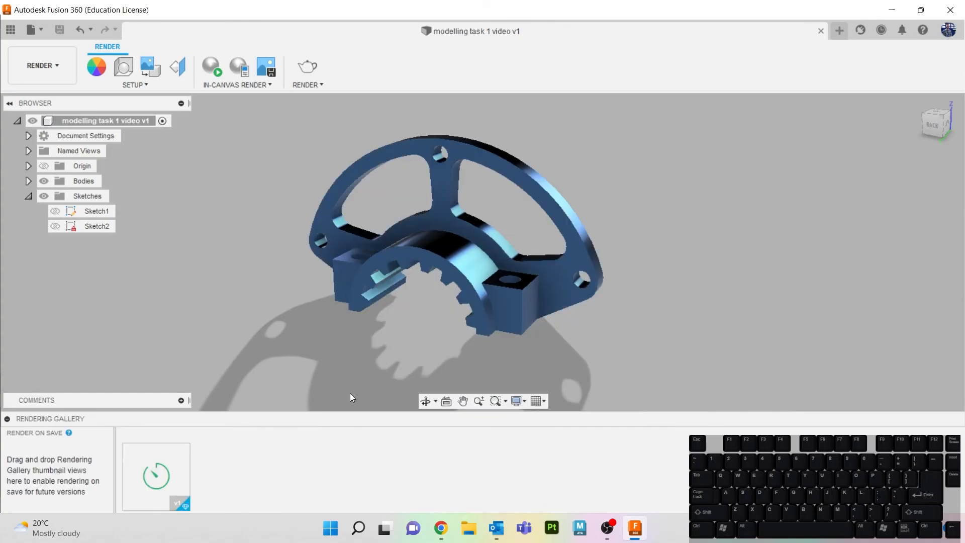
- Return to the Design workspace and examine the finished toothed plate from the back and the front
drag(933, 131, 935, 136)
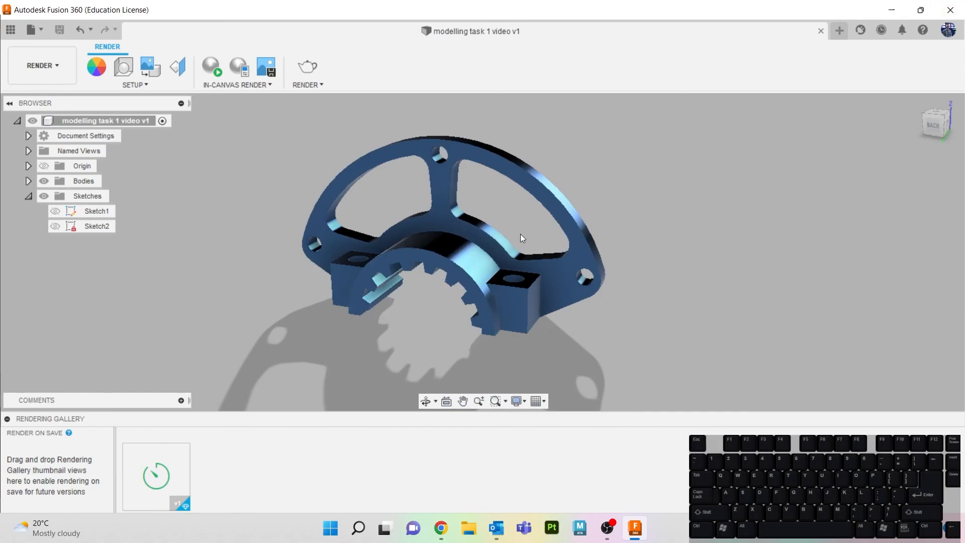
click(43, 70)
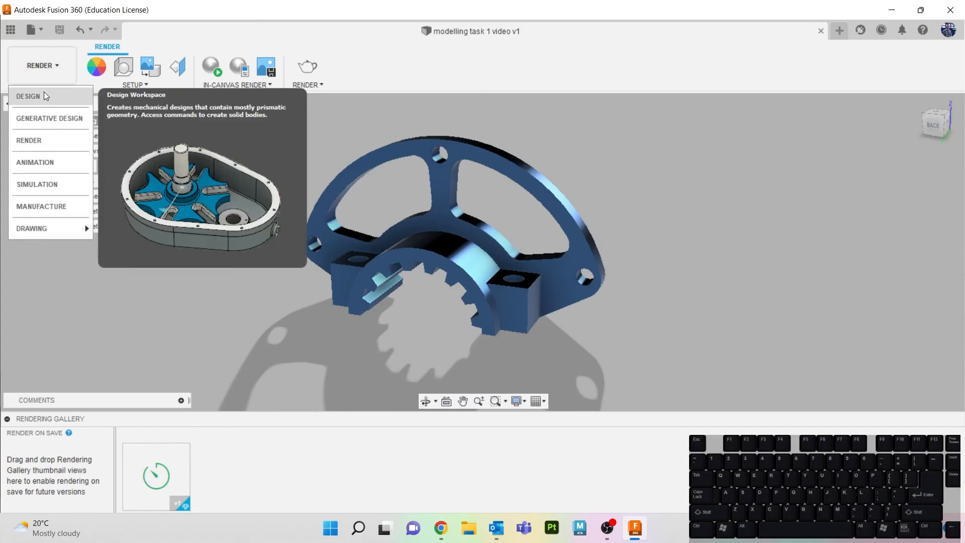
click(44, 94)
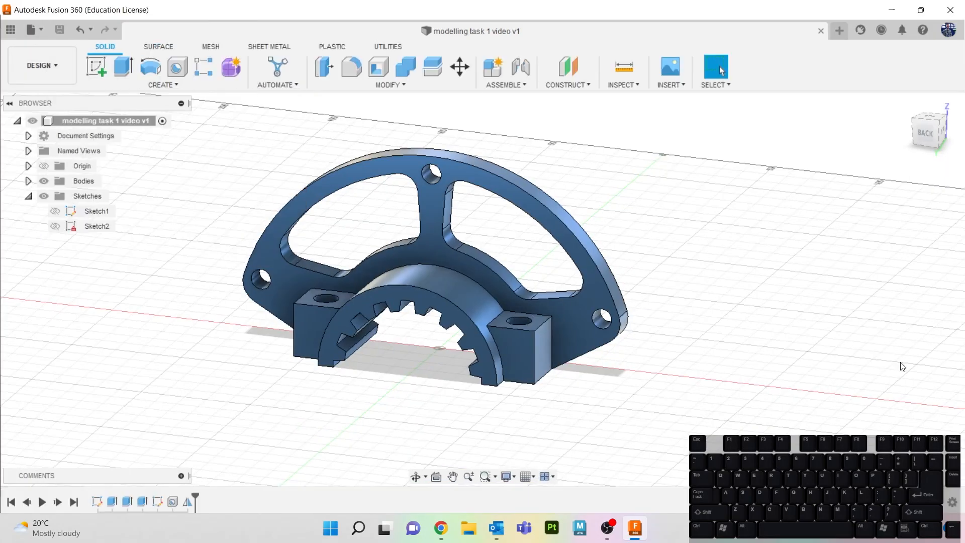
middle_drag(812, 298, 877, 308)
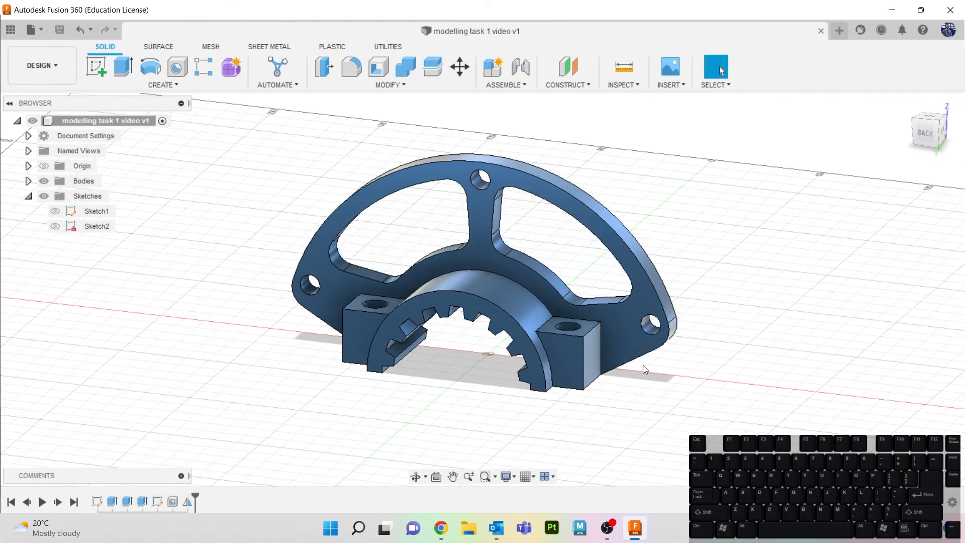
click(937, 139)
scroll(317, 289, up, 5)
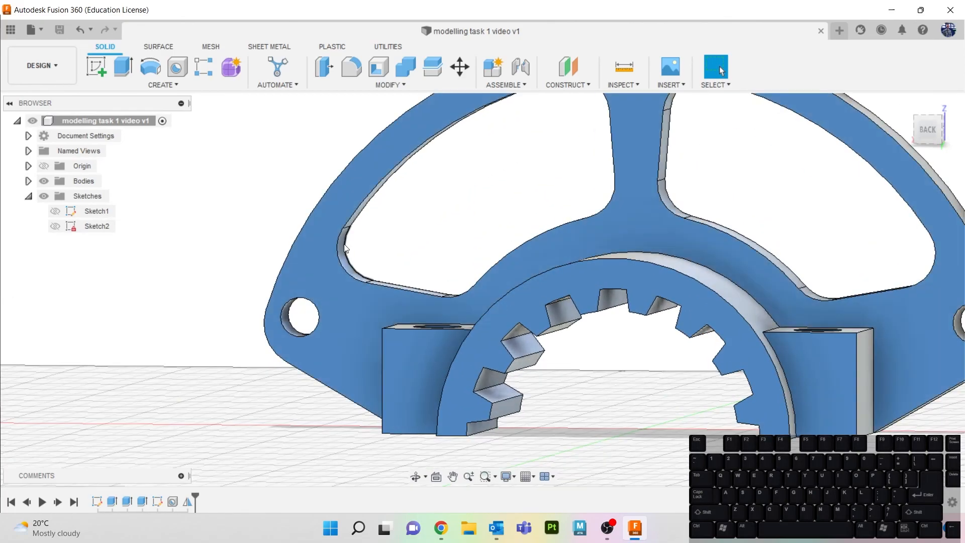
scroll(331, 279, down, 2)
scroll(360, 294, down, 5)
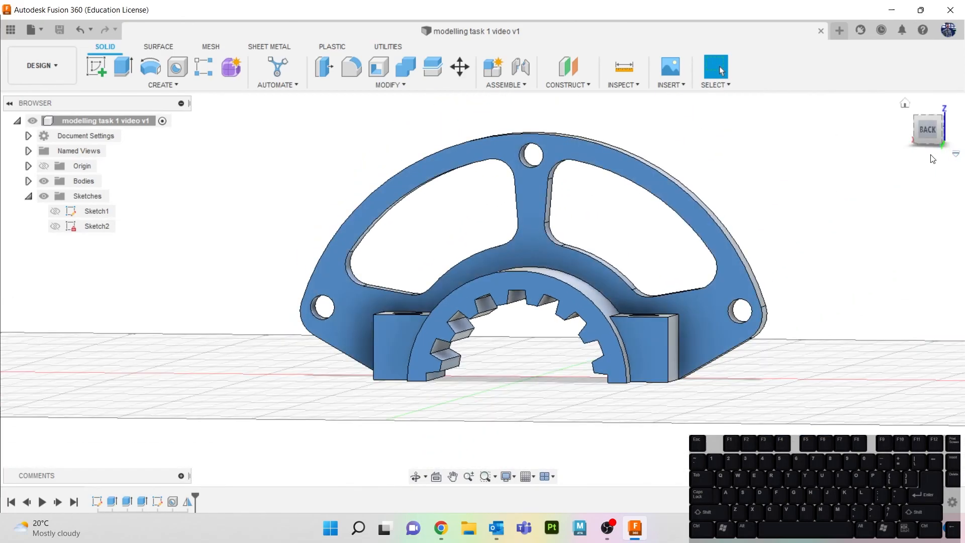
mouse_move(931, 141)
mouse_down()
mouse_move(929, 163)
mouse_move(801, 125)
mouse_up()
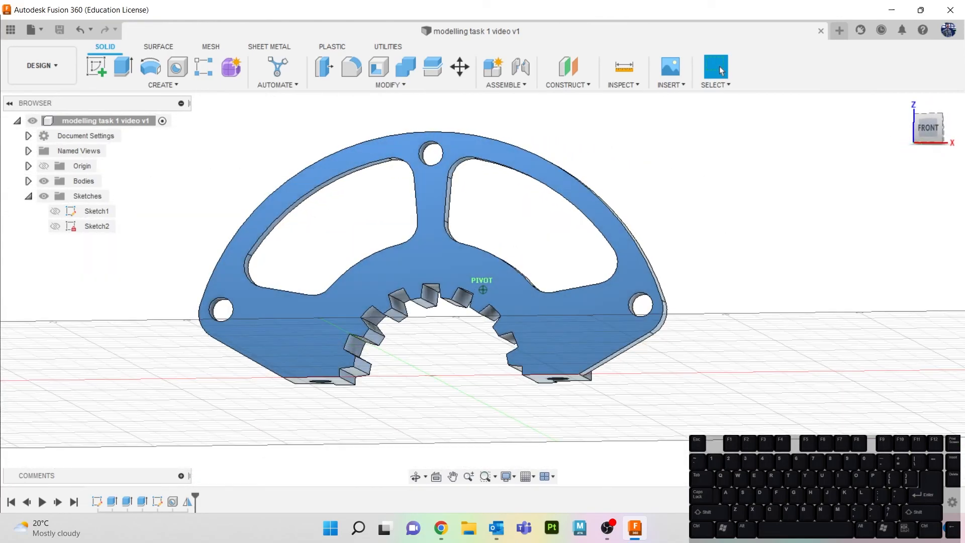
mouse_move(801, 125)
mouse_down()
mouse_move(887, 153)
mouse_move(930, 143)
mouse_up()
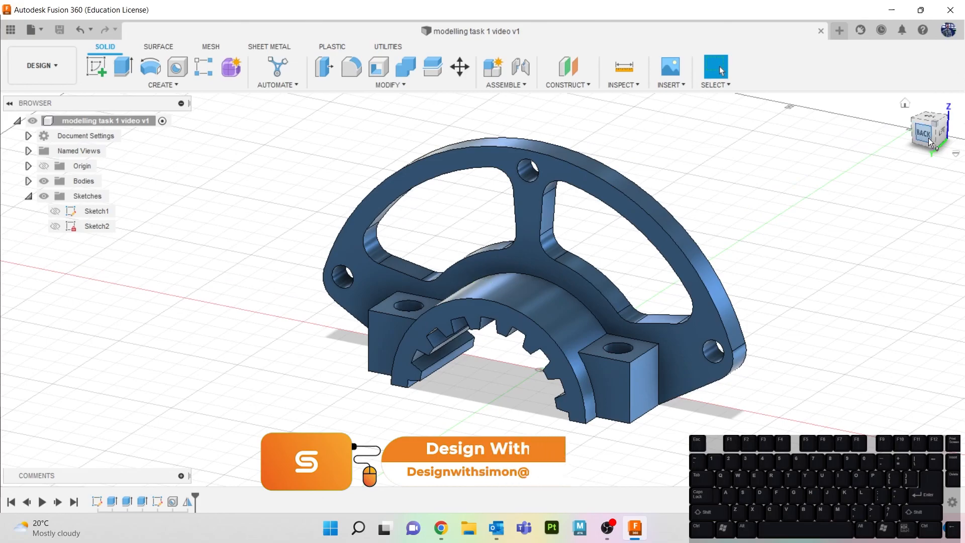